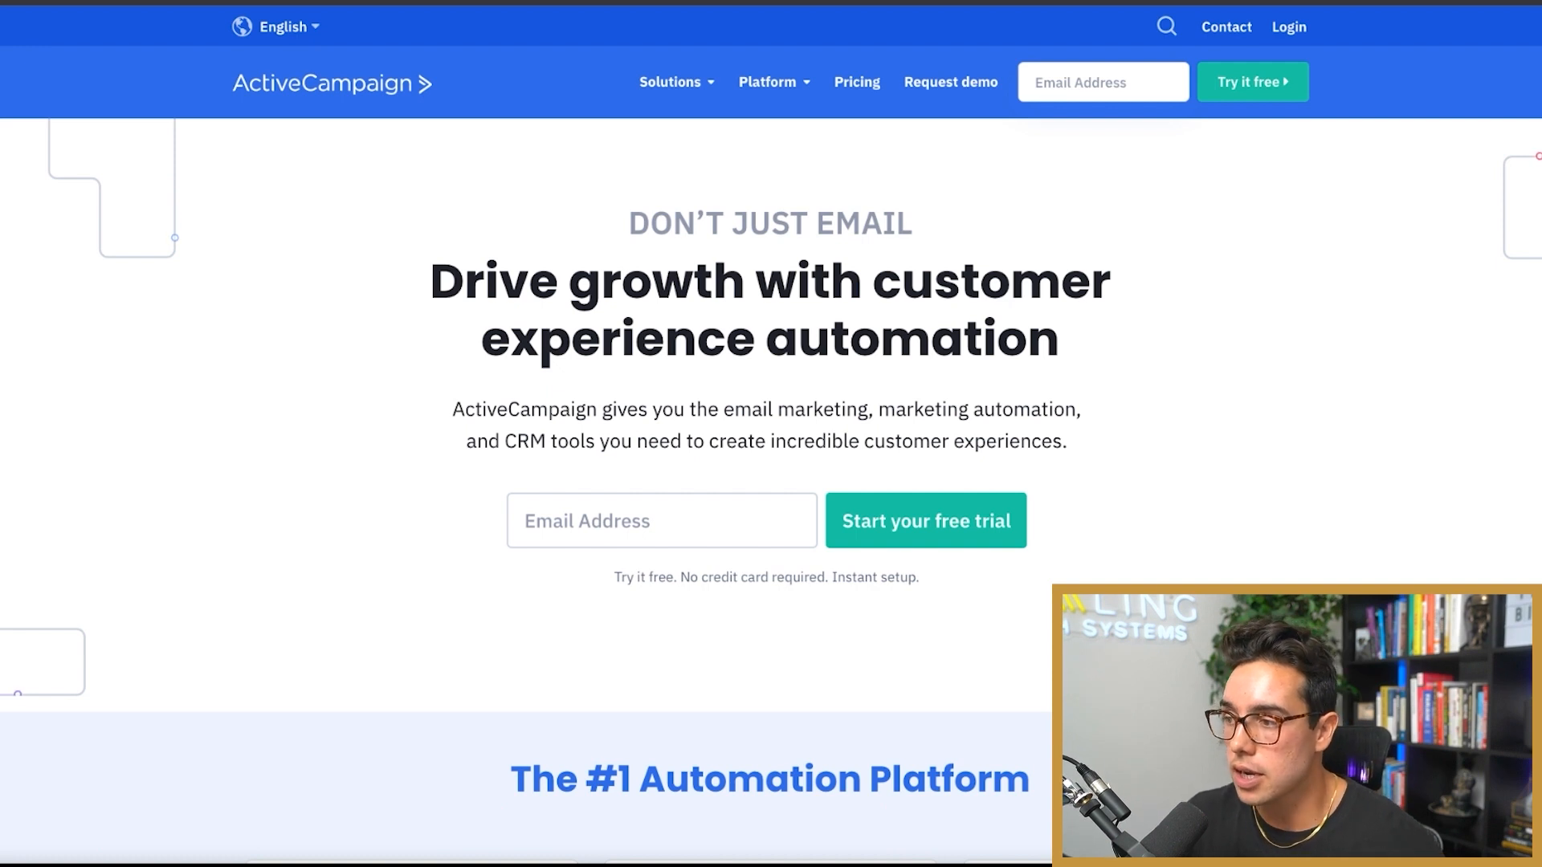
Step: Start an ActiveCampaign free trial by submitting an email address
click(661, 521)
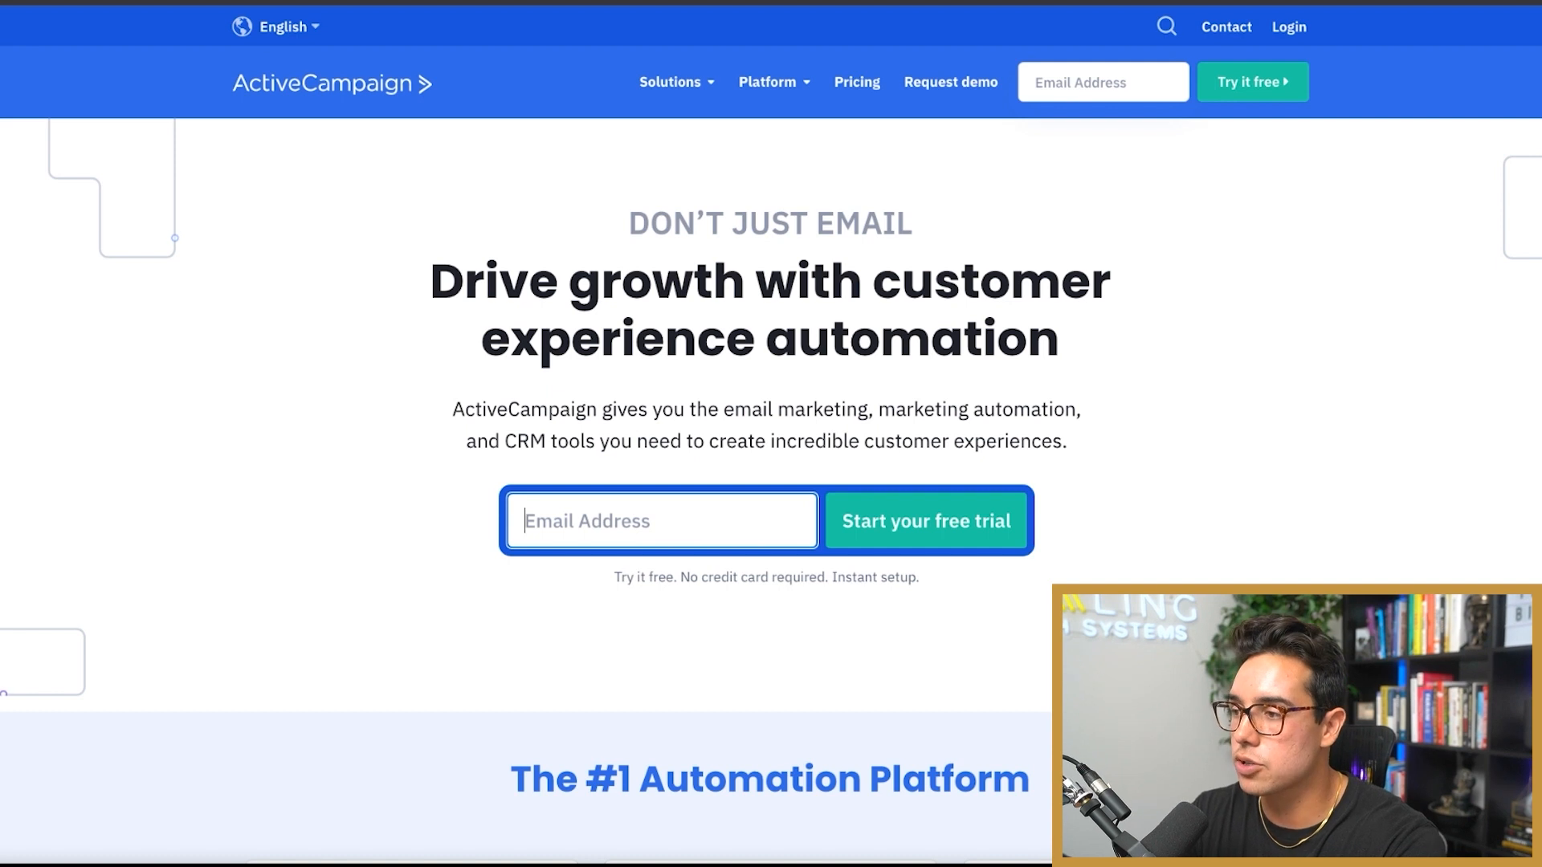
text(ra*********)
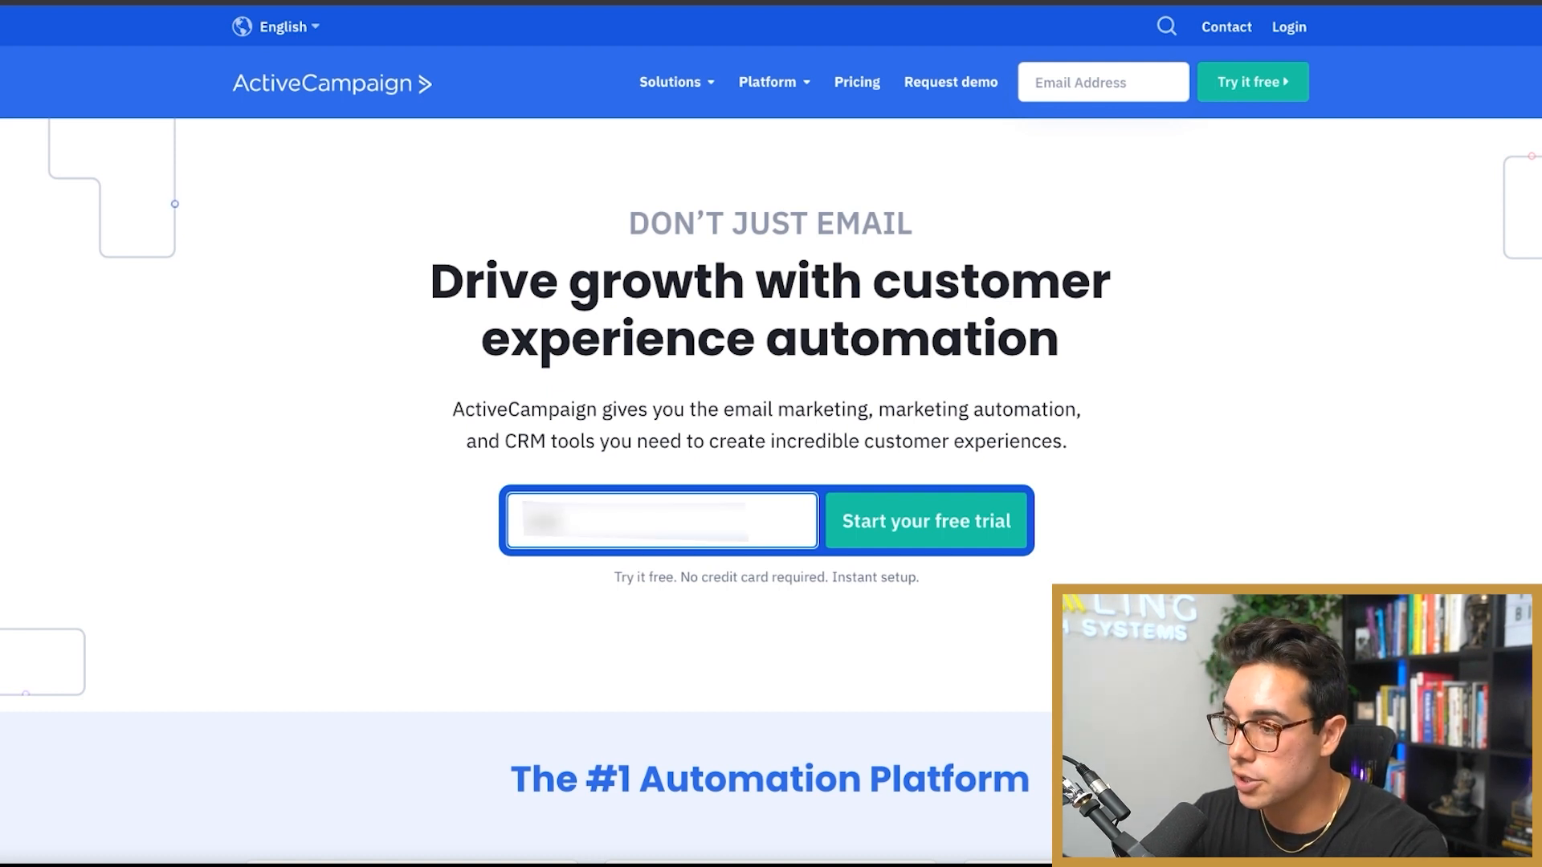
text(************)
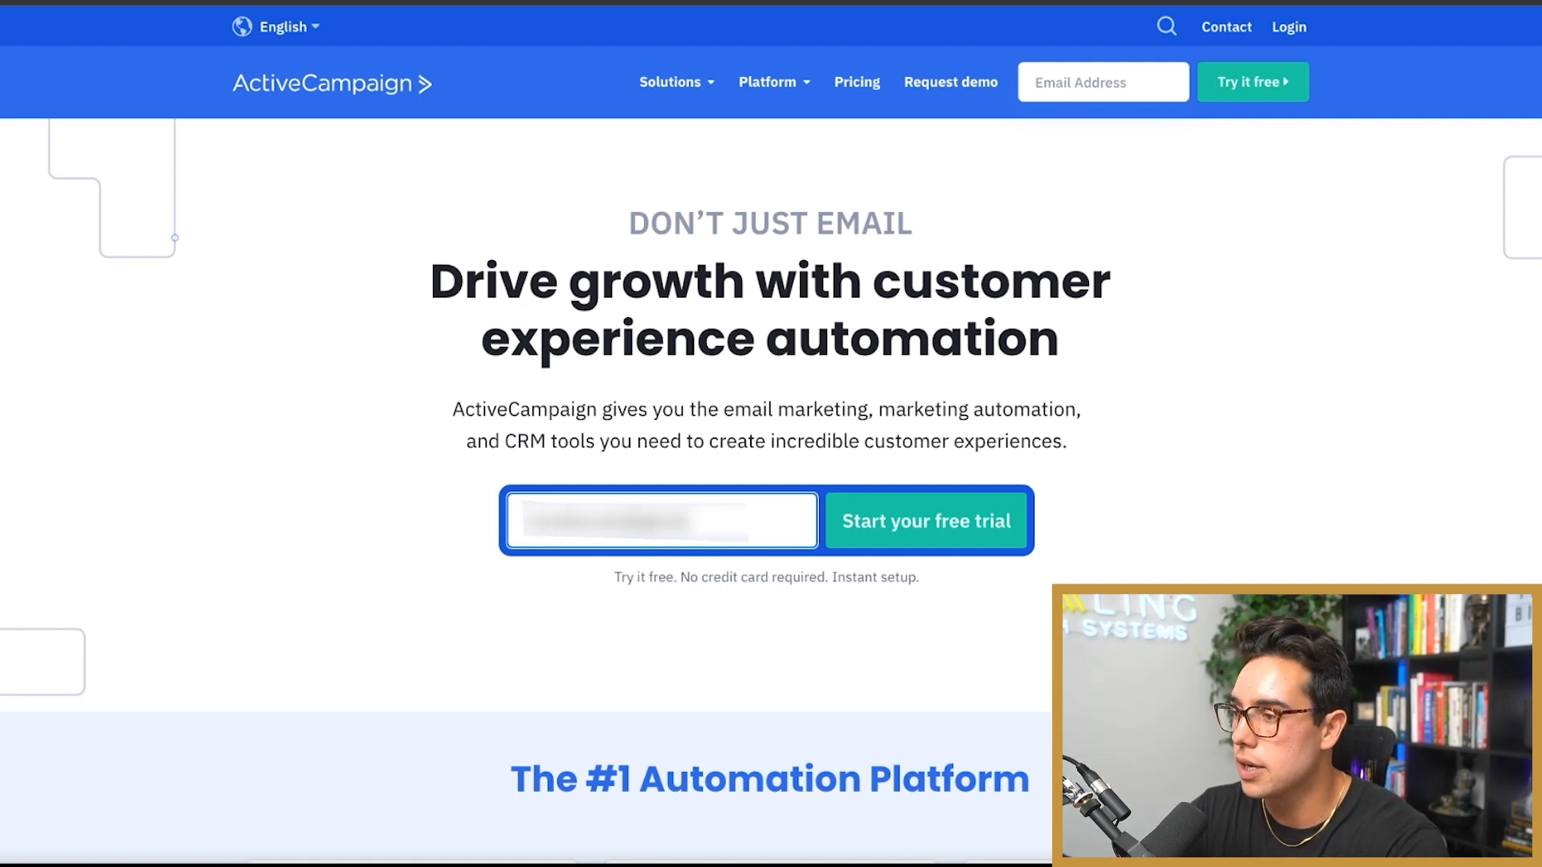
key(Return)
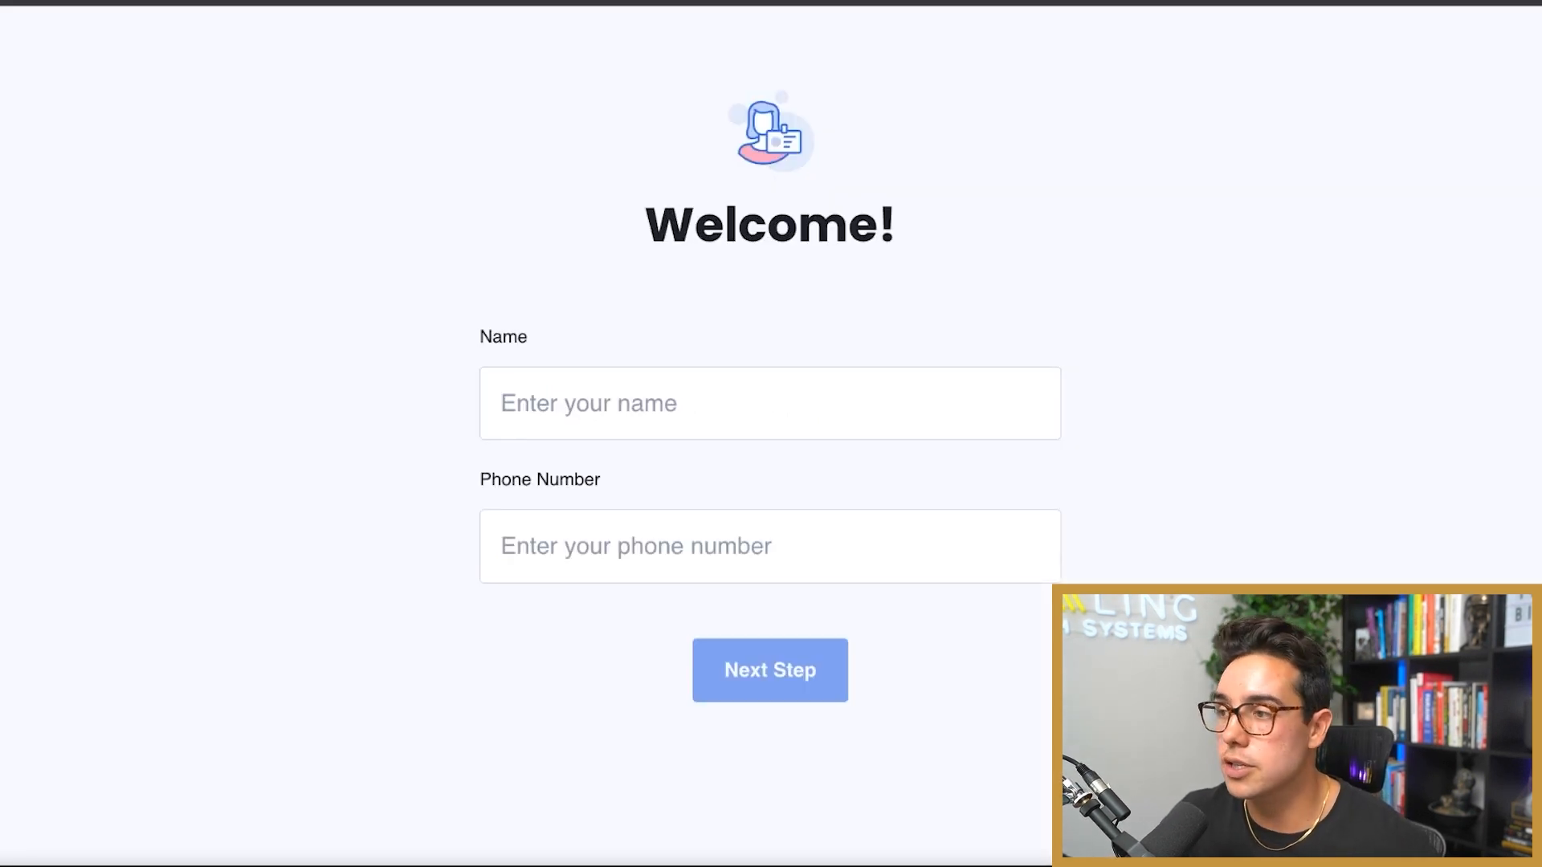
Step: Fill in the welcome form with a first name and phone number and continue
click(502, 403)
text(Ravi)
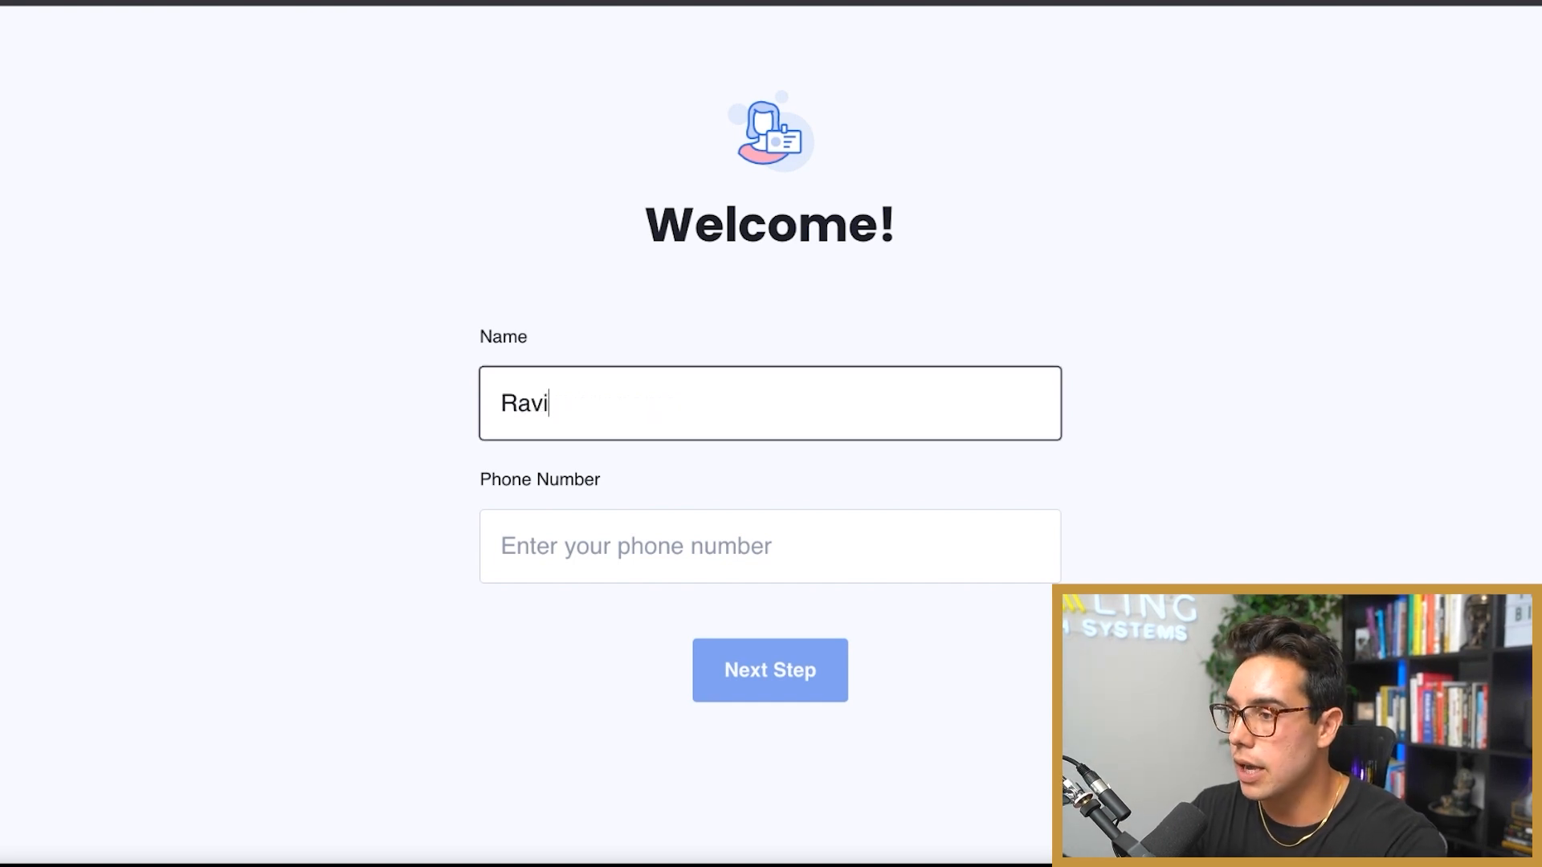
key(Tab)
text(5551234)
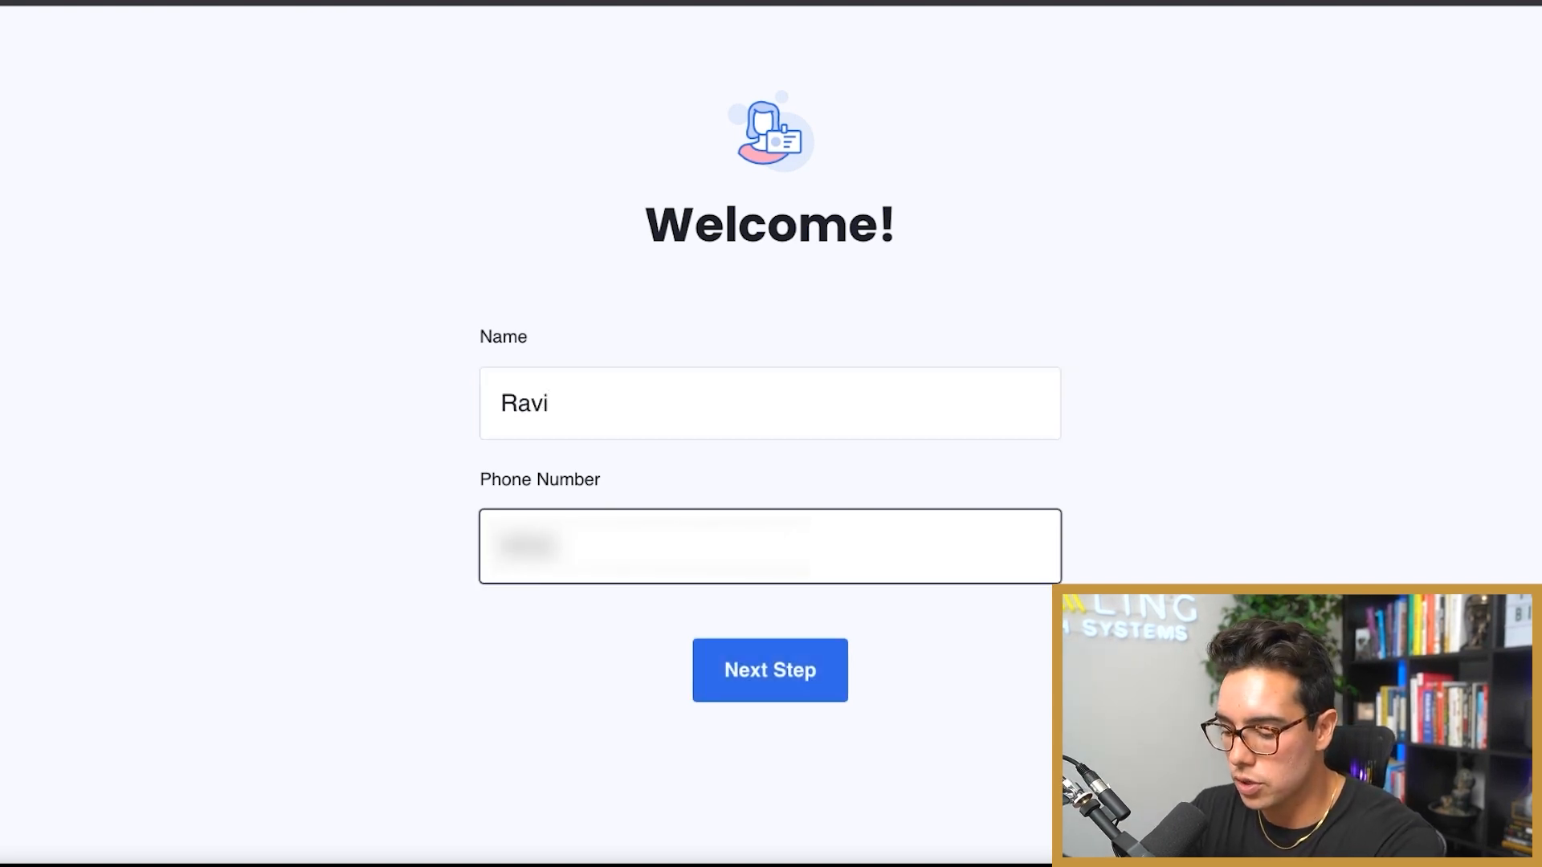
text(5678)
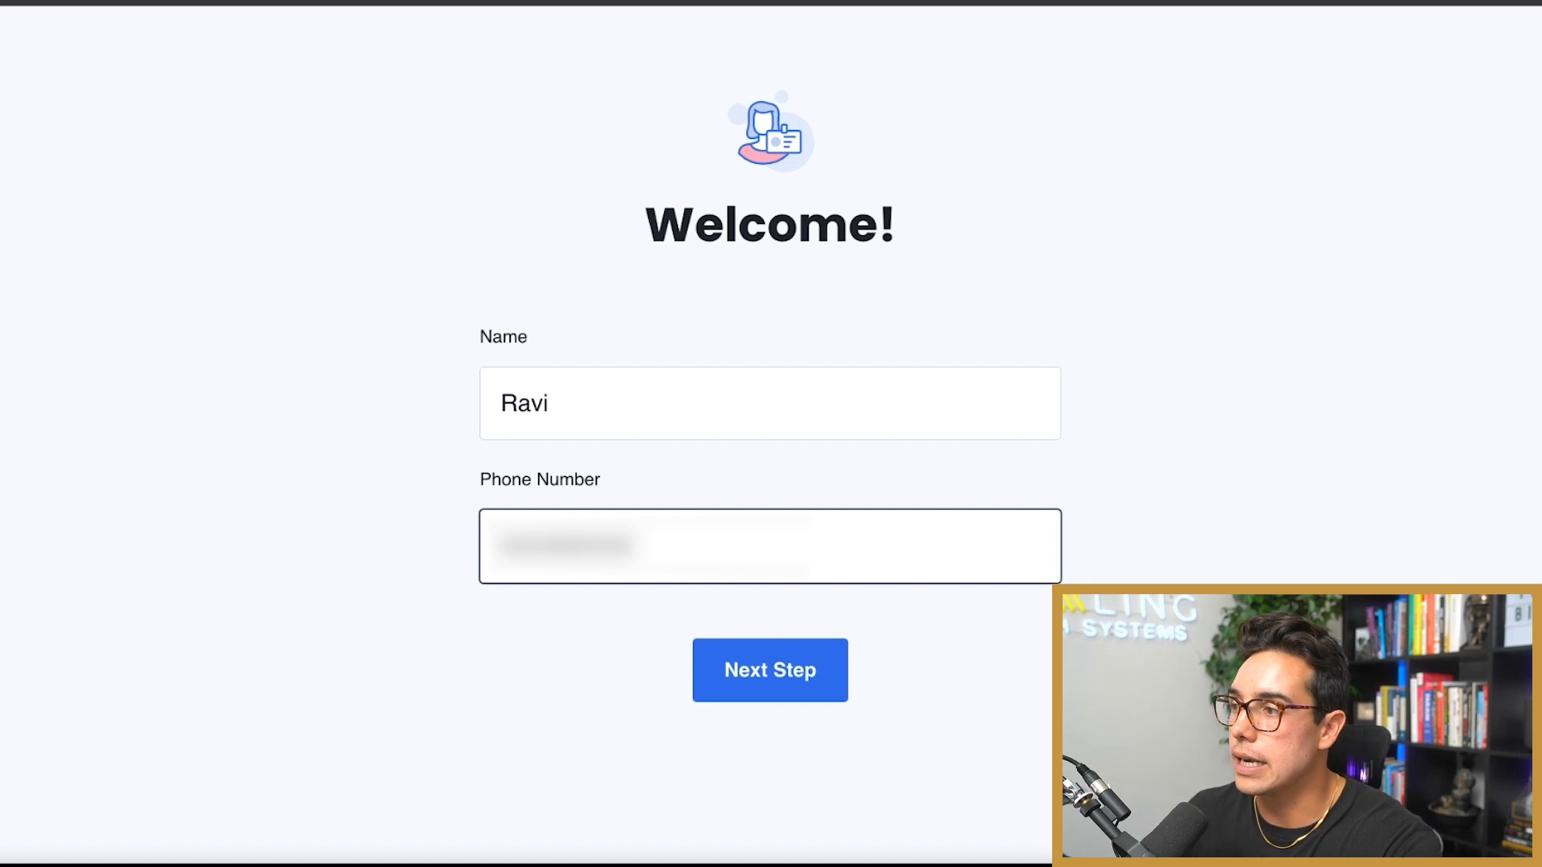
key(Return)
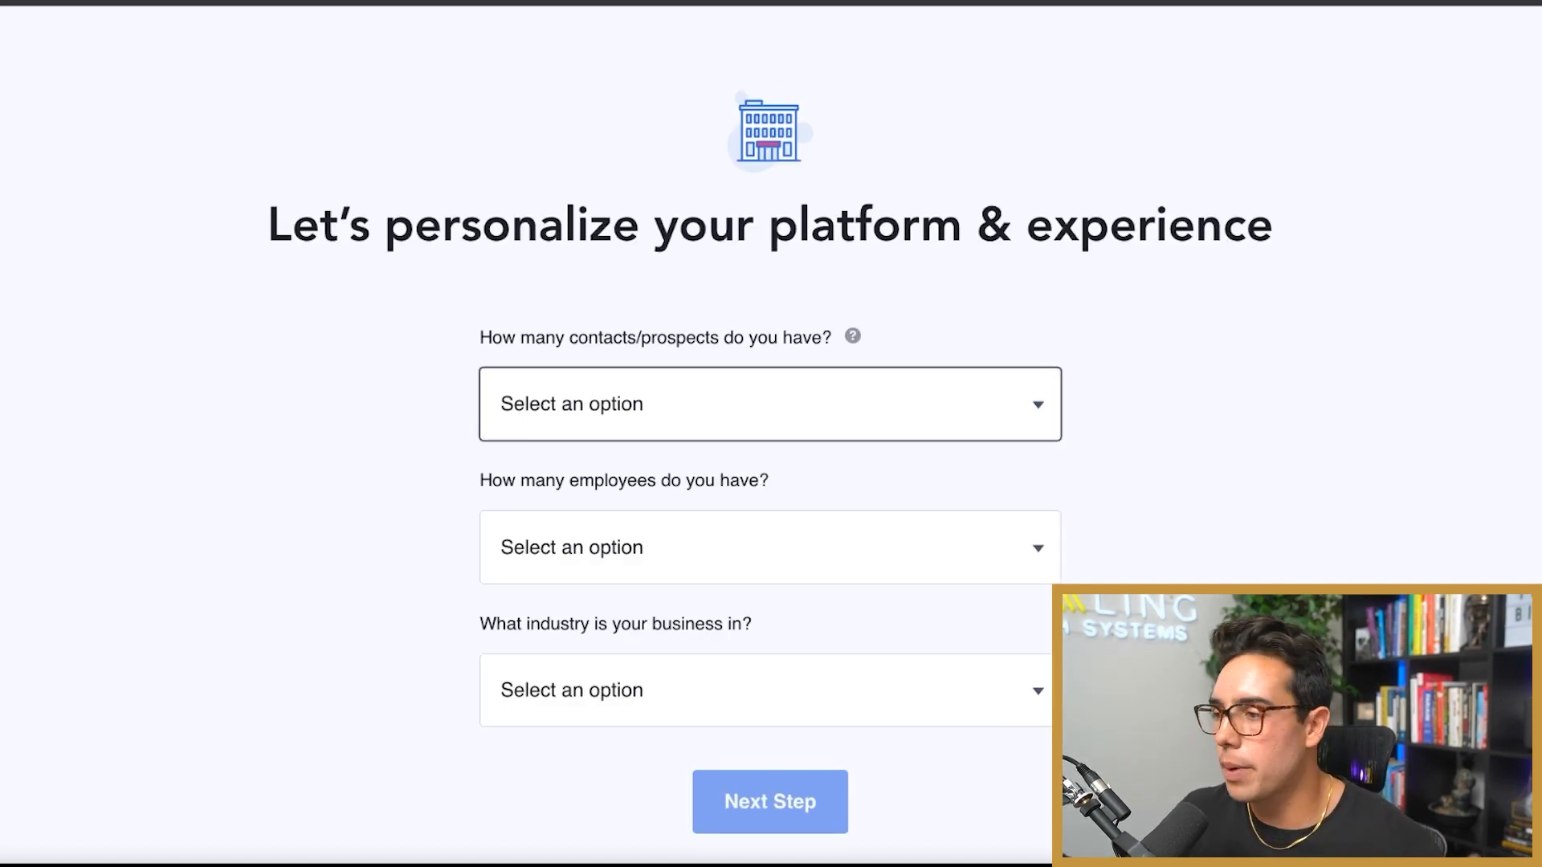
Step: Answer personalization with 5,000 - 10,000 contacts, 6-20 employees and Consulting / Agency industry
key(Return)
key(Tab)
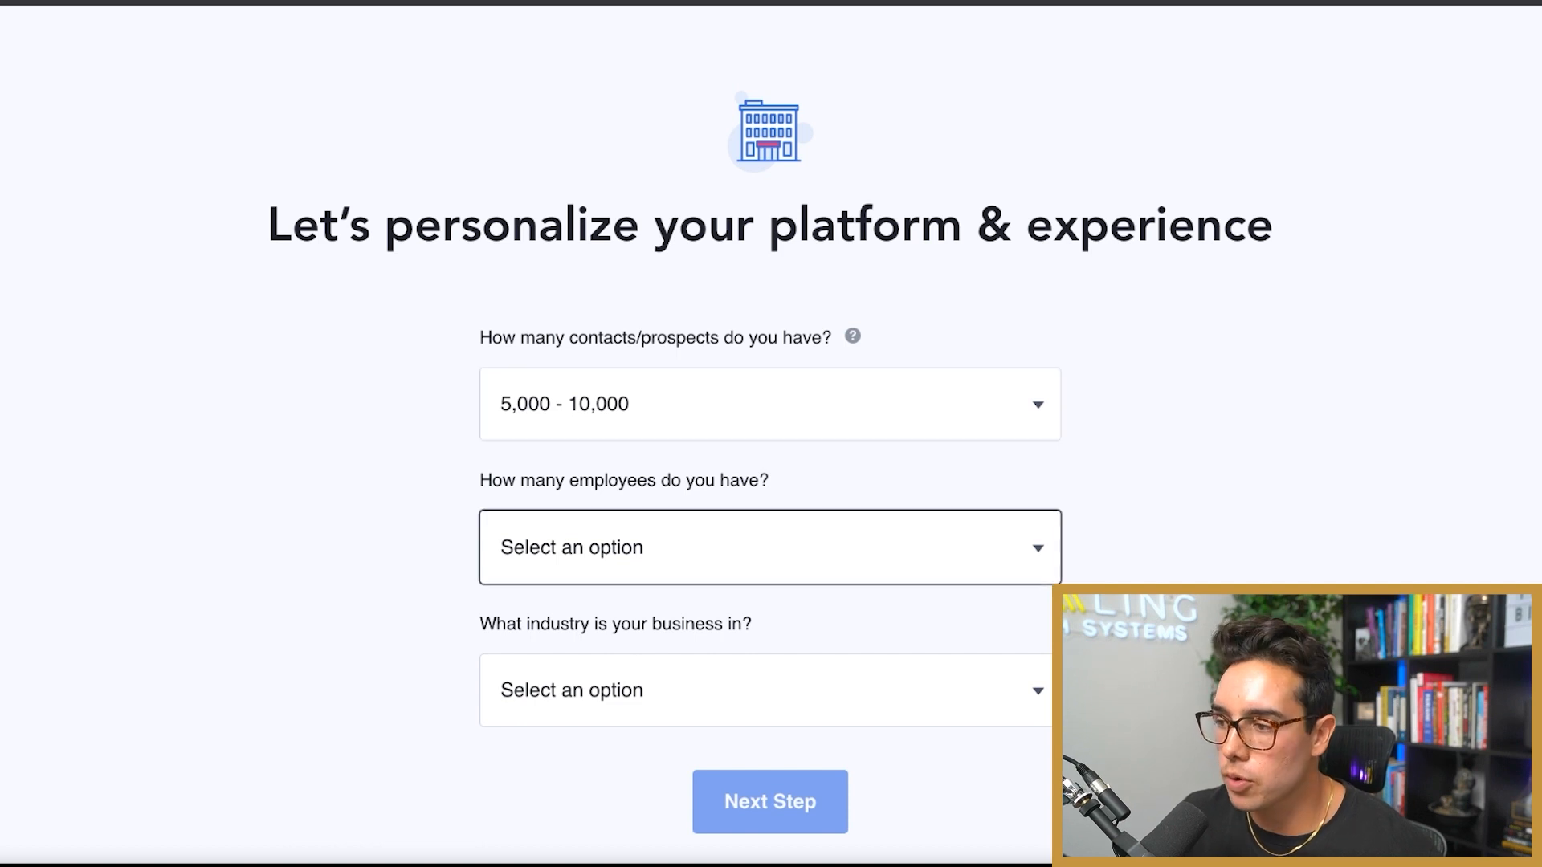
key(Down)
key(Down)
key(Tab)
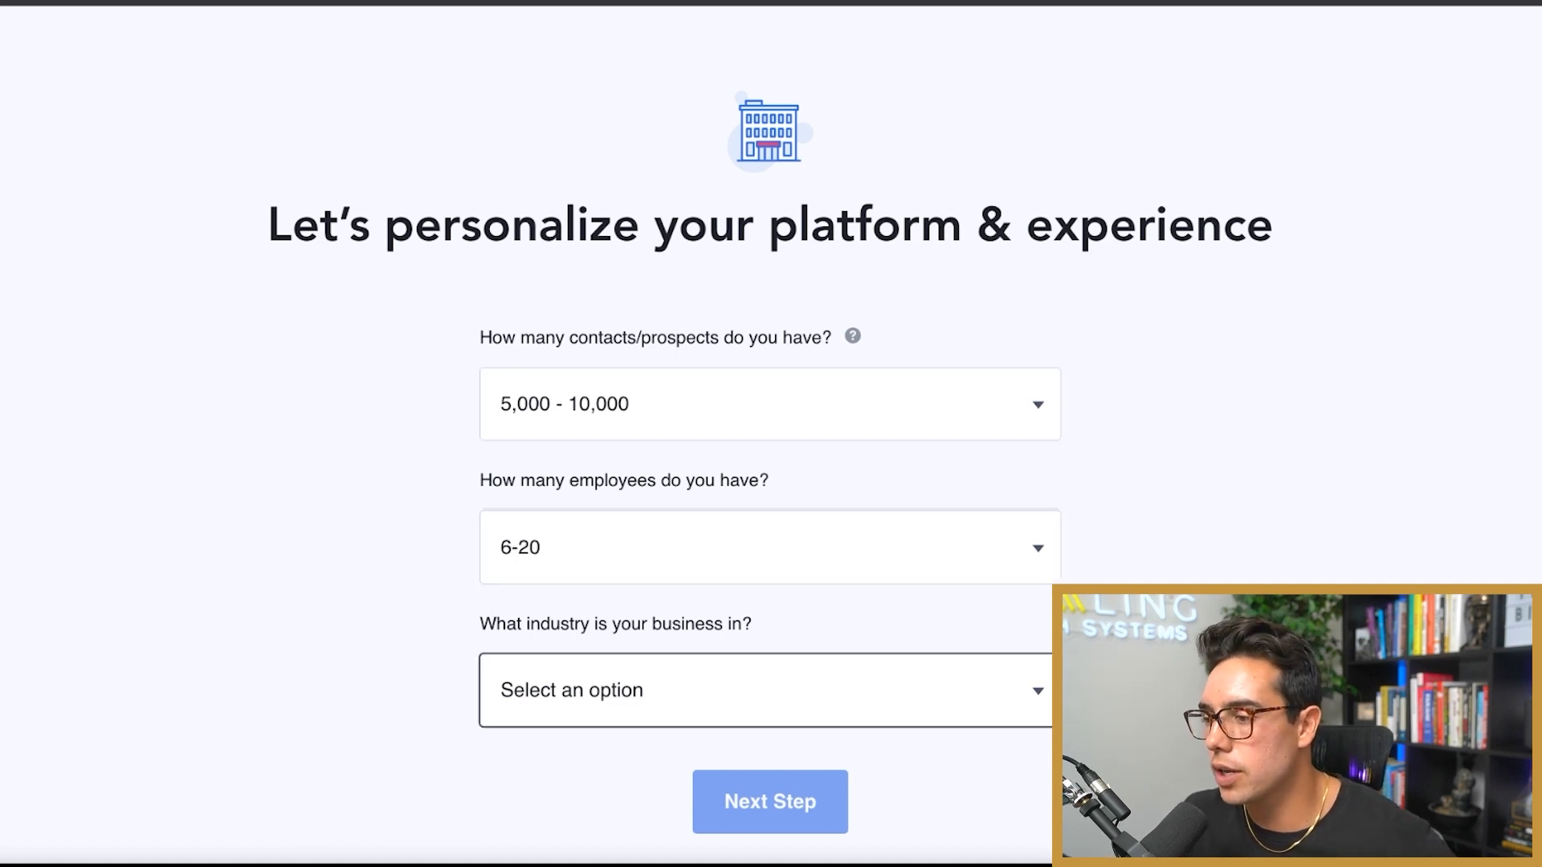
key(Down)
scroll(772, 434, down, 3)
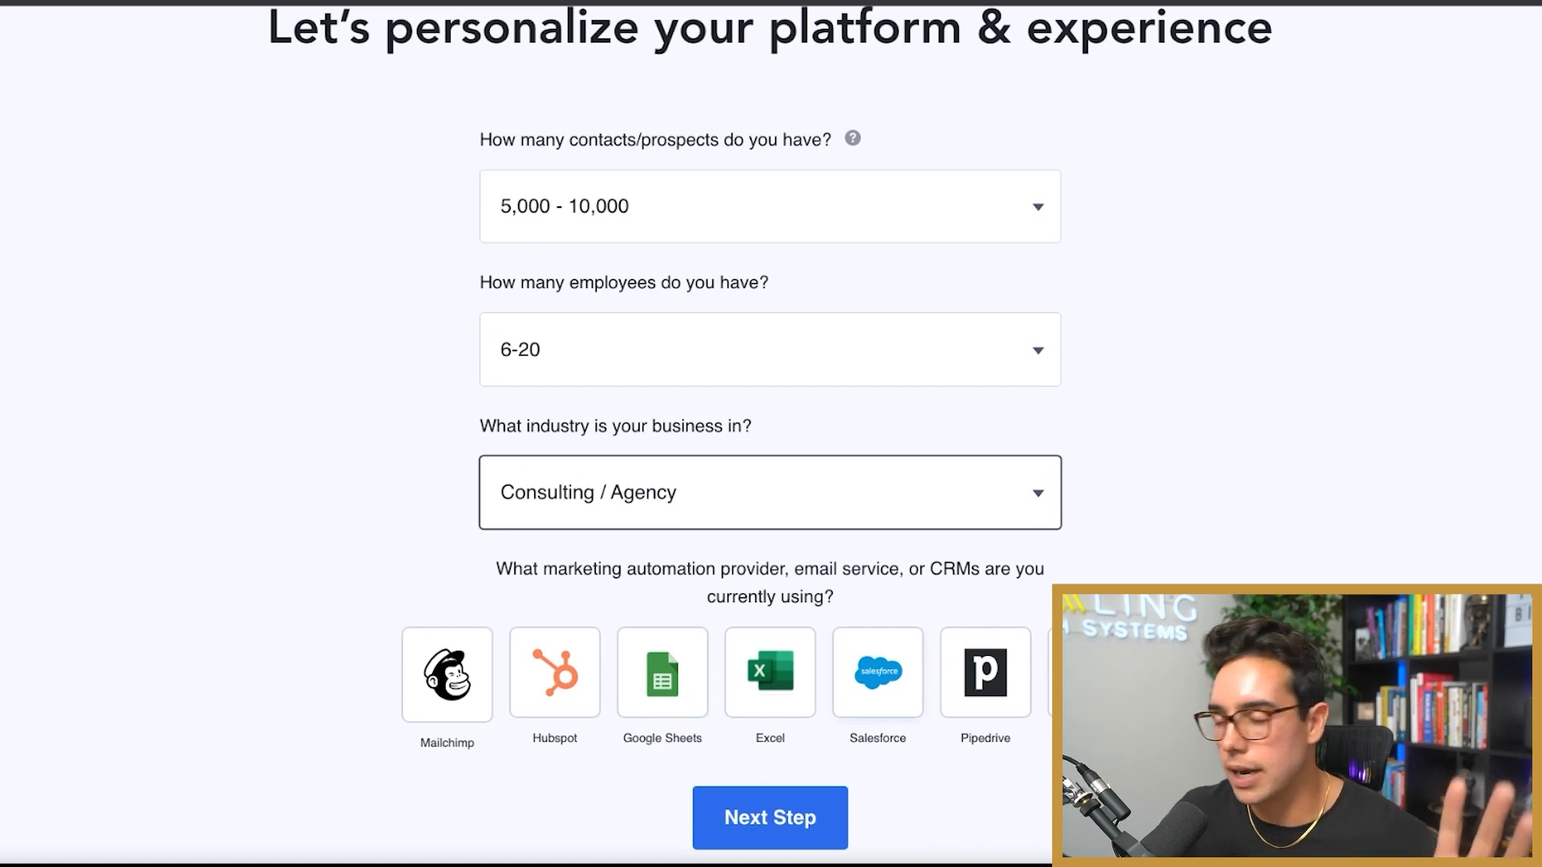
drag(474, 562, 867, 606)
click(867, 607)
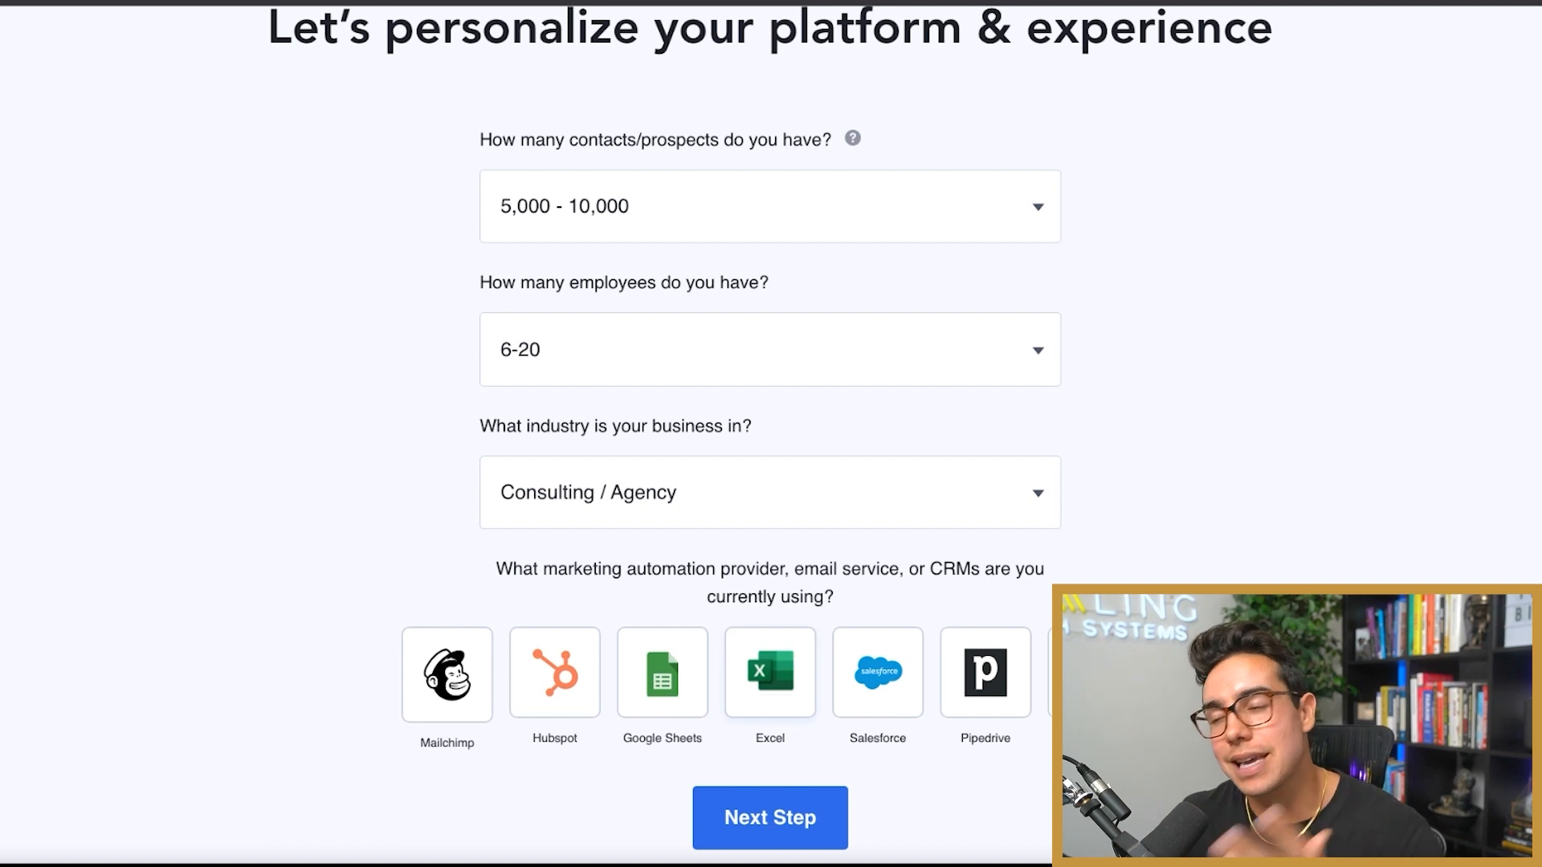
Step: Pick Google Sheets as the current tool, then set the account password
click(662, 673)
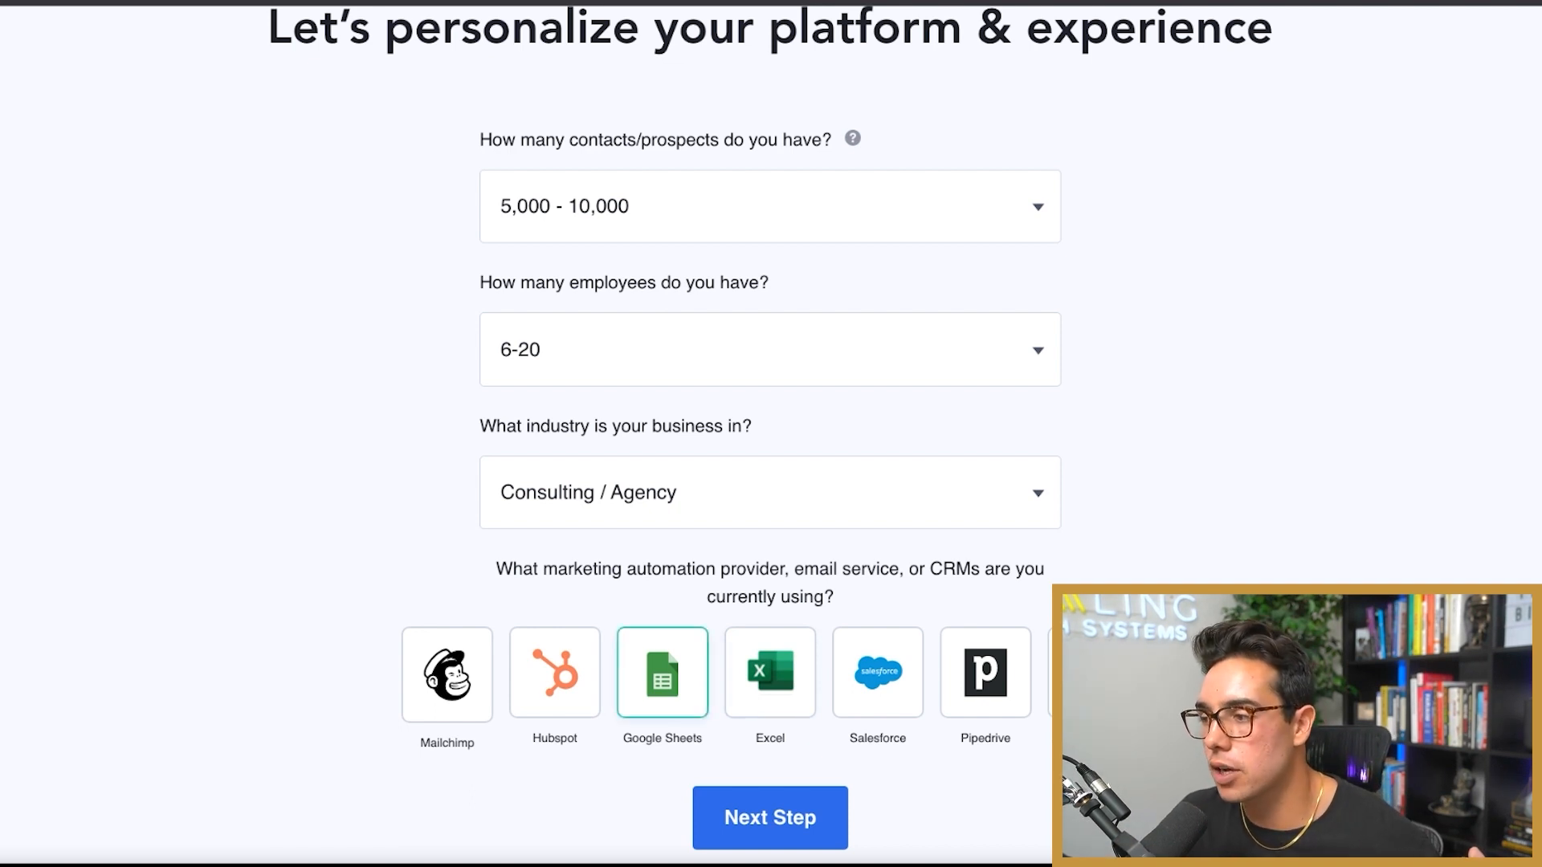
click(769, 818)
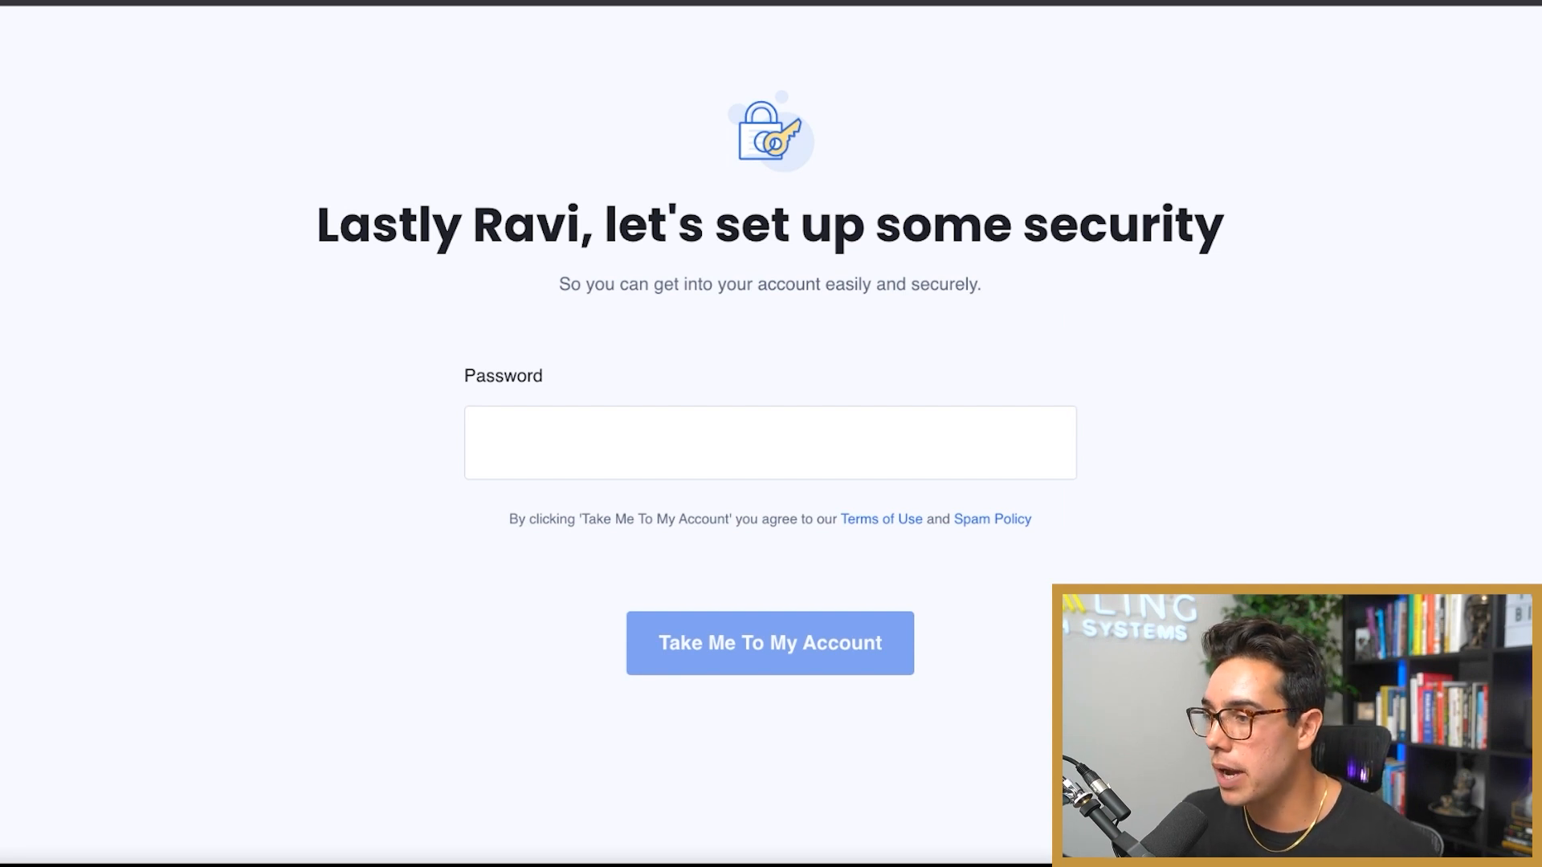
click(486, 443)
text(•••••••••••••••••••••••)
key(Return)
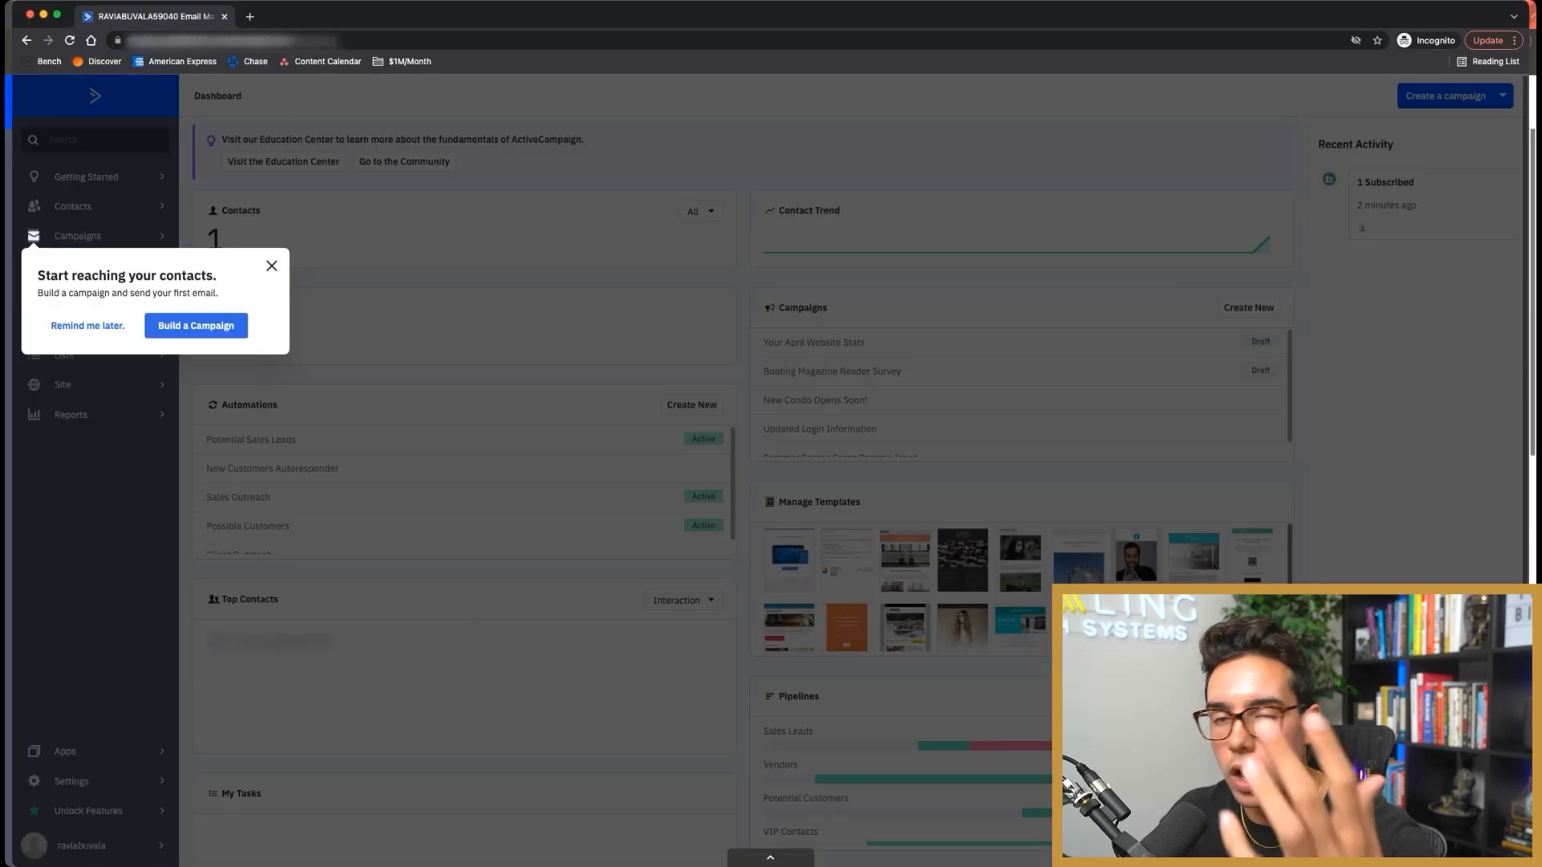
Step: Close the 'Start reaching your contacts' campaign reminder popup
click(271, 265)
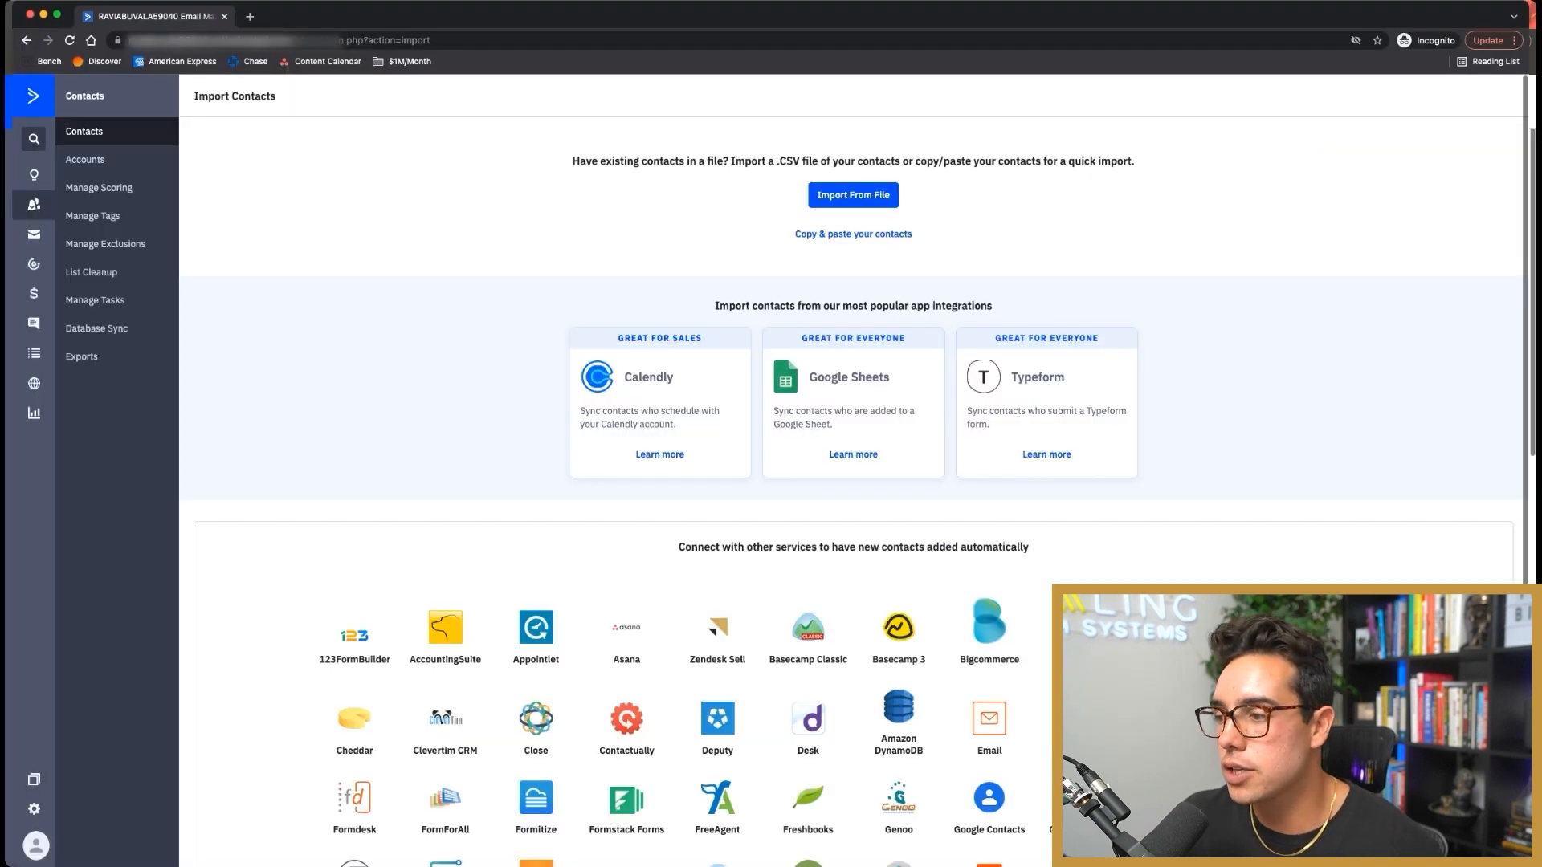
Step: Look over the Import Contacts page and choose Import From File
scroll(854, 470, down, 2)
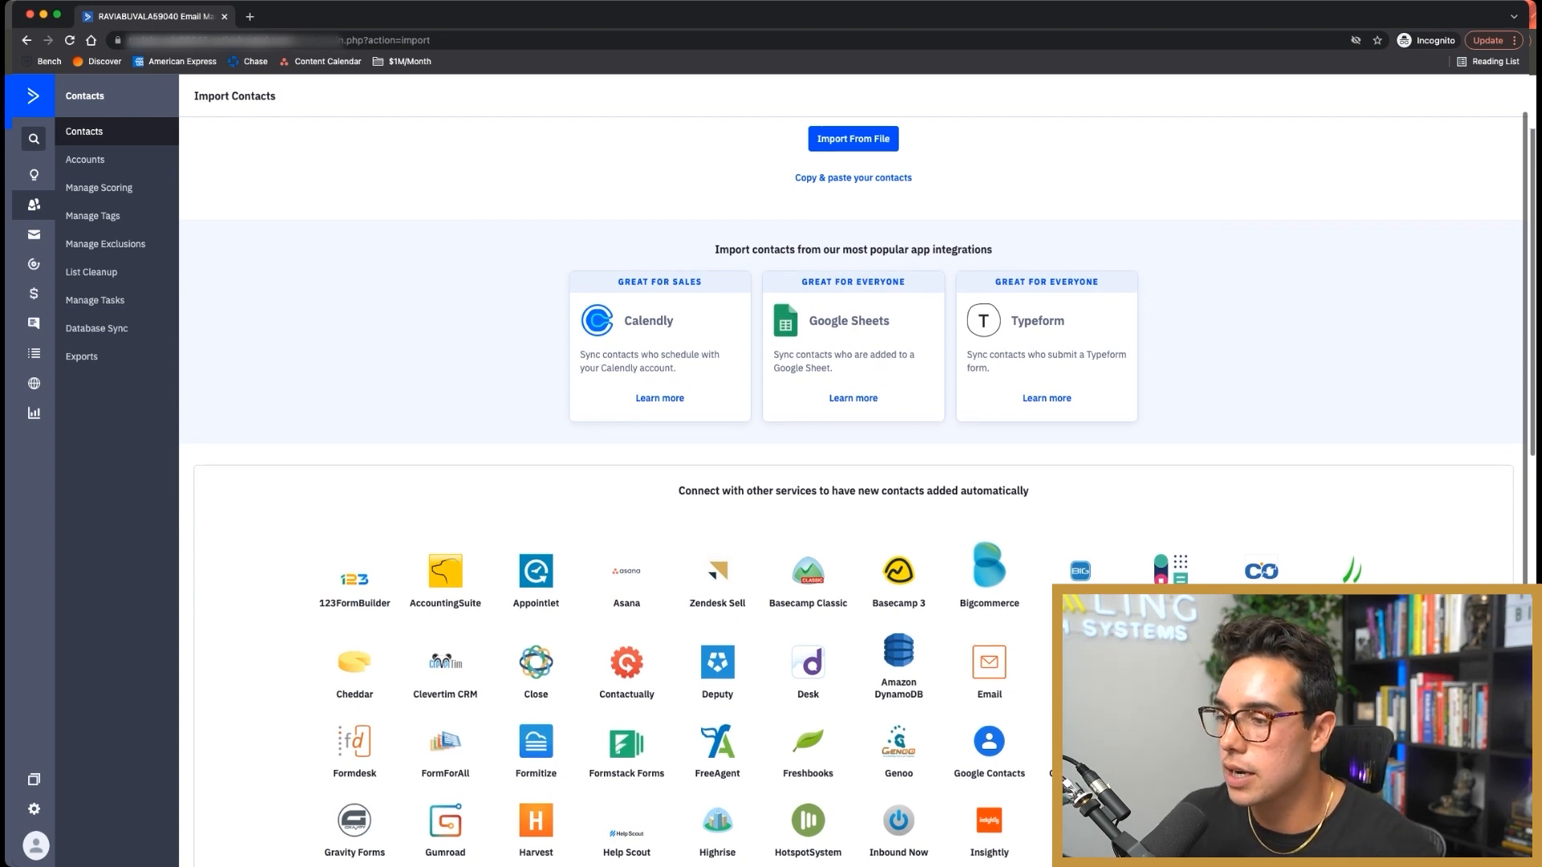
scroll(854, 477, up, 2)
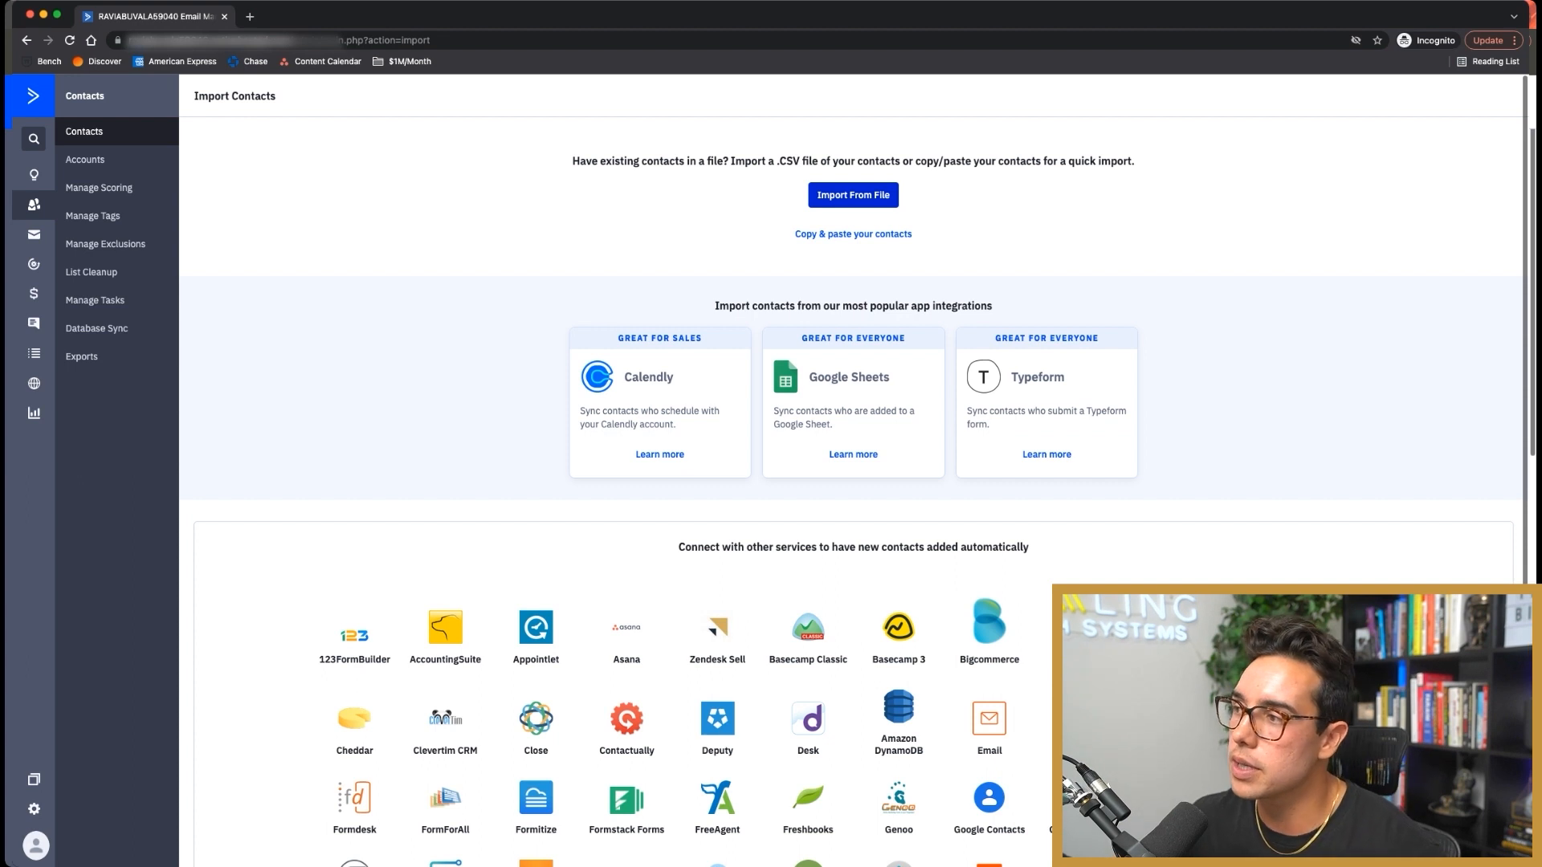
click(853, 195)
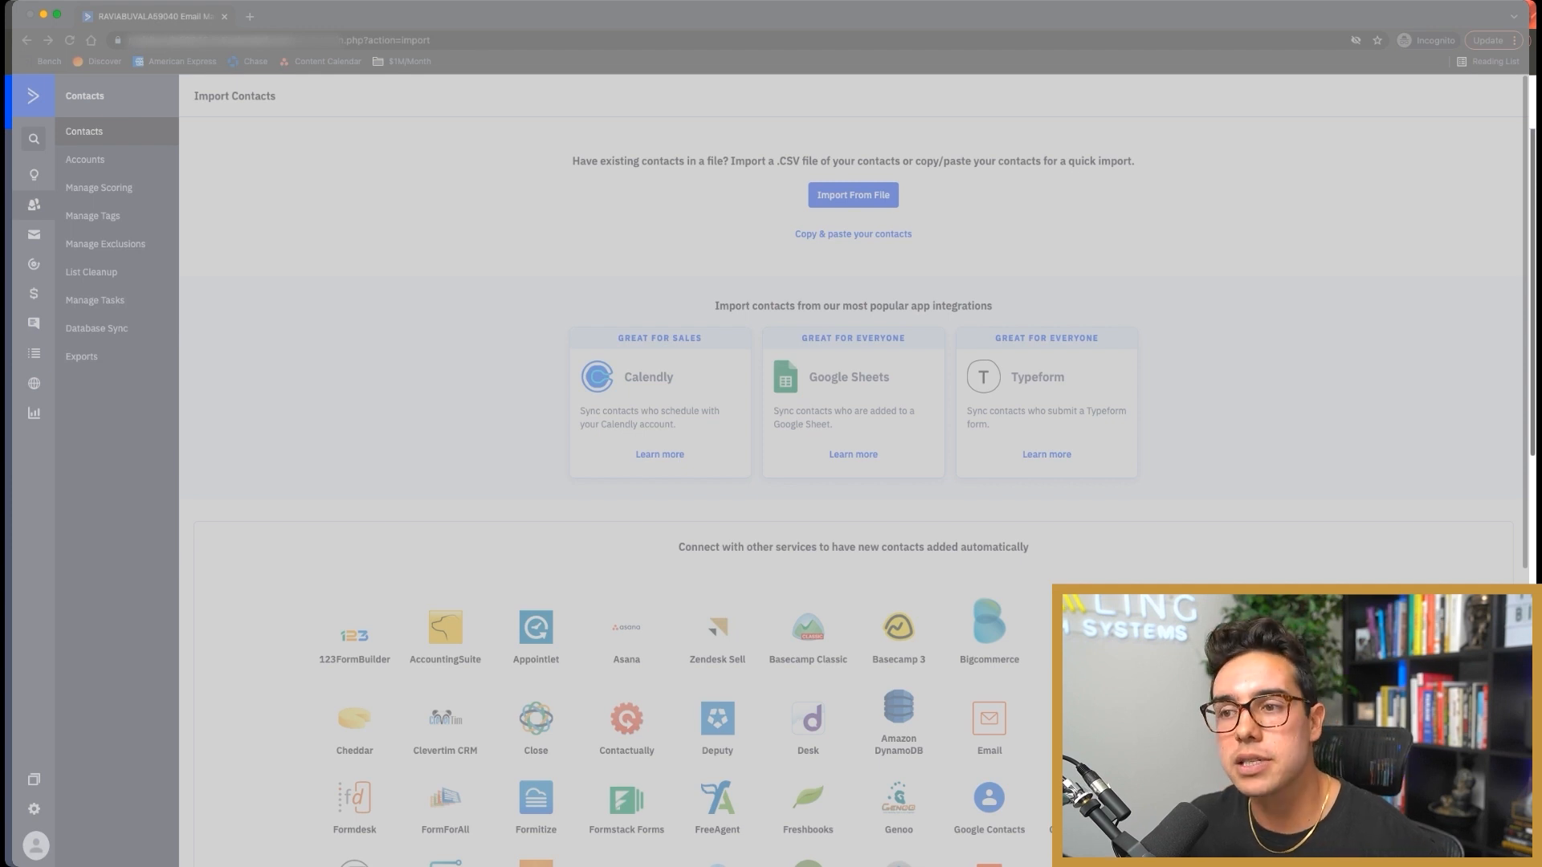
Step: Load the chosen CSV and decline the upgrade, importing only up to the 100-contact limit
key(Return)
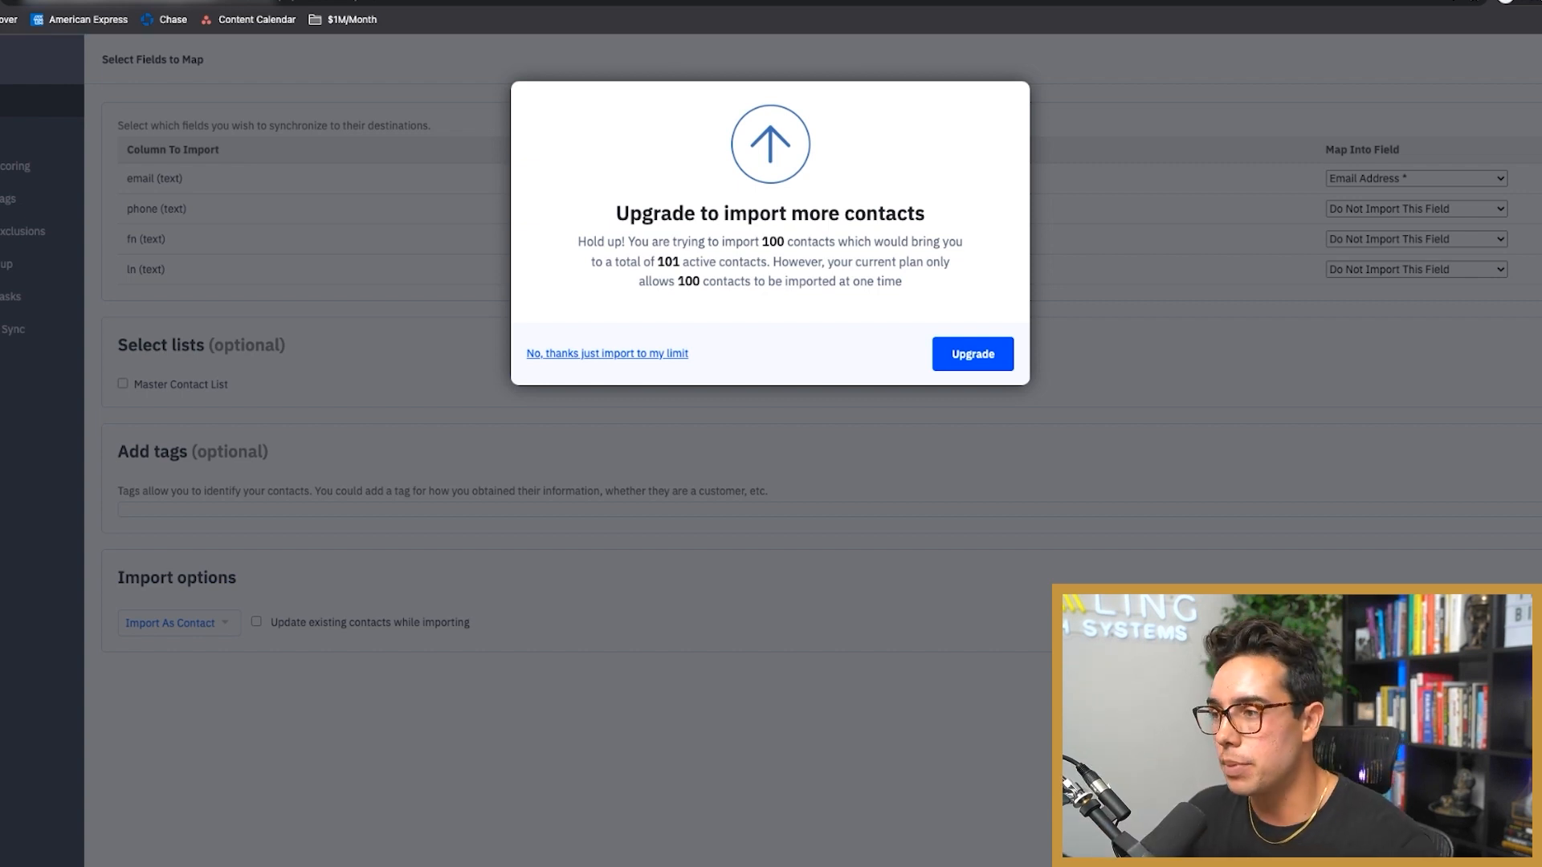
key(Escape)
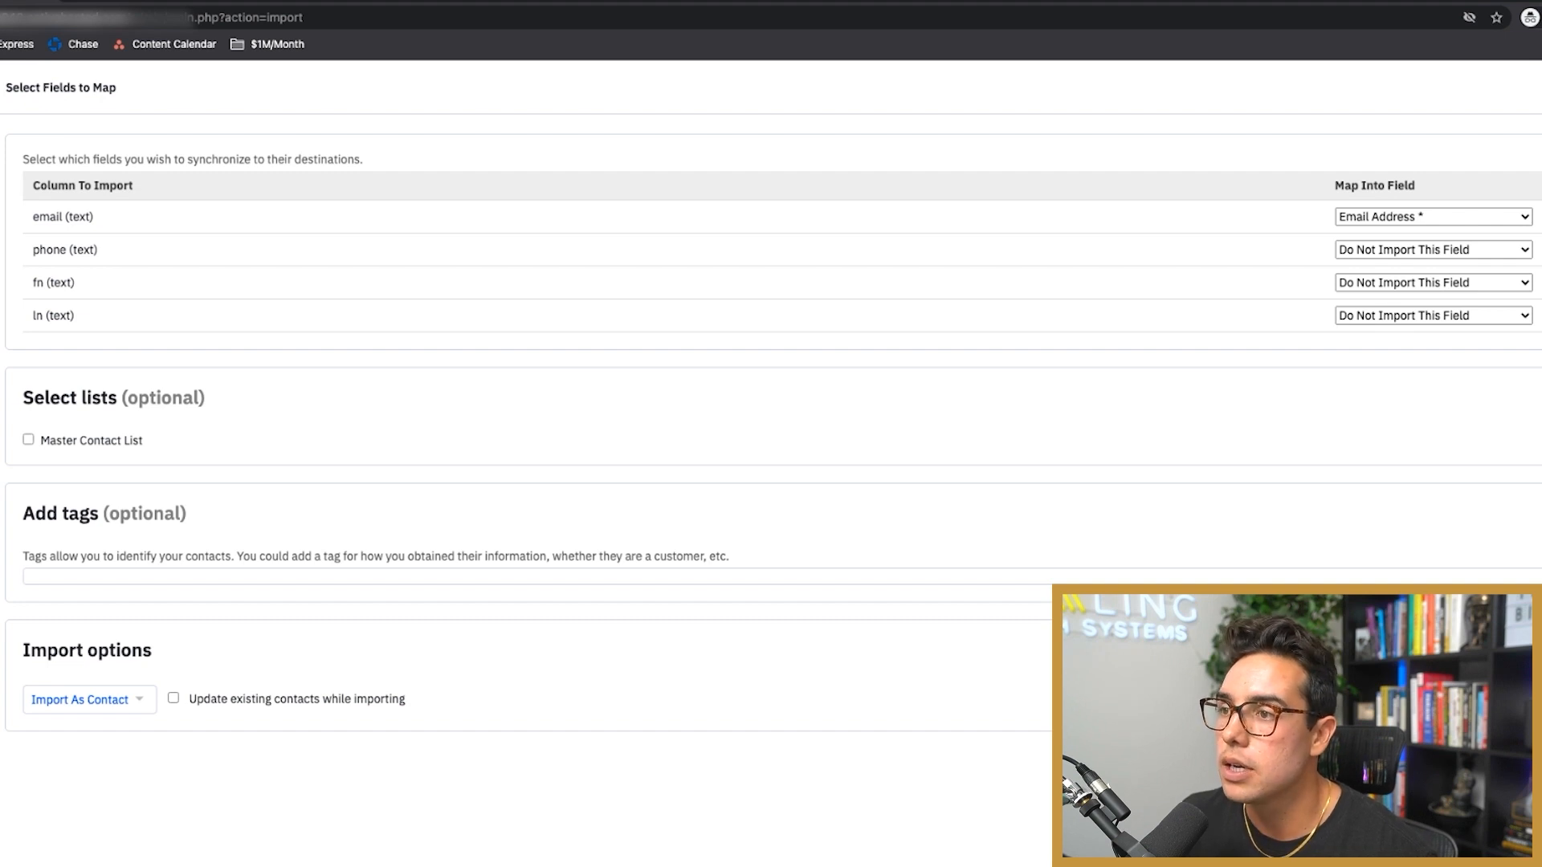
Step: Map the phone, fn and ln columns to Phone, First Name and Last Name
triple_click(65, 250)
triple_click(60, 283)
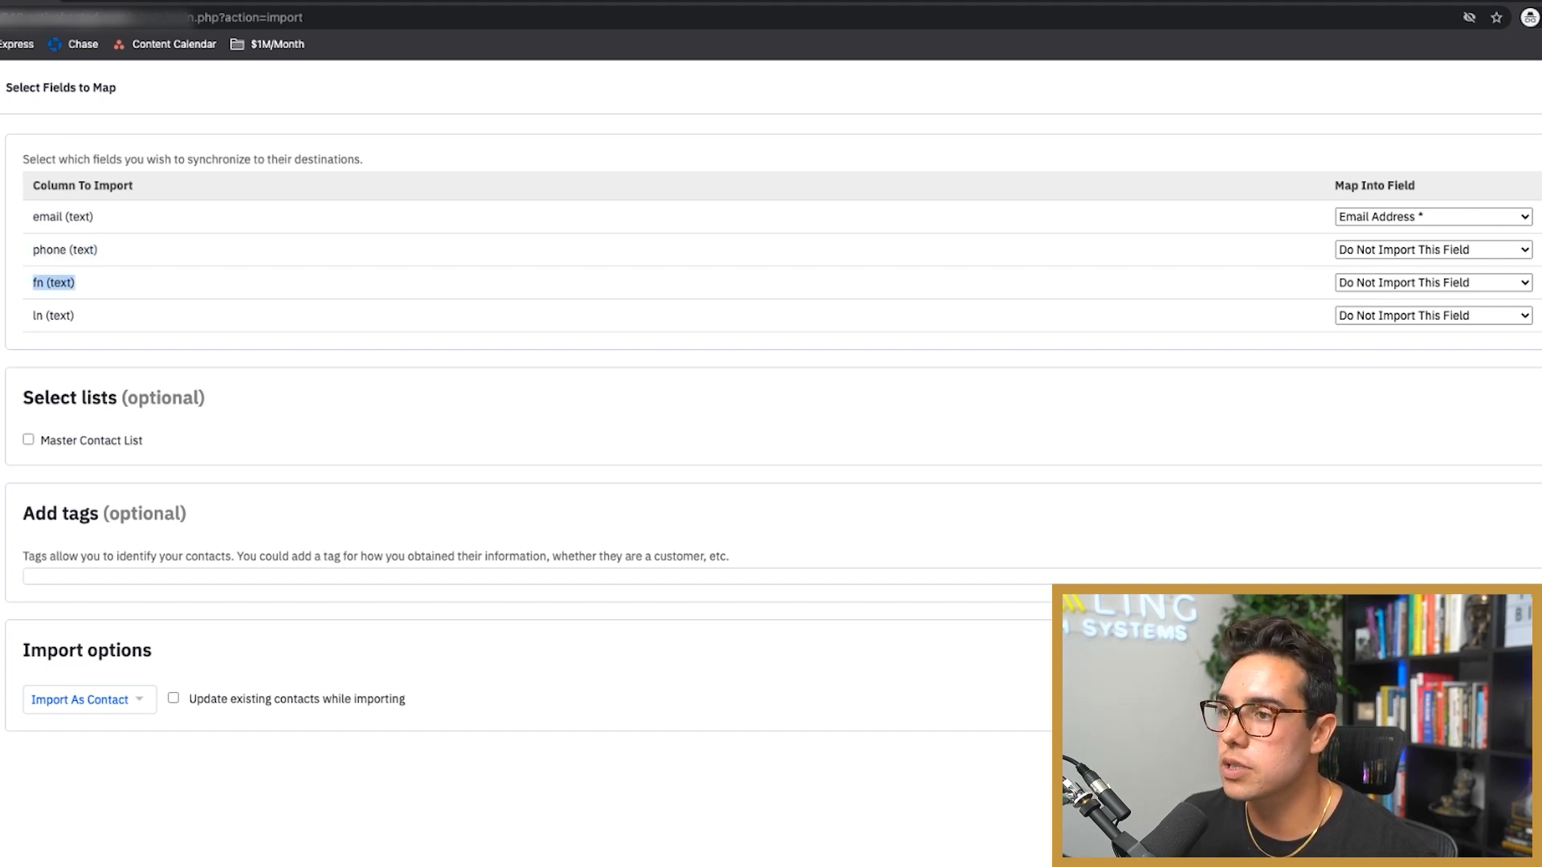
triple_click(60, 316)
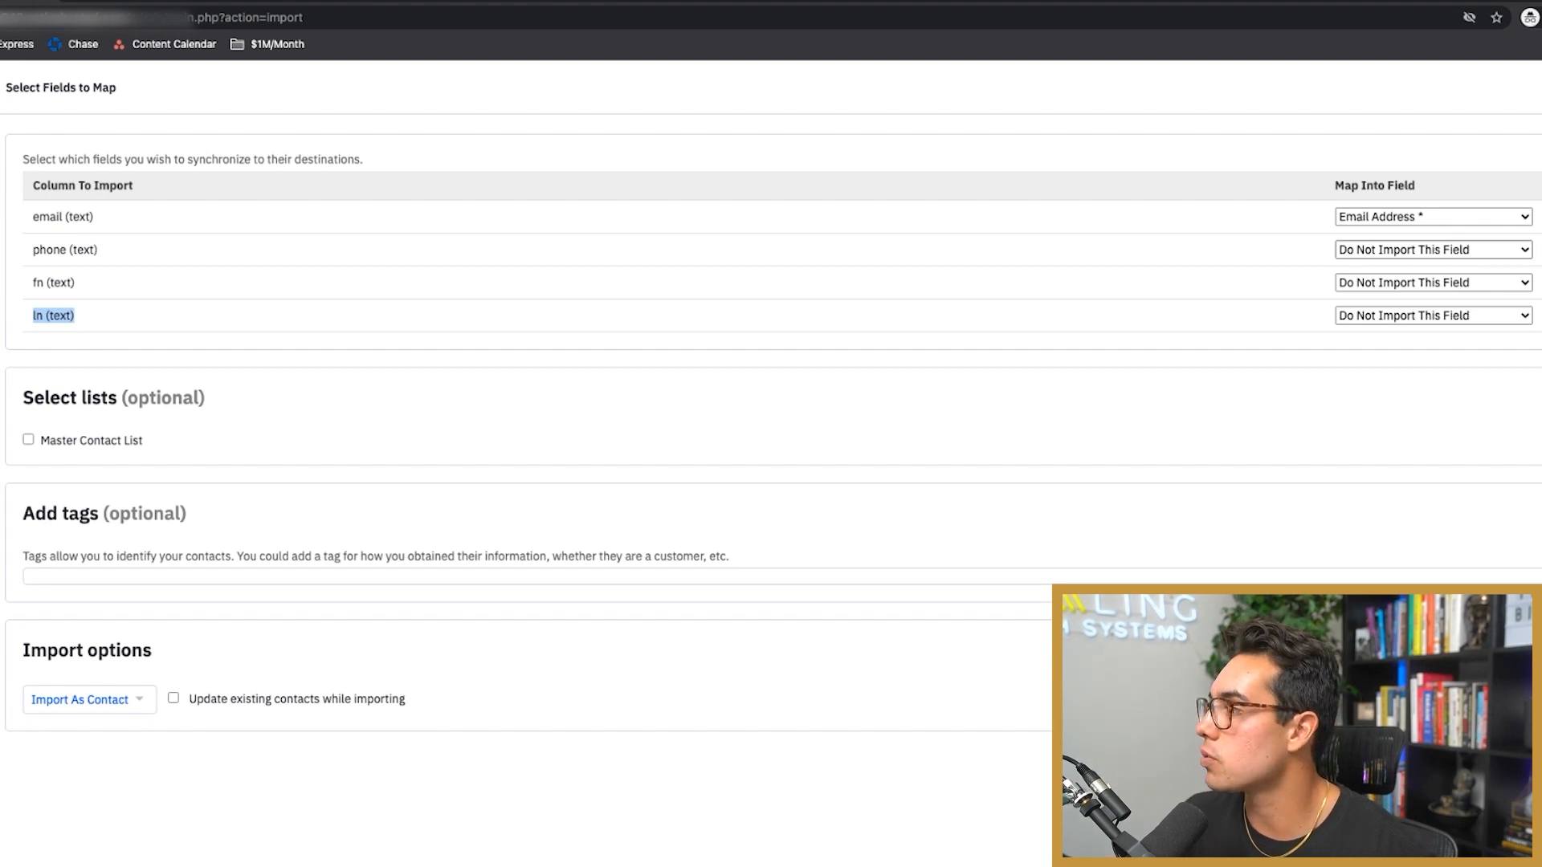
click(1434, 316)
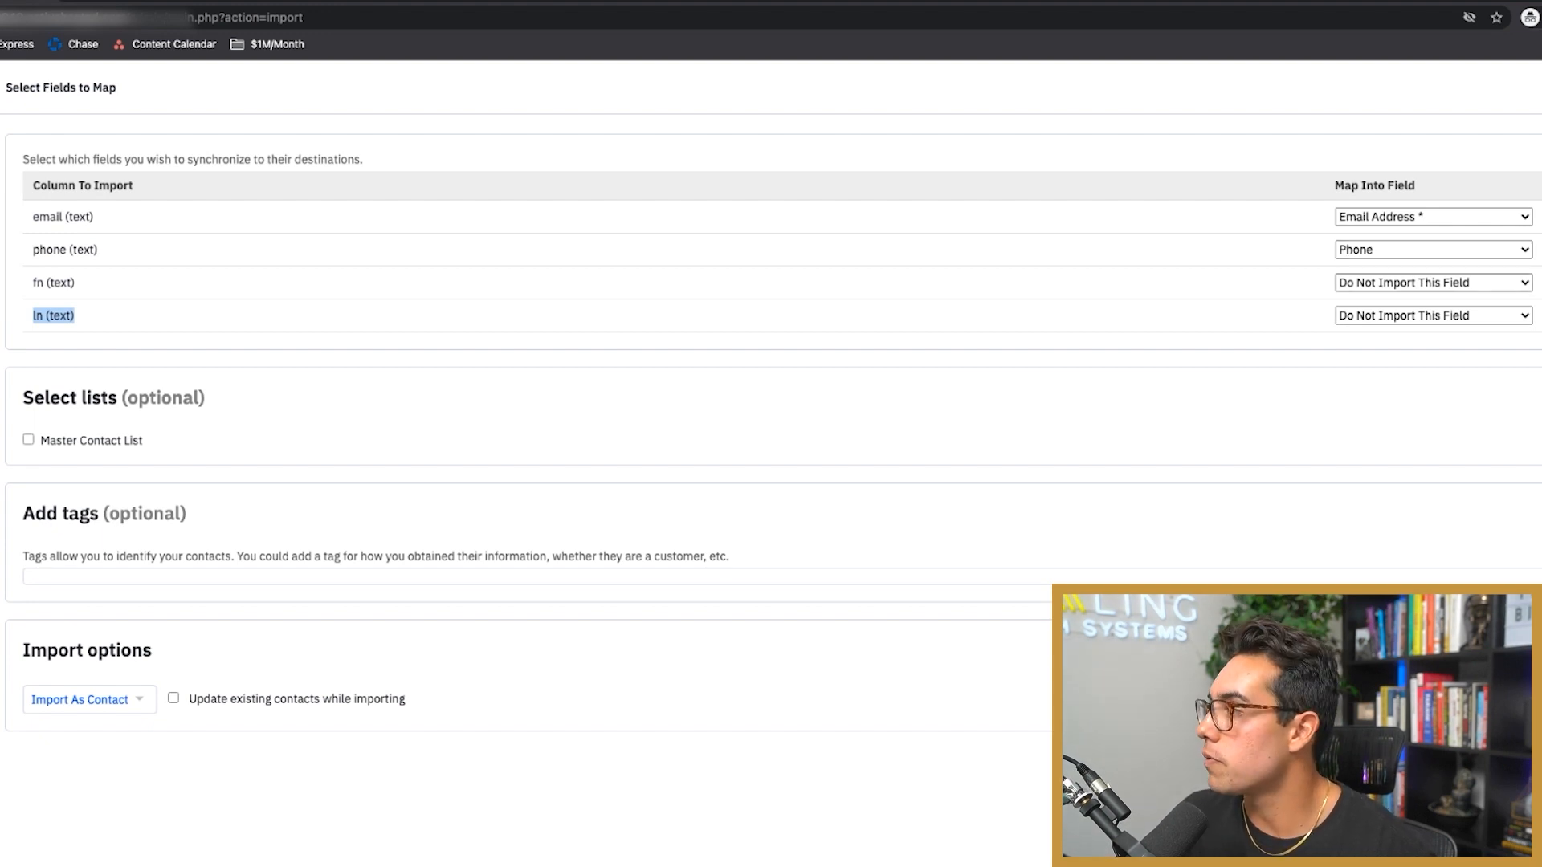
click(1434, 318)
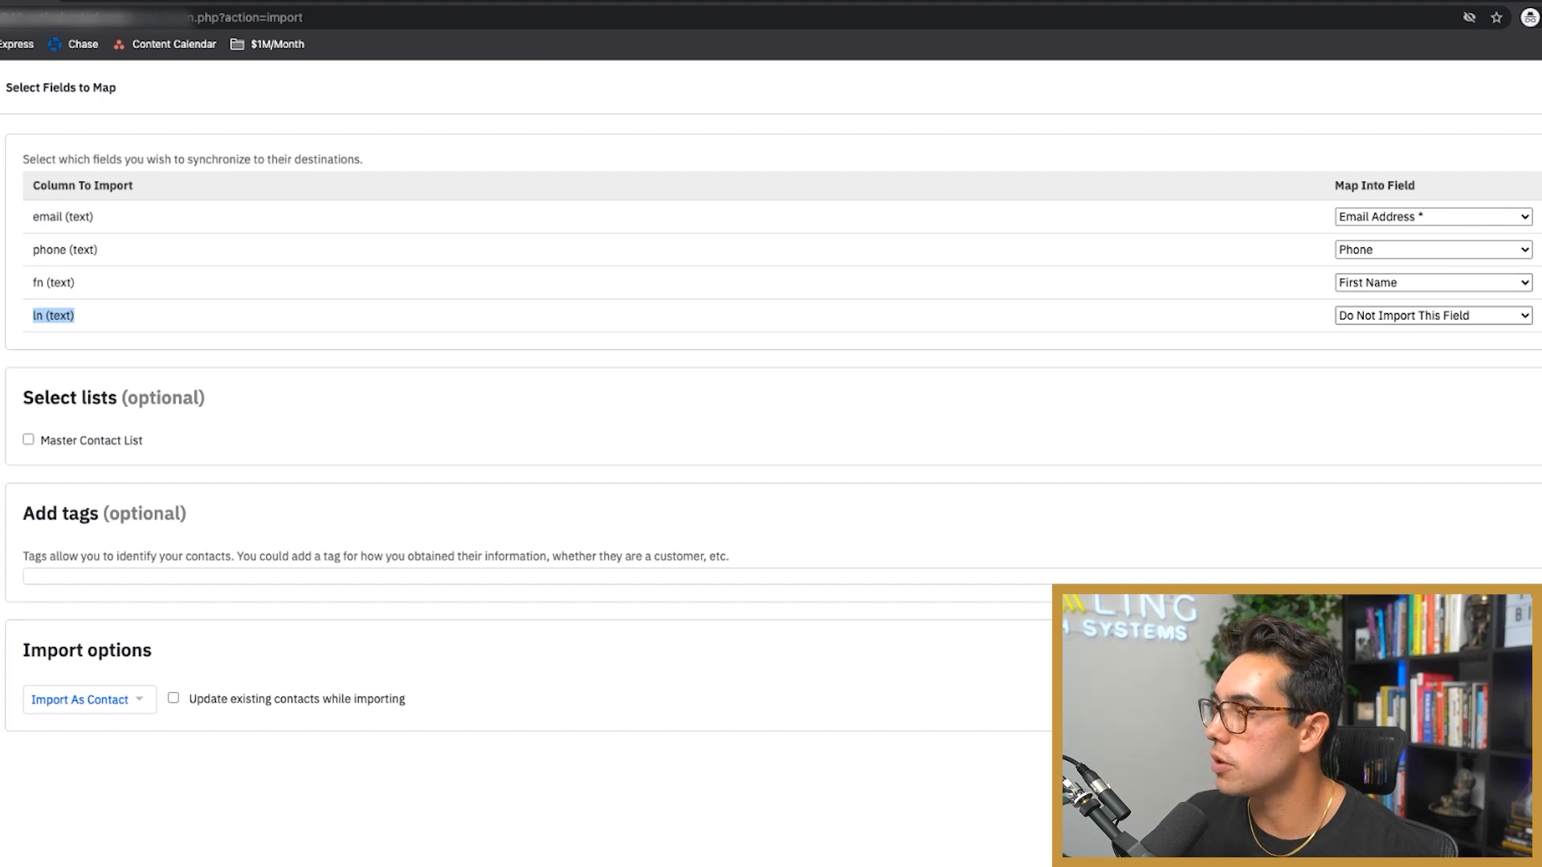
click(1434, 369)
click(1204, 401)
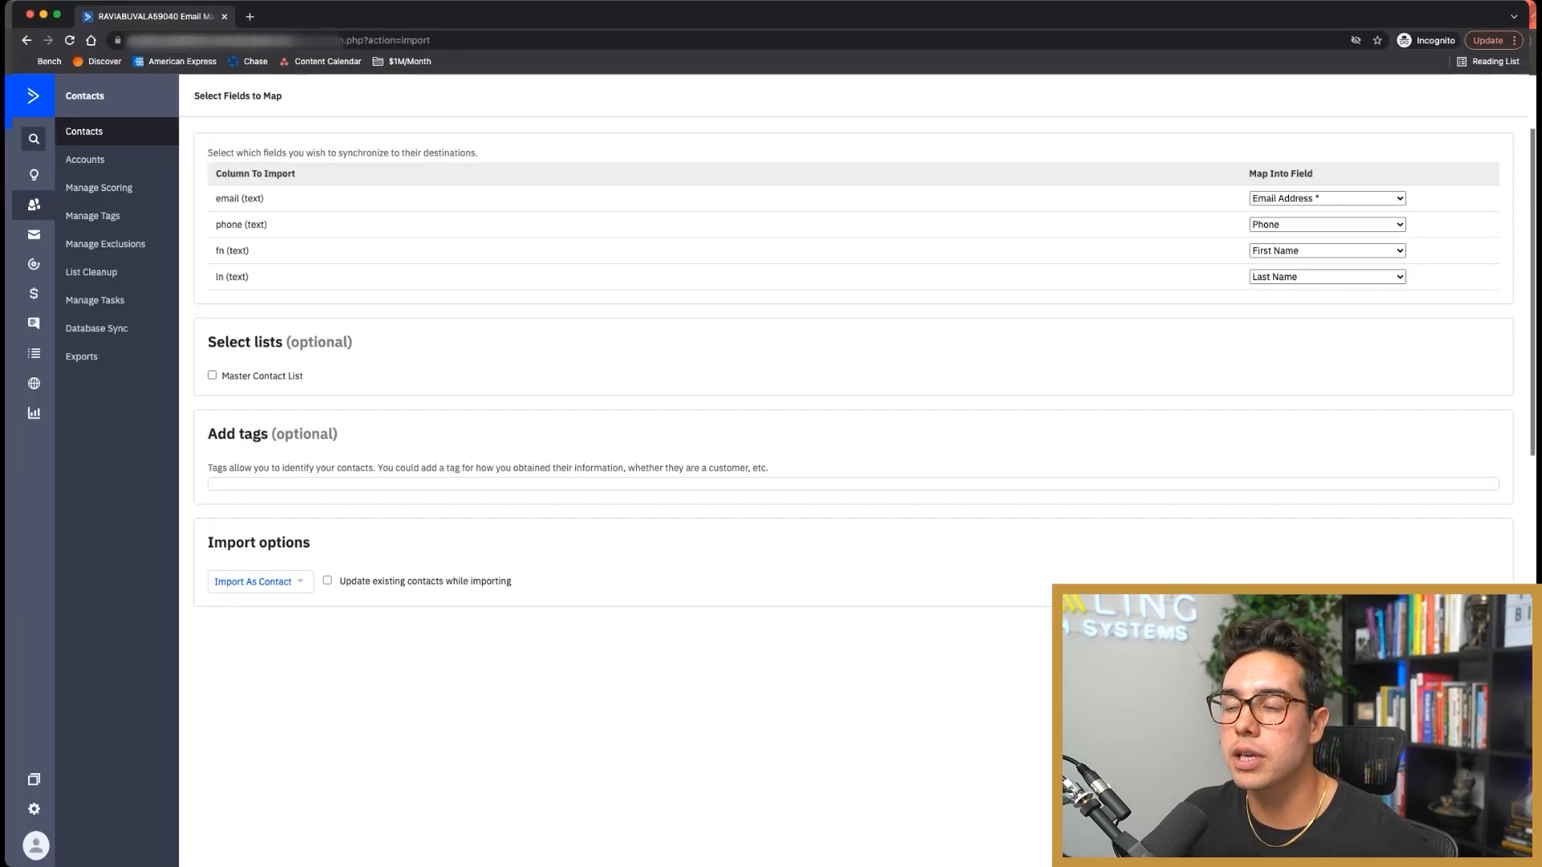
Step: Add the imported contacts to Master Contact List with a 'Booked Appointment' tag
click(212, 375)
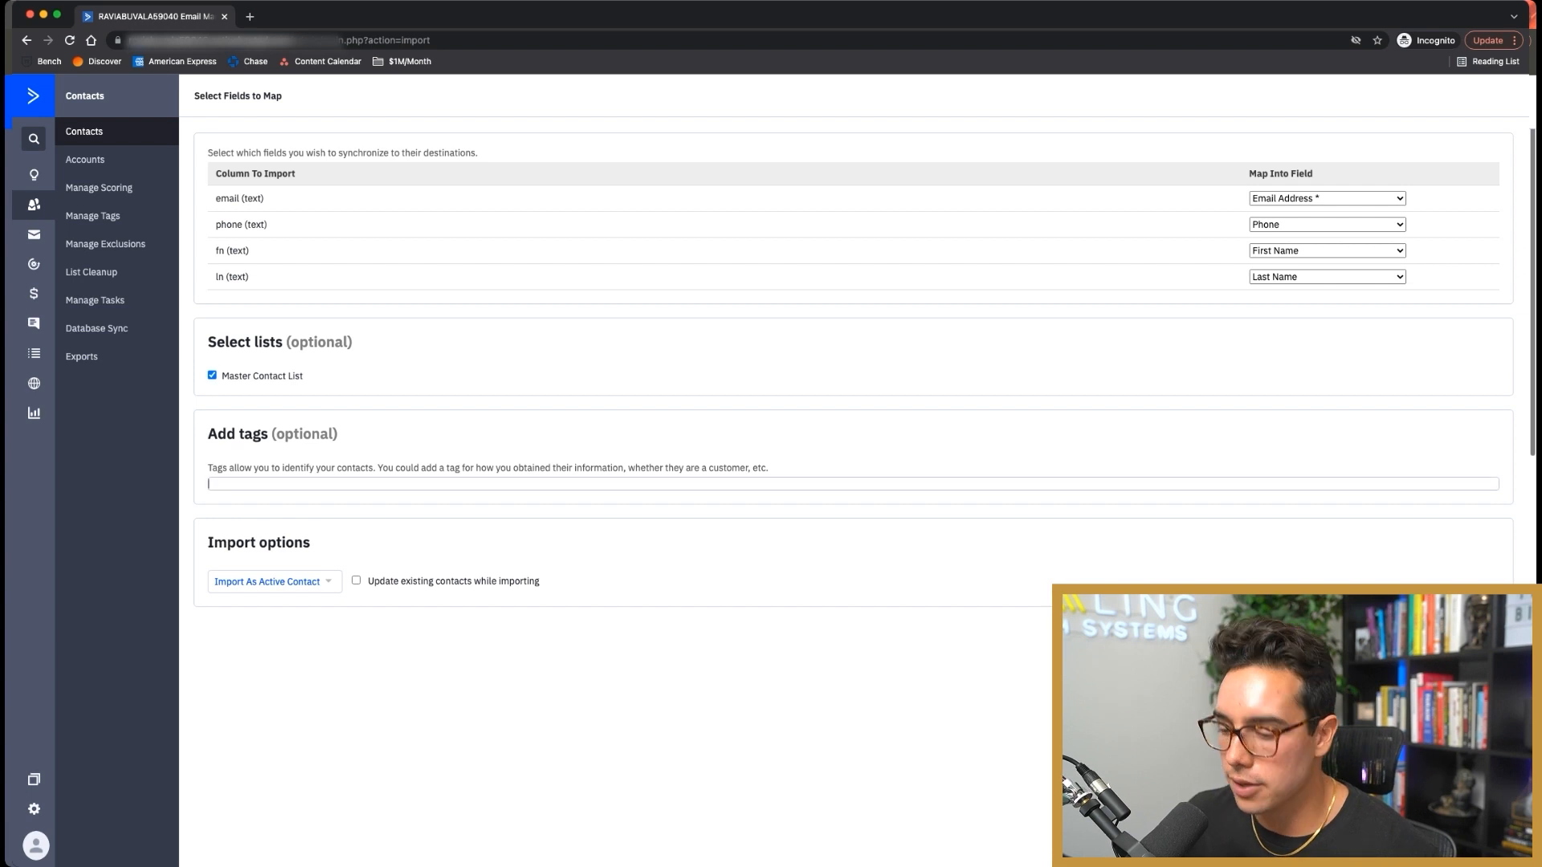
text(Bo)
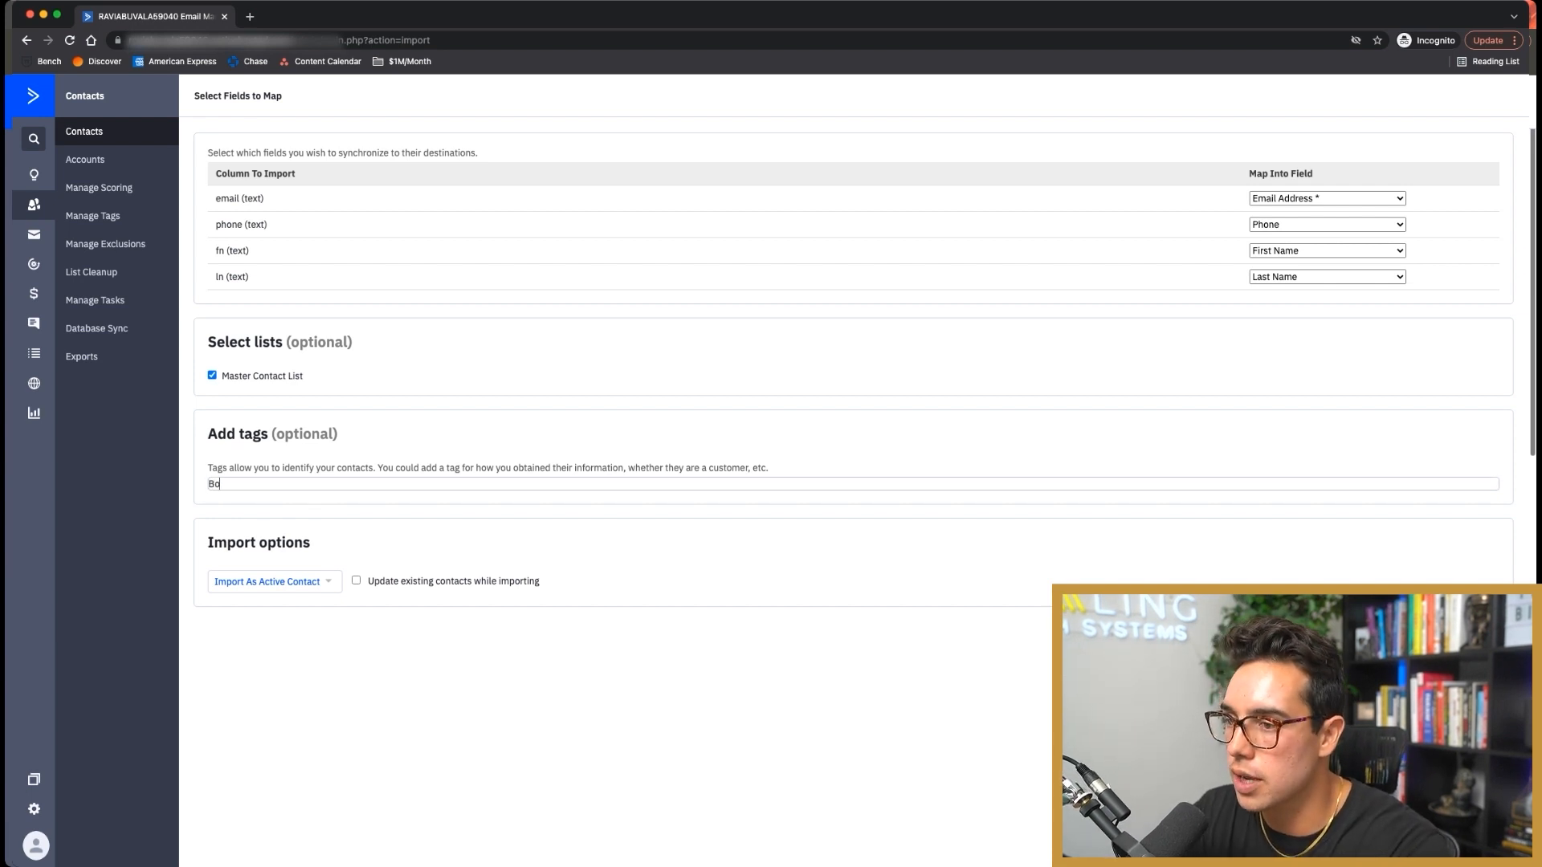
text(oker Appointment)
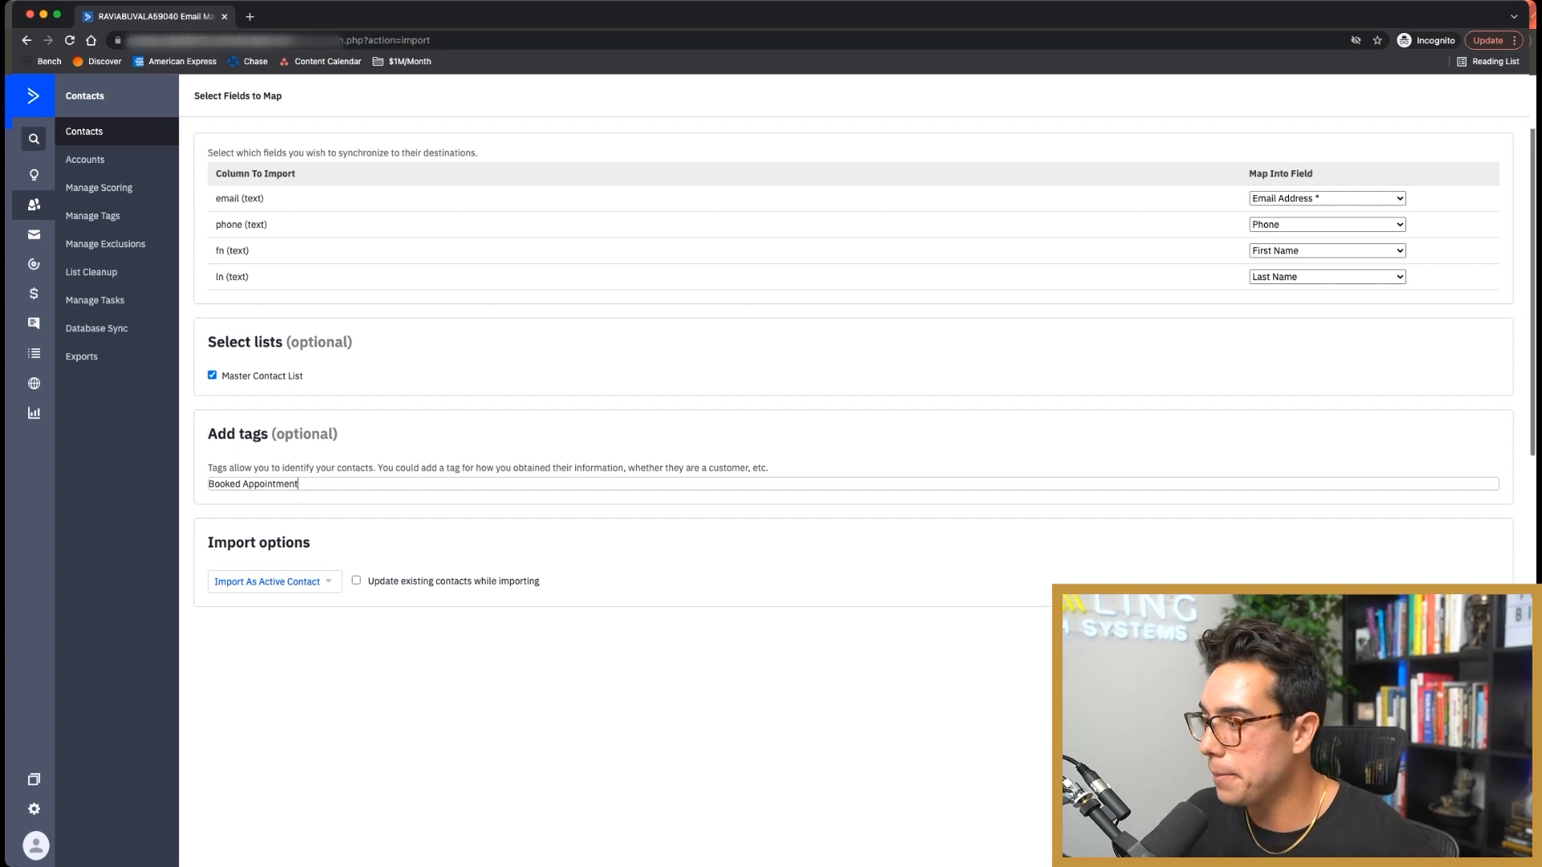
key(Return)
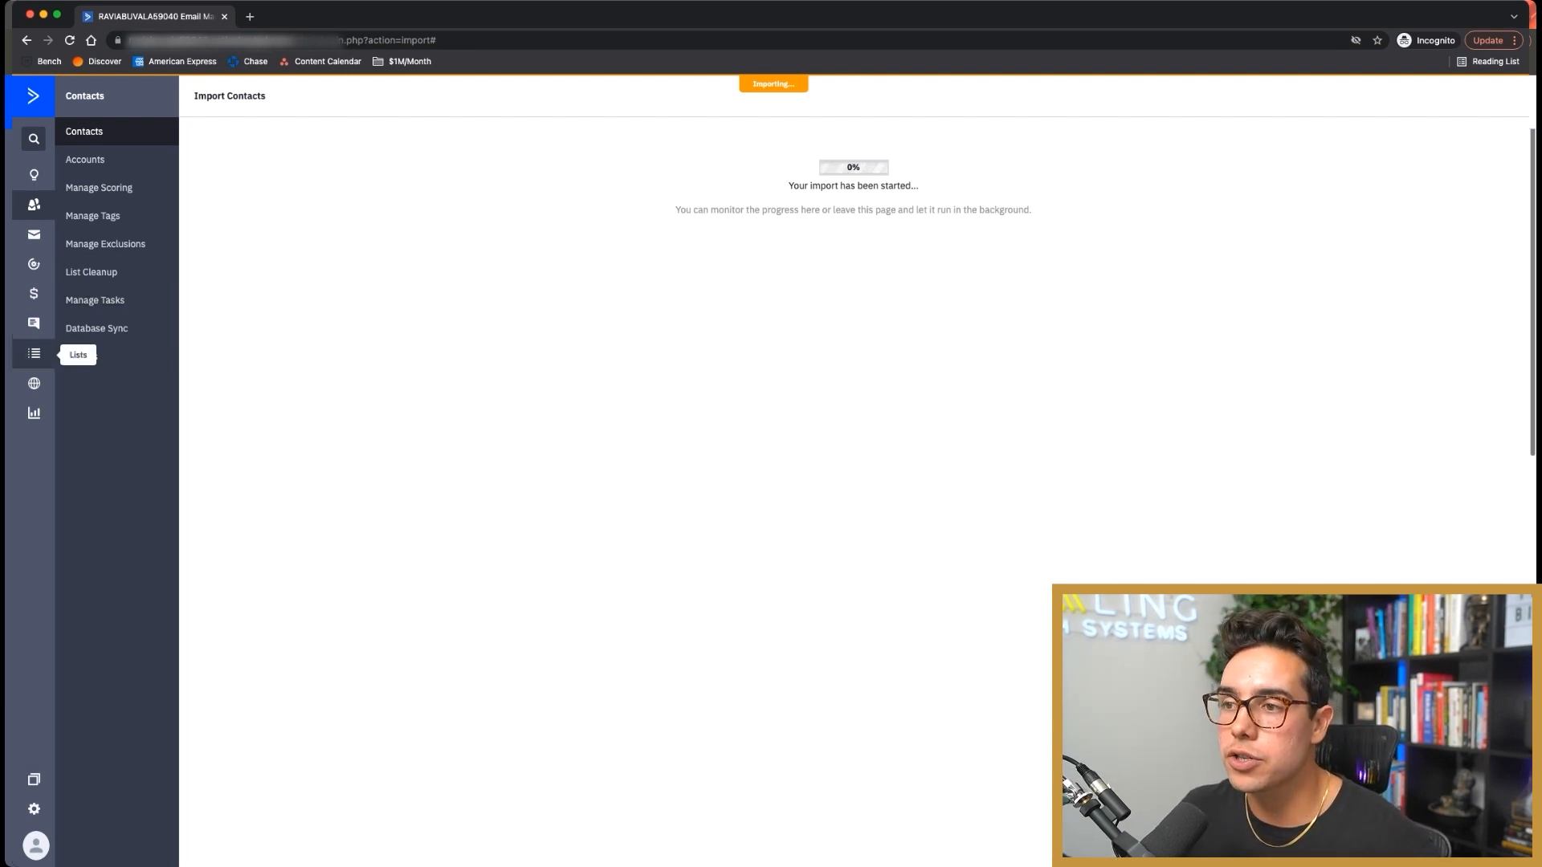
Step: Open the Lists page in a second tab and switch to it
super+click(33, 353)
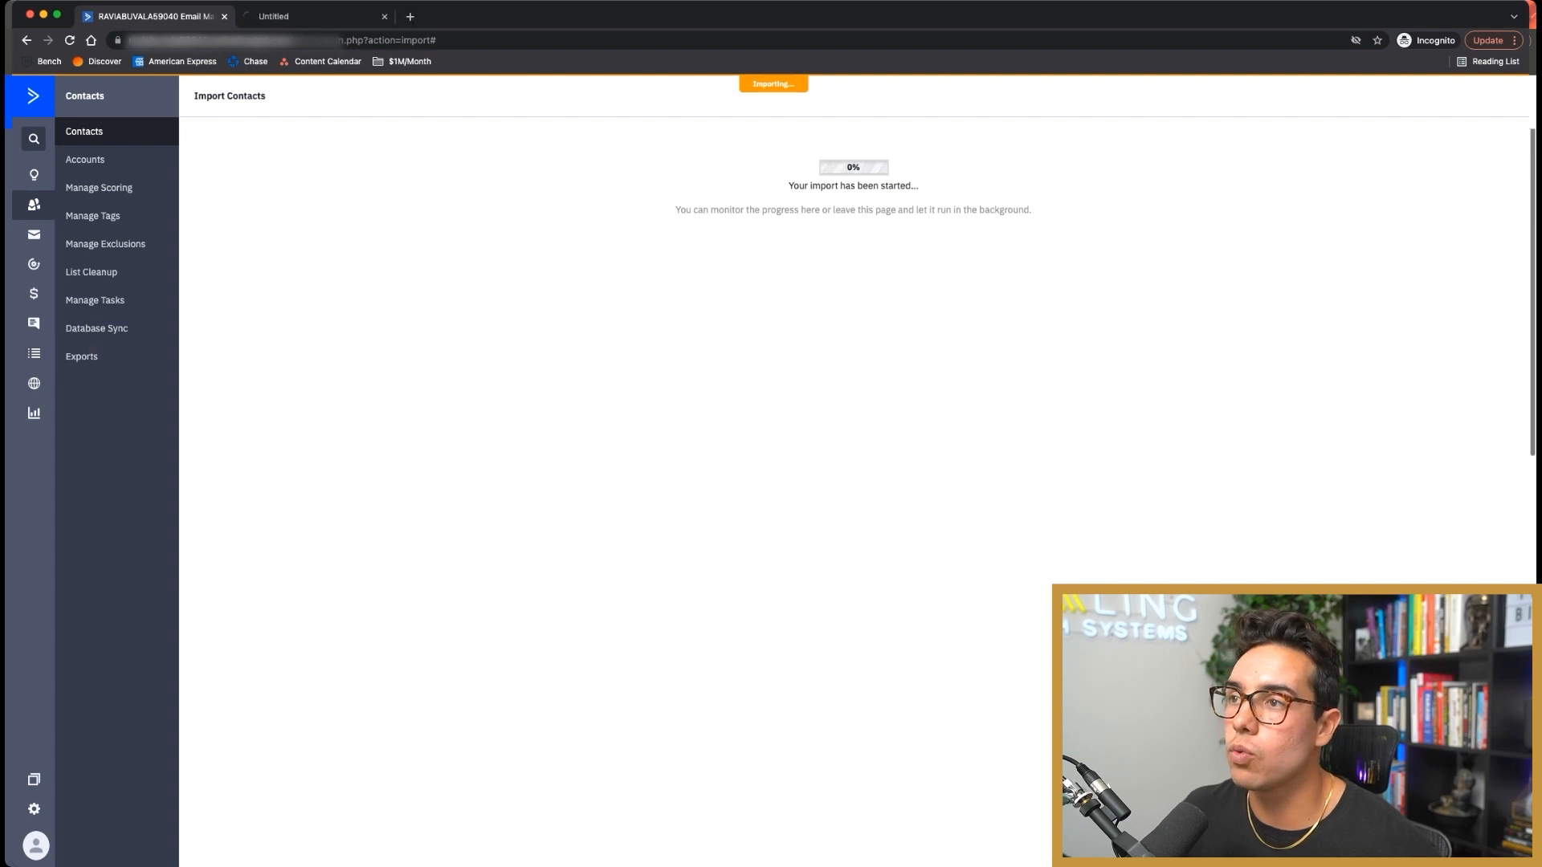
key(ctrl+Tab)
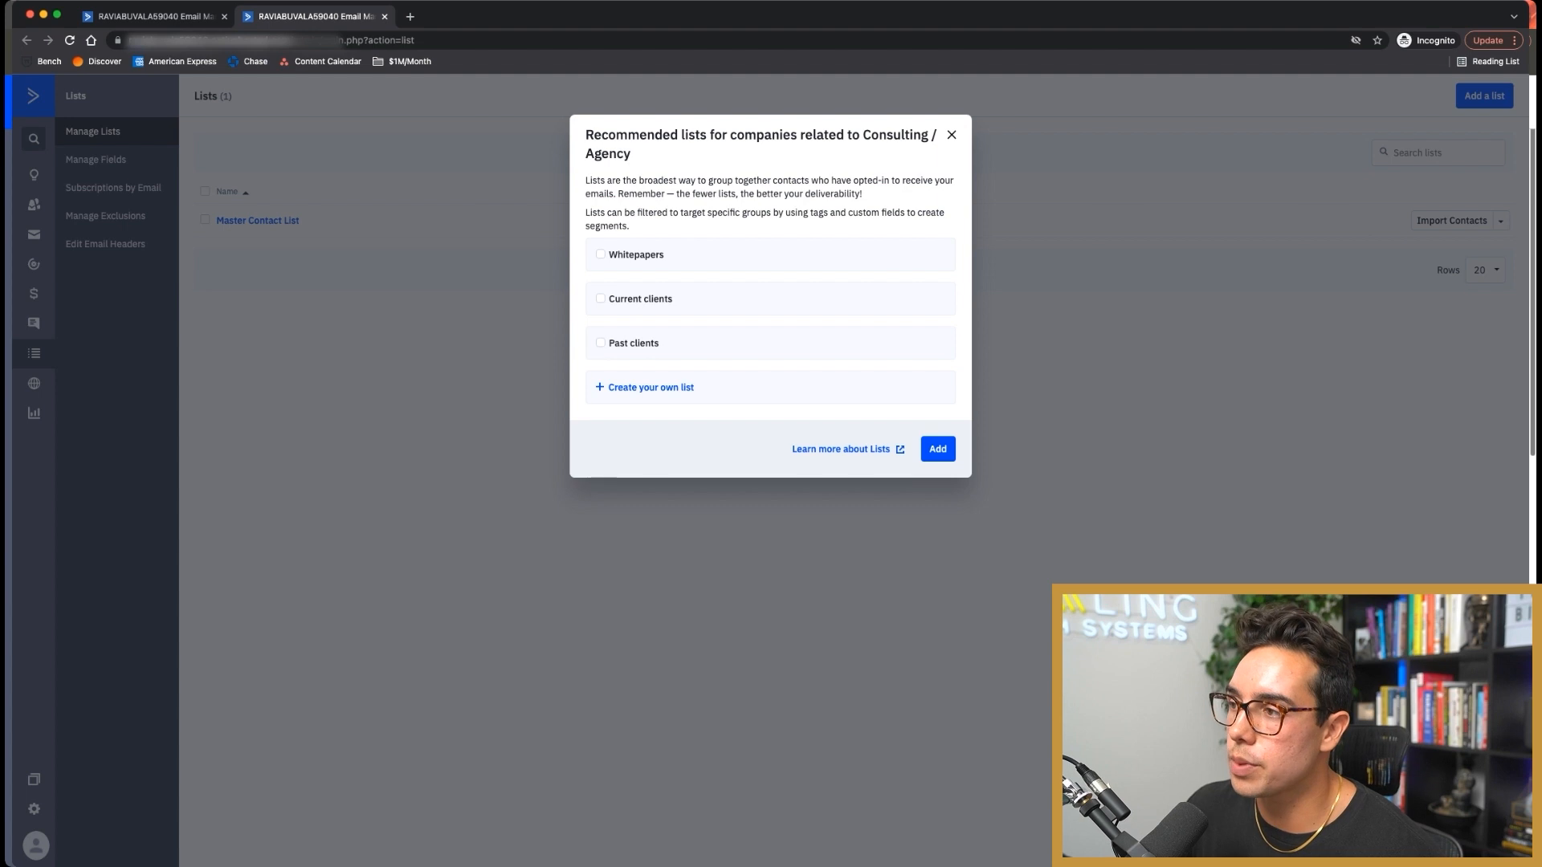
Step: Create a custom list named 'Booked Appointments', then return to the import and open all contacts
click(650, 387)
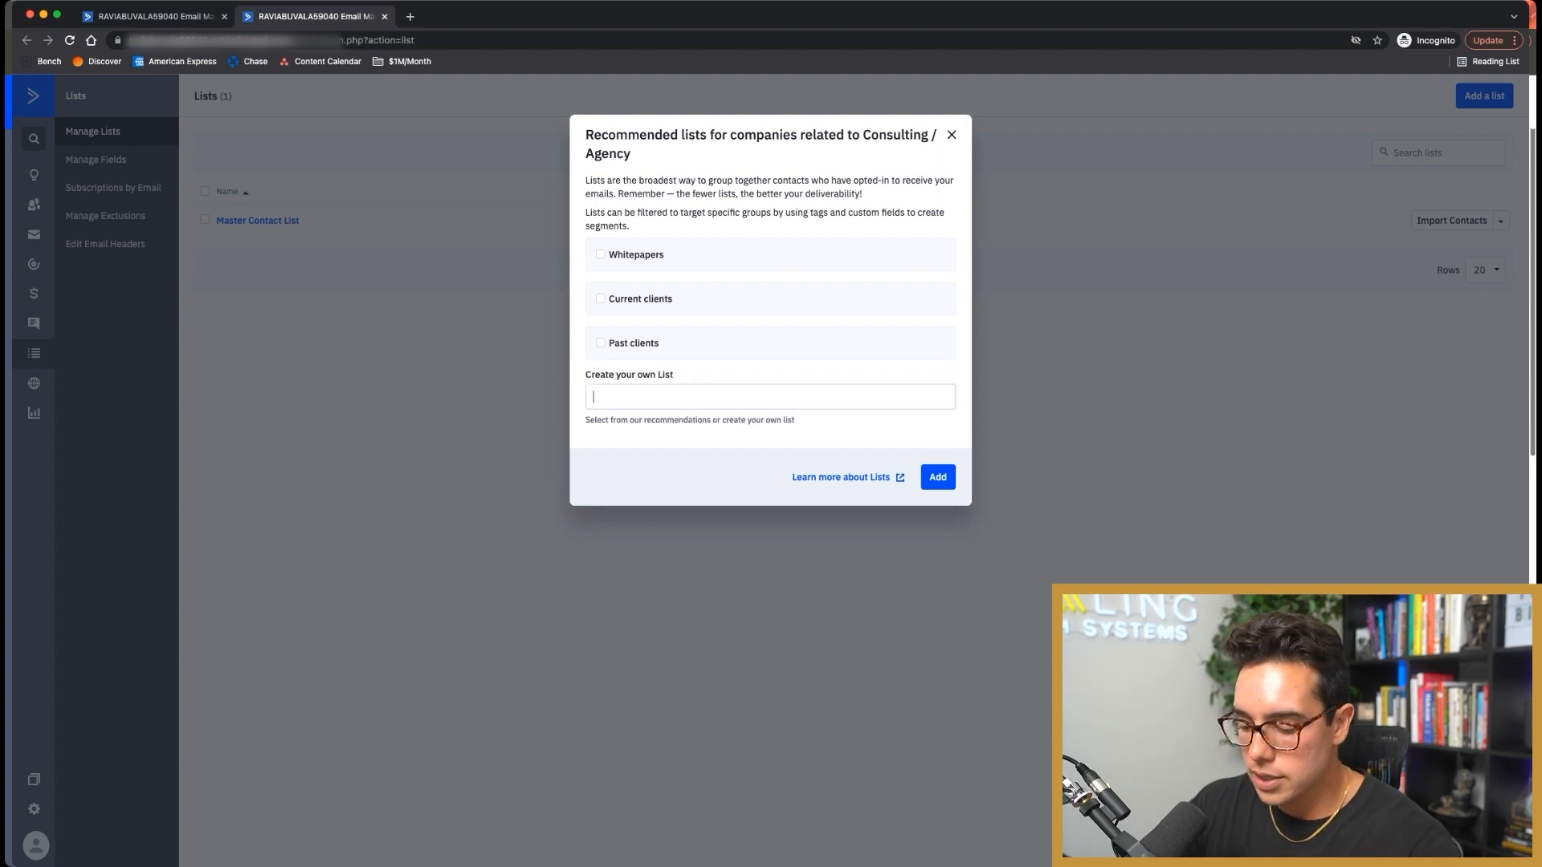
text(Booked Appointments)
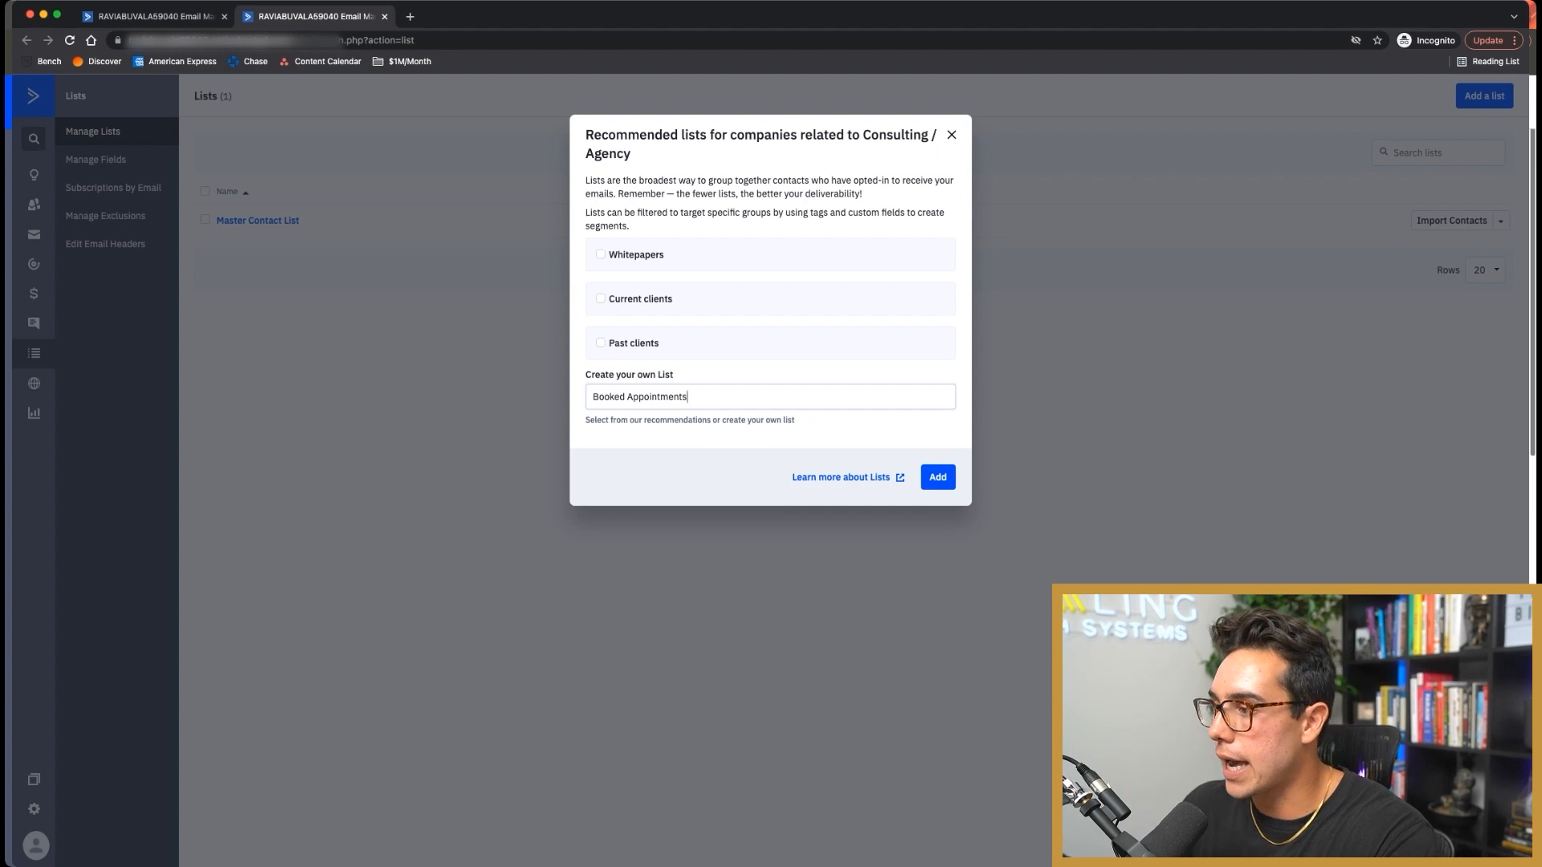
key(Return)
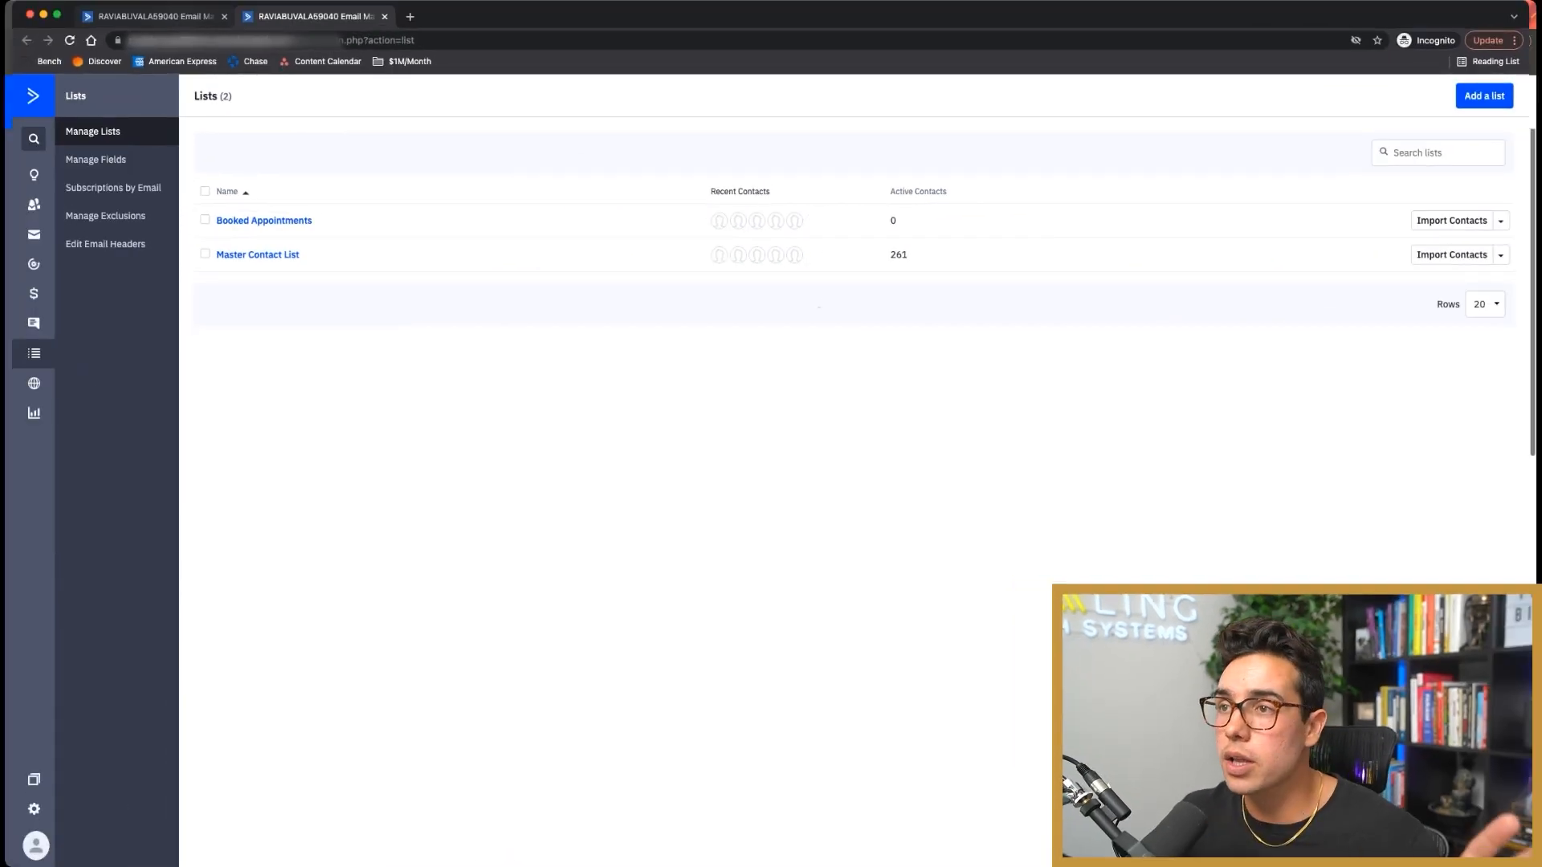
key(ctrl+shift+Tab)
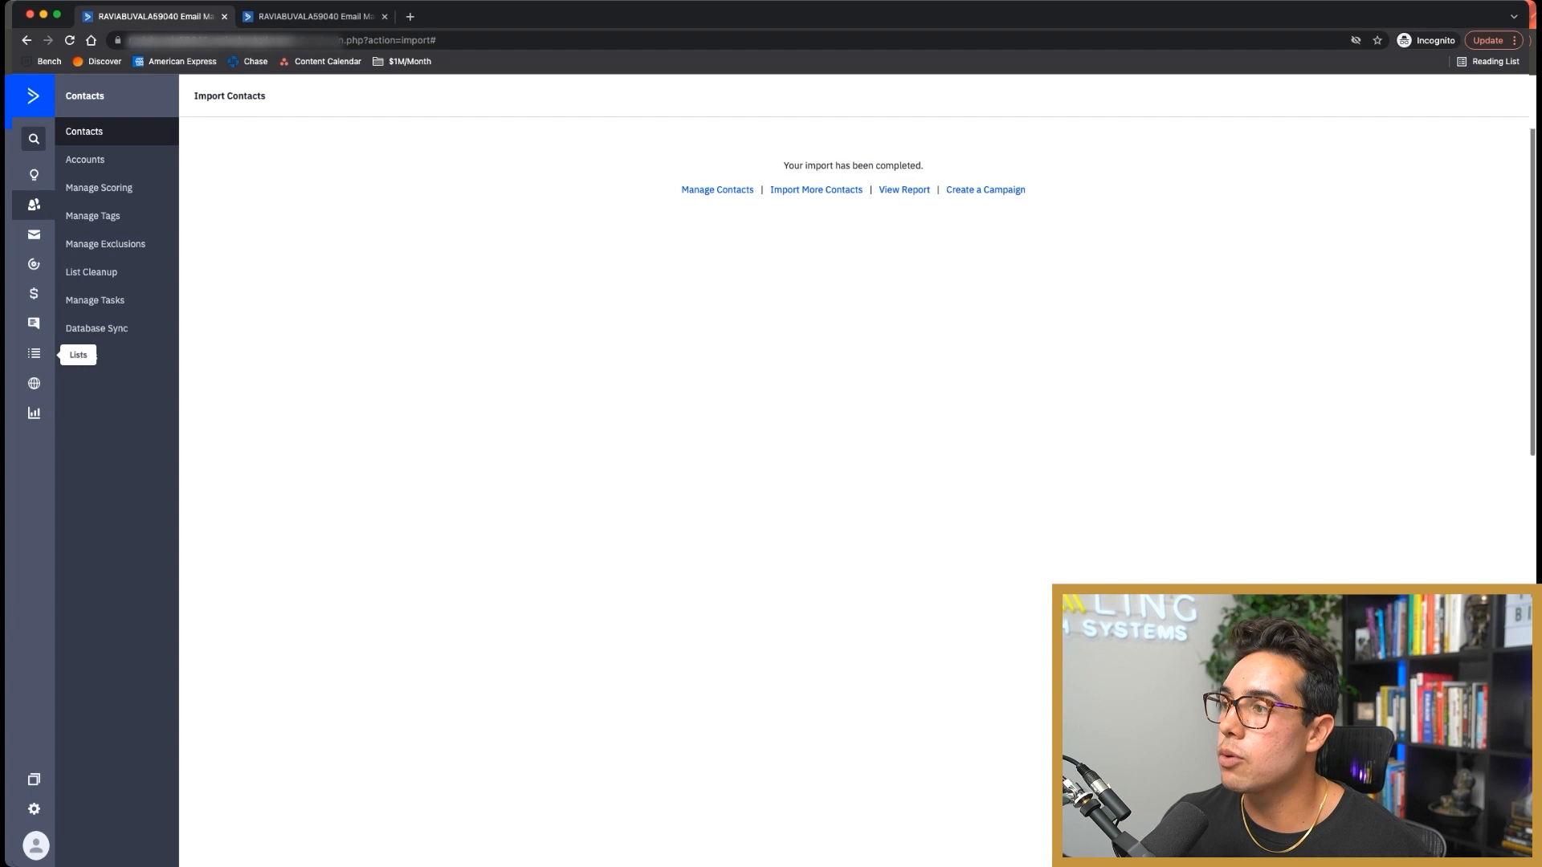
click(34, 353)
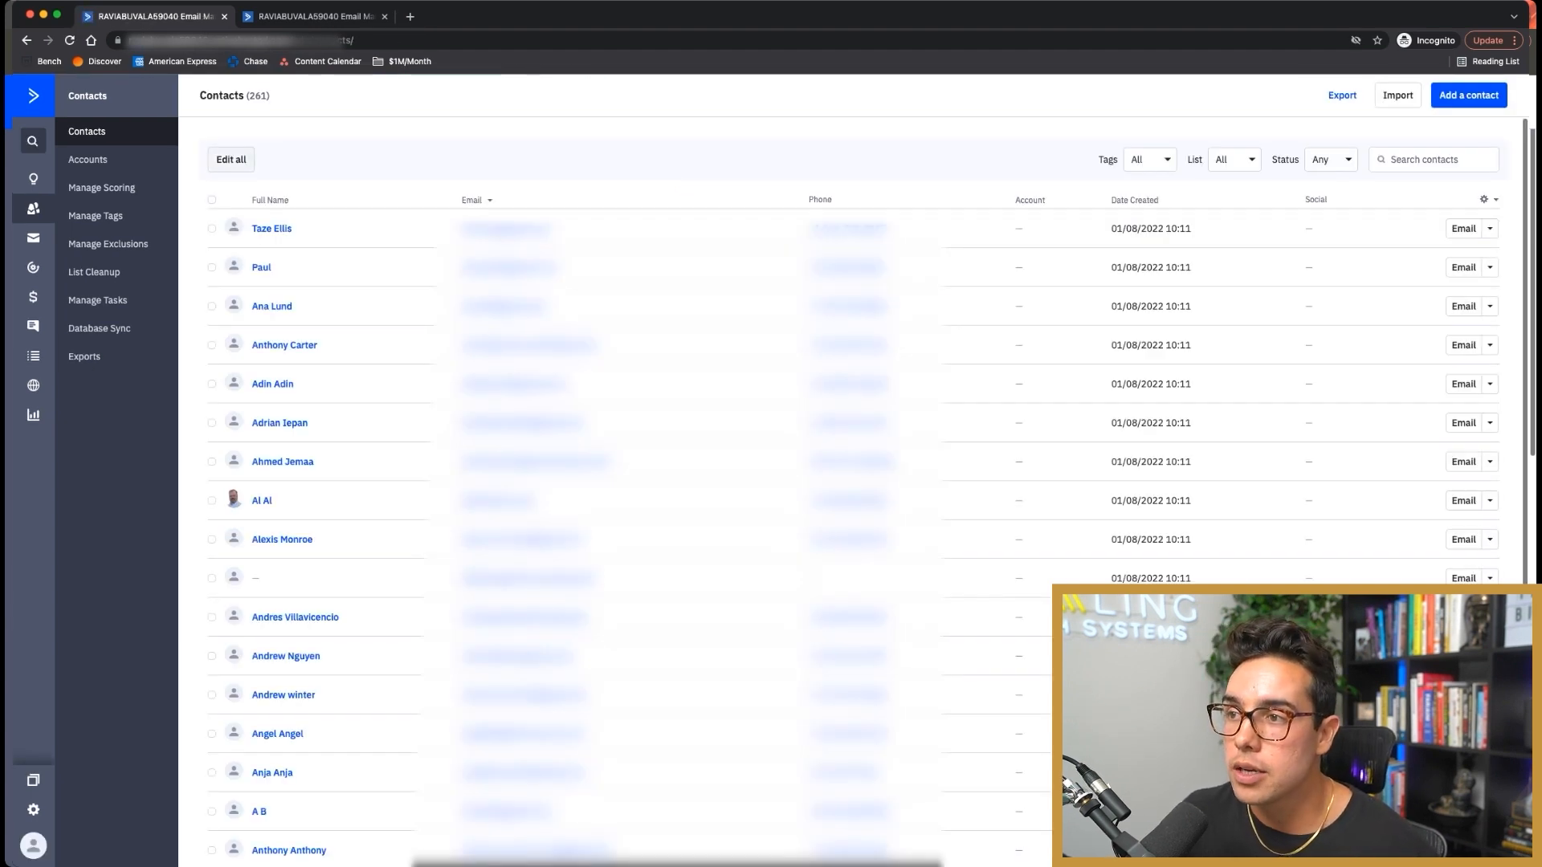
Step: Bulk-edit all 261 contacts to add them to the Booked Appointments list
click(231, 159)
click(897, 382)
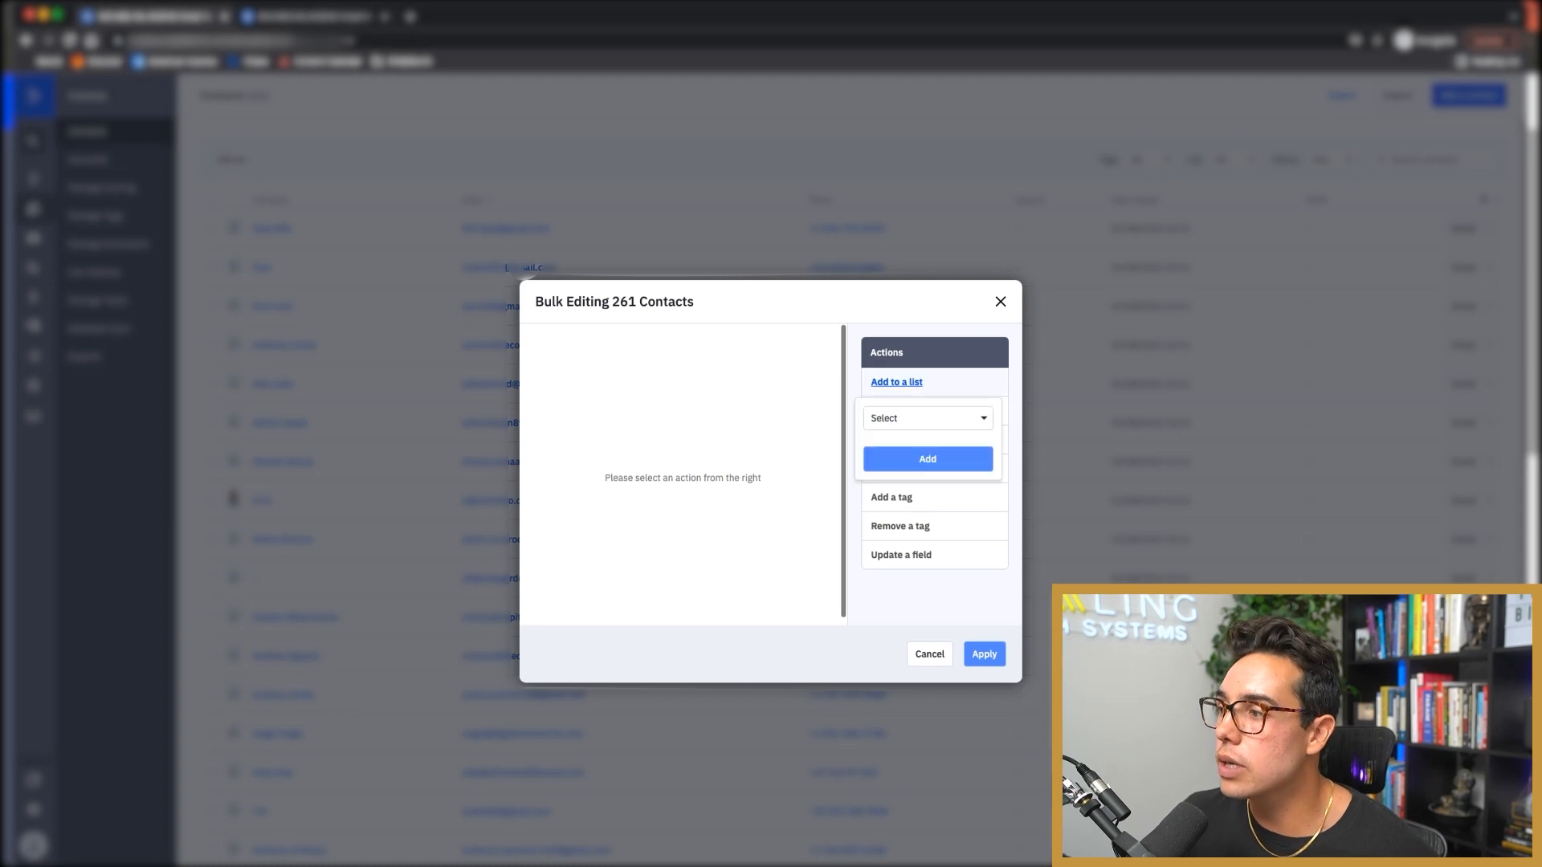
click(927, 418)
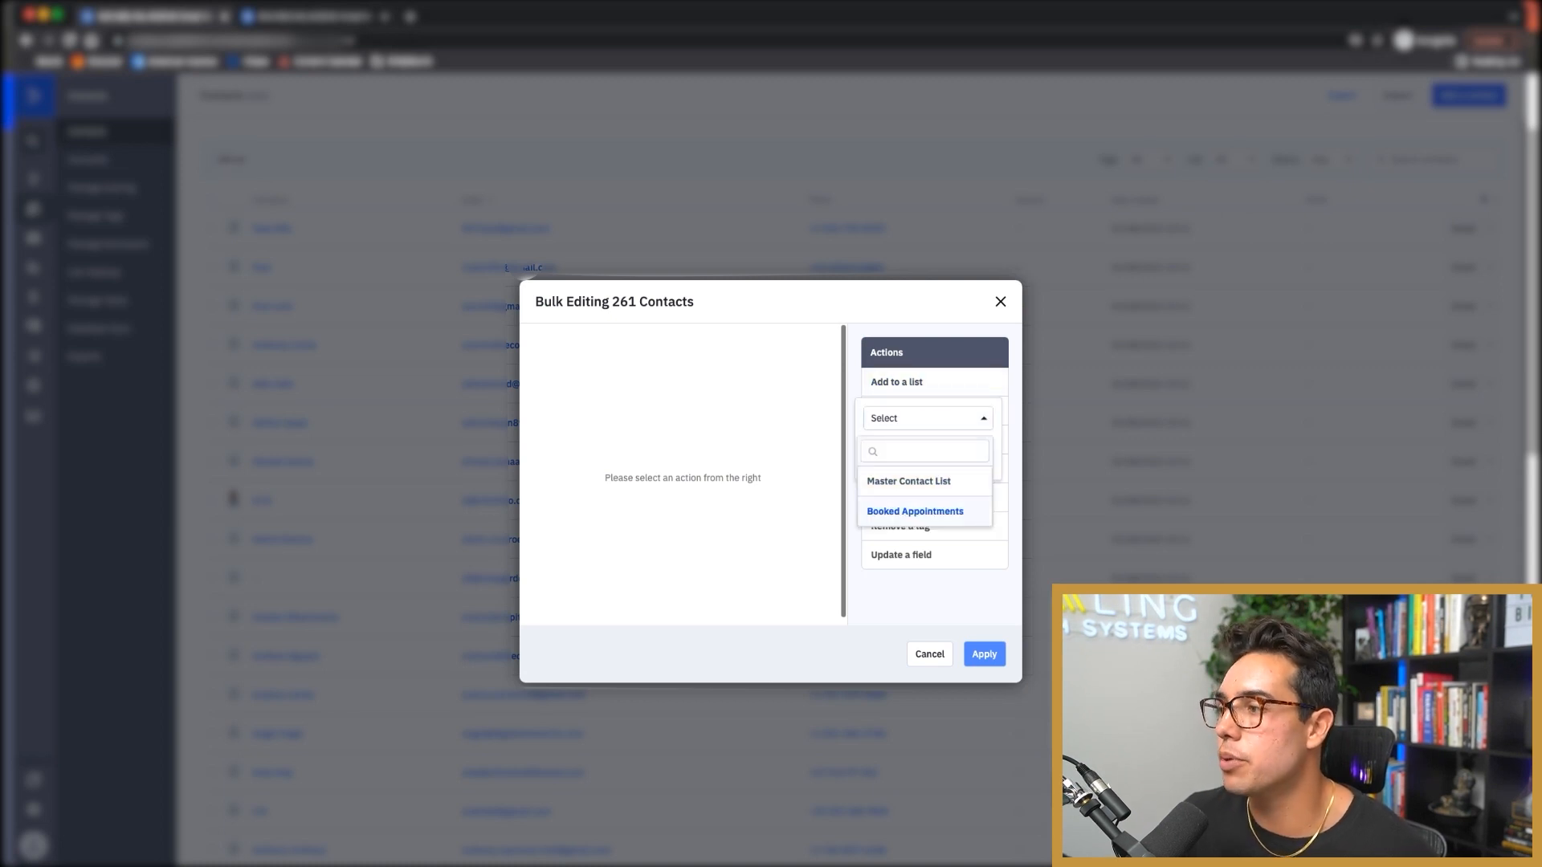
click(916, 512)
click(927, 459)
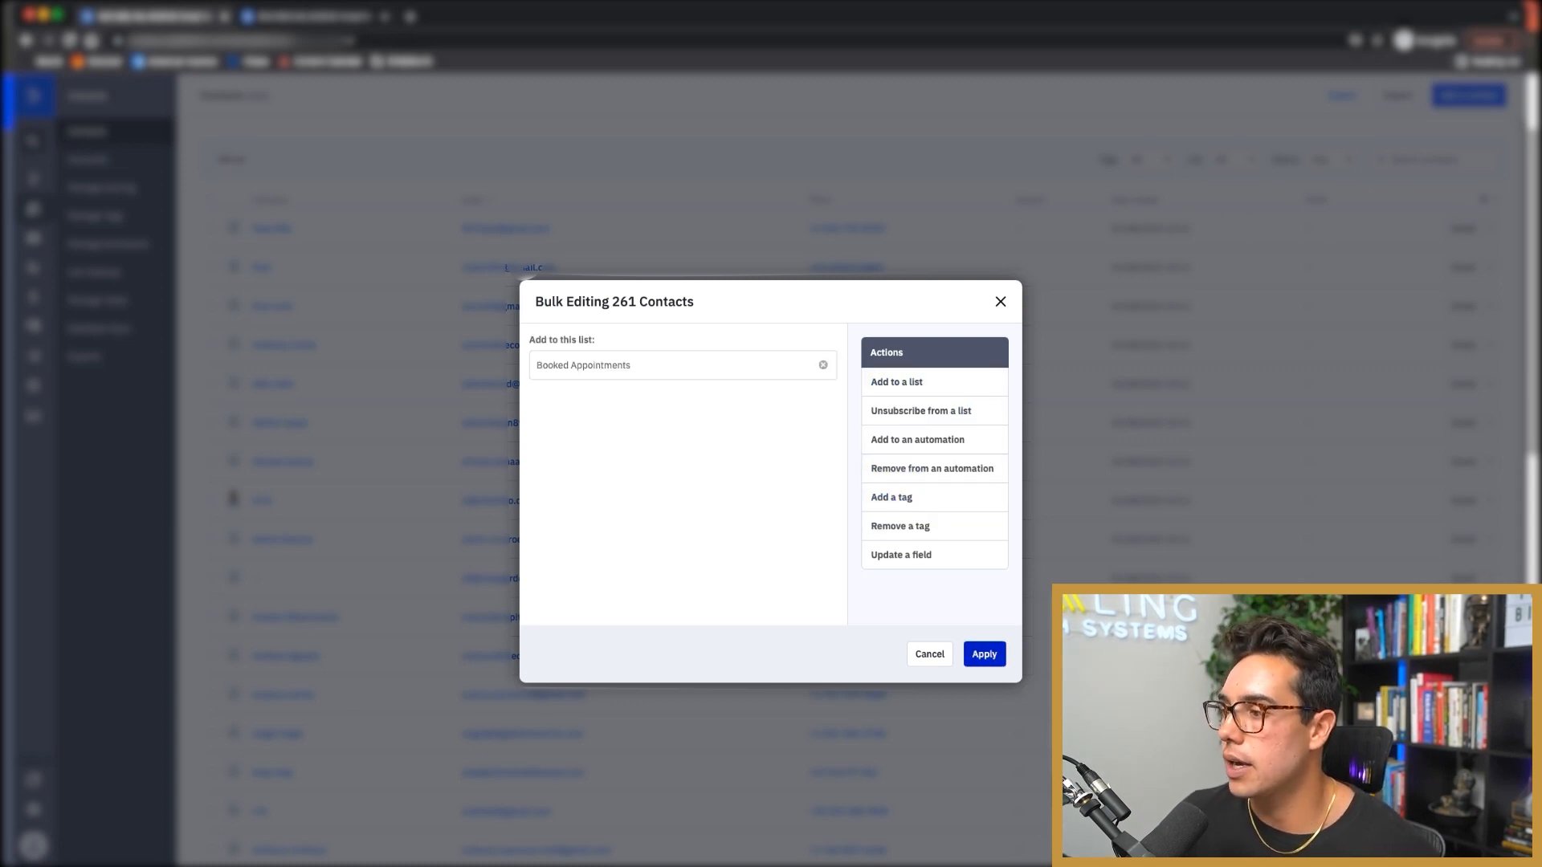
click(984, 653)
click(935, 528)
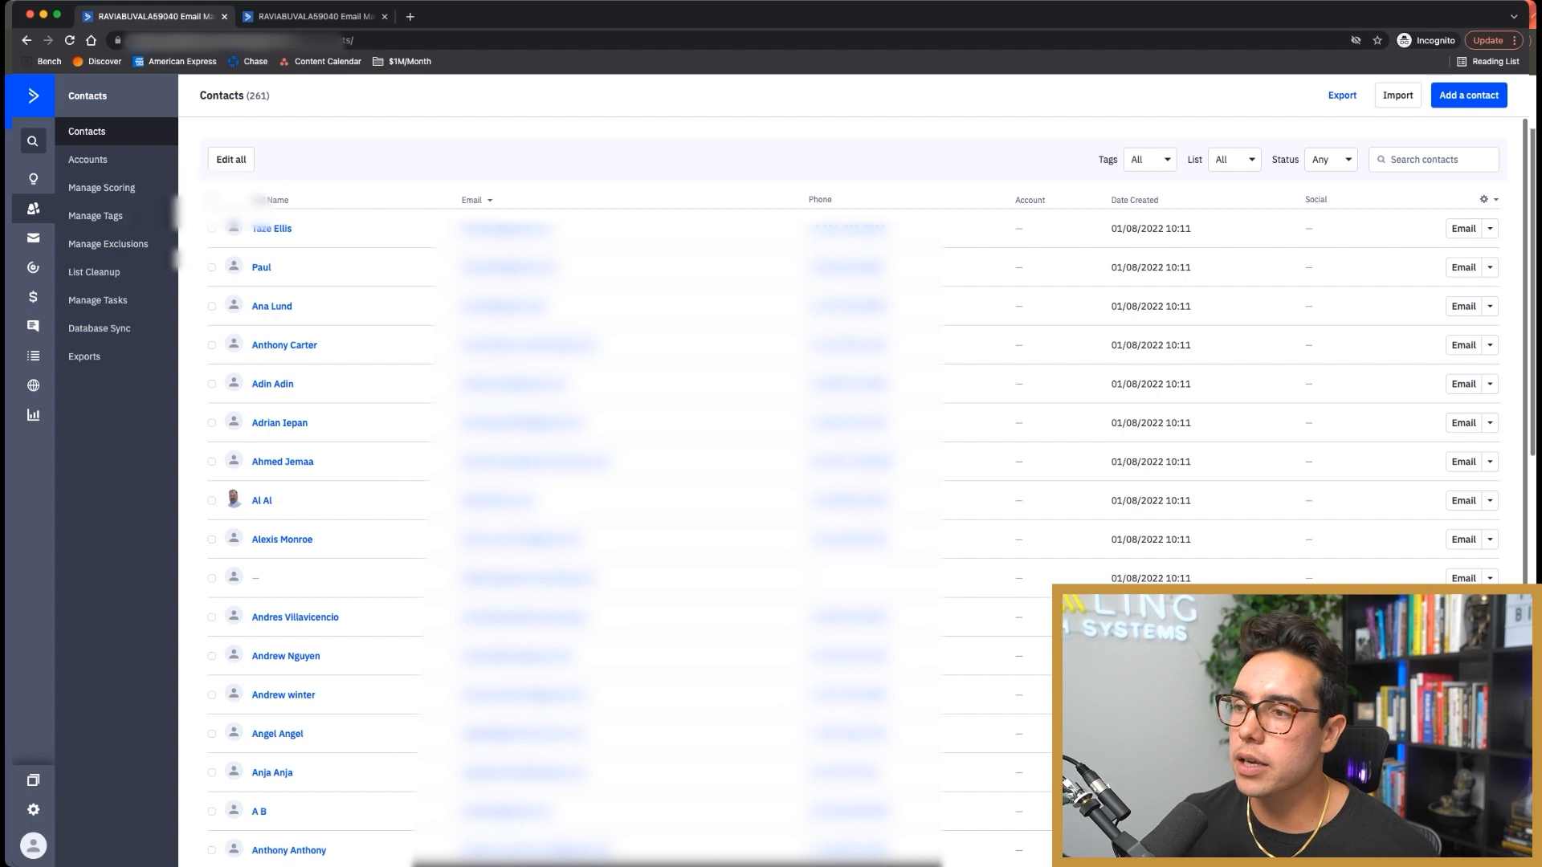
Step: Check one contact's record in a new tab for the list, then go to Manage Tags
right_click(285, 345)
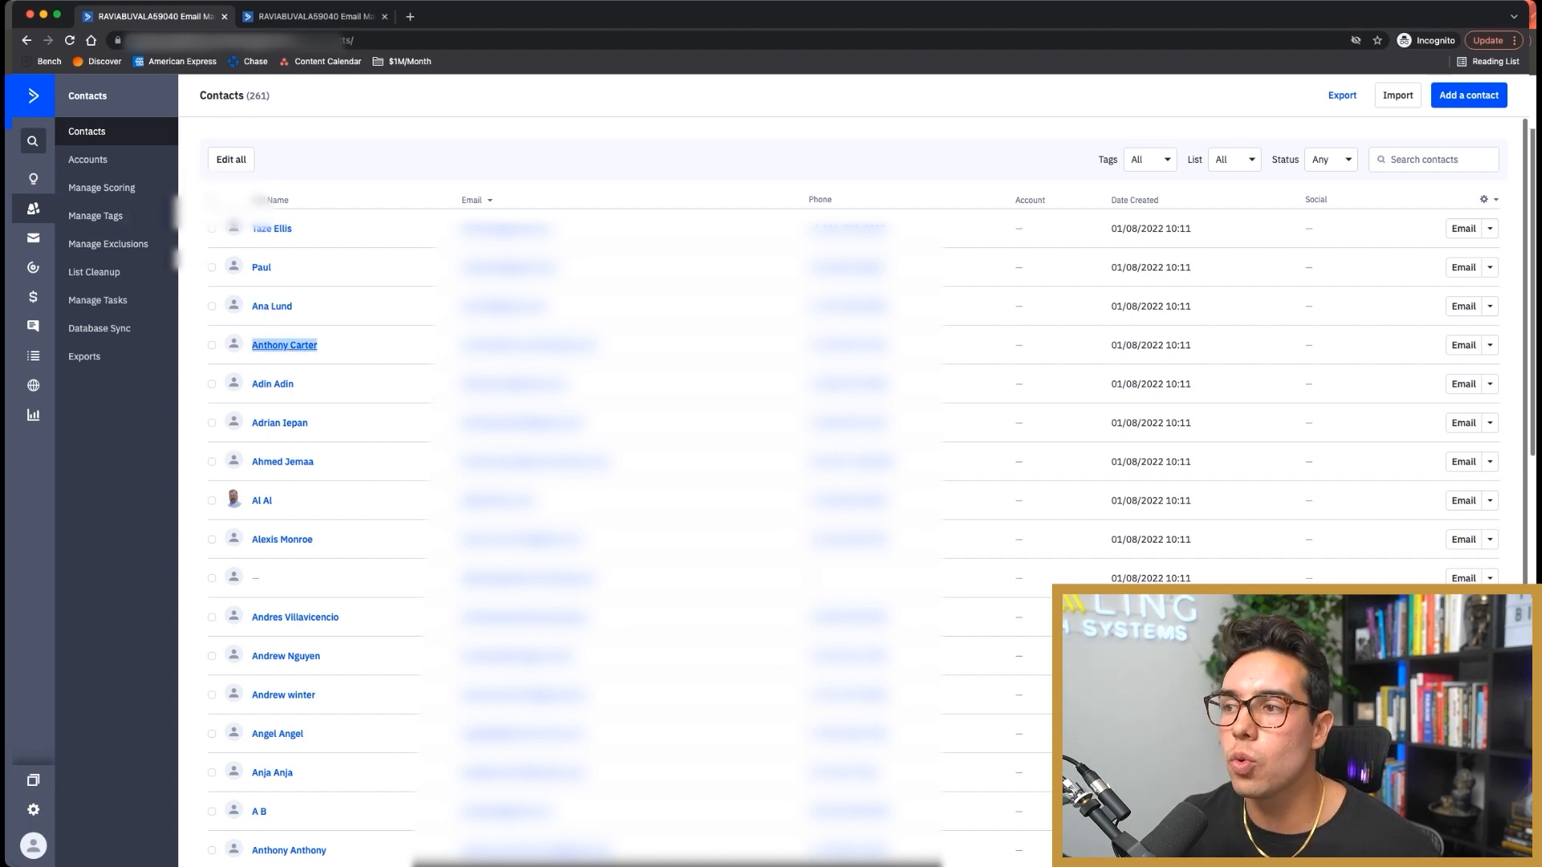
click(345, 357)
click(476, 16)
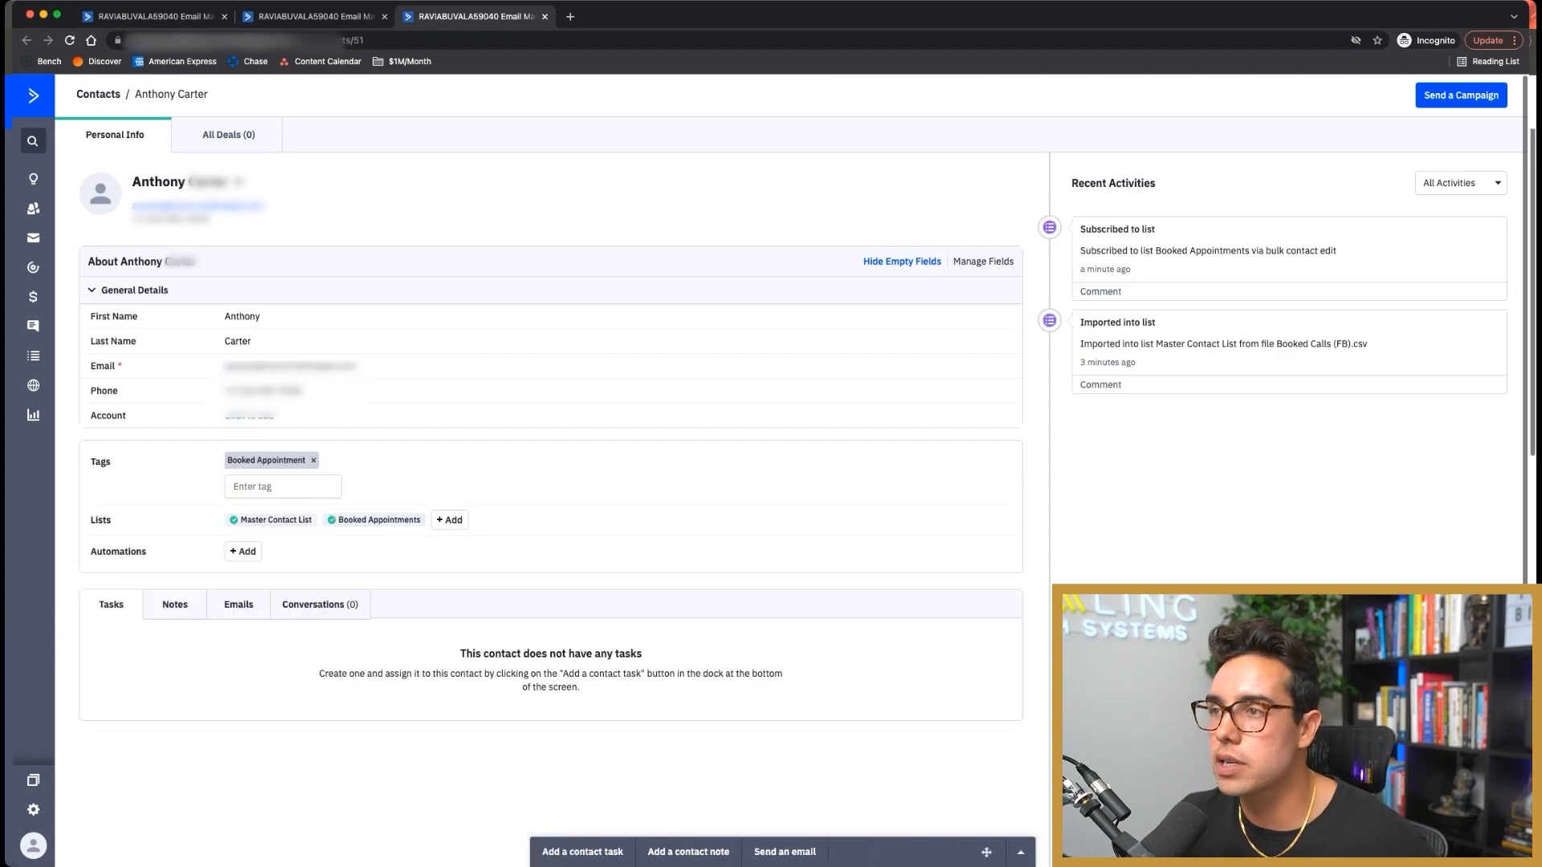
click(310, 16)
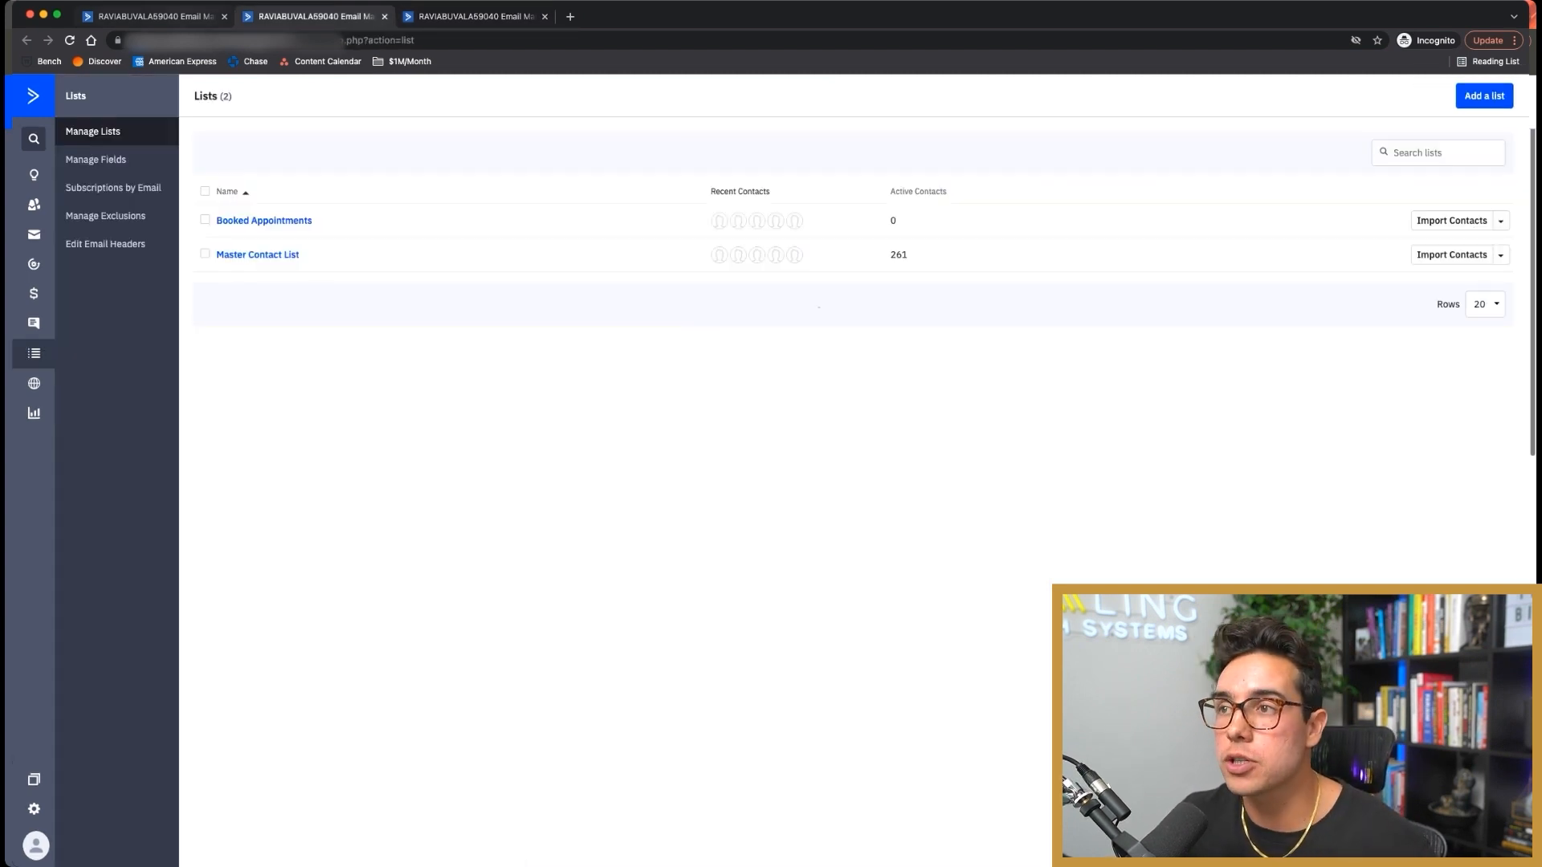
click(152, 16)
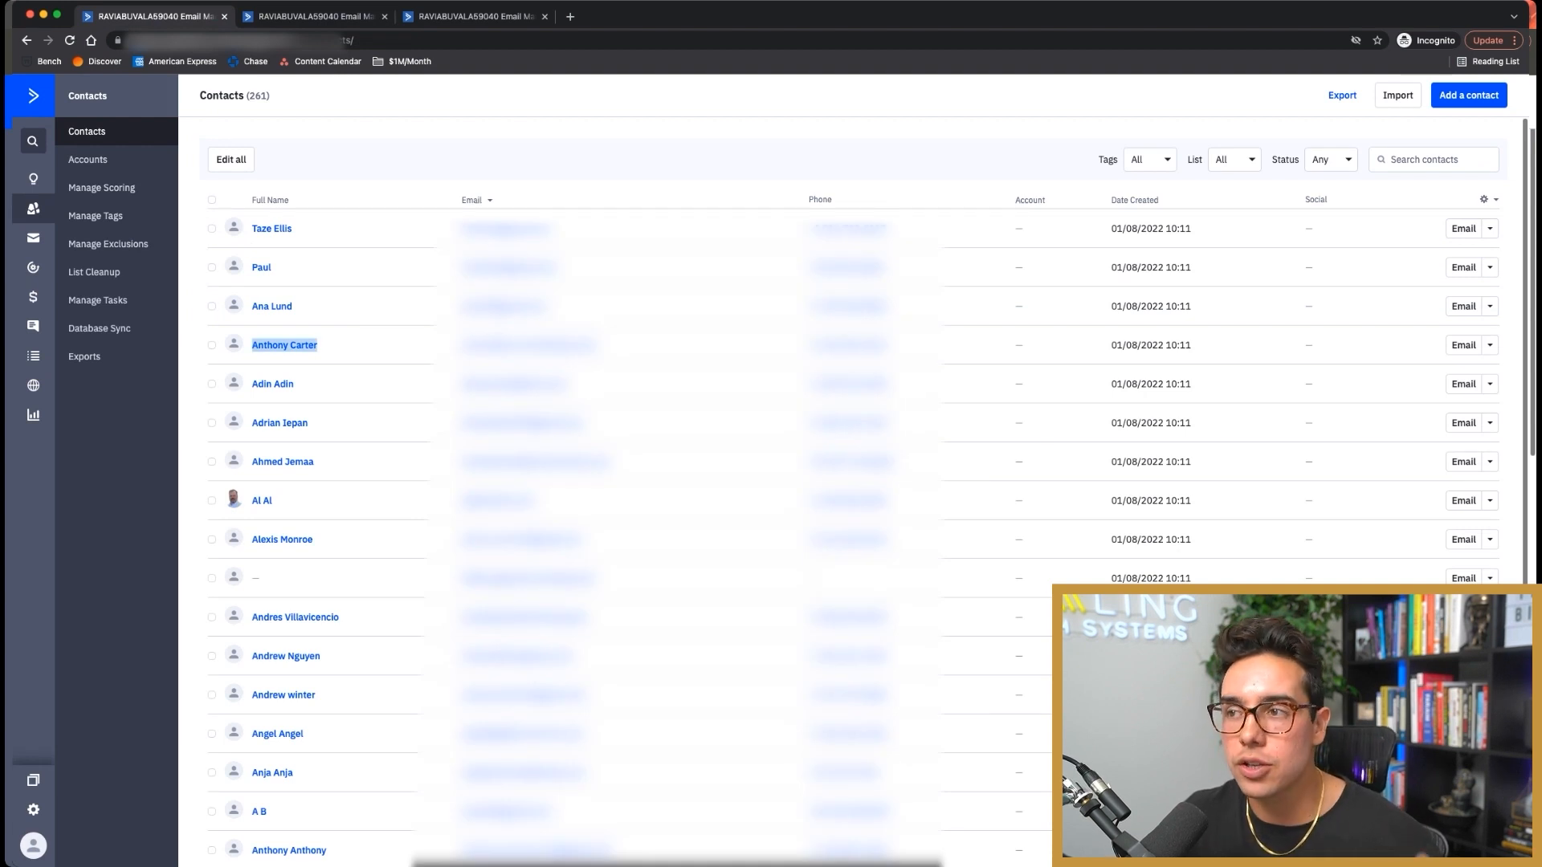
click(441, 345)
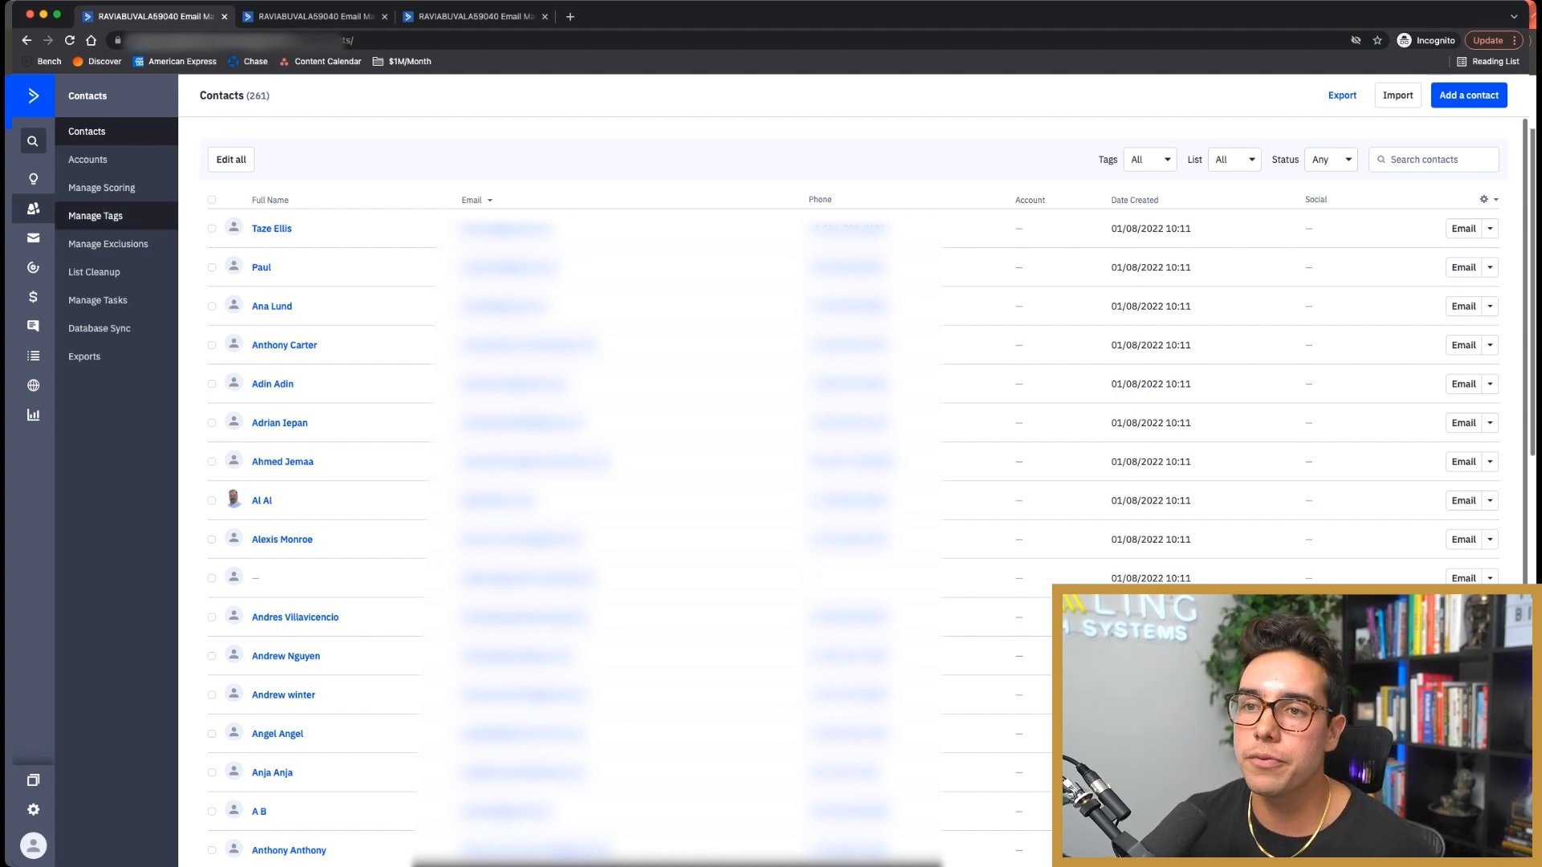
click(95, 216)
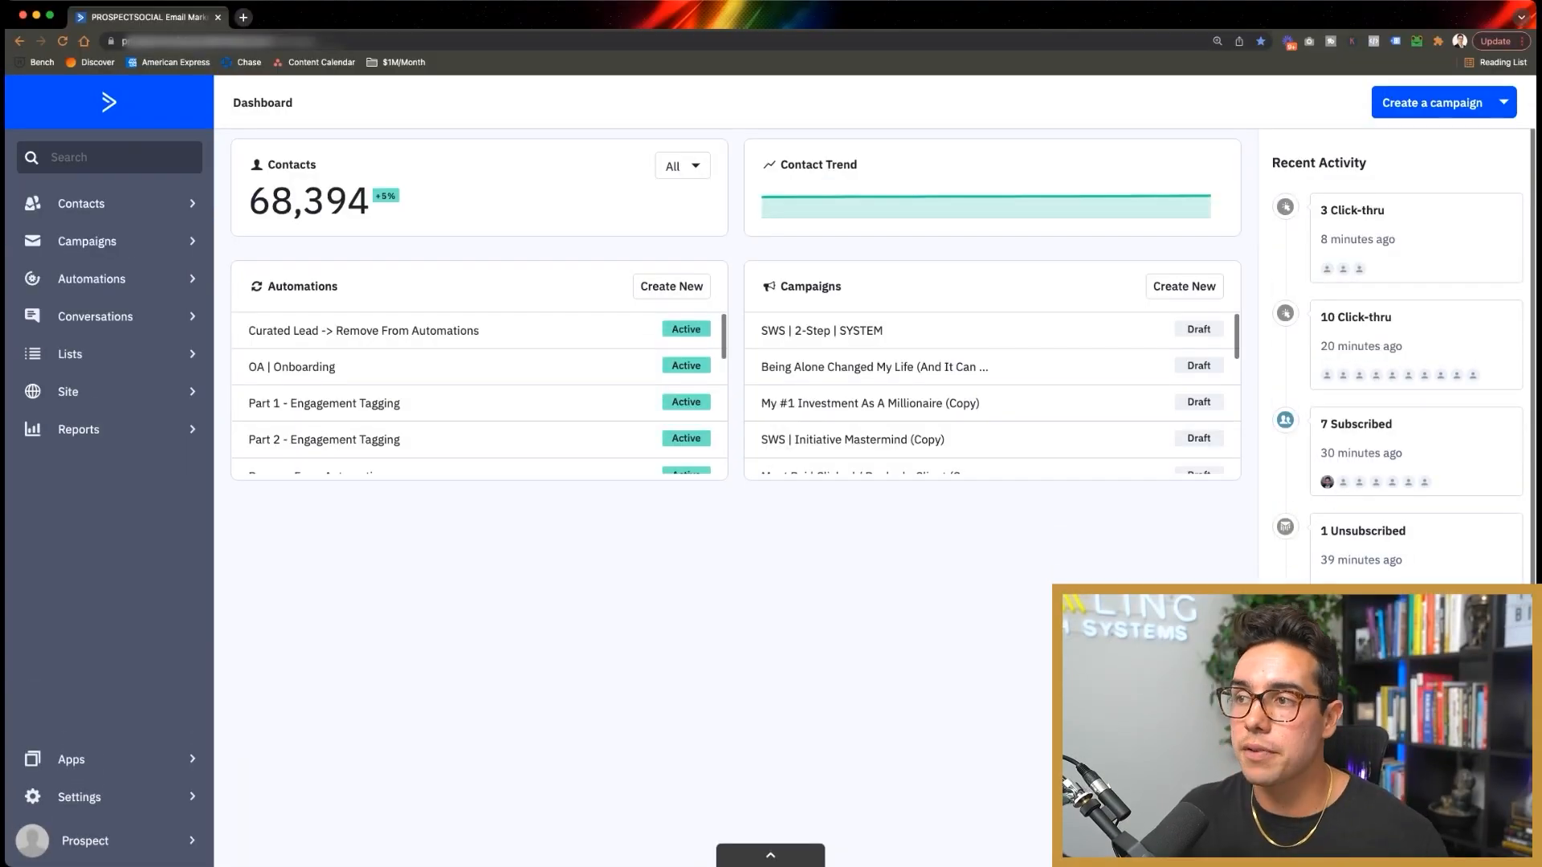
Step: Highlight the 68,394 contact count on the dashboard, then open the 26-list Lists overview
drag(369, 200, 248, 200)
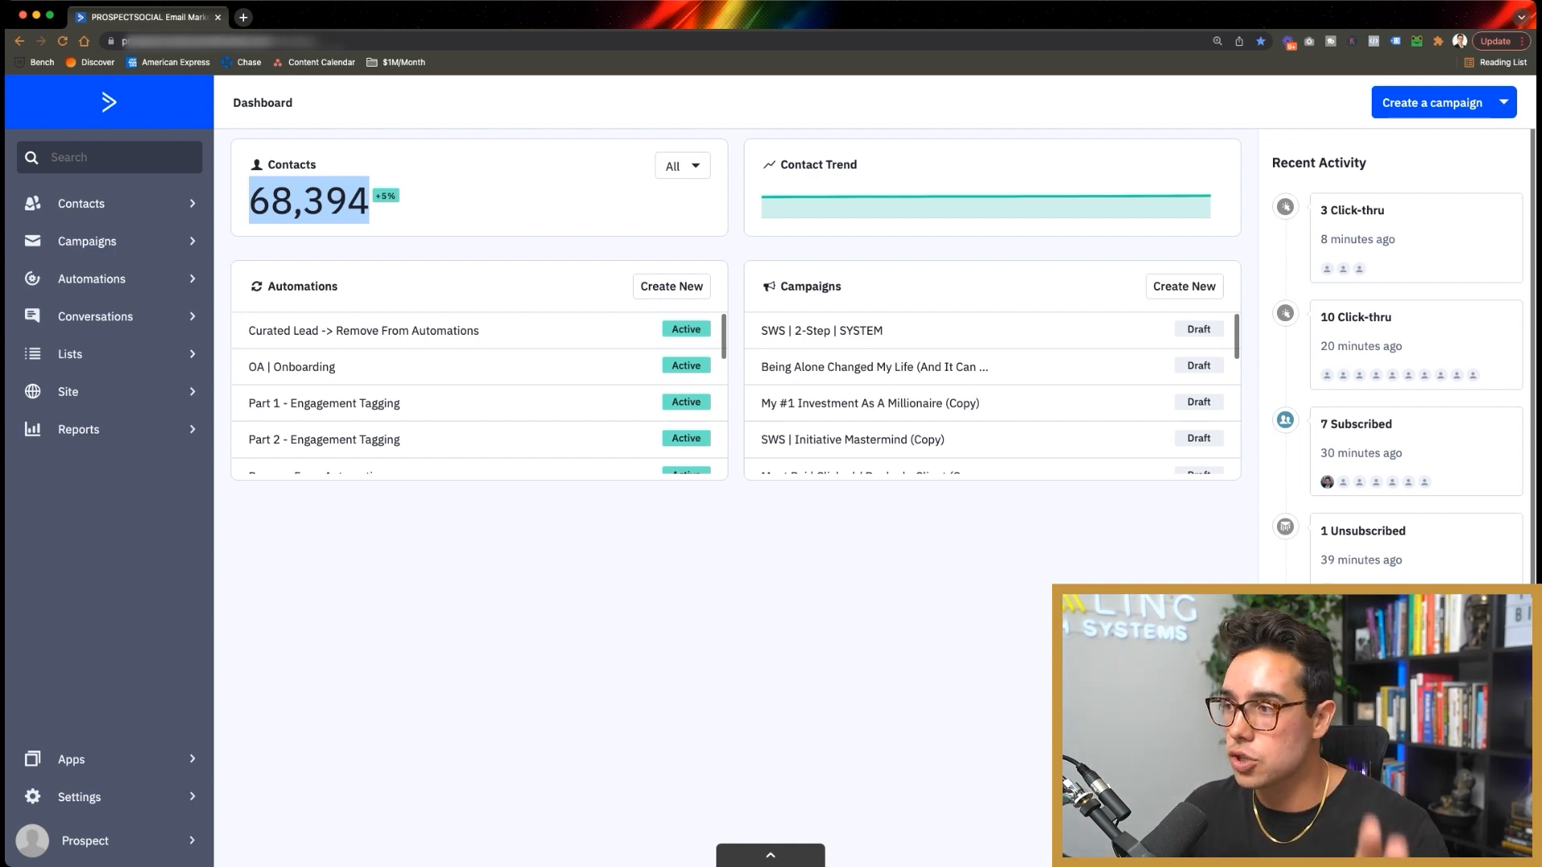
click(479, 208)
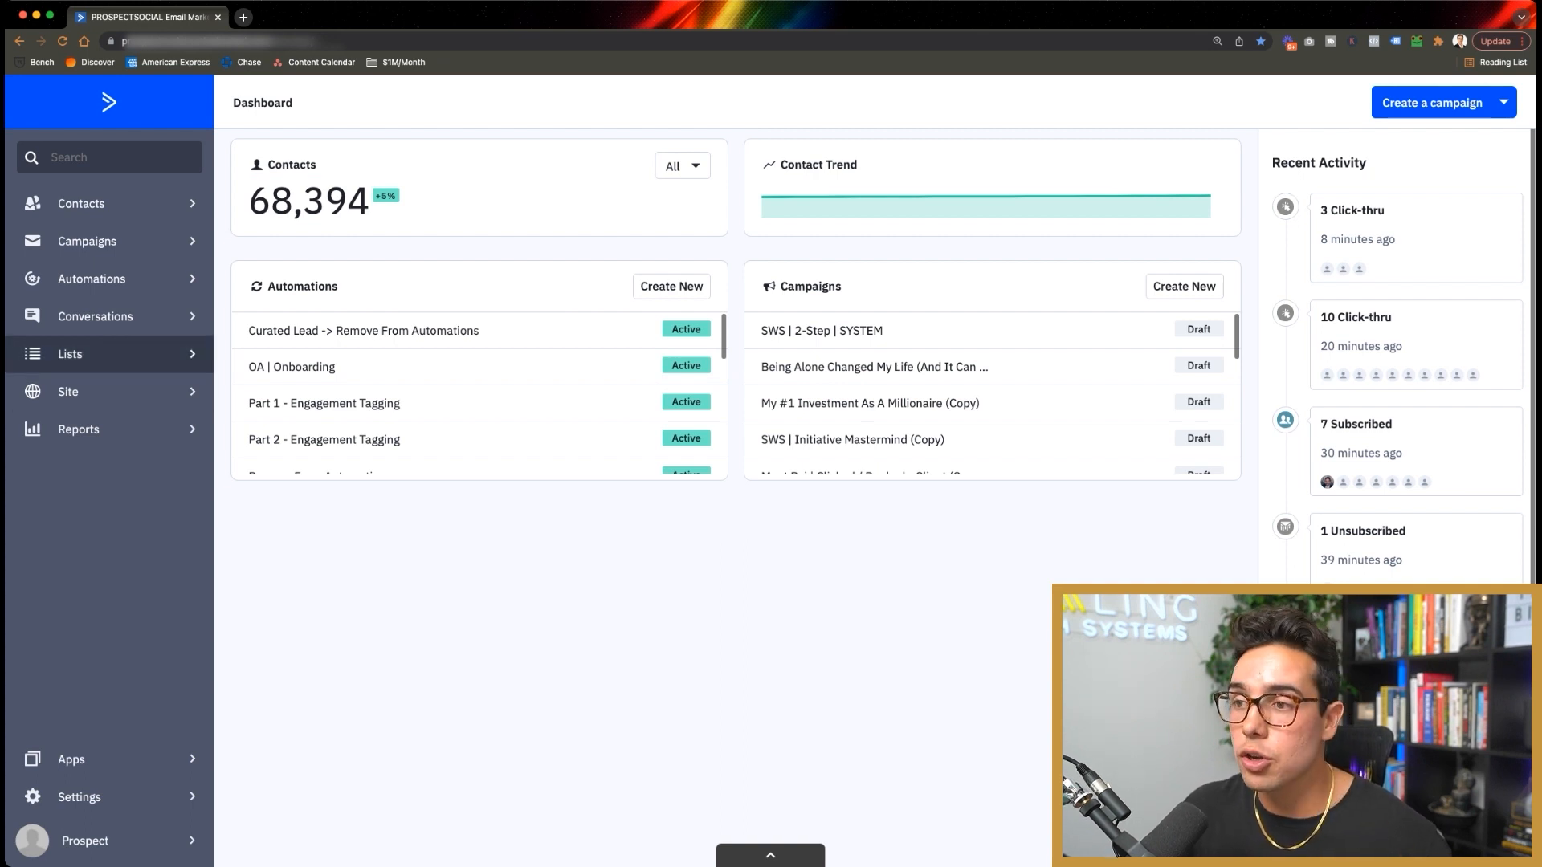
click(70, 354)
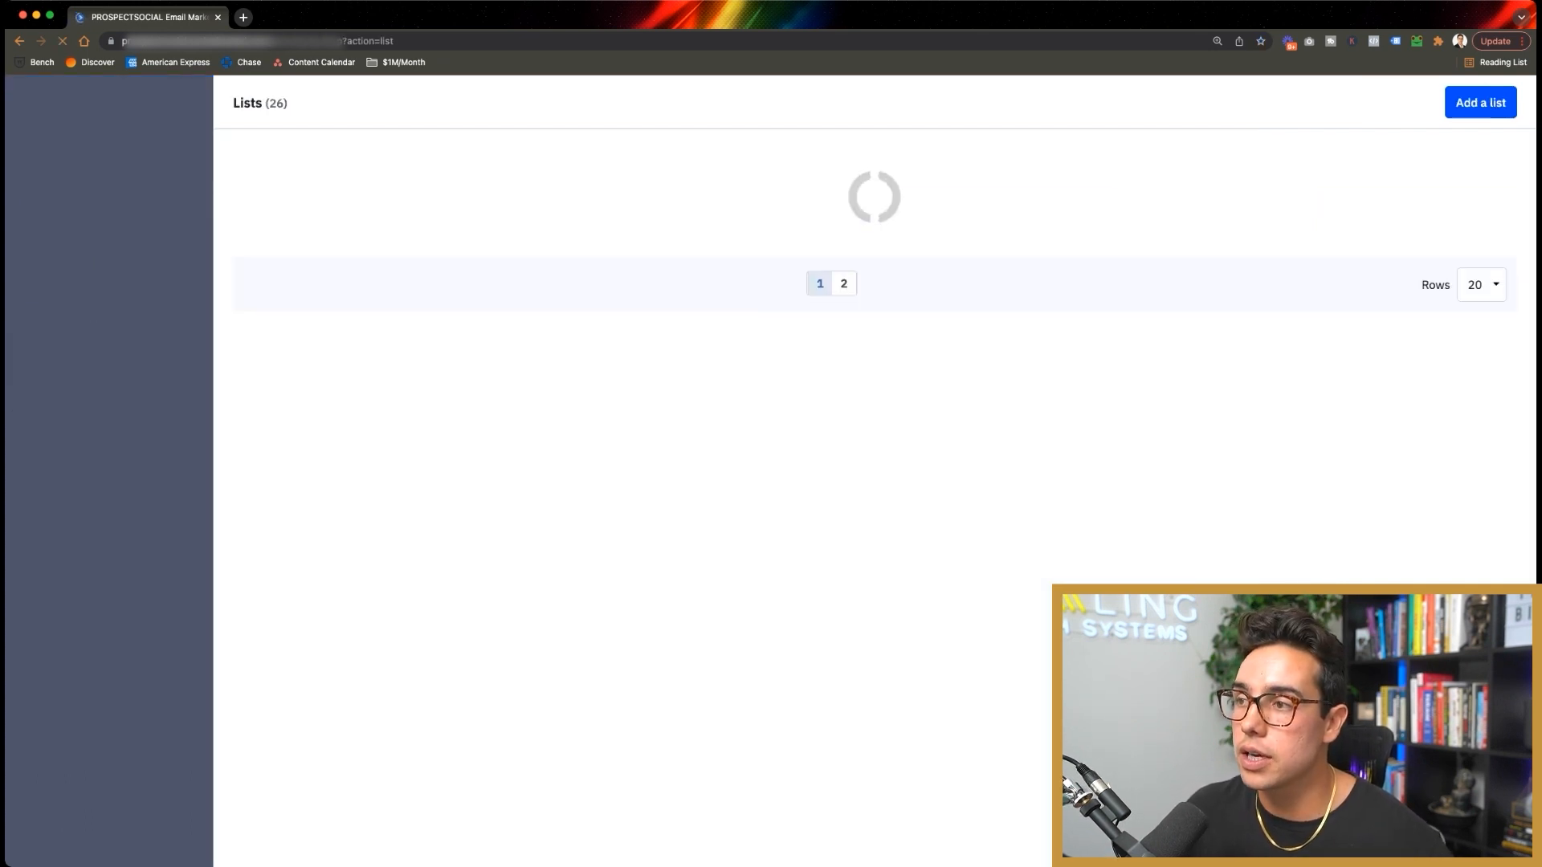
Step: Browse the 26 lists, highlighting names like RIA Opt-in and SWS | Completed App, then go to Manage Tags
scroll(876, 481, down, 2)
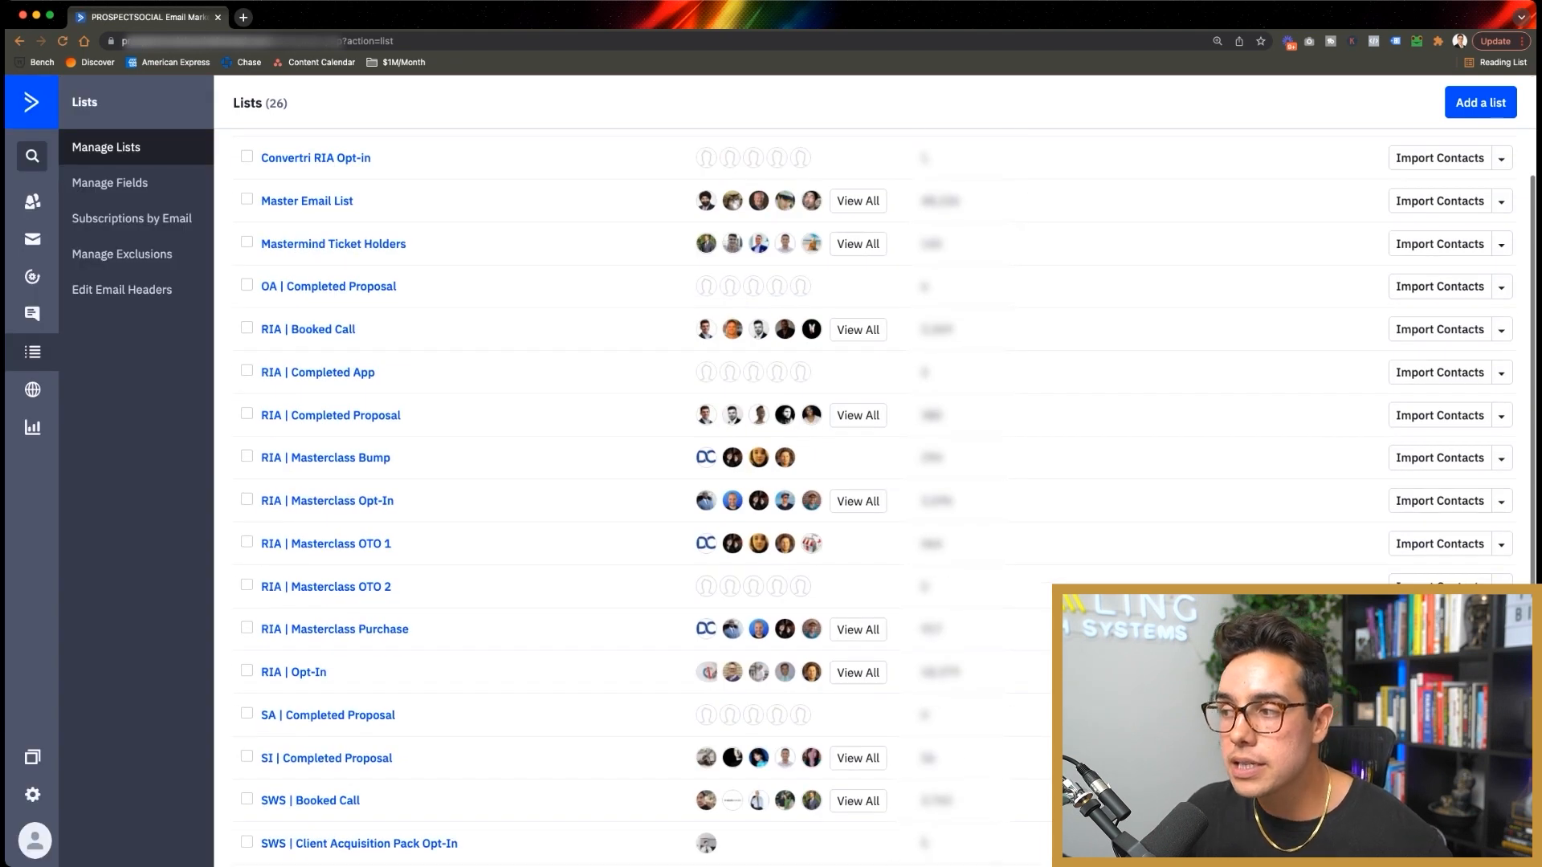
scroll(314, 258, up, 3)
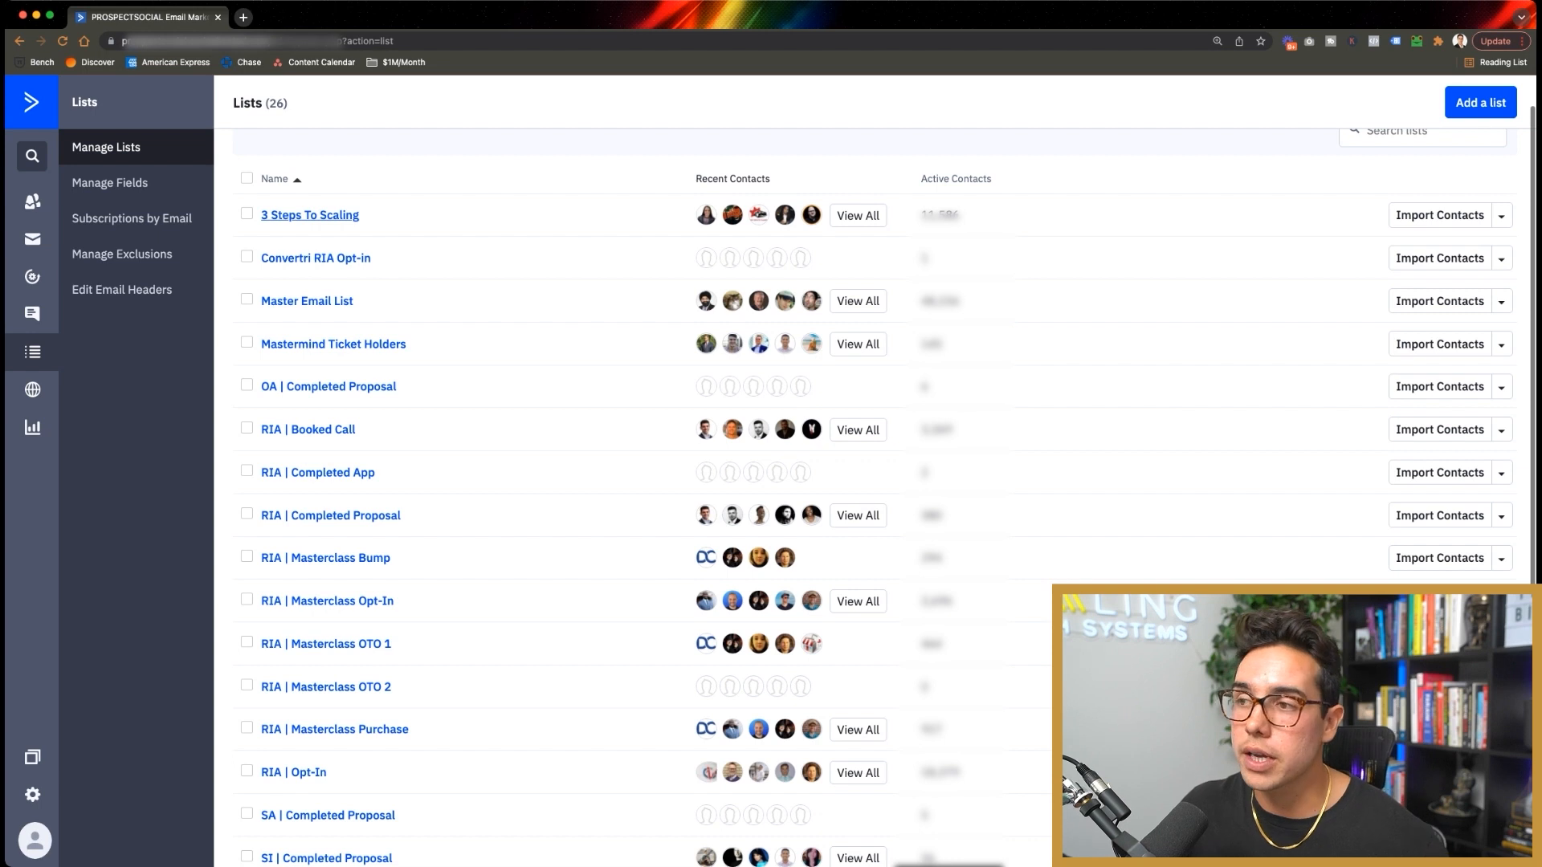
scroll(313, 215, down, 1)
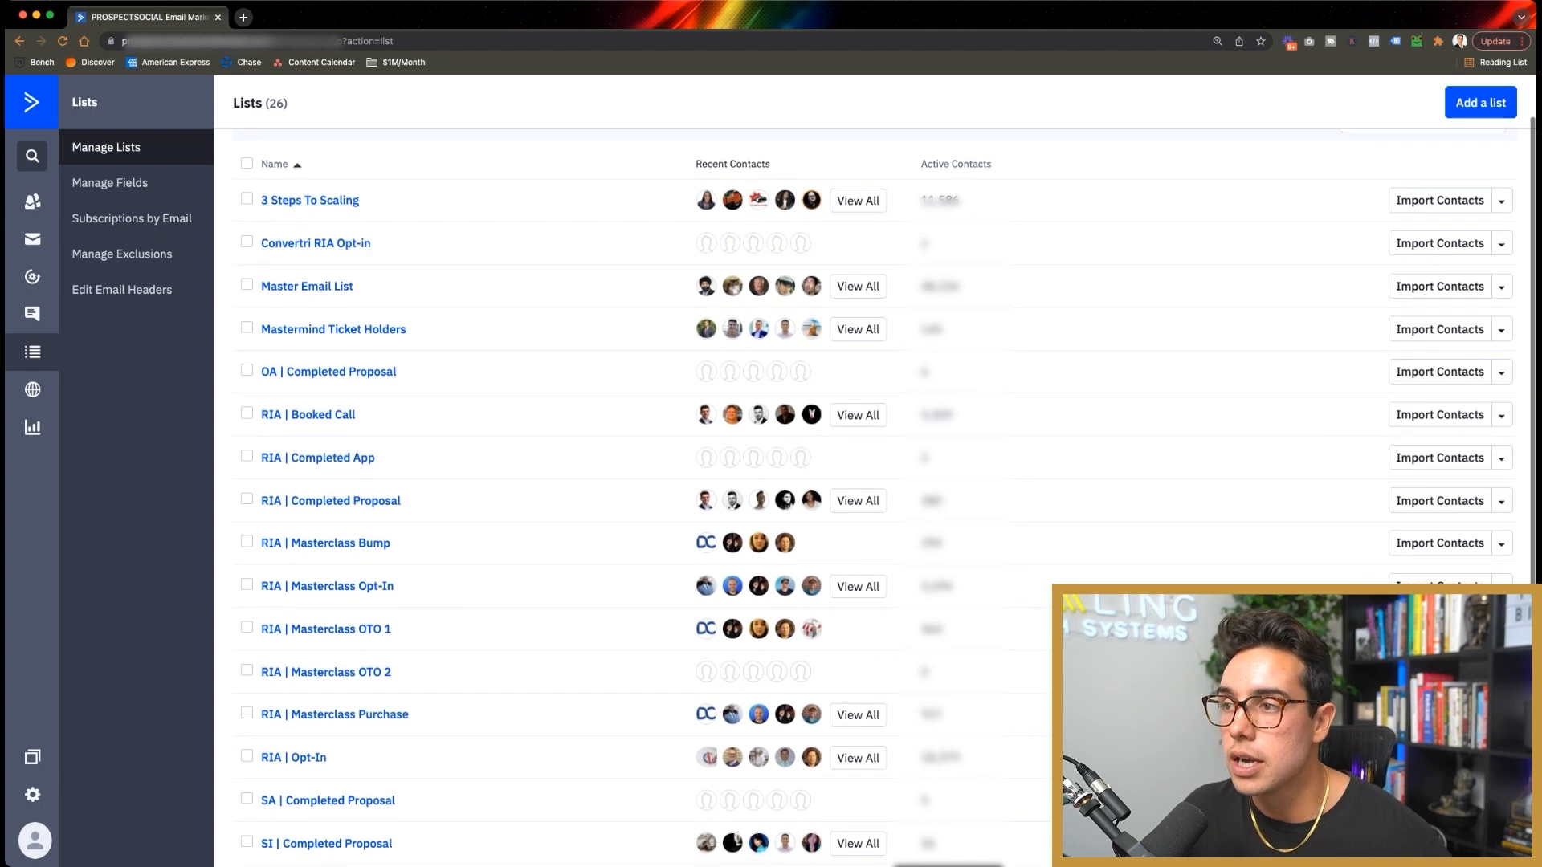
drag(373, 244, 314, 244)
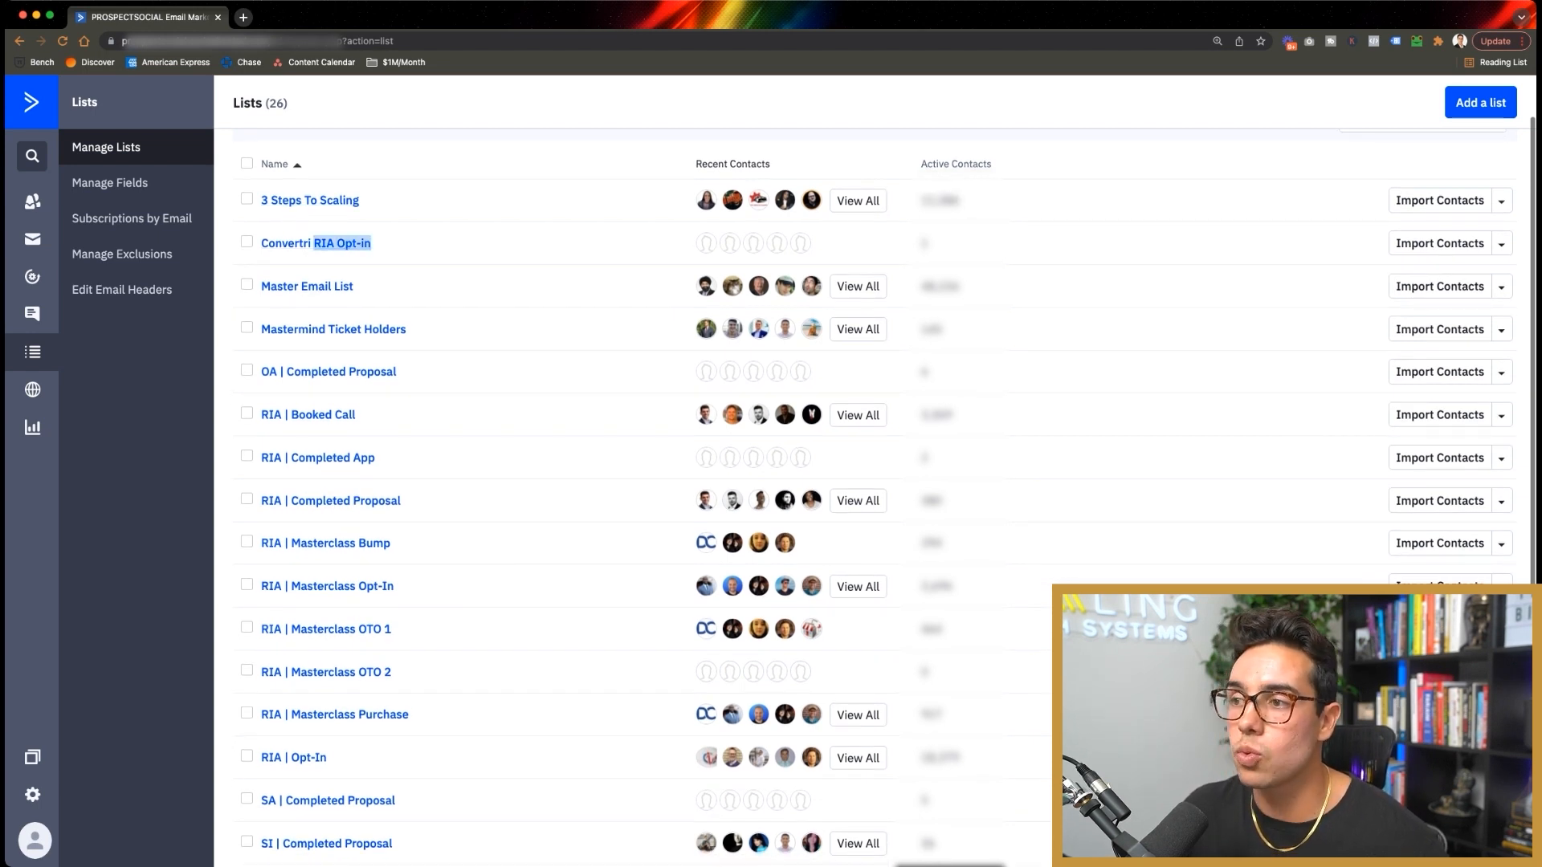
click(329, 264)
drag(408, 330, 257, 330)
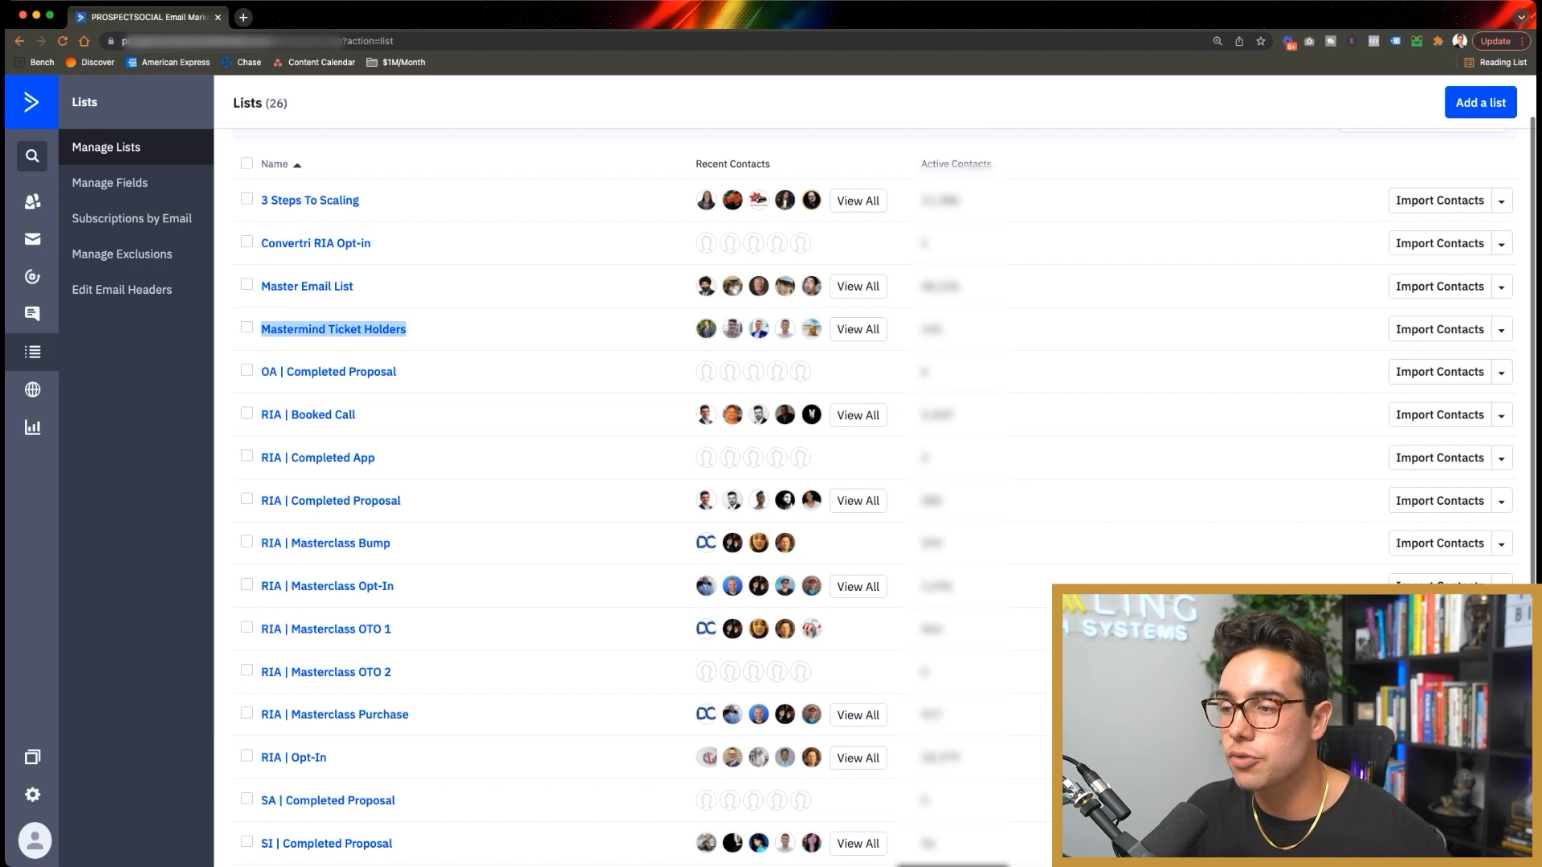
scroll(258, 450, down, 3)
drag(260, 682, 360, 682)
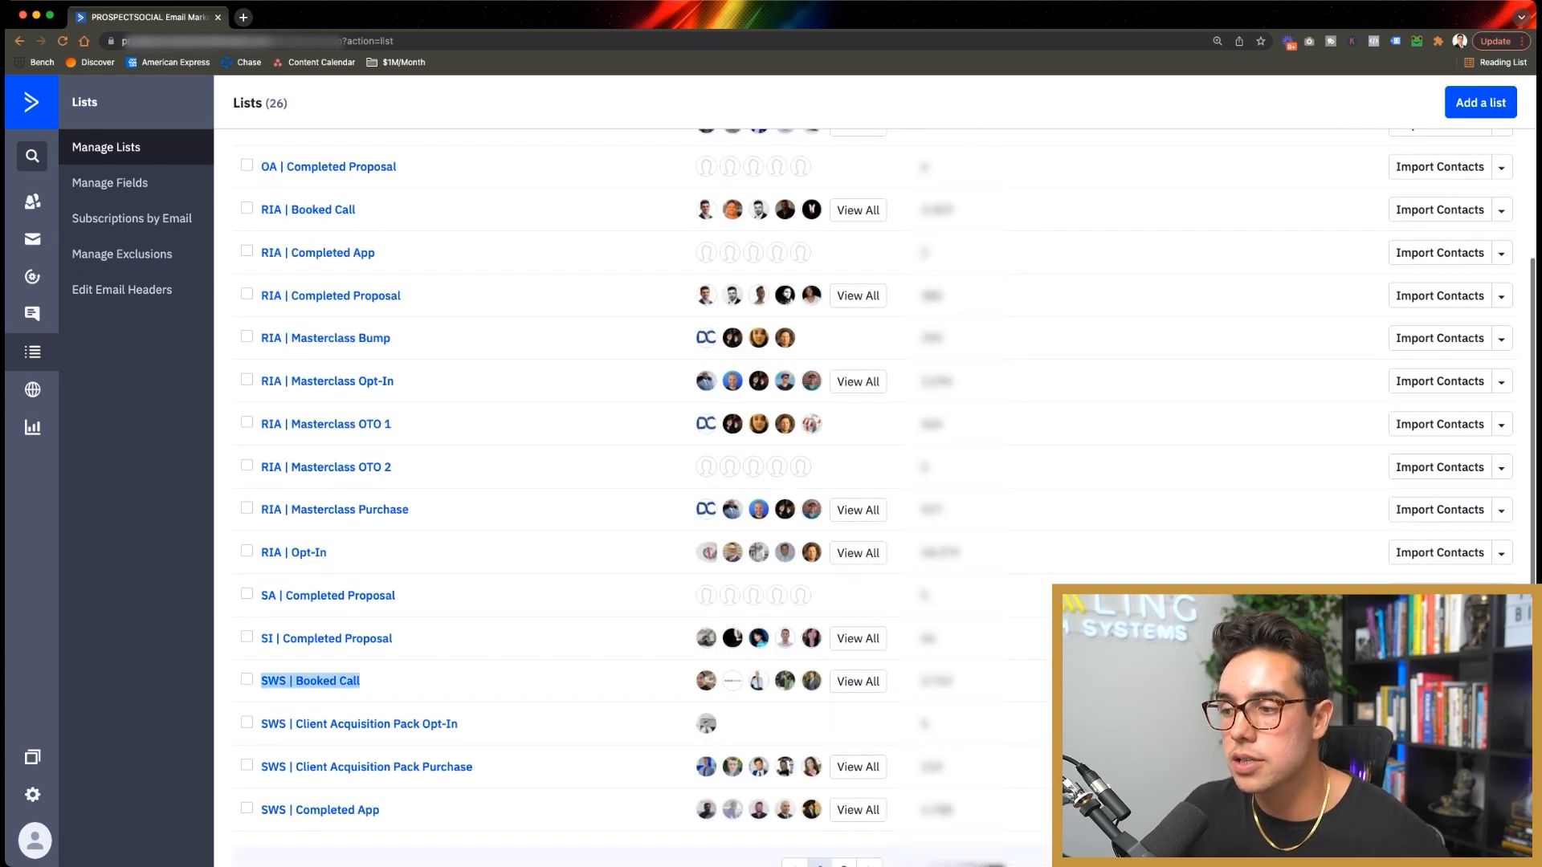
drag(384, 810, 260, 811)
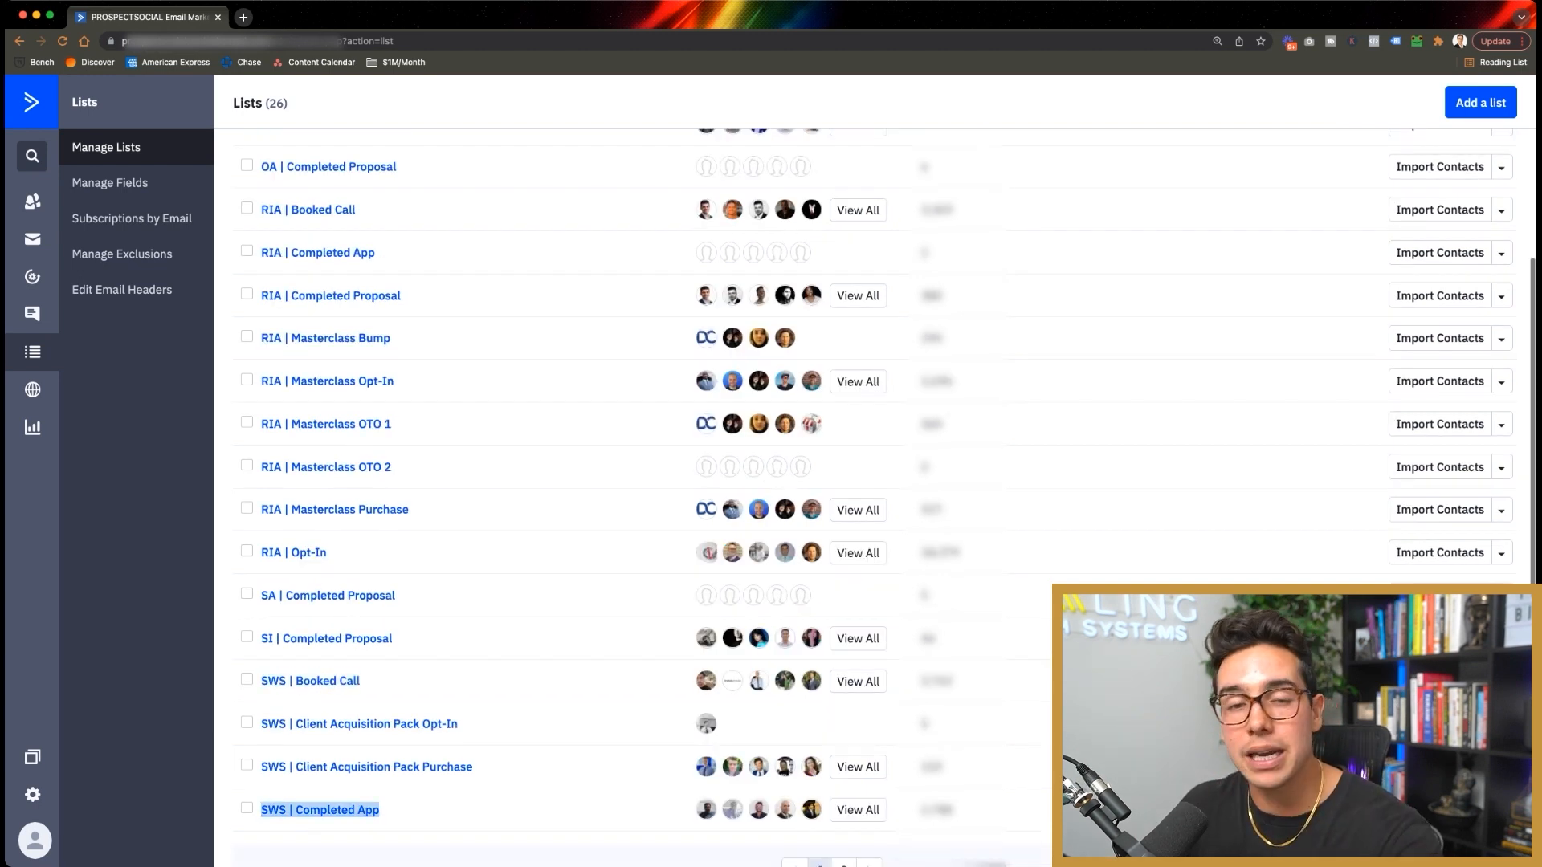
scroll(884, 498, up, 5)
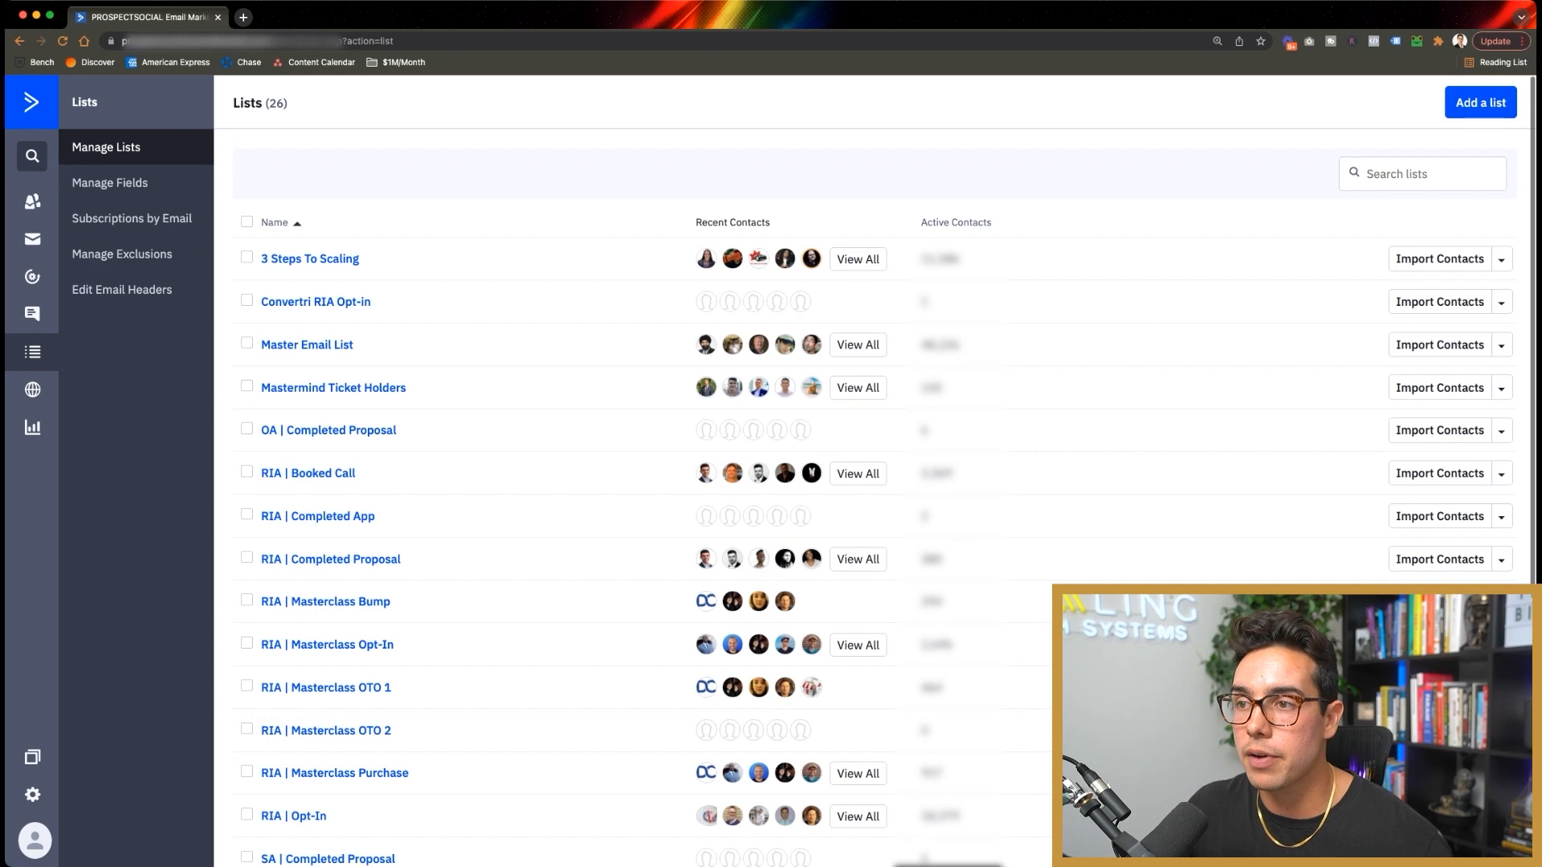
click(32, 201)
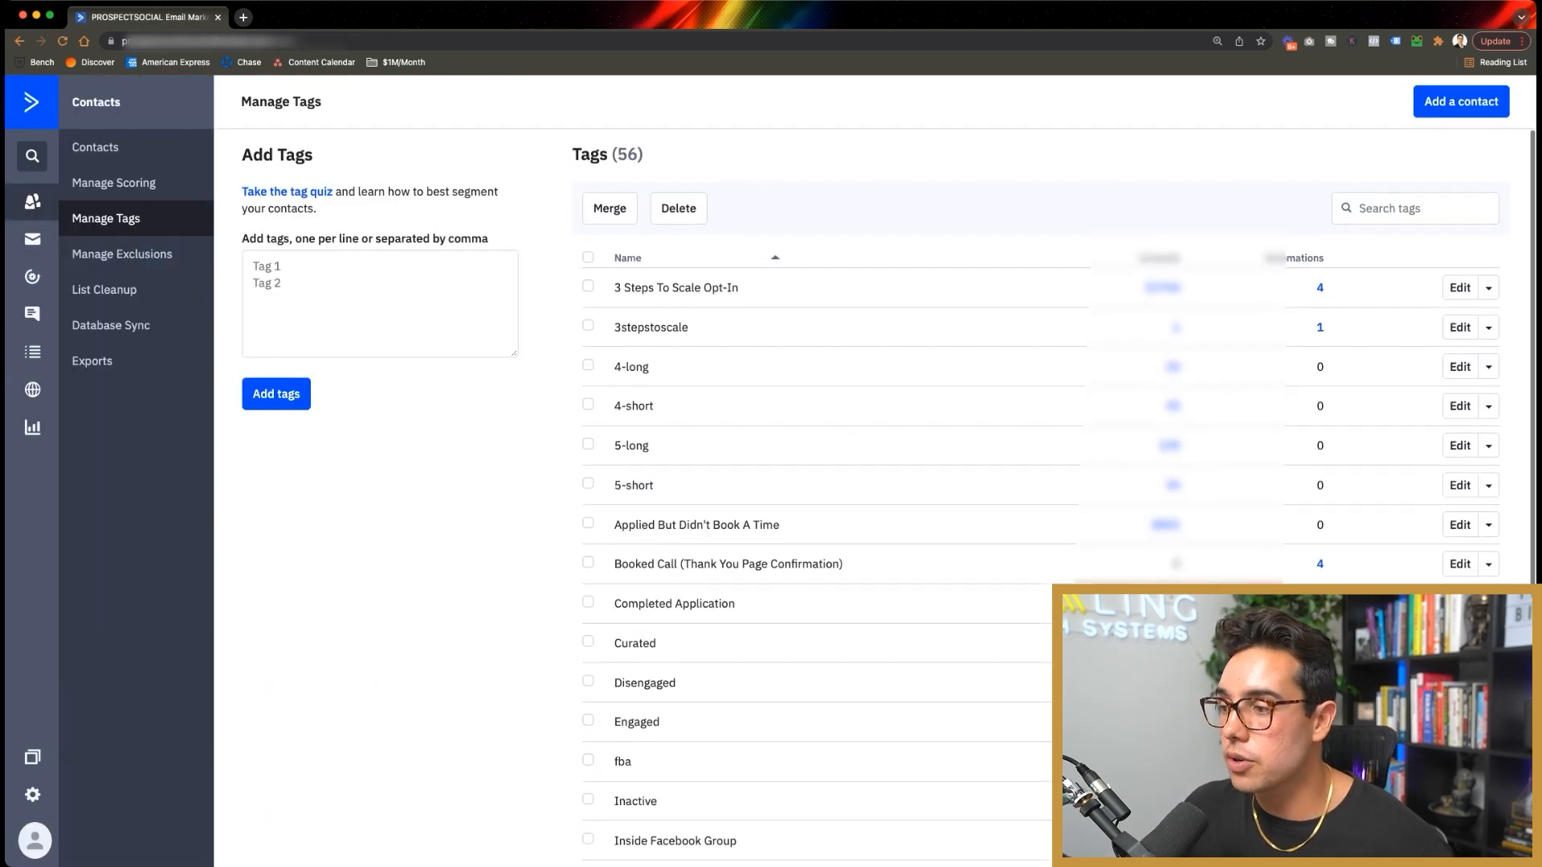
scroll(1036, 482, down, 1)
drag(614, 325, 655, 363)
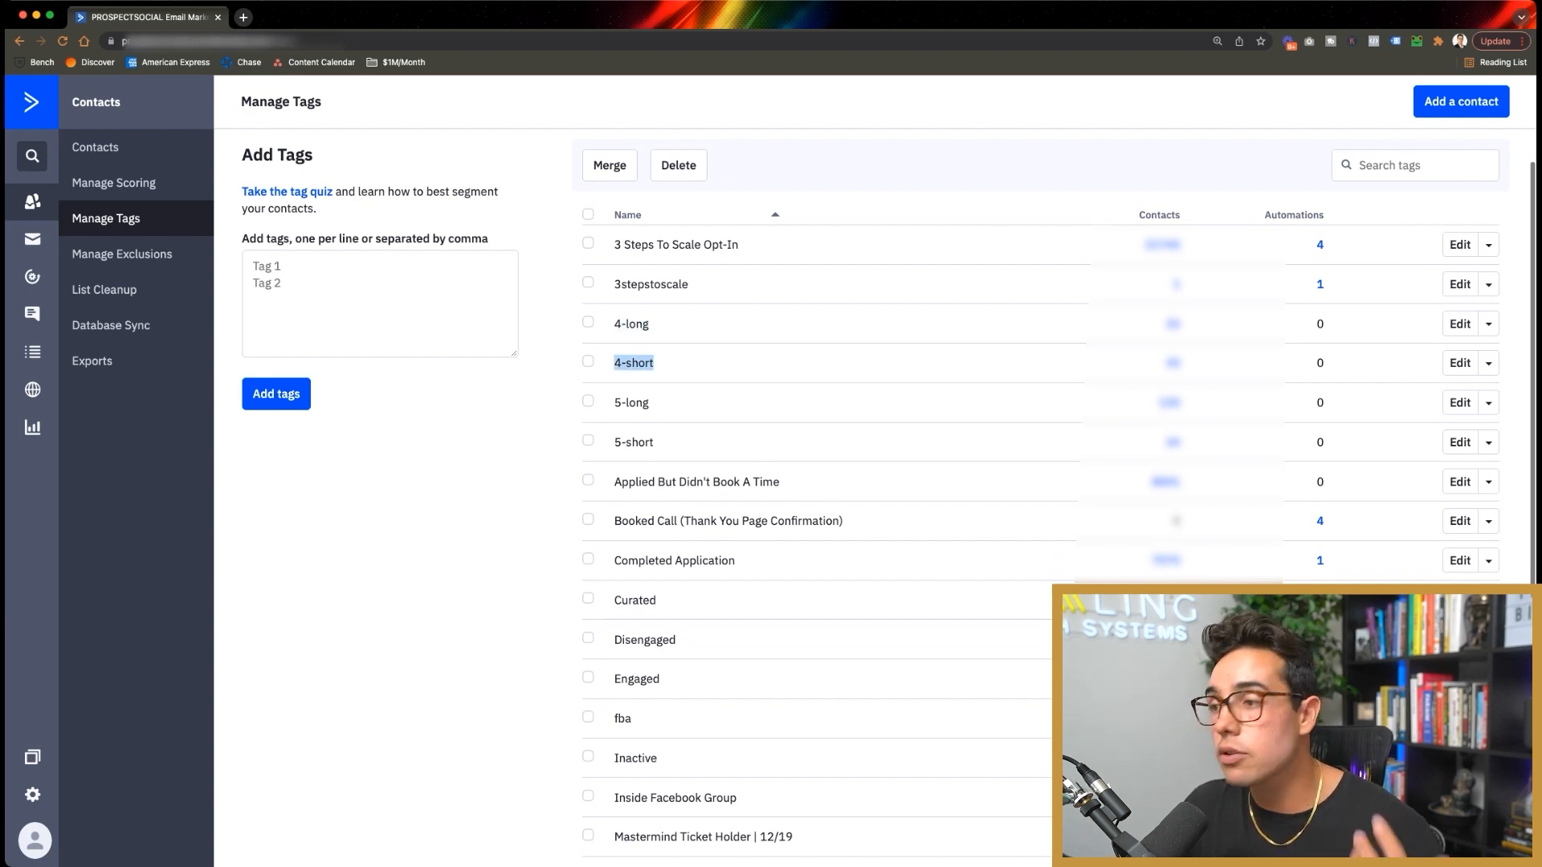
scroll(1044, 498, down, 1)
drag(779, 467, 843, 506)
scroll(1044, 498, down, 3)
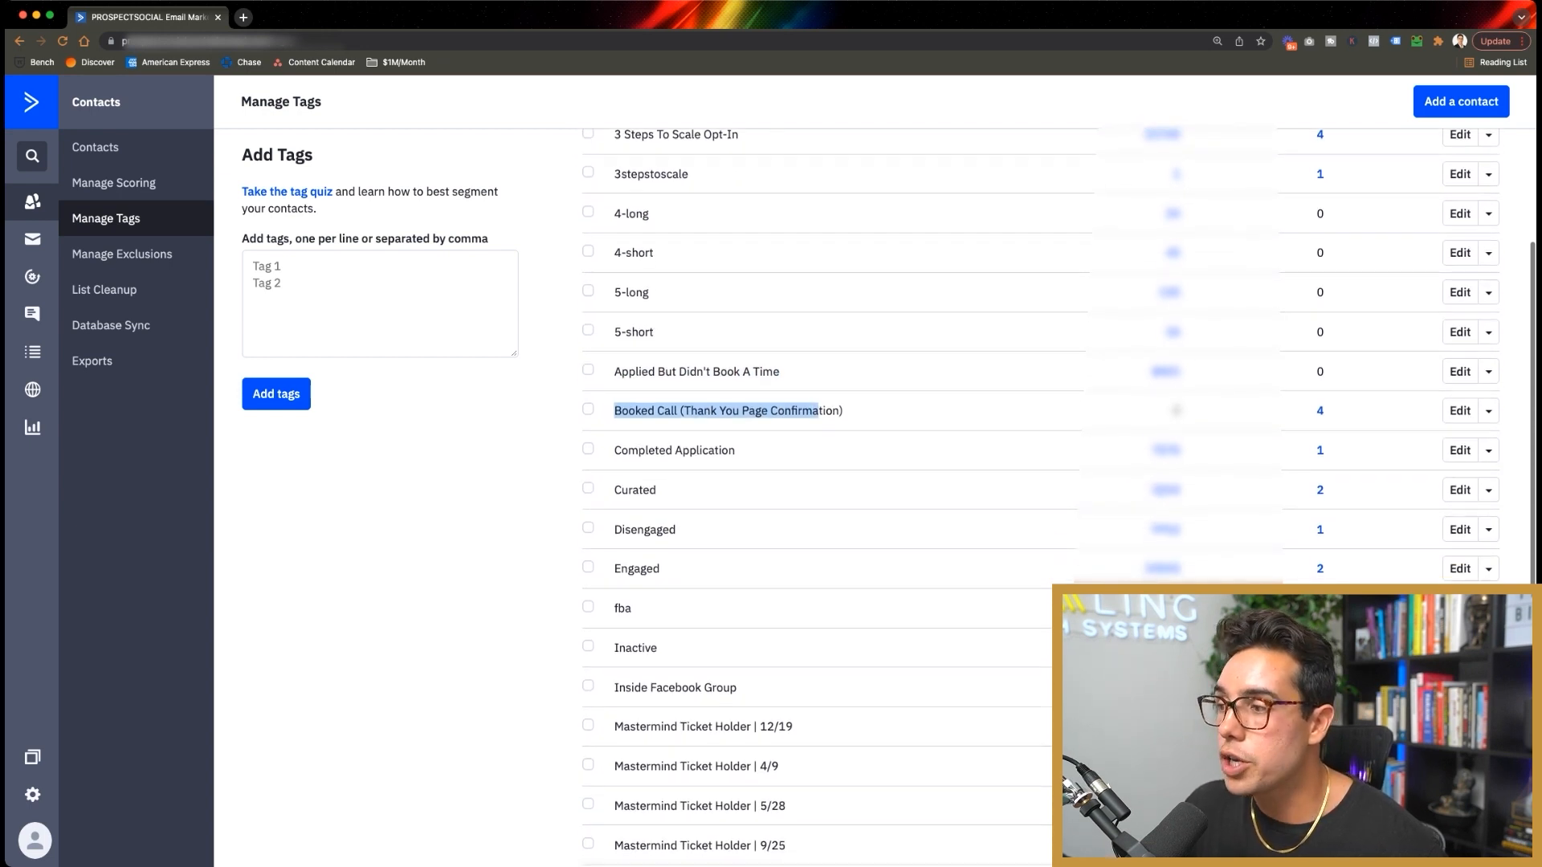
double_click(634, 490)
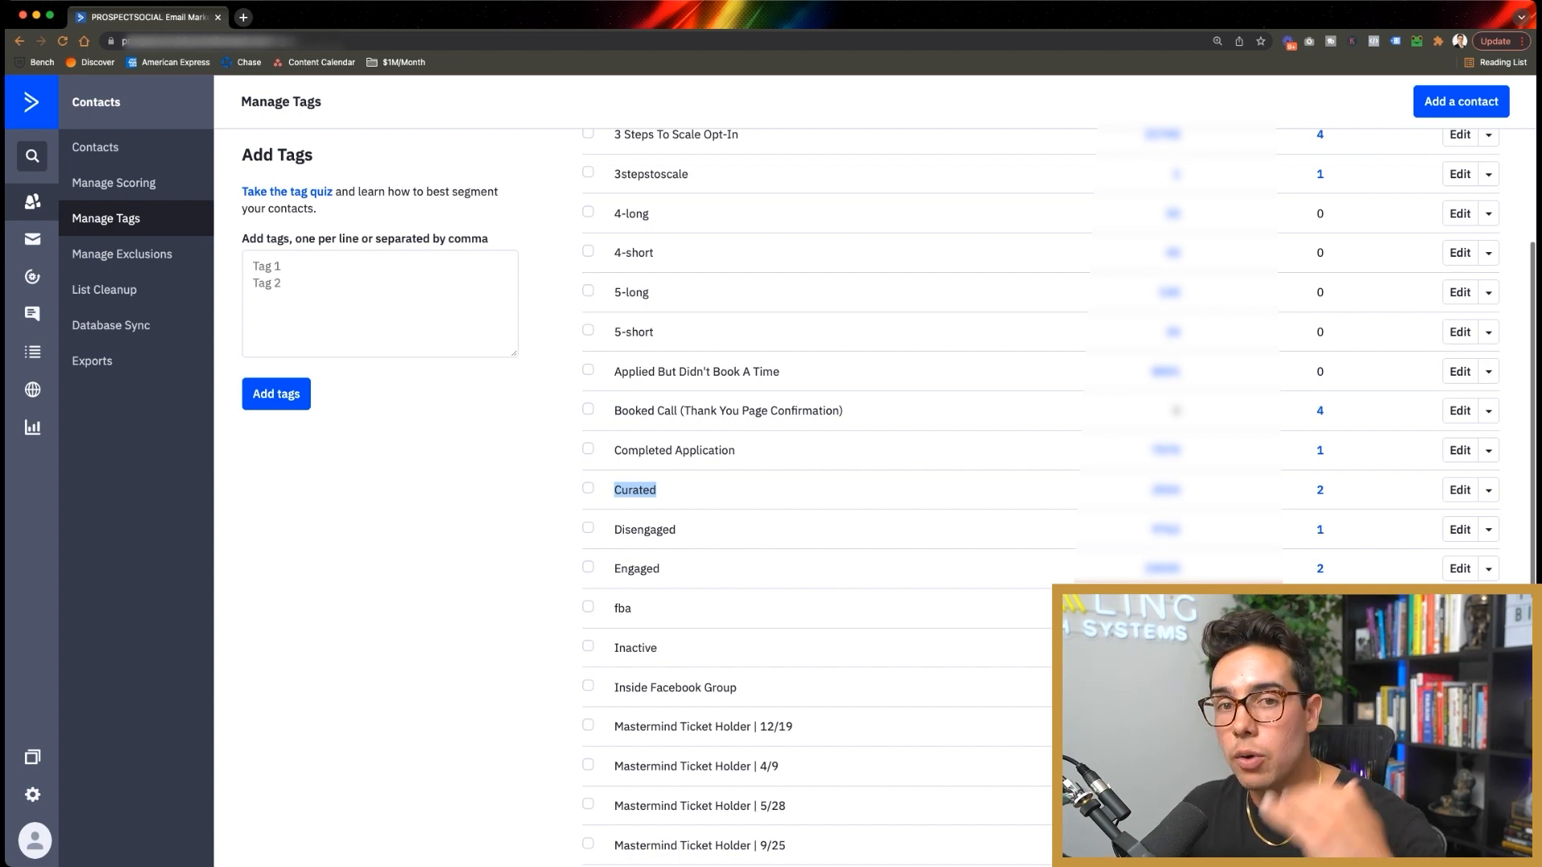
scroll(1044, 498, down, 1)
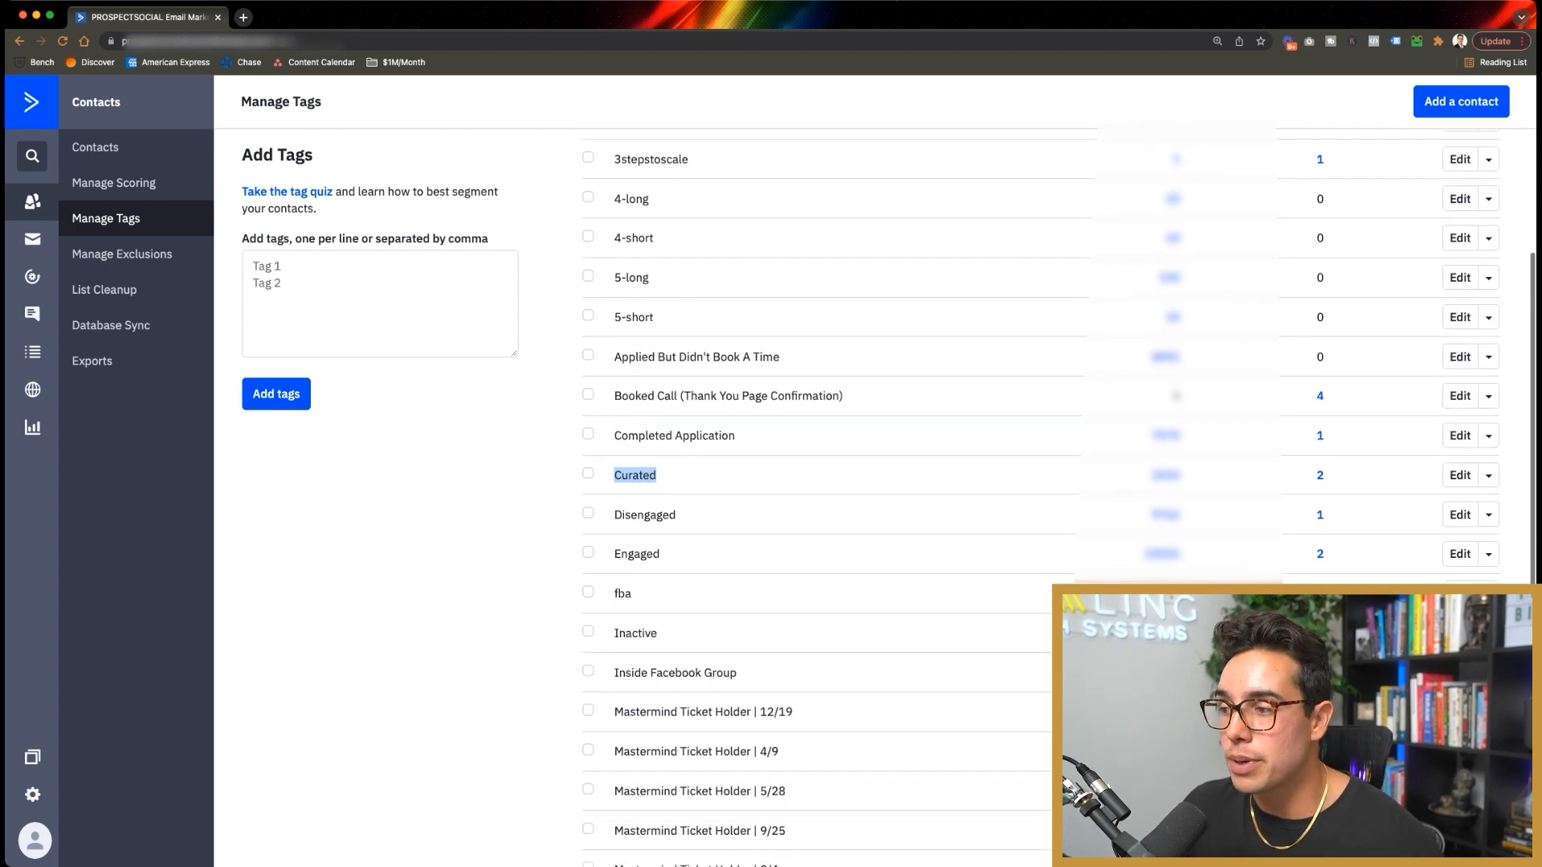
triple_click(697, 713)
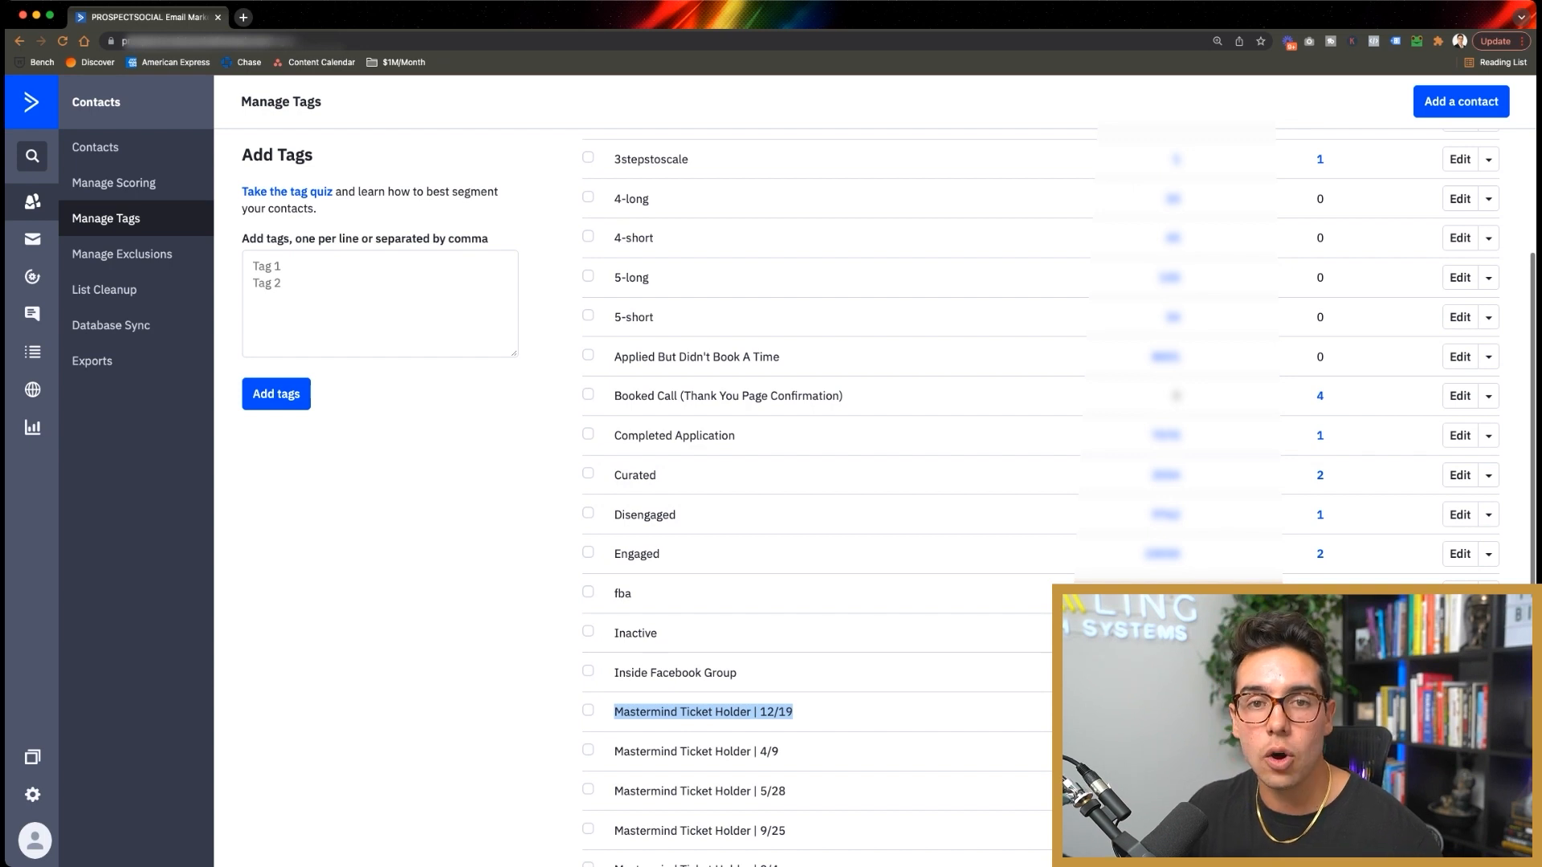
scroll(795, 707, down, 1)
drag(793, 692, 732, 771)
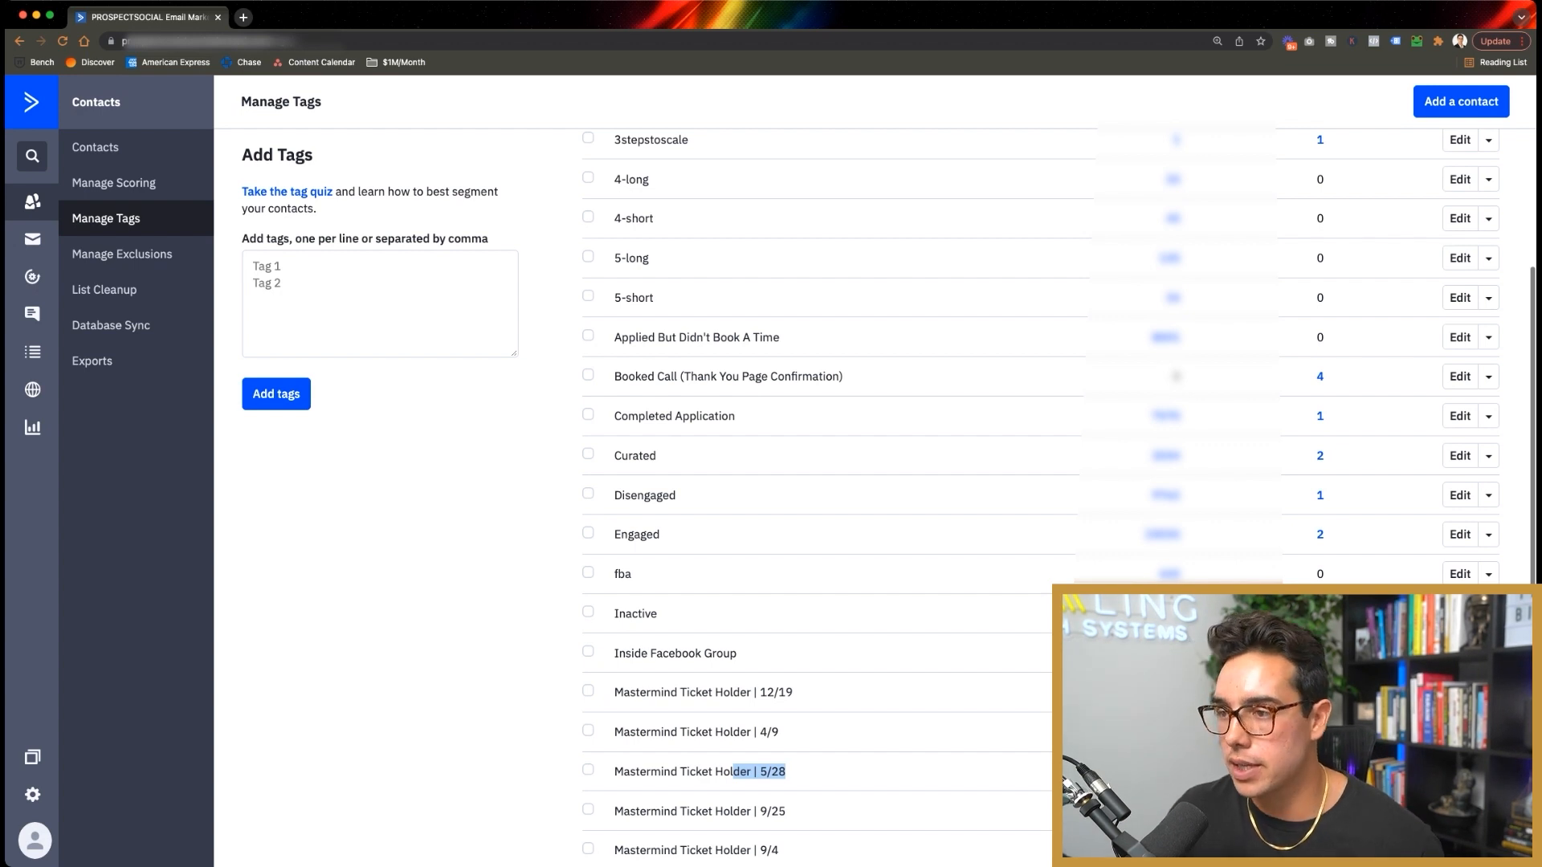
scroll(883, 498, up, 3)
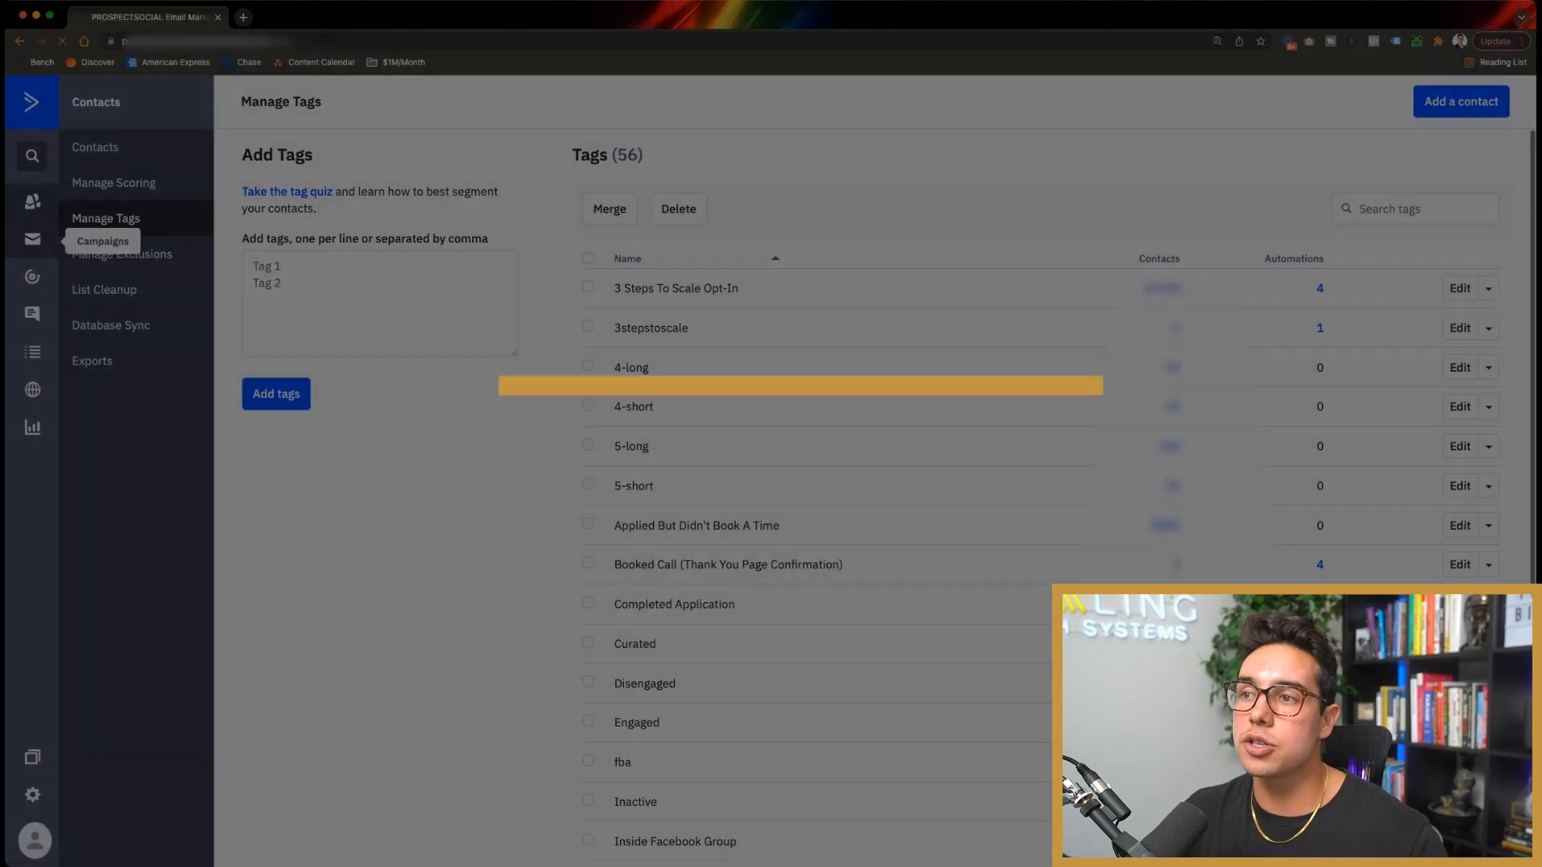
Step: Show the Campaigns page listing sent campaigns such as 2-Step | Business Model and New Year
click(32, 239)
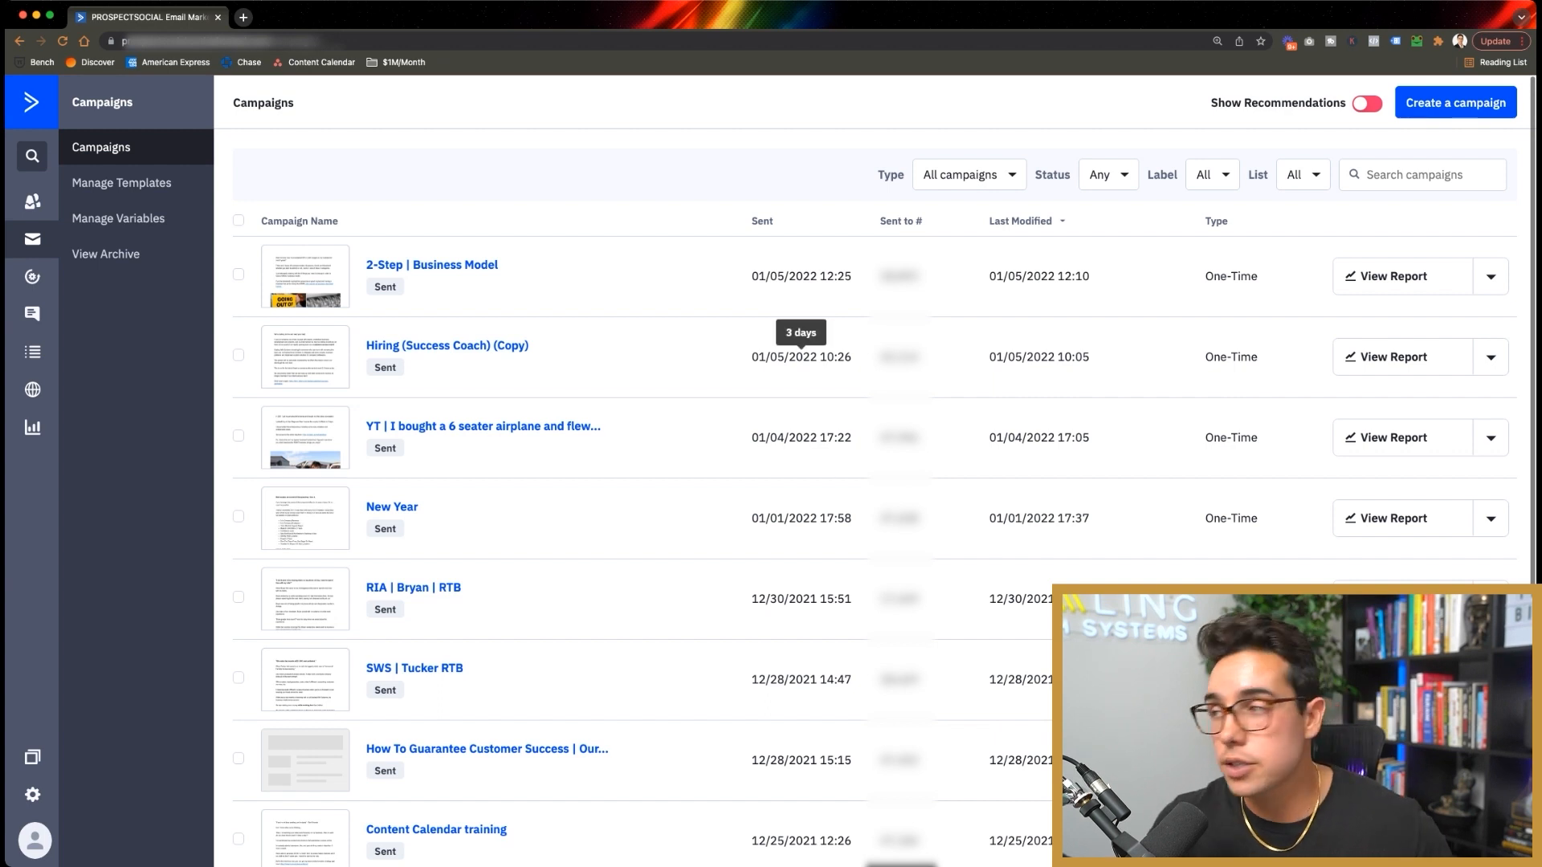
Step: Duplicate the SWS | Tucker RTB campaign and open the draft copy's name and type step
click(1491, 277)
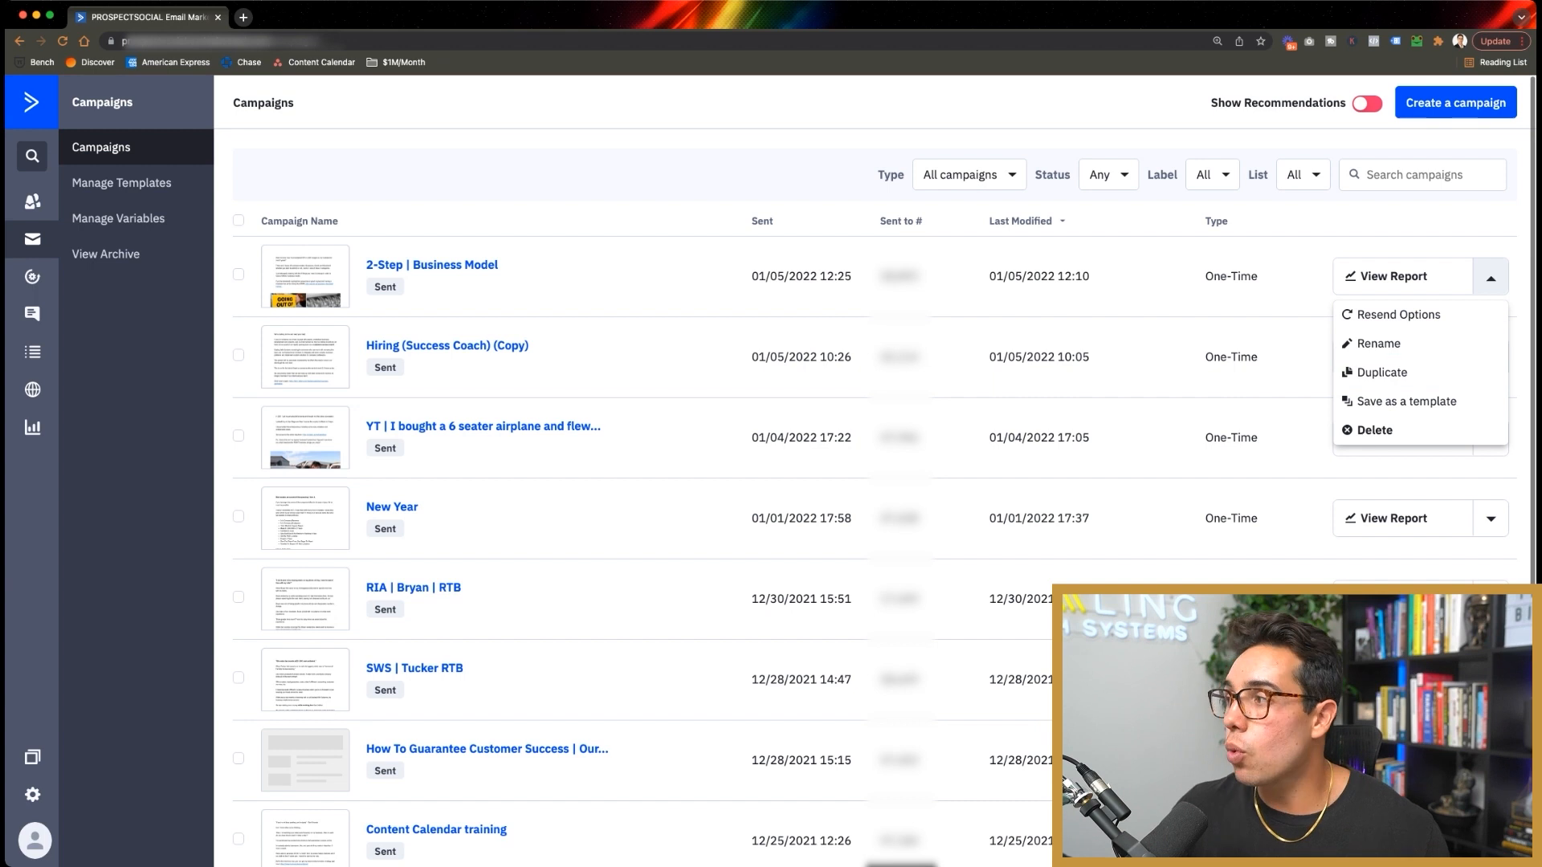
key(Escape)
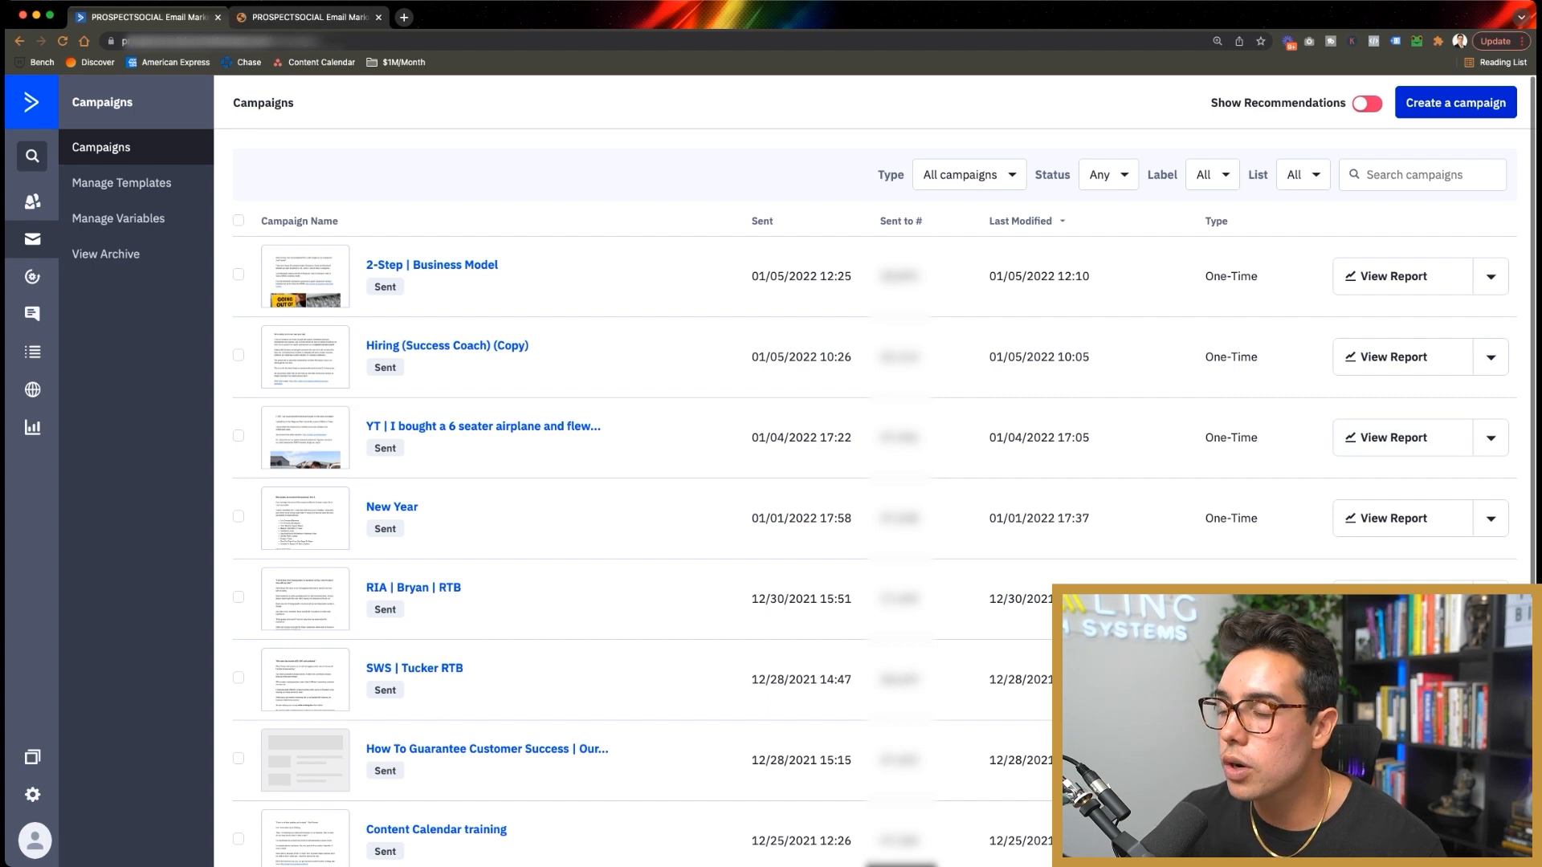
scroll(883, 482, down, 2)
scroll(884, 482, down, 2)
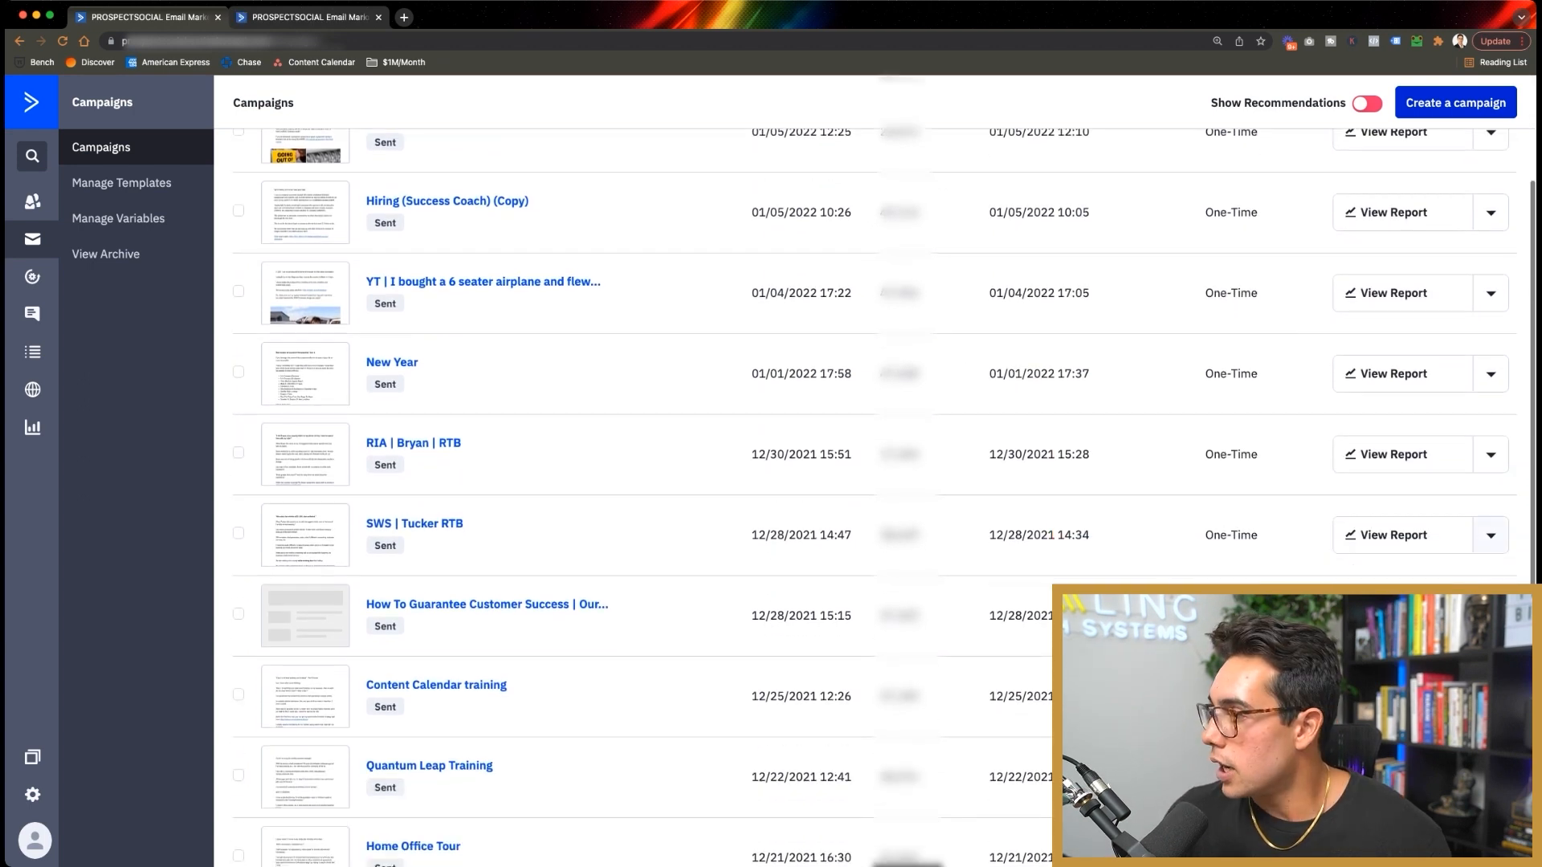
click(1491, 535)
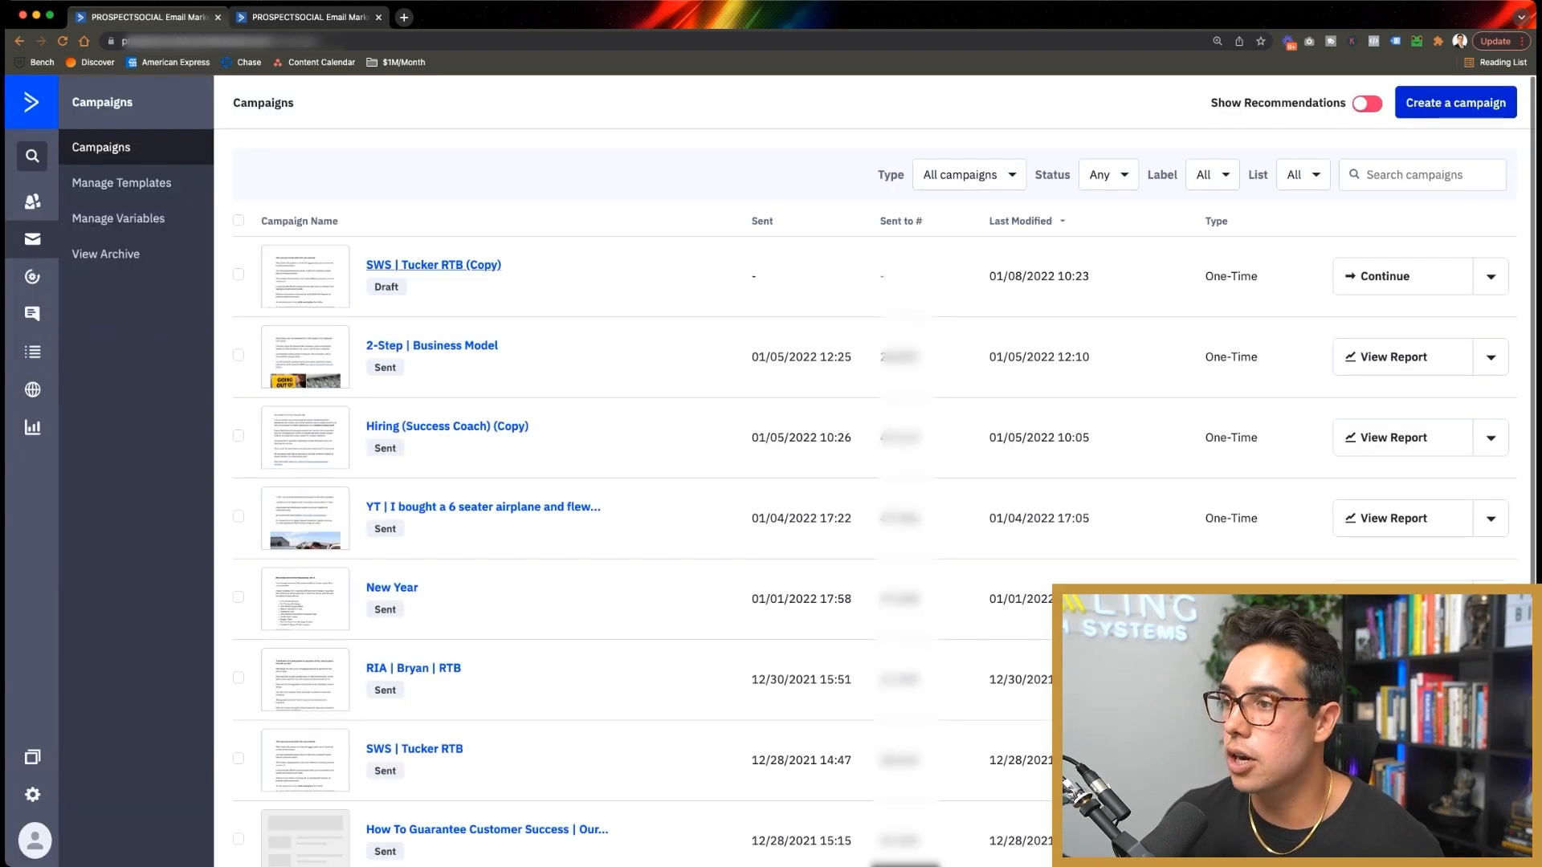
click(433, 265)
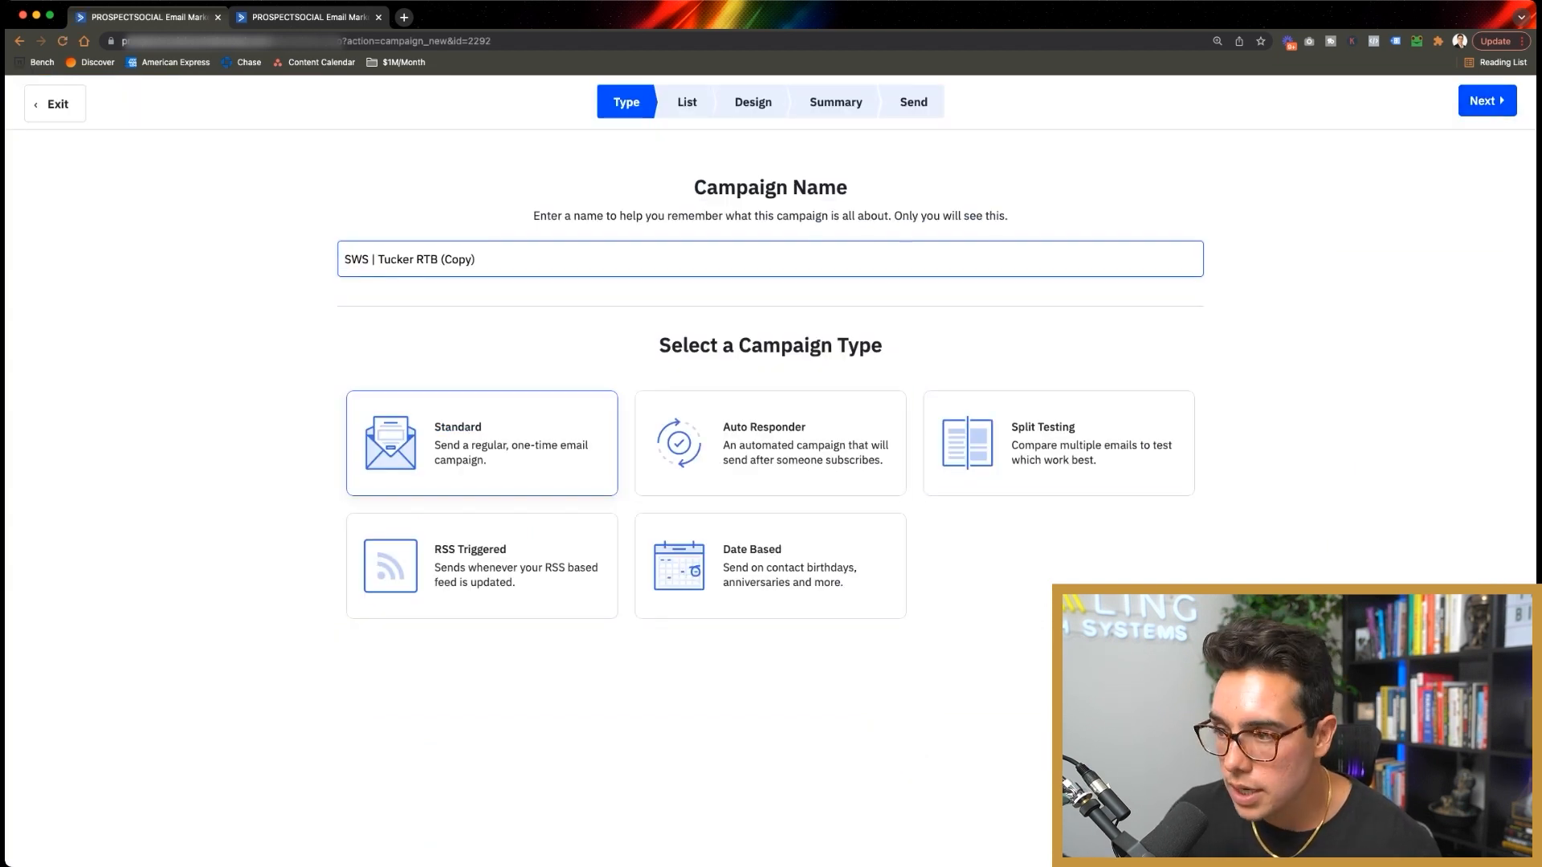
Step: Advance the copy to the list step and review saved segments, keeping SWS | Not Paid | Not In Automation
click(1486, 101)
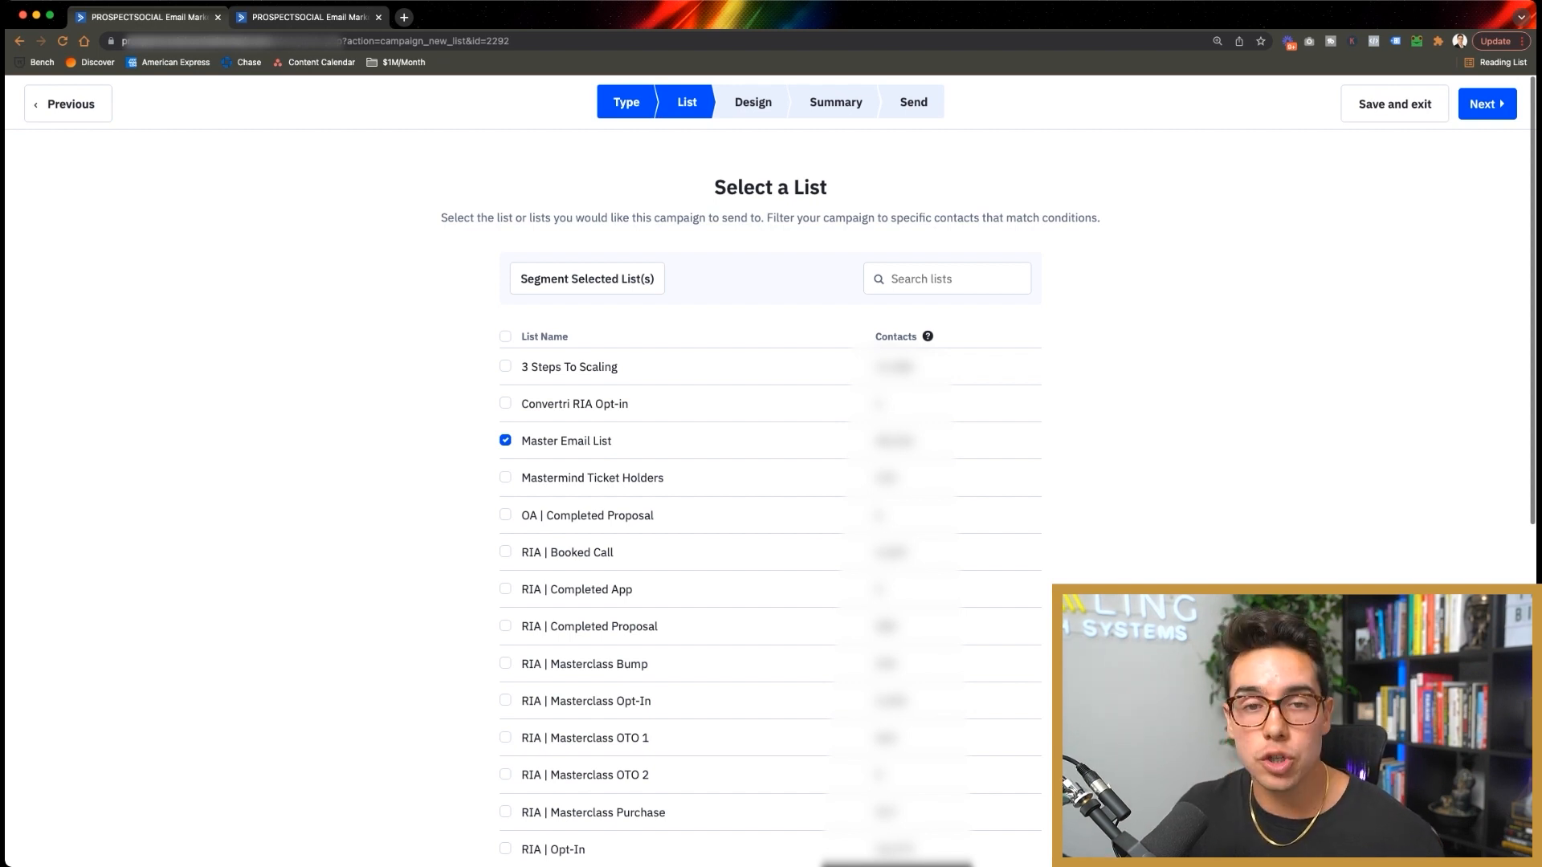
scroll(771, 482, down, 8)
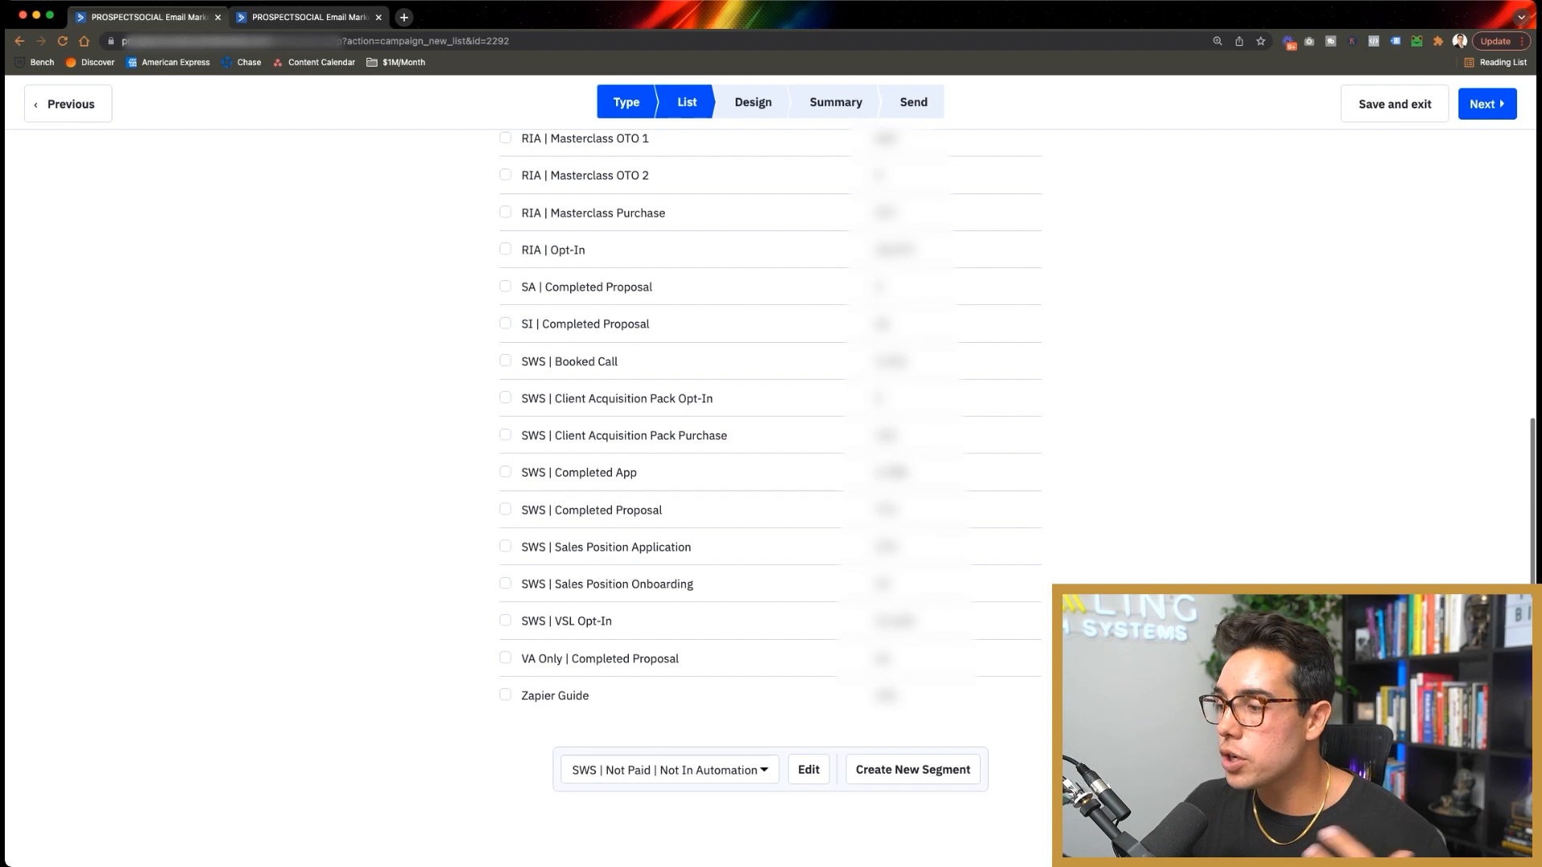
click(670, 770)
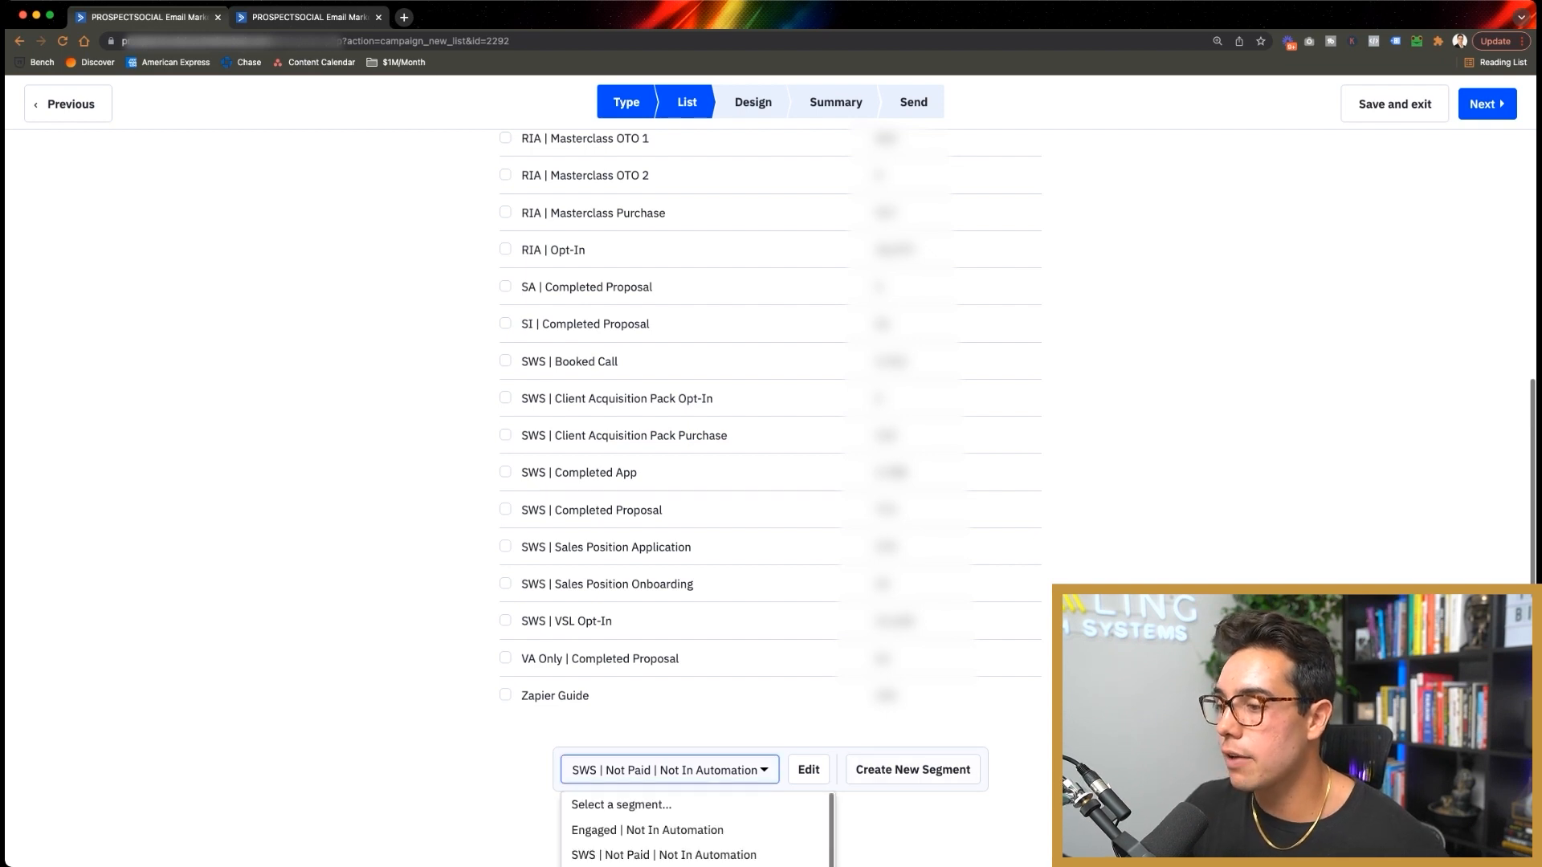
scroll(670, 770, down, 2)
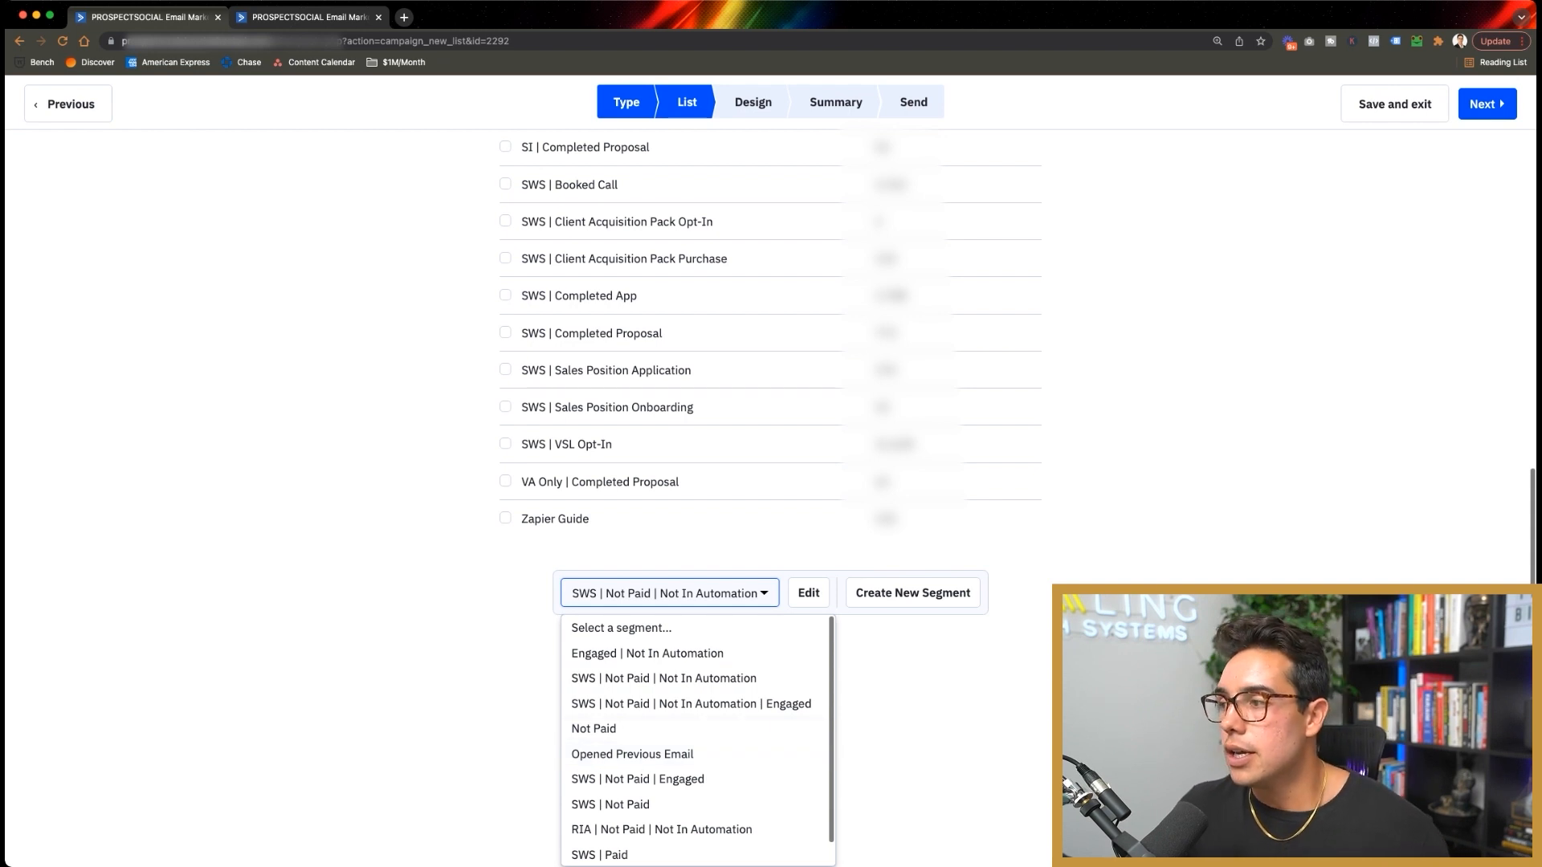
scroll(771, 481, up, 3)
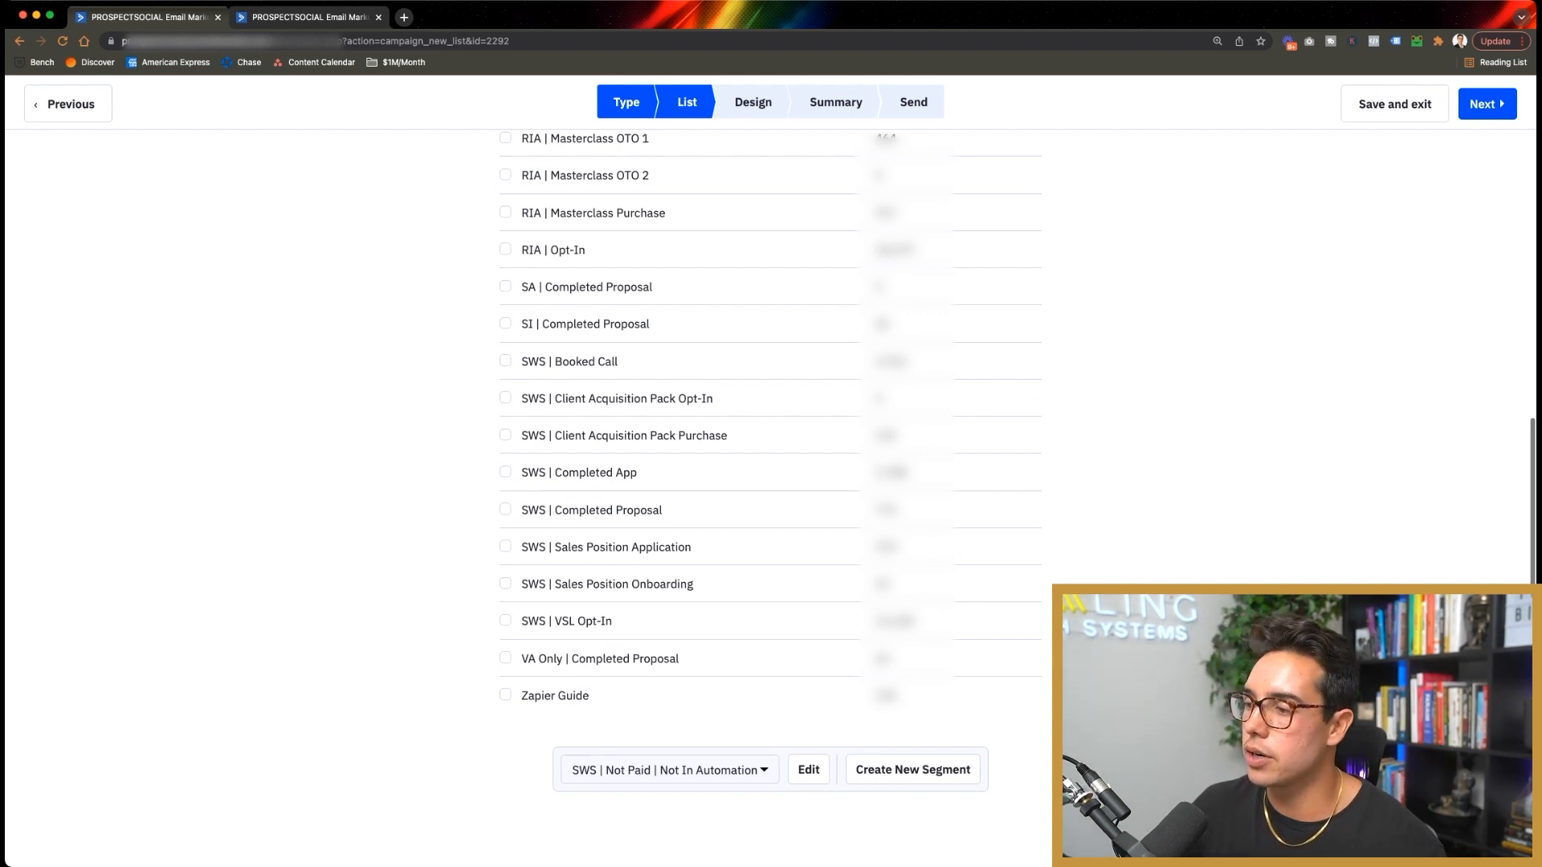
click(670, 770)
click(924, 707)
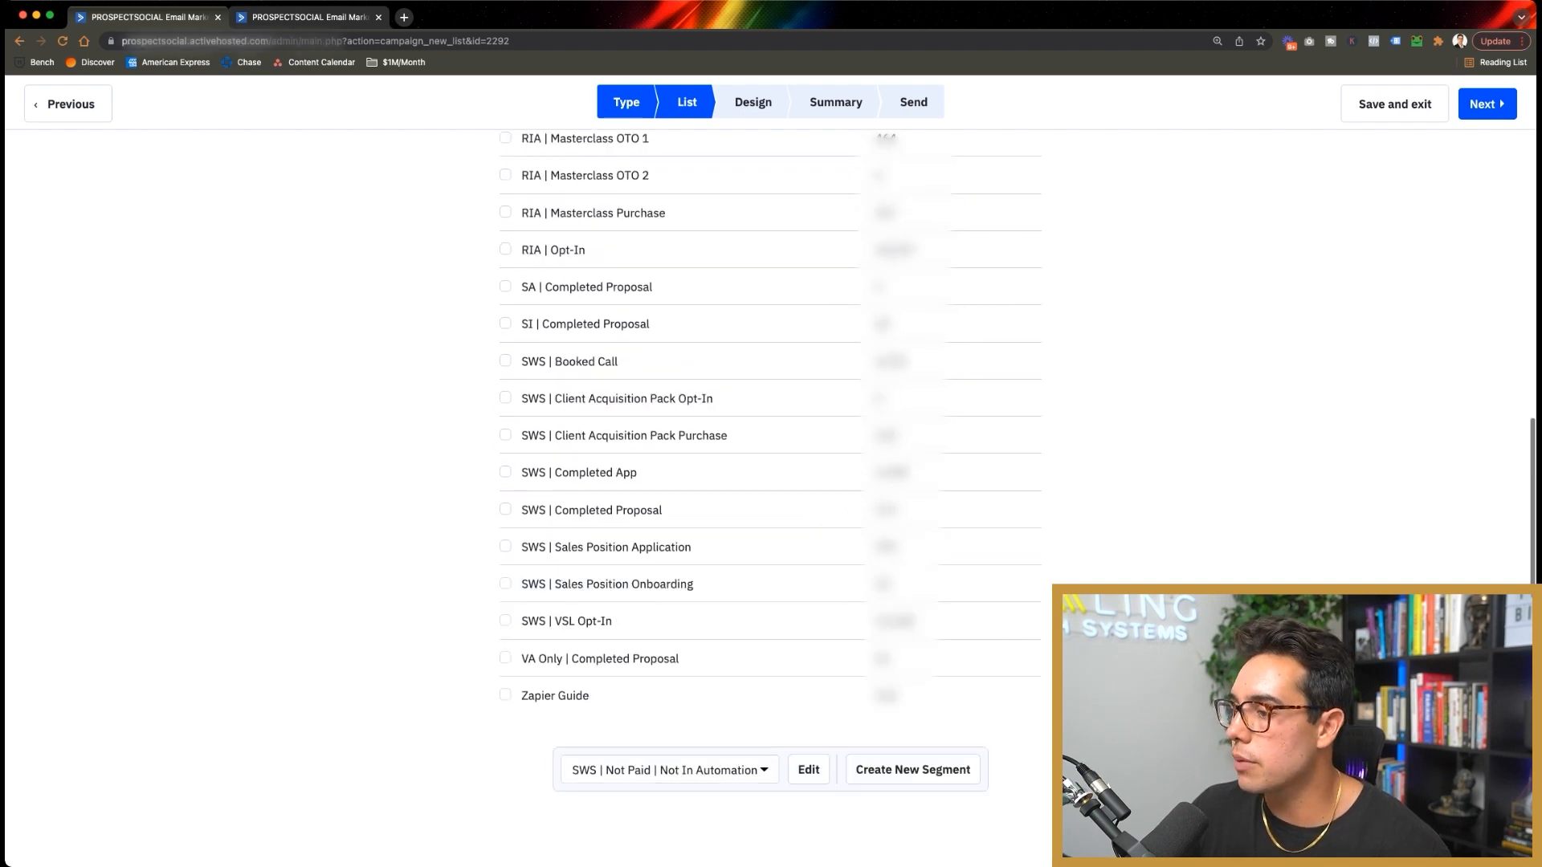
Step: Build a new segment with the condition Tag exists 'Applied But Didn't Book A Time'
click(913, 770)
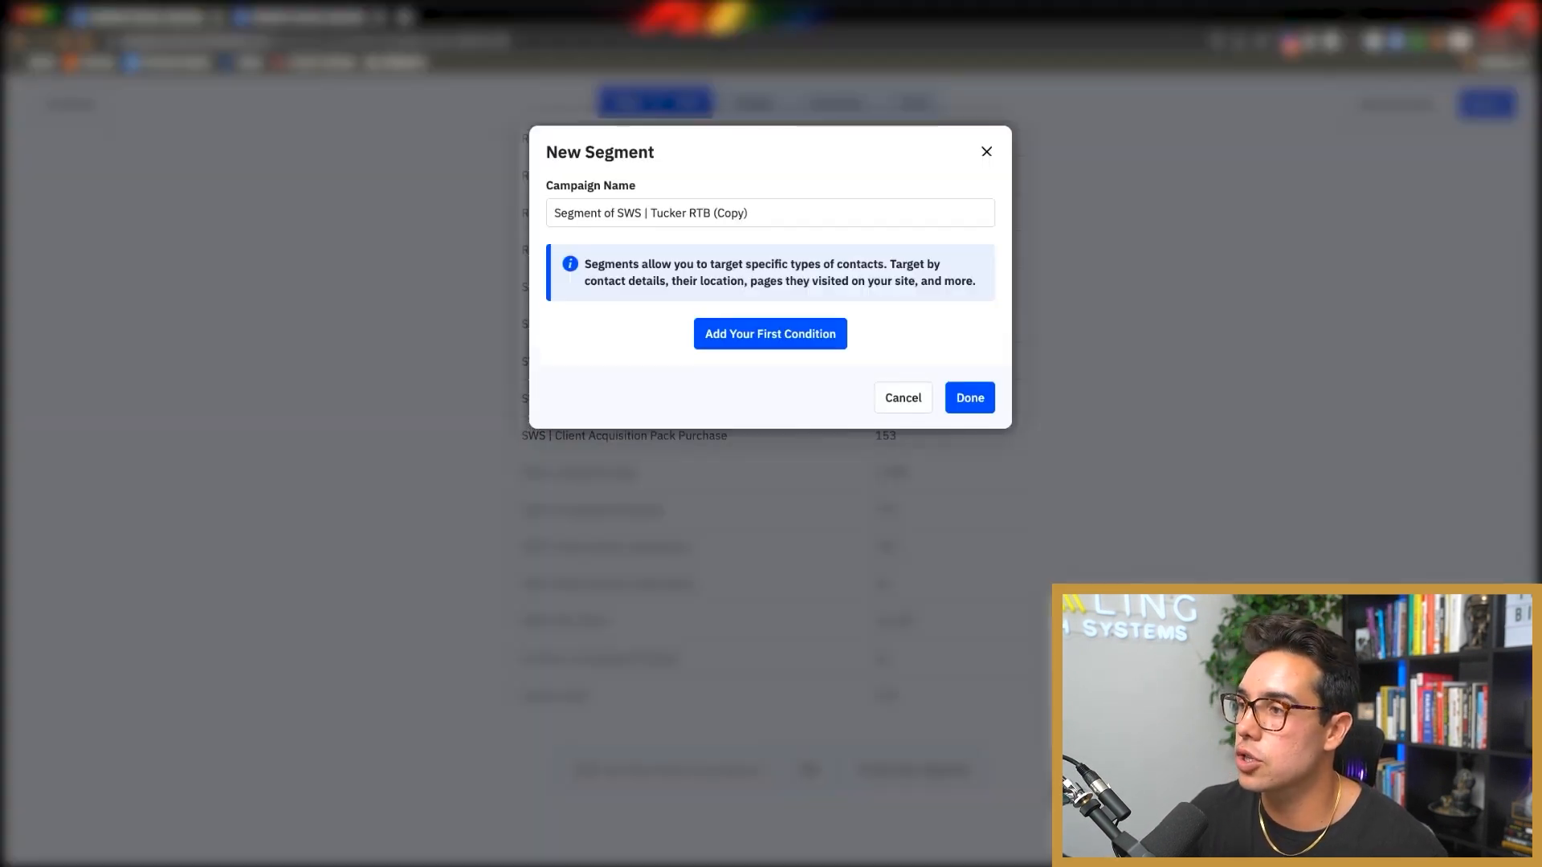
click(770, 334)
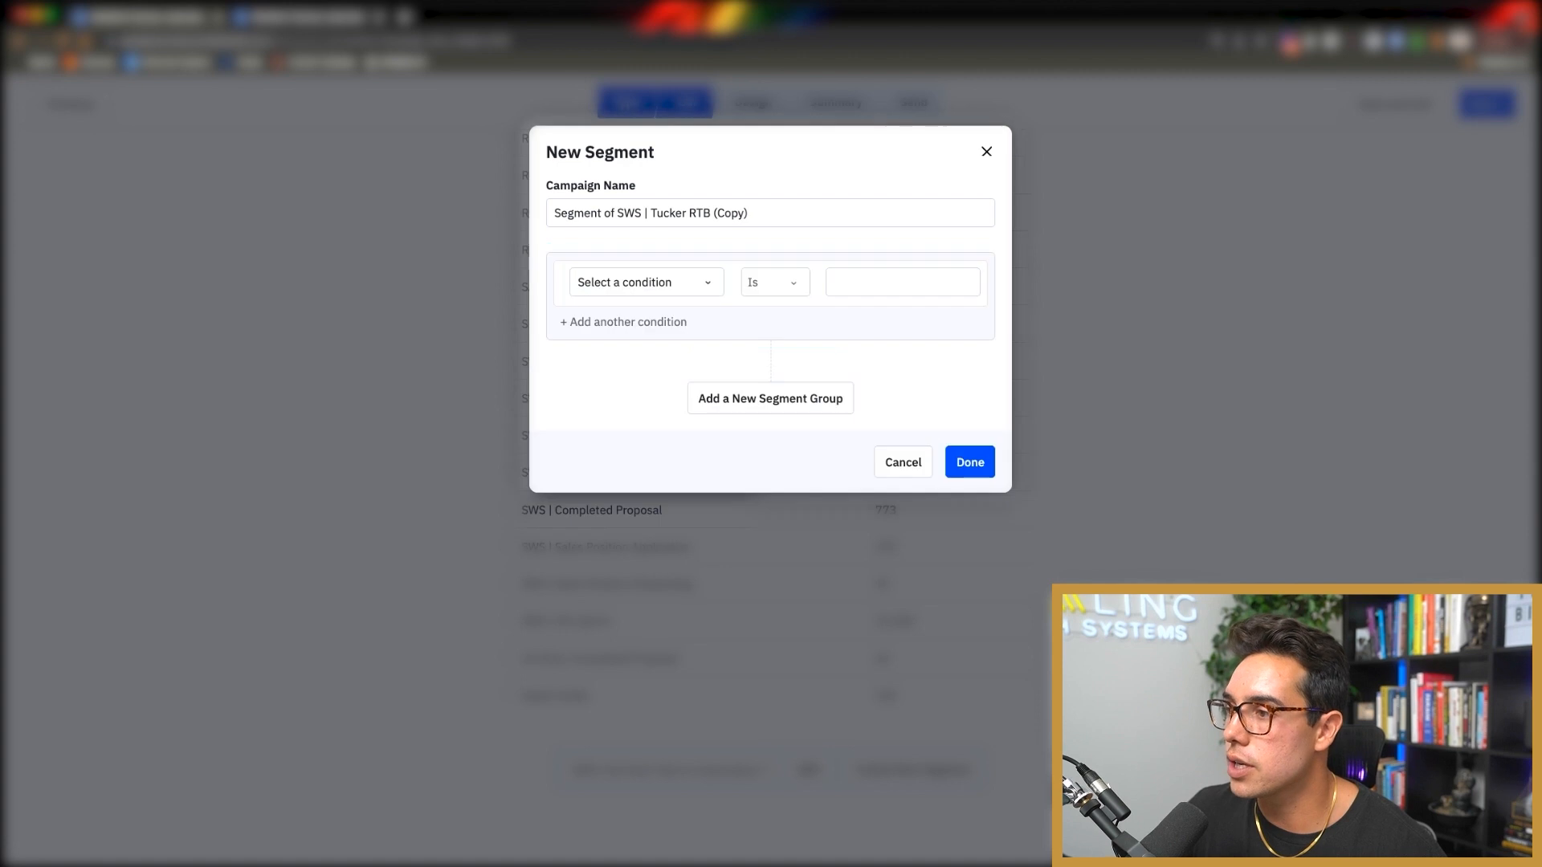
click(647, 282)
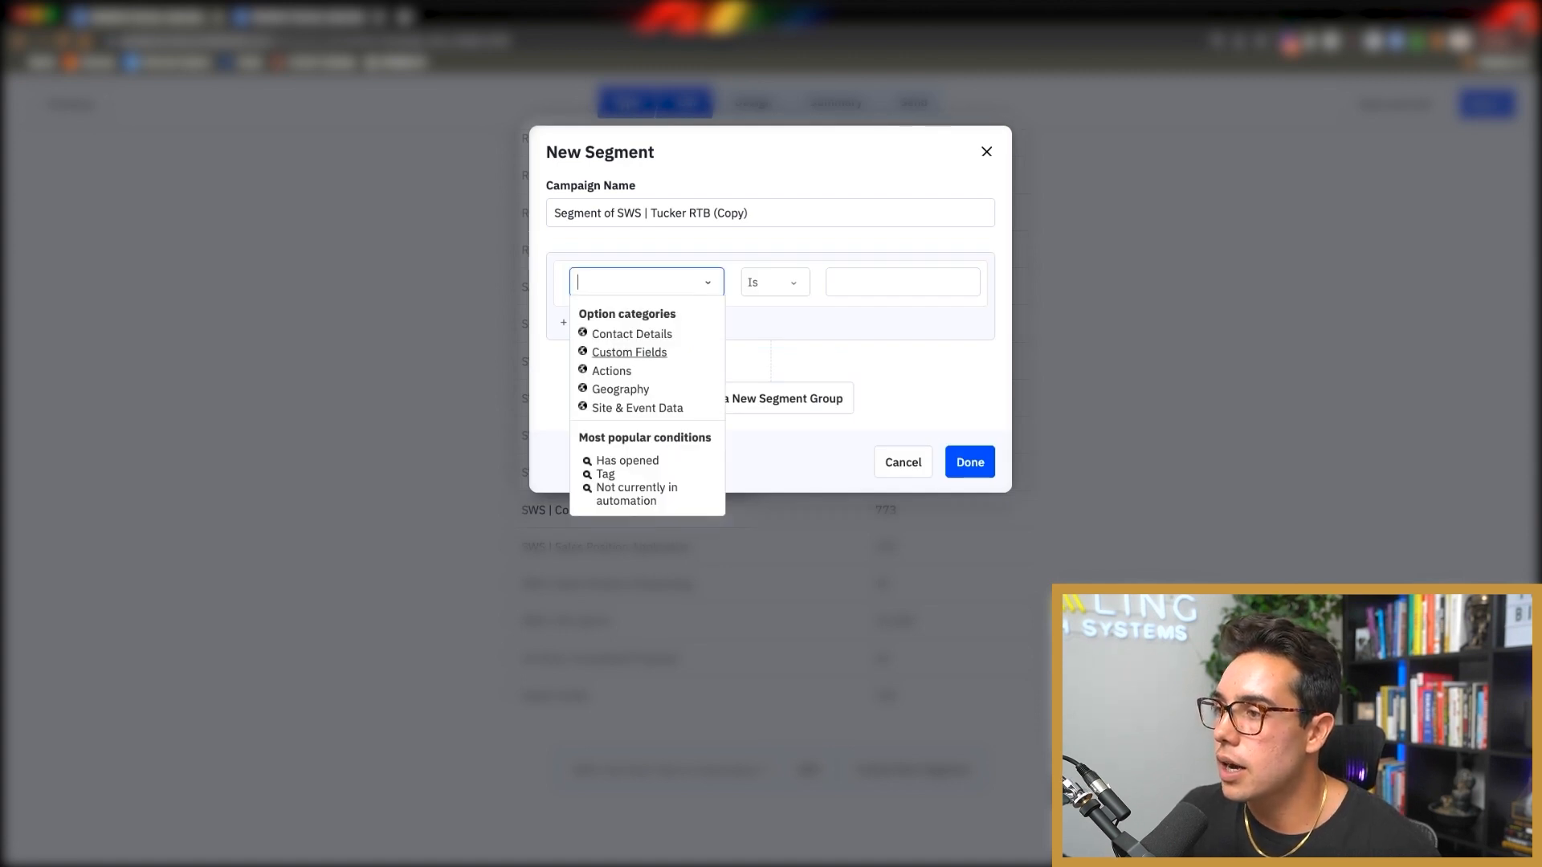
click(632, 334)
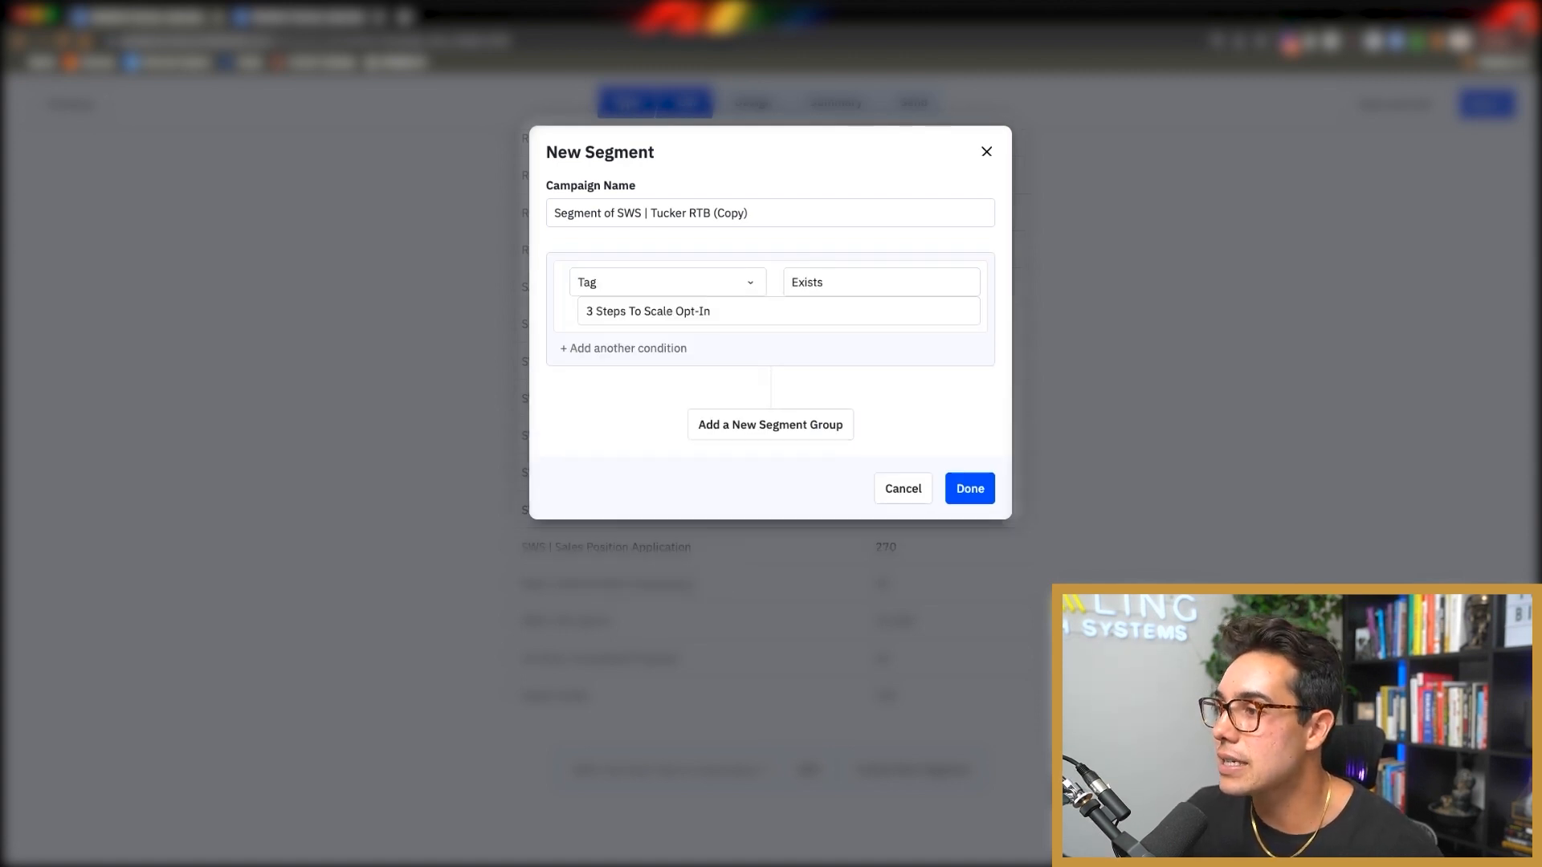
click(881, 283)
click(667, 282)
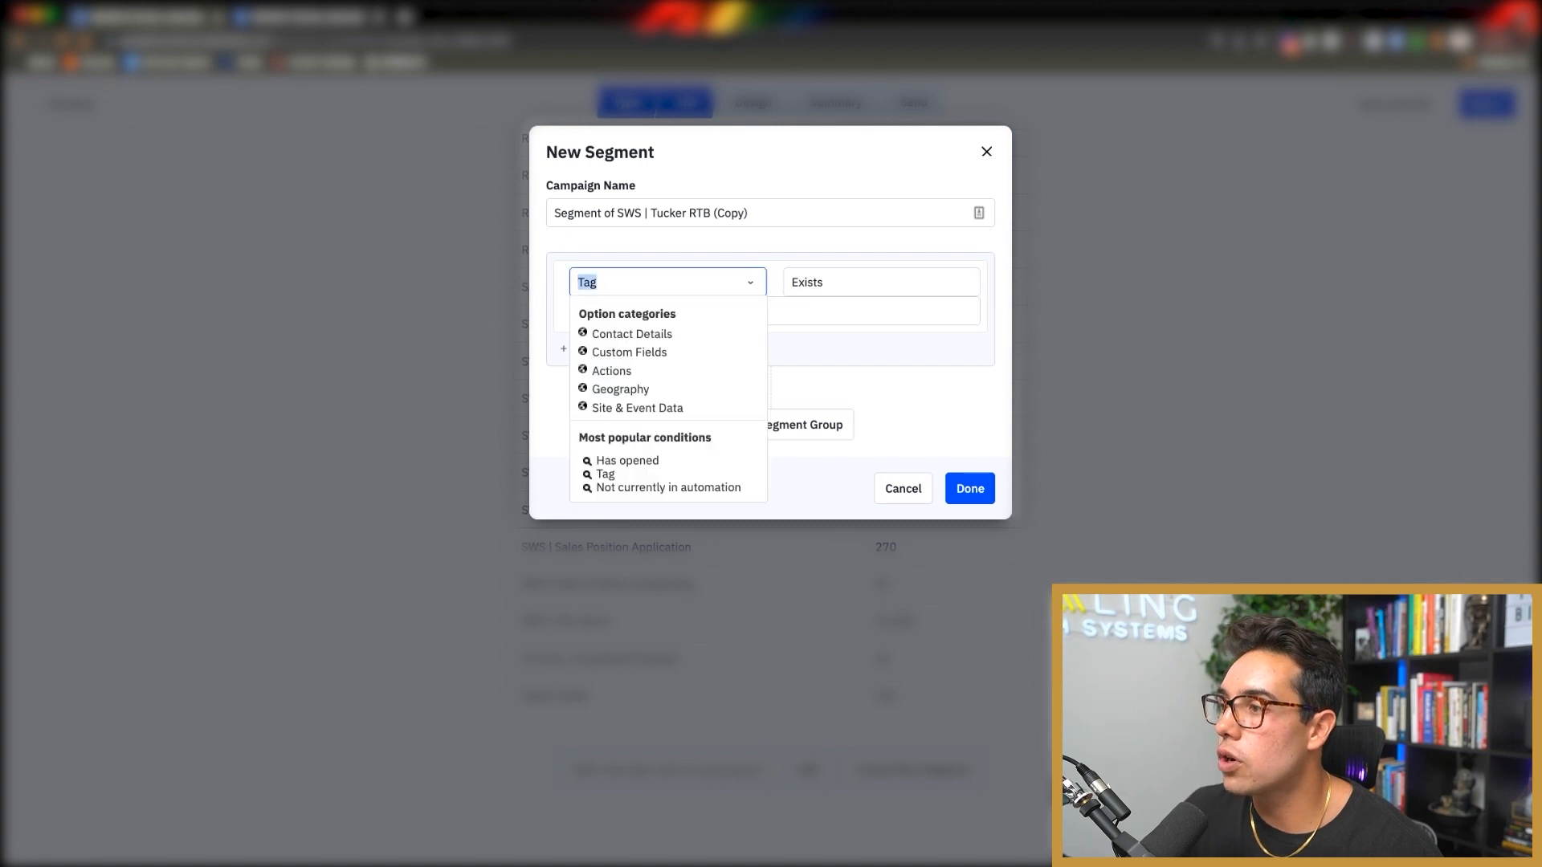
click(875, 311)
scroll(779, 450, down, 5)
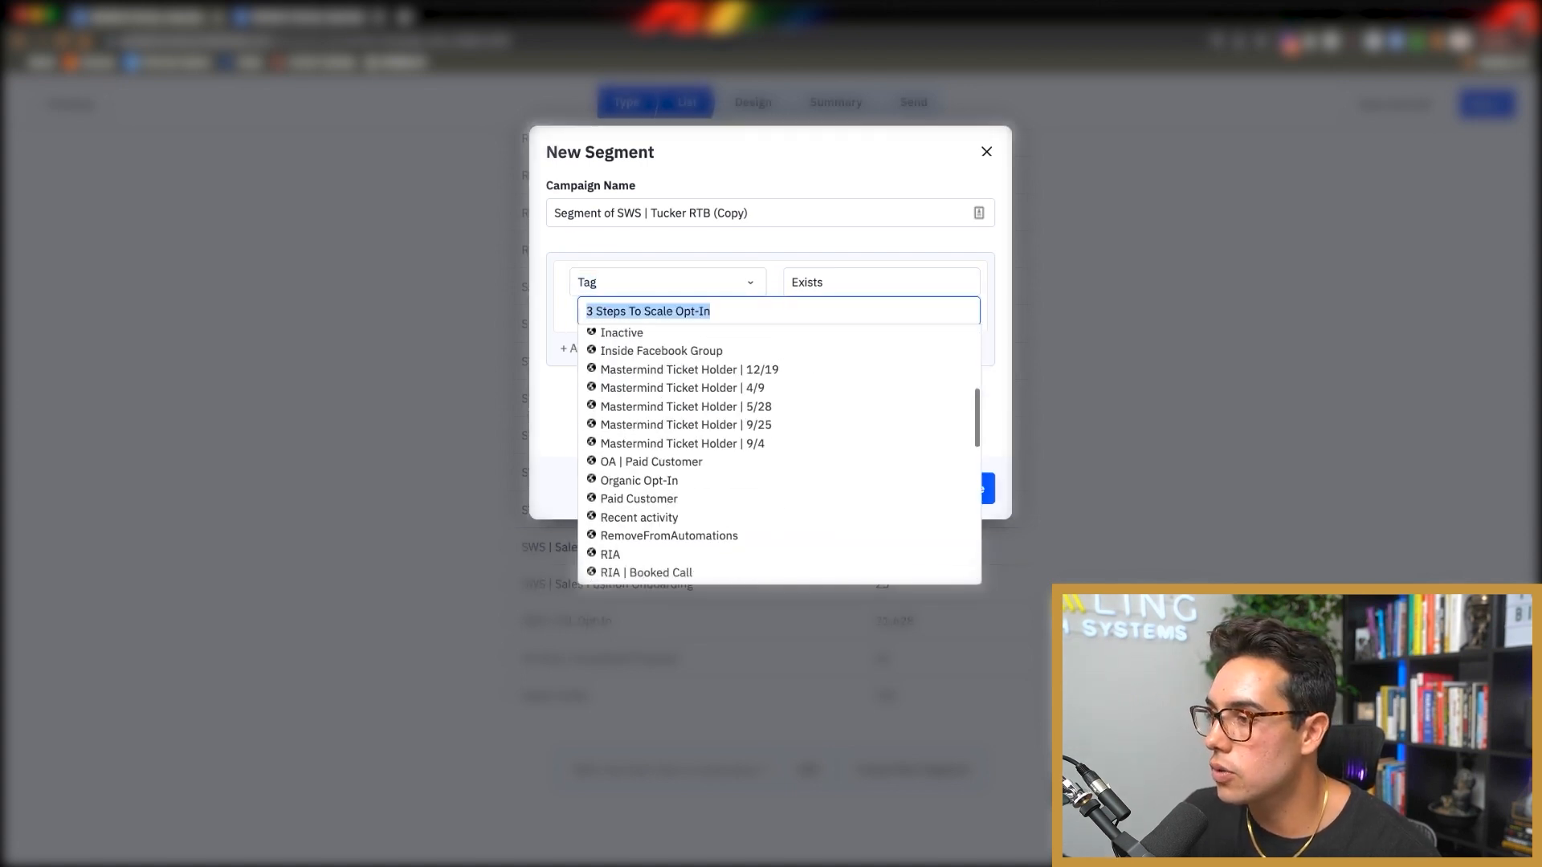
scroll(691, 436, up, 3)
click(690, 436)
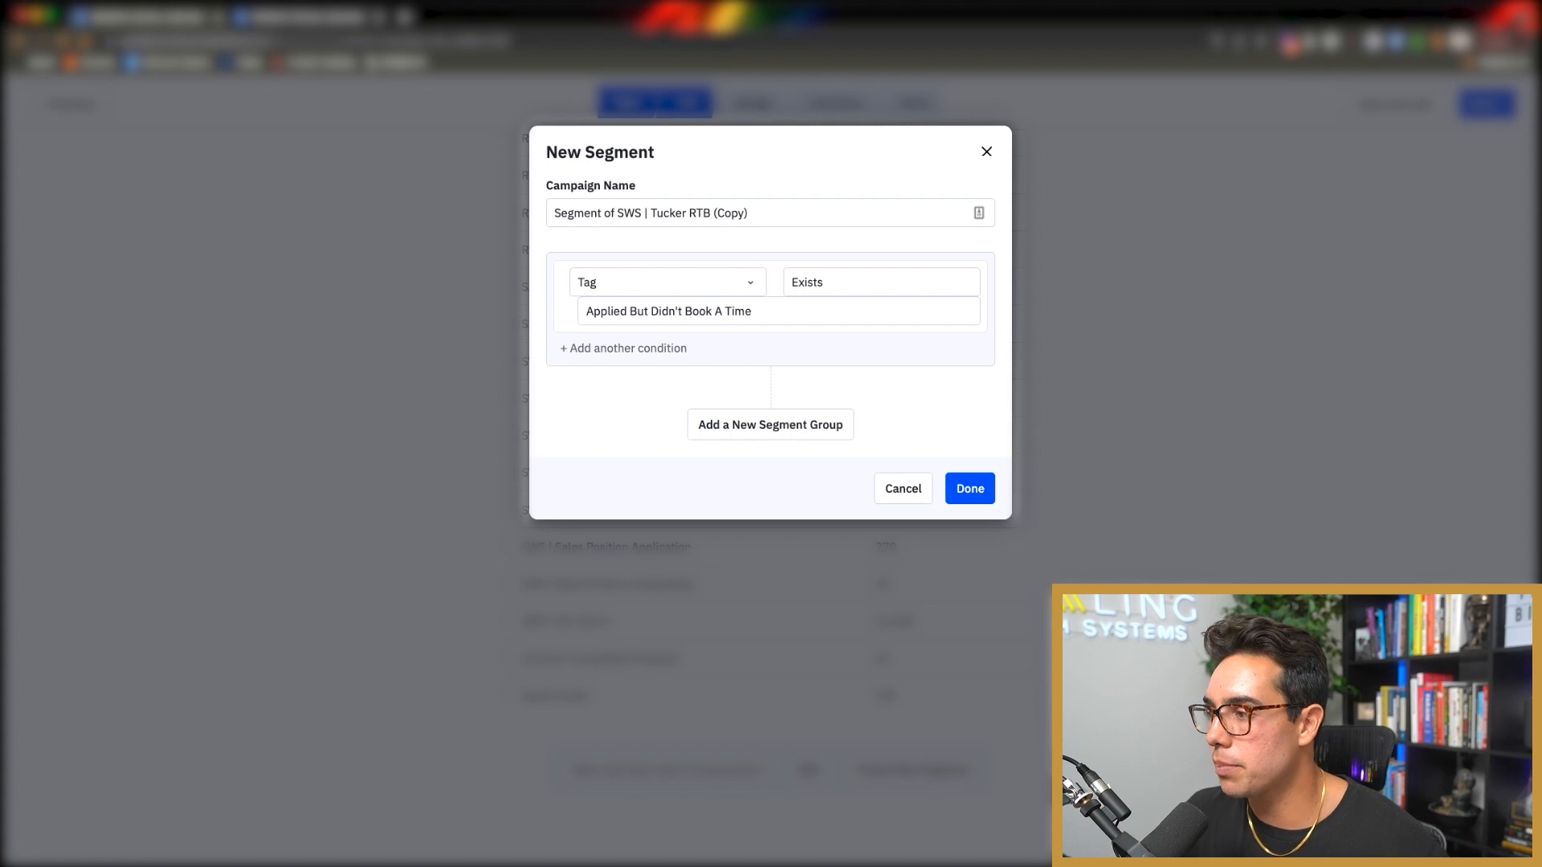
click(970, 488)
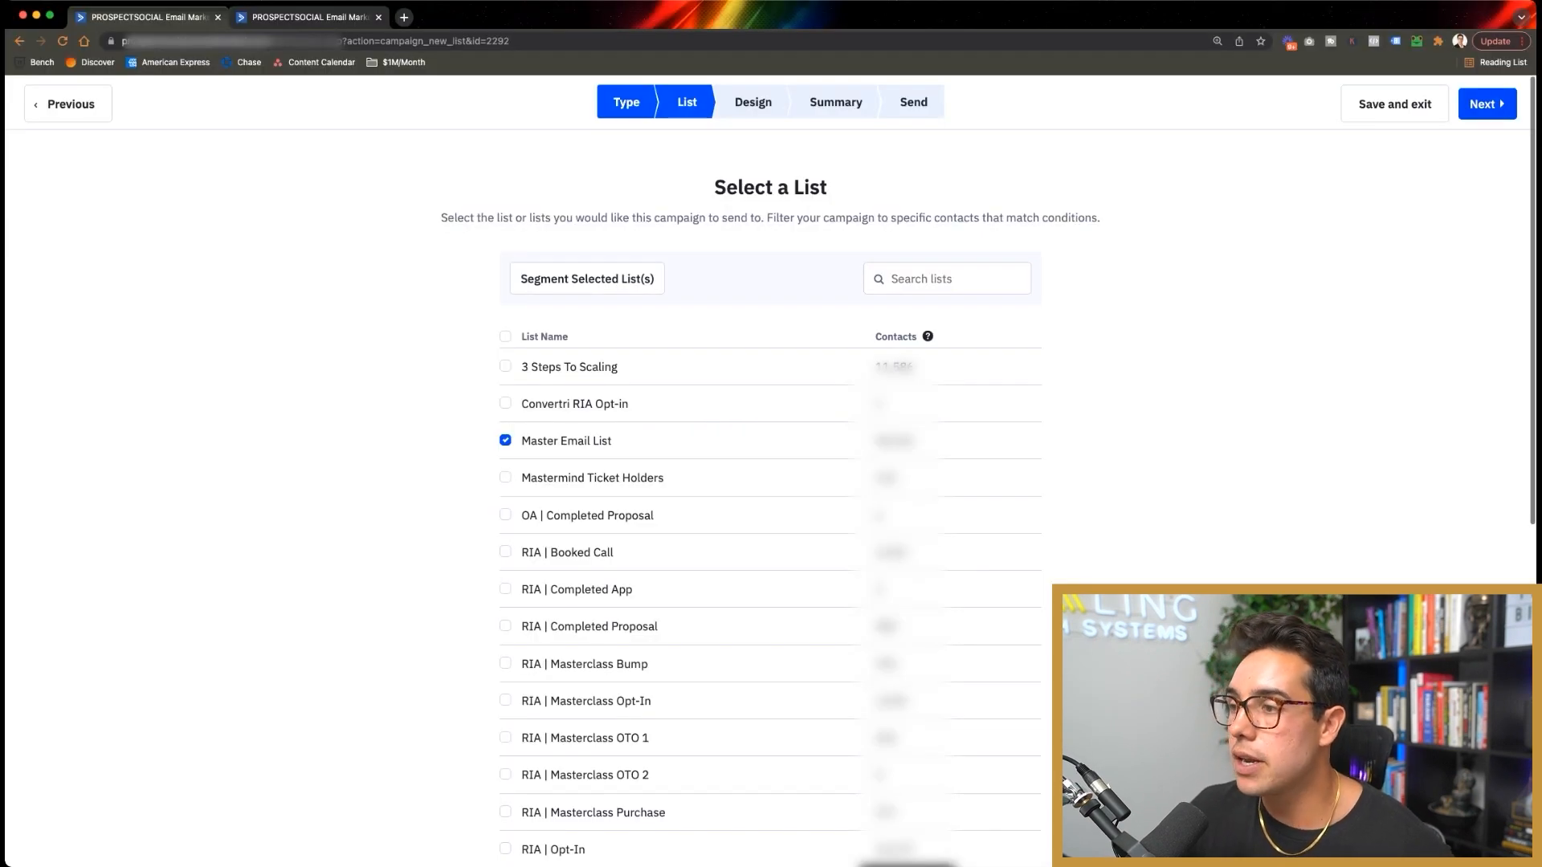
Step: Advance to the Design step and select the testimonial email's body text
click(1488, 105)
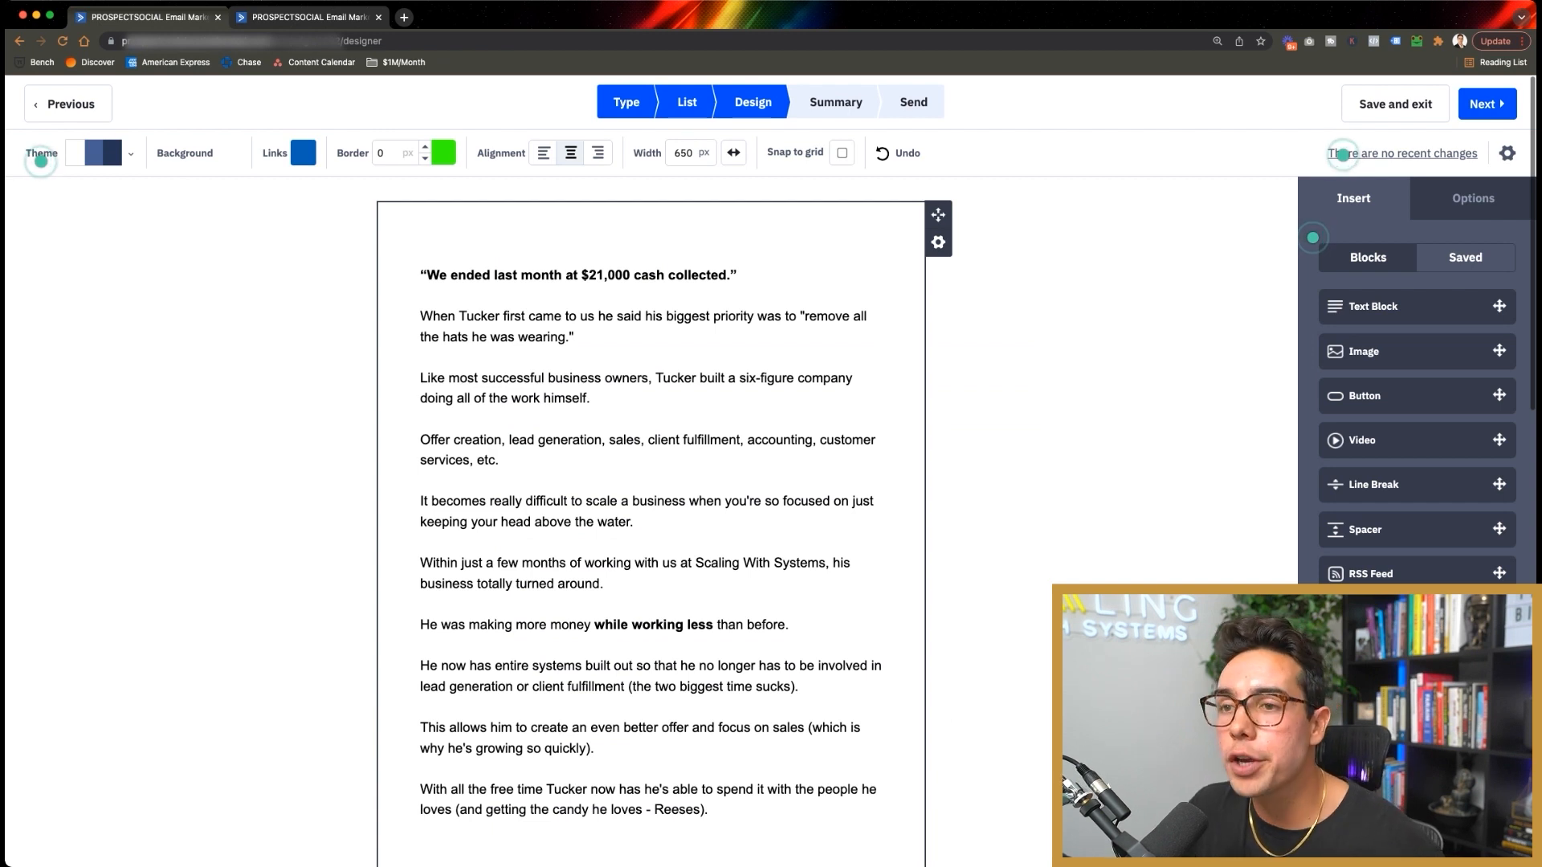
drag(623, 316, 789, 625)
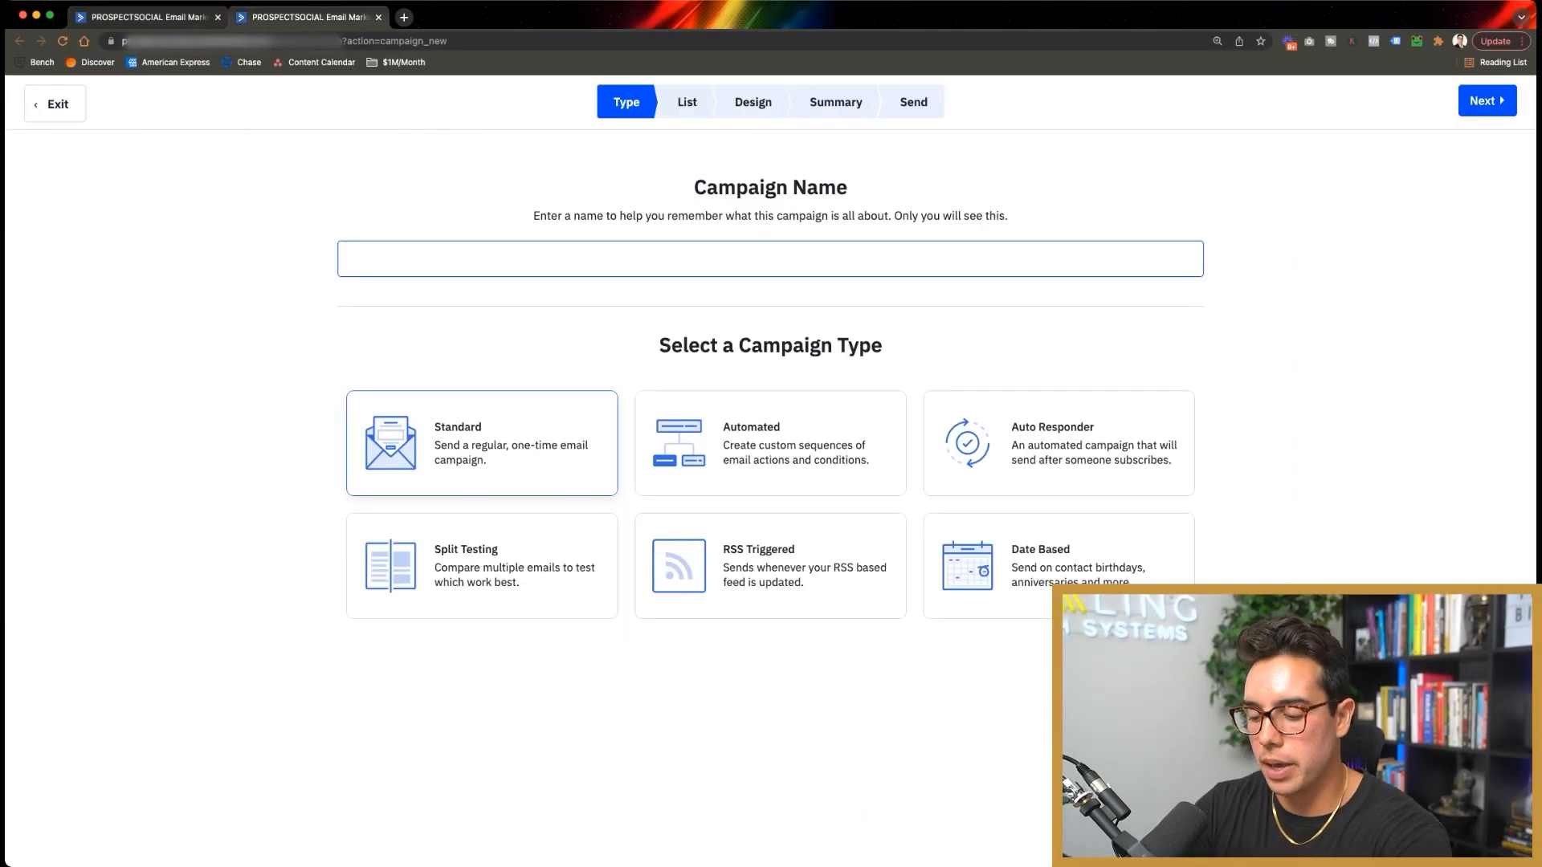
Step: Name the campaign 'sws | Client Testimonial', keep Master Email List, and advance to the templates
text(sws | )
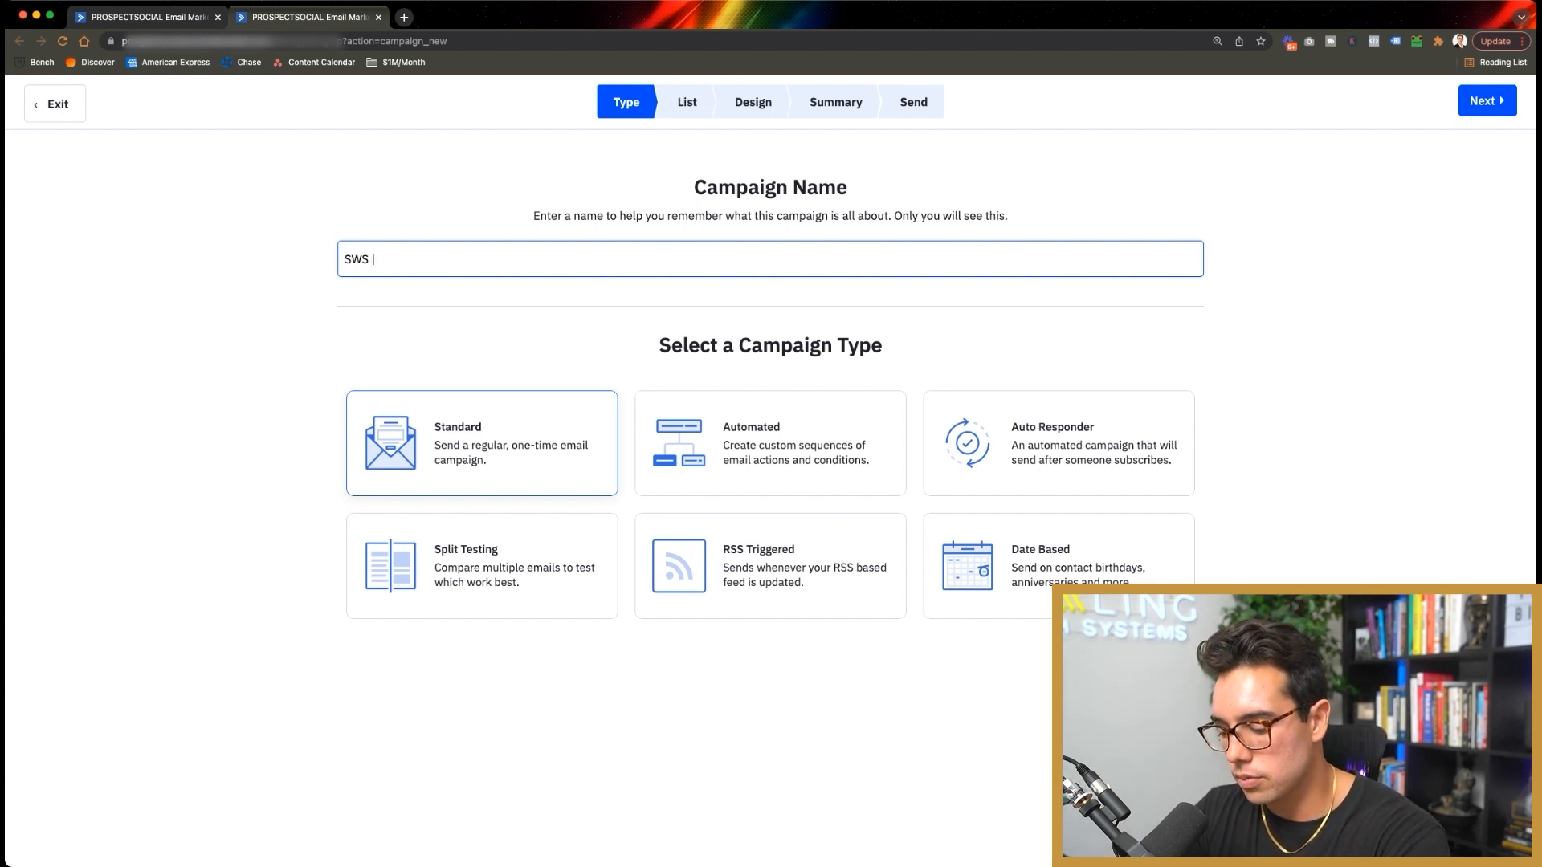
text(Client Testimonial)
key(Return)
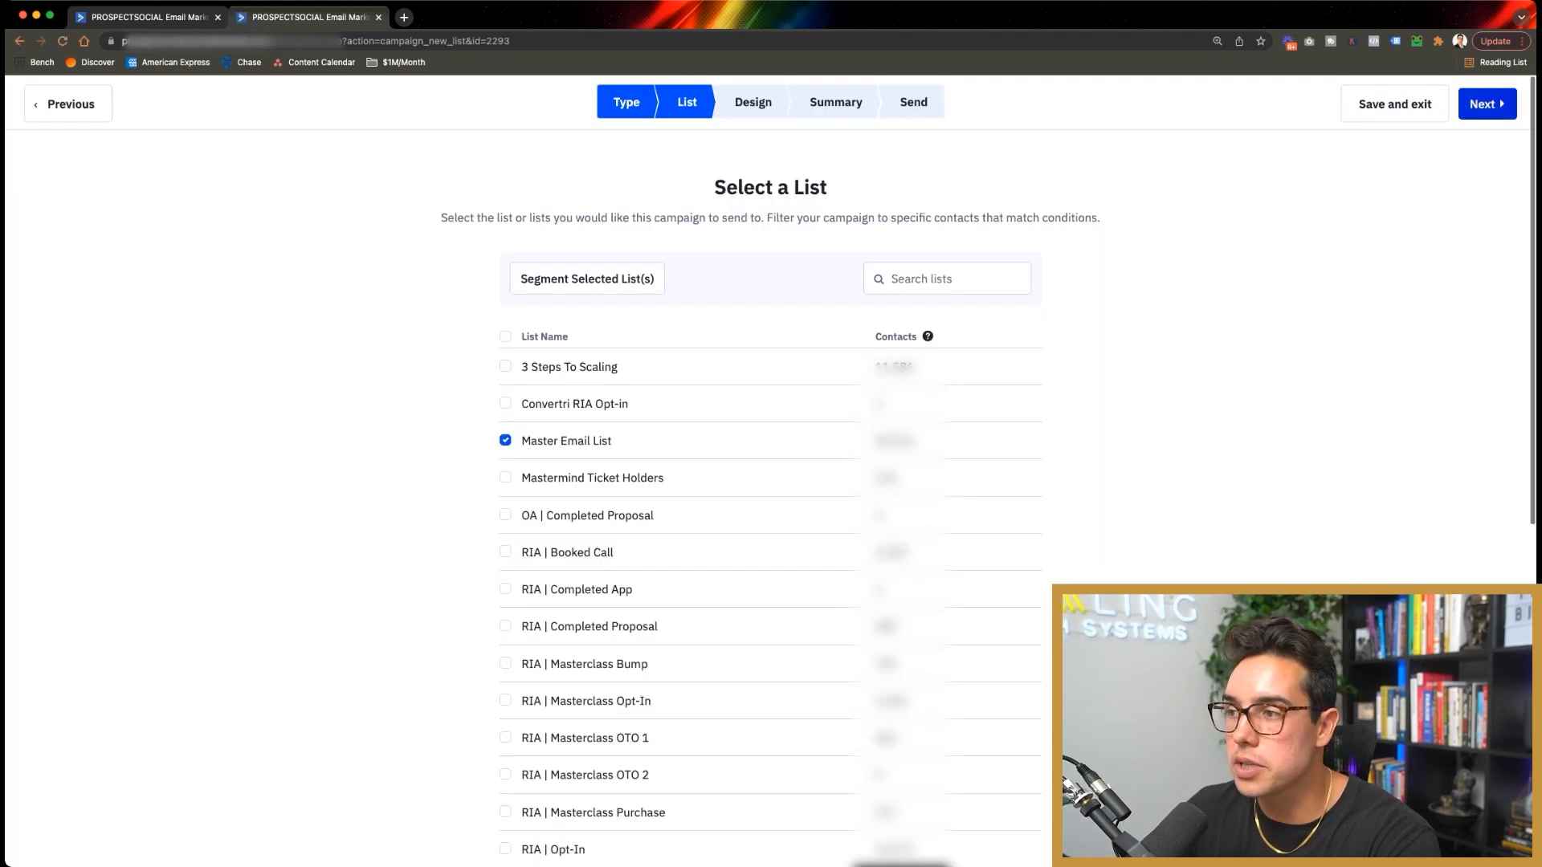
scroll(771, 474, down, 7)
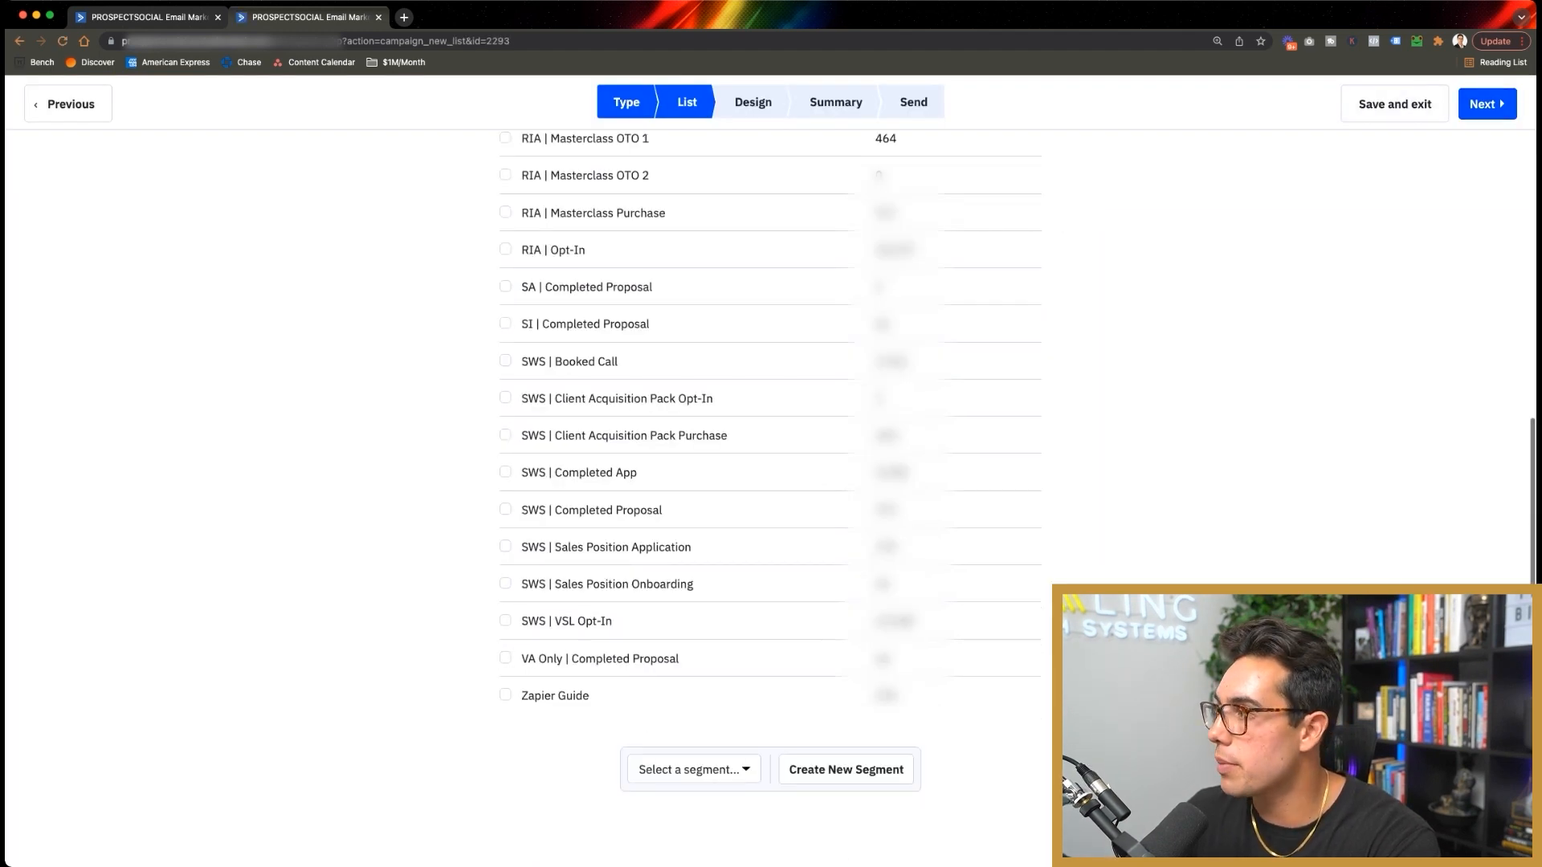
scroll(772, 474, up, 7)
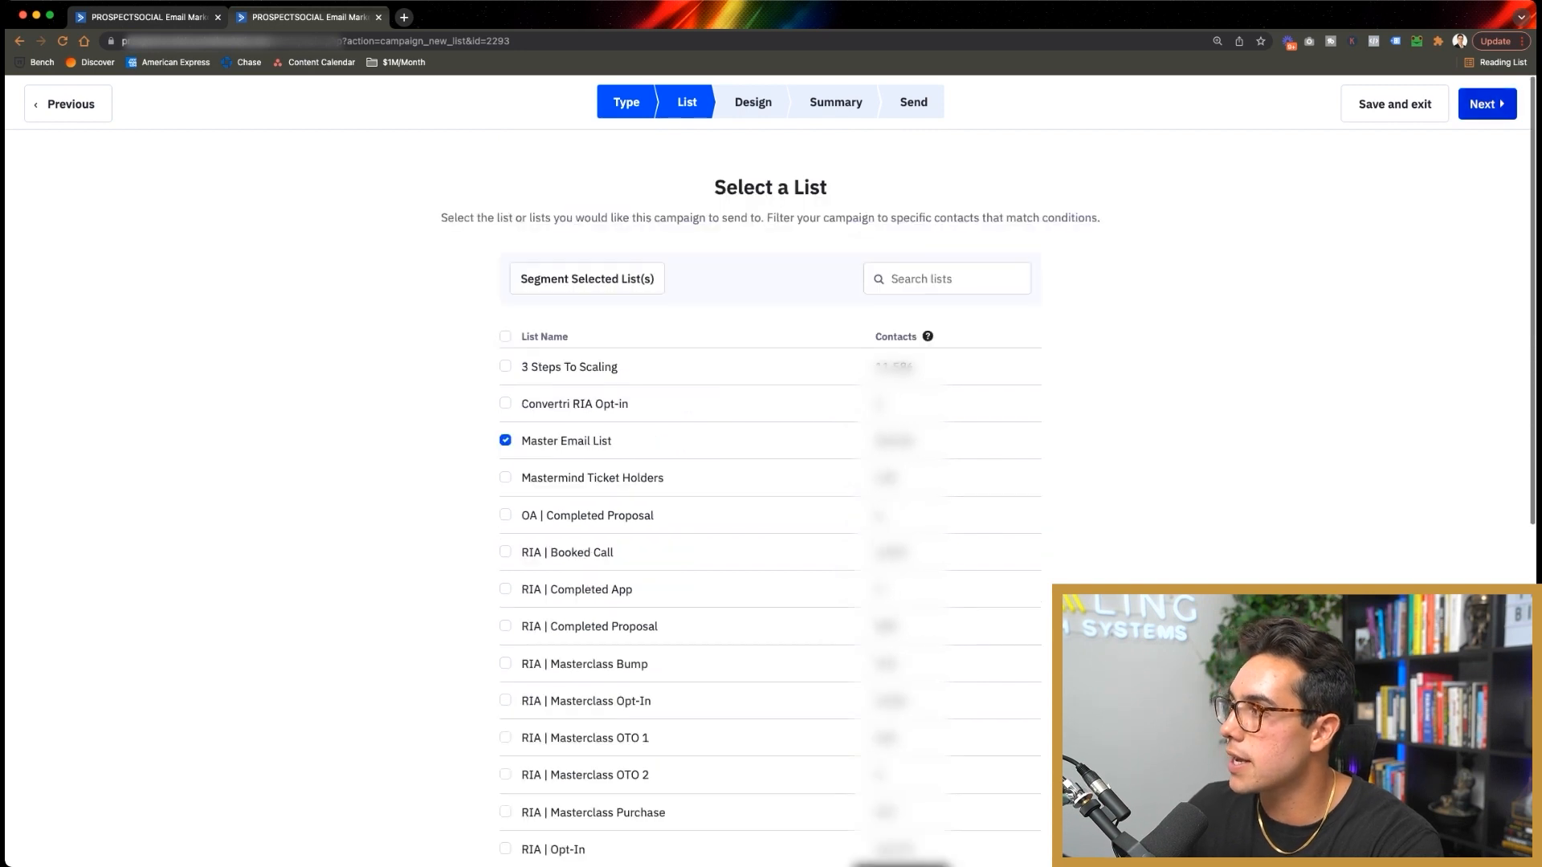
click(1488, 104)
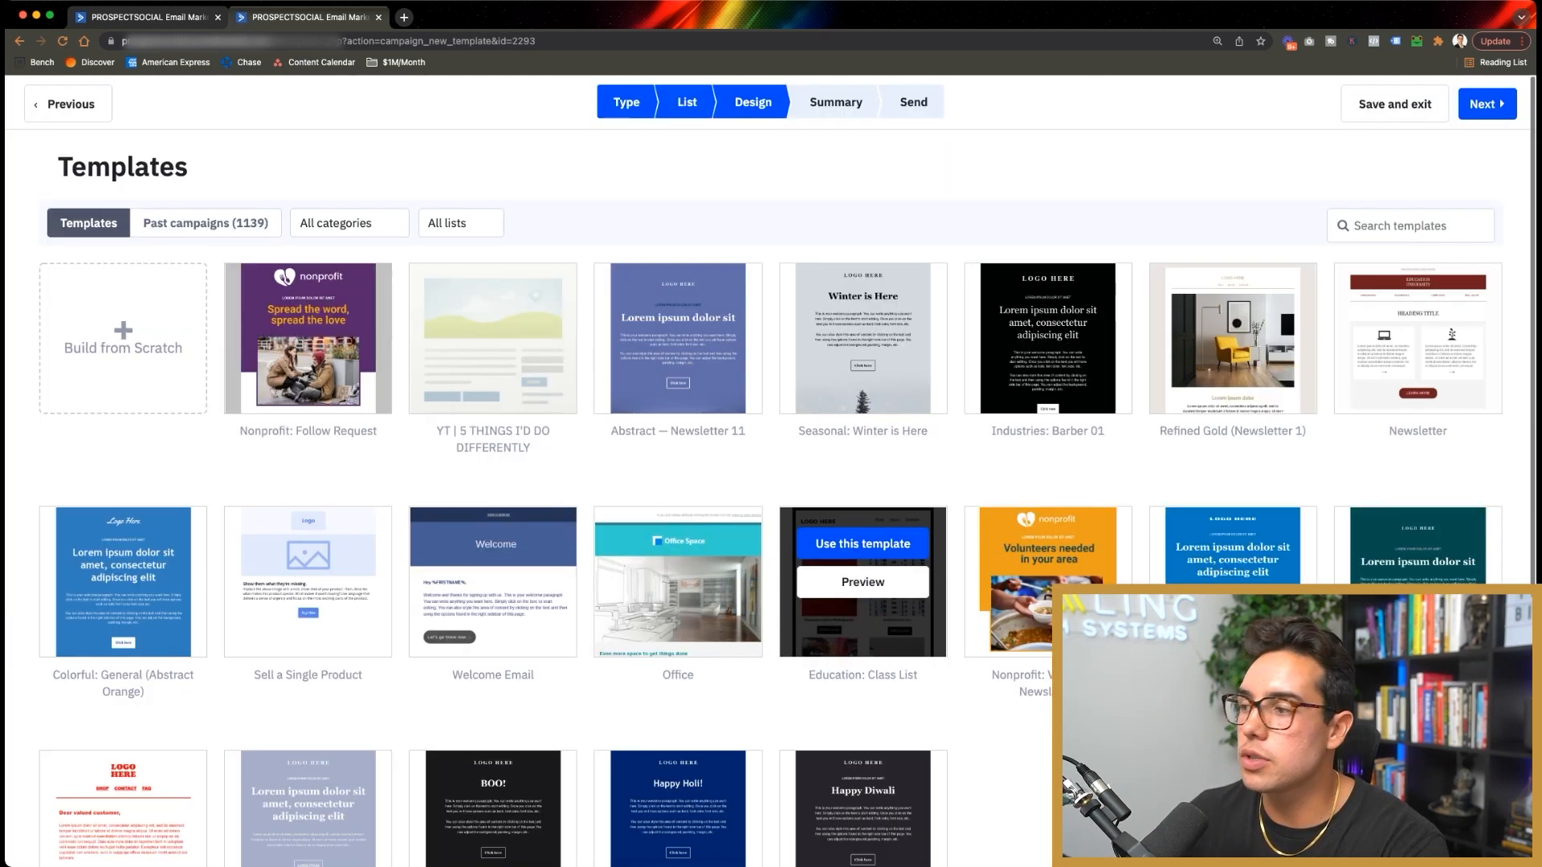
Step: Use the Industries: Barber 01 template with the email subject 'Client Testimonial'
scroll(1048, 555, down, 1)
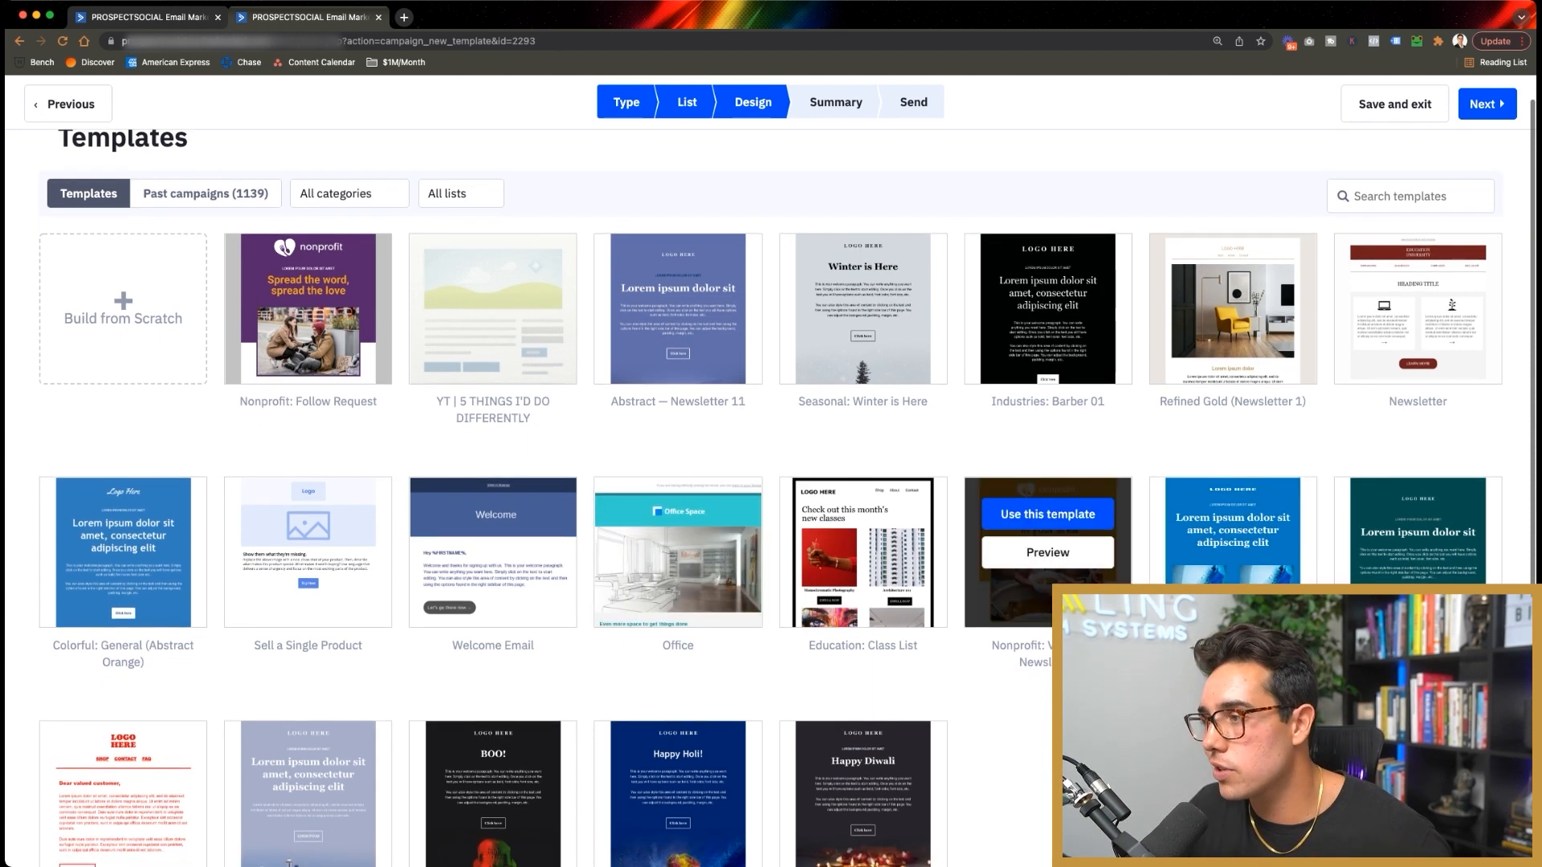
scroll(864, 554, down, 3)
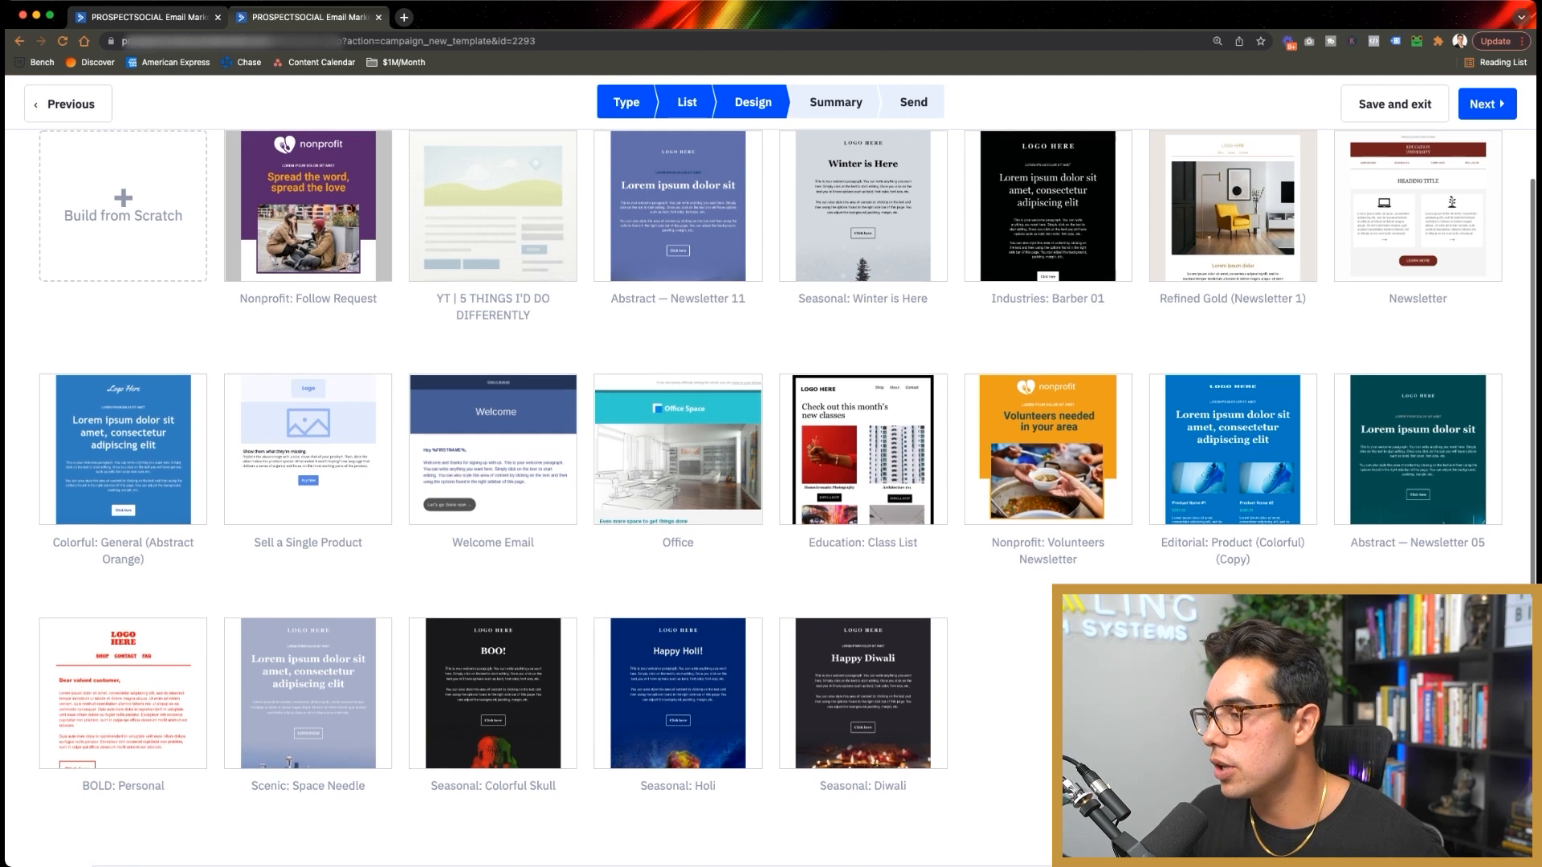
scroll(1233, 321, up, 4)
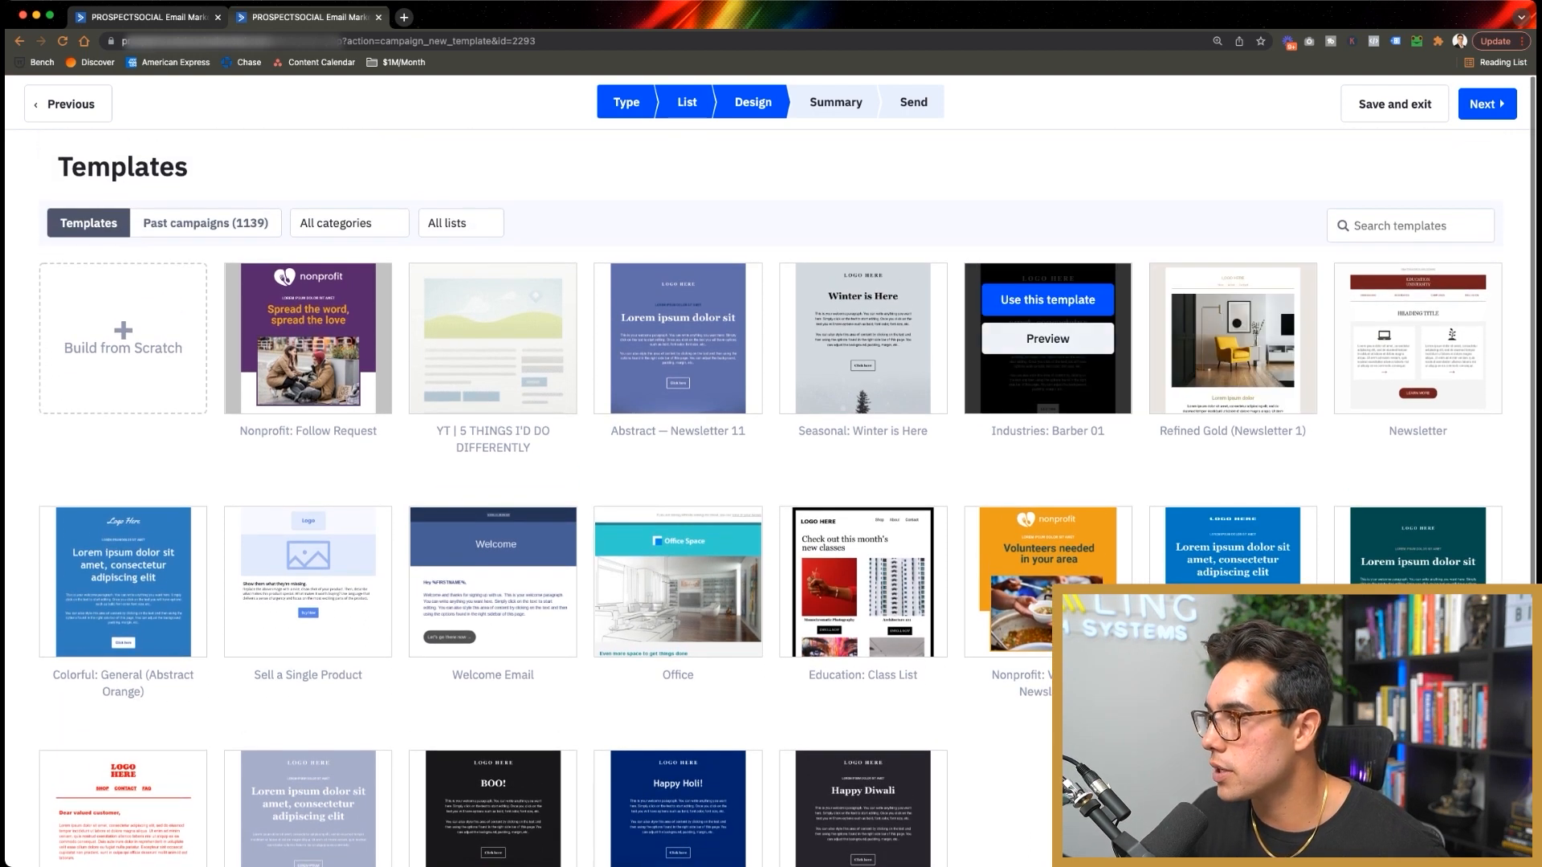
click(1048, 299)
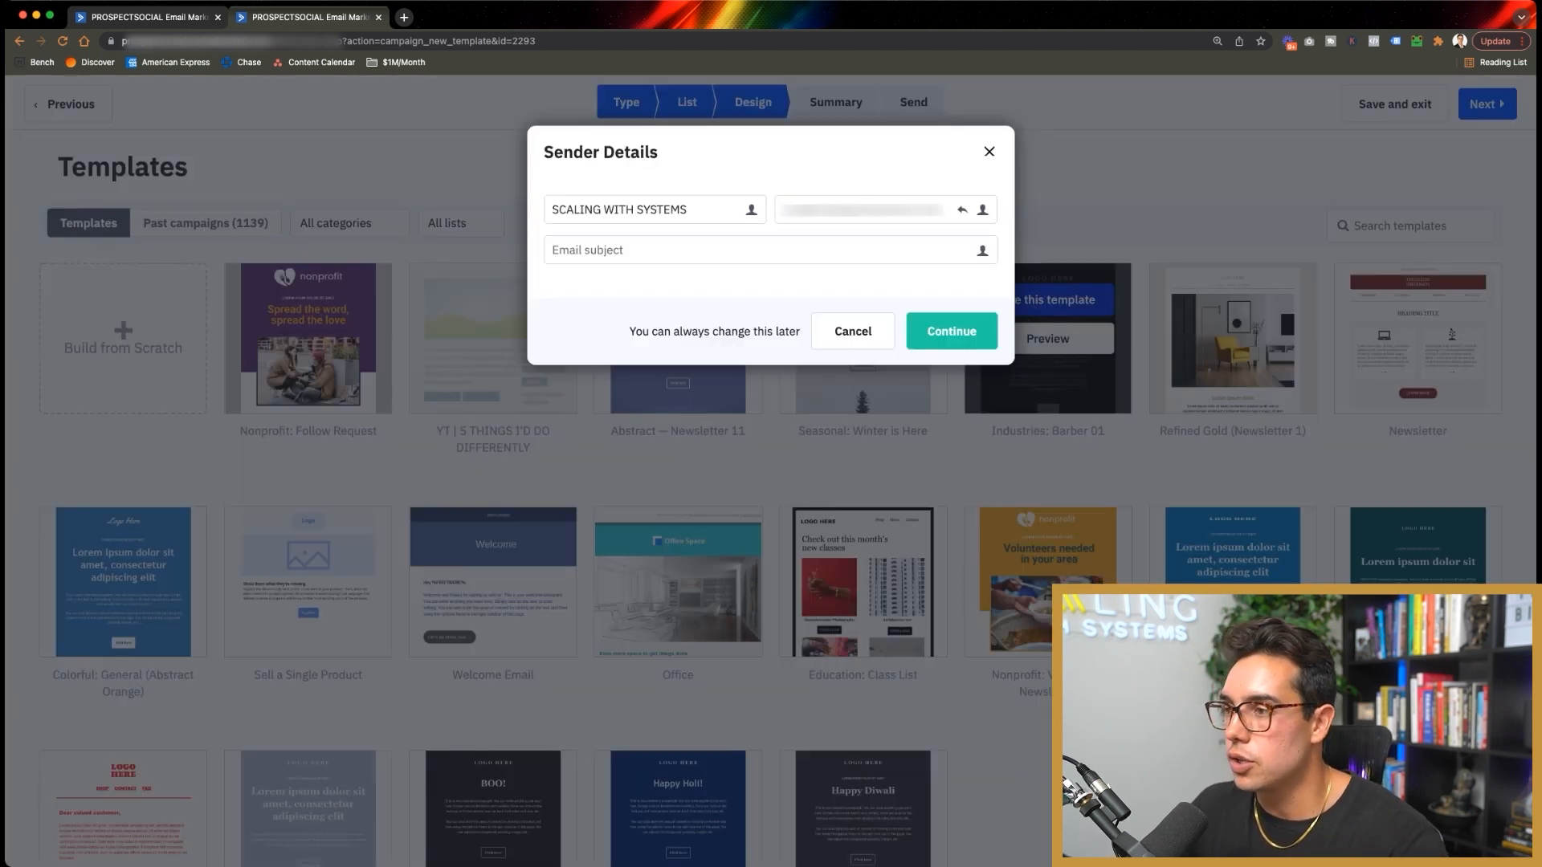
text(Client Testimonial)
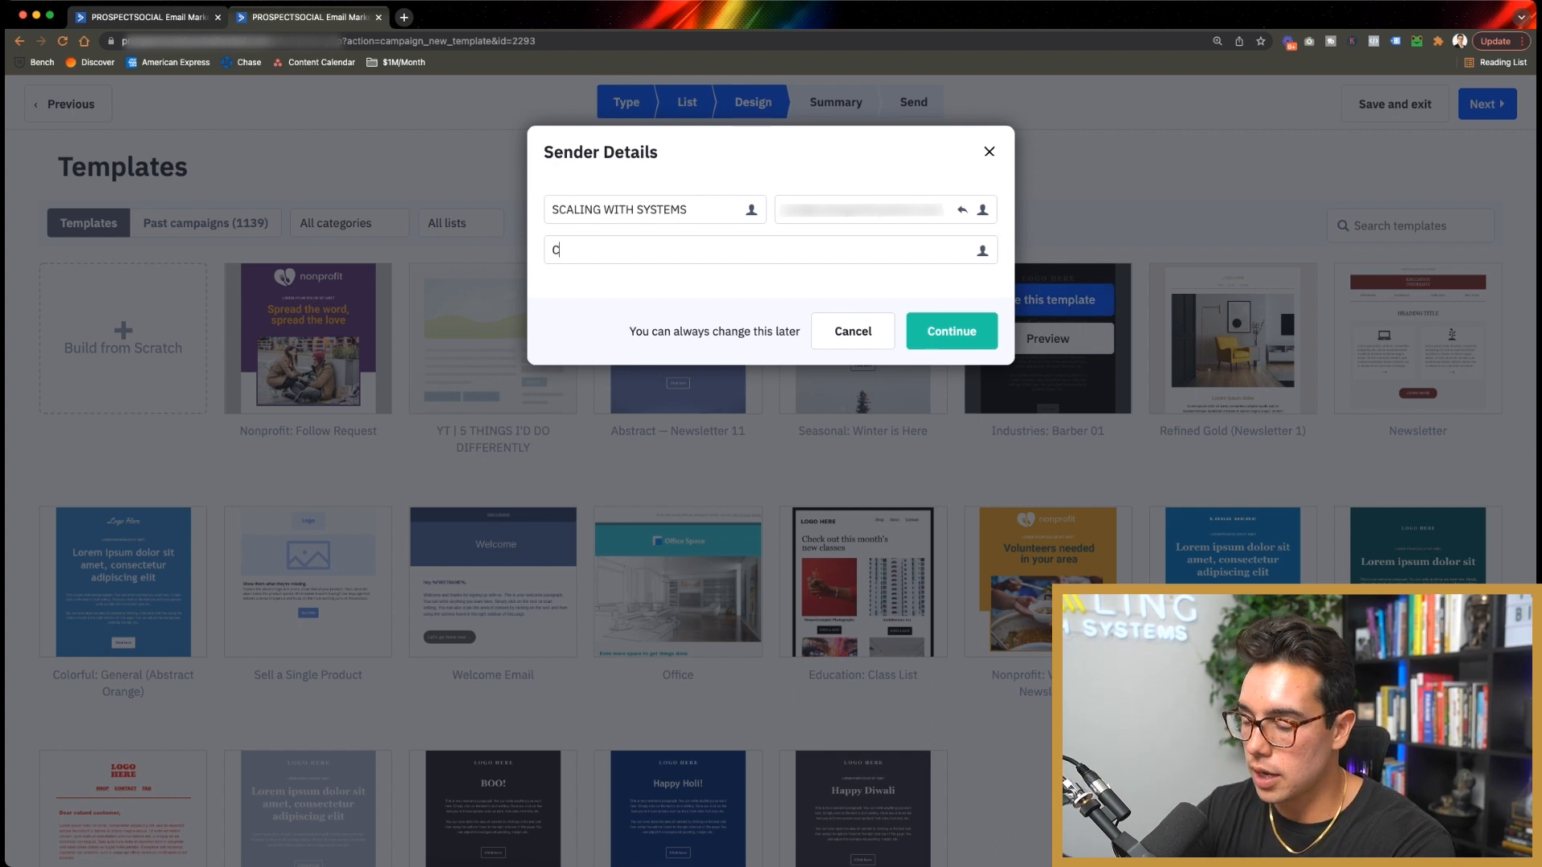
key(Return)
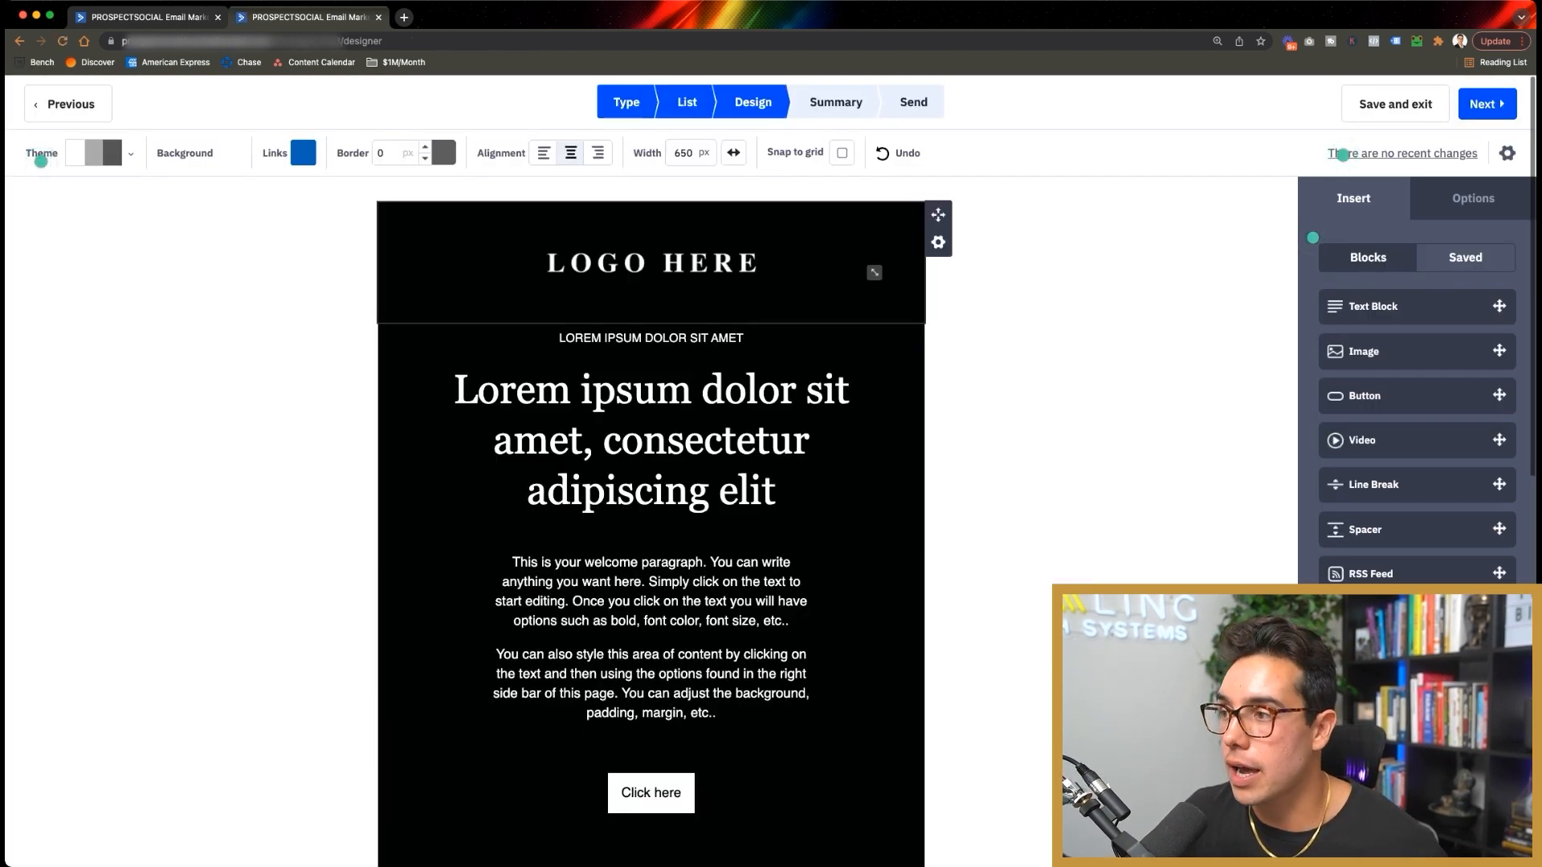
Step: Change the email's main heading to 'You're Client Testimonial'
click(654, 264)
click(656, 390)
triple_click(885, 402)
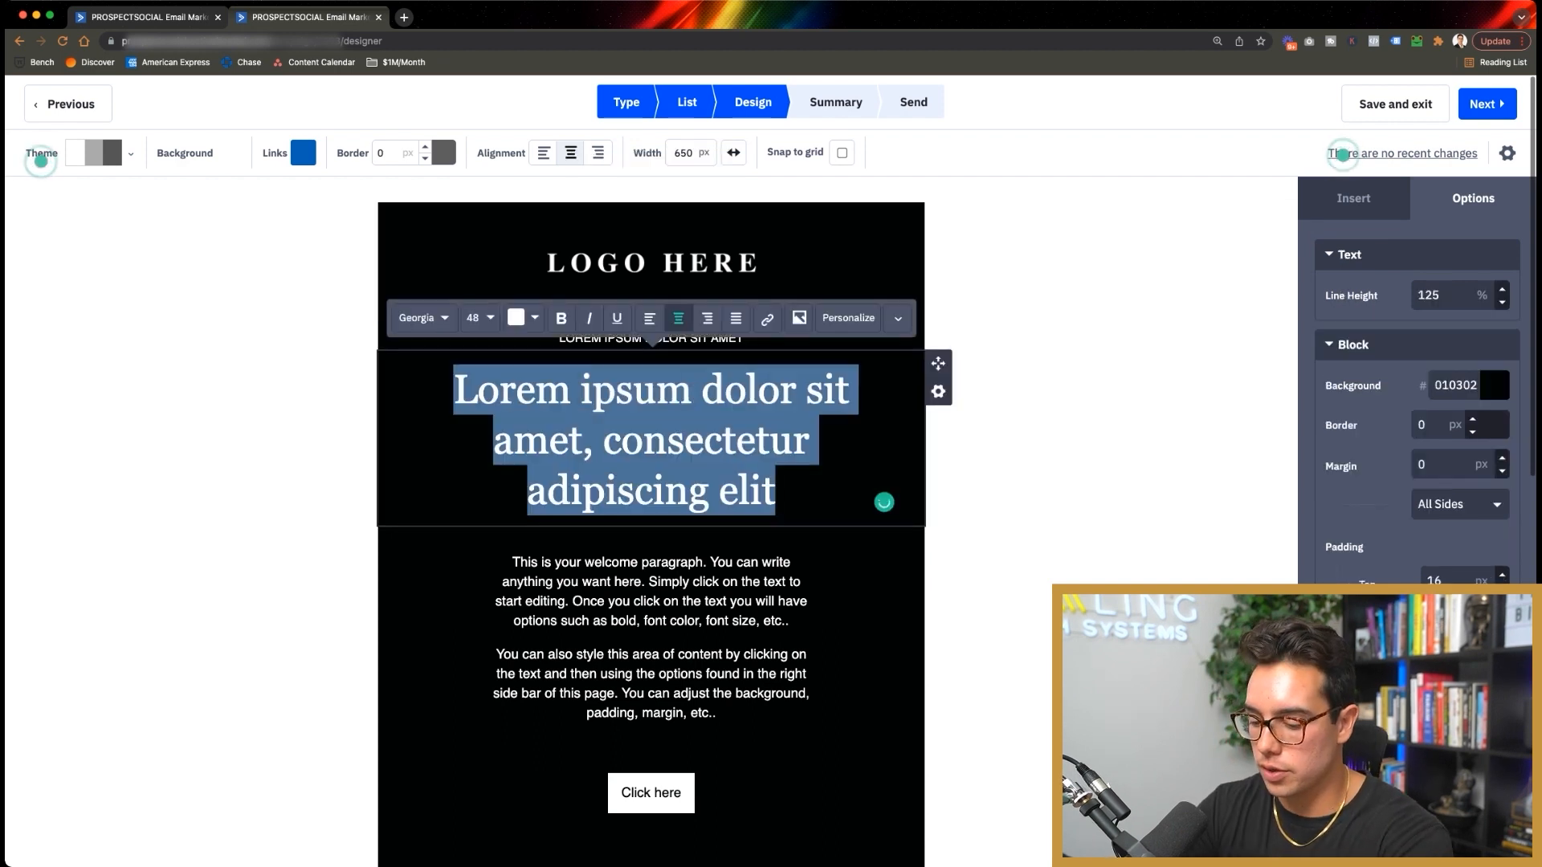
text(You're Client Testimonial)
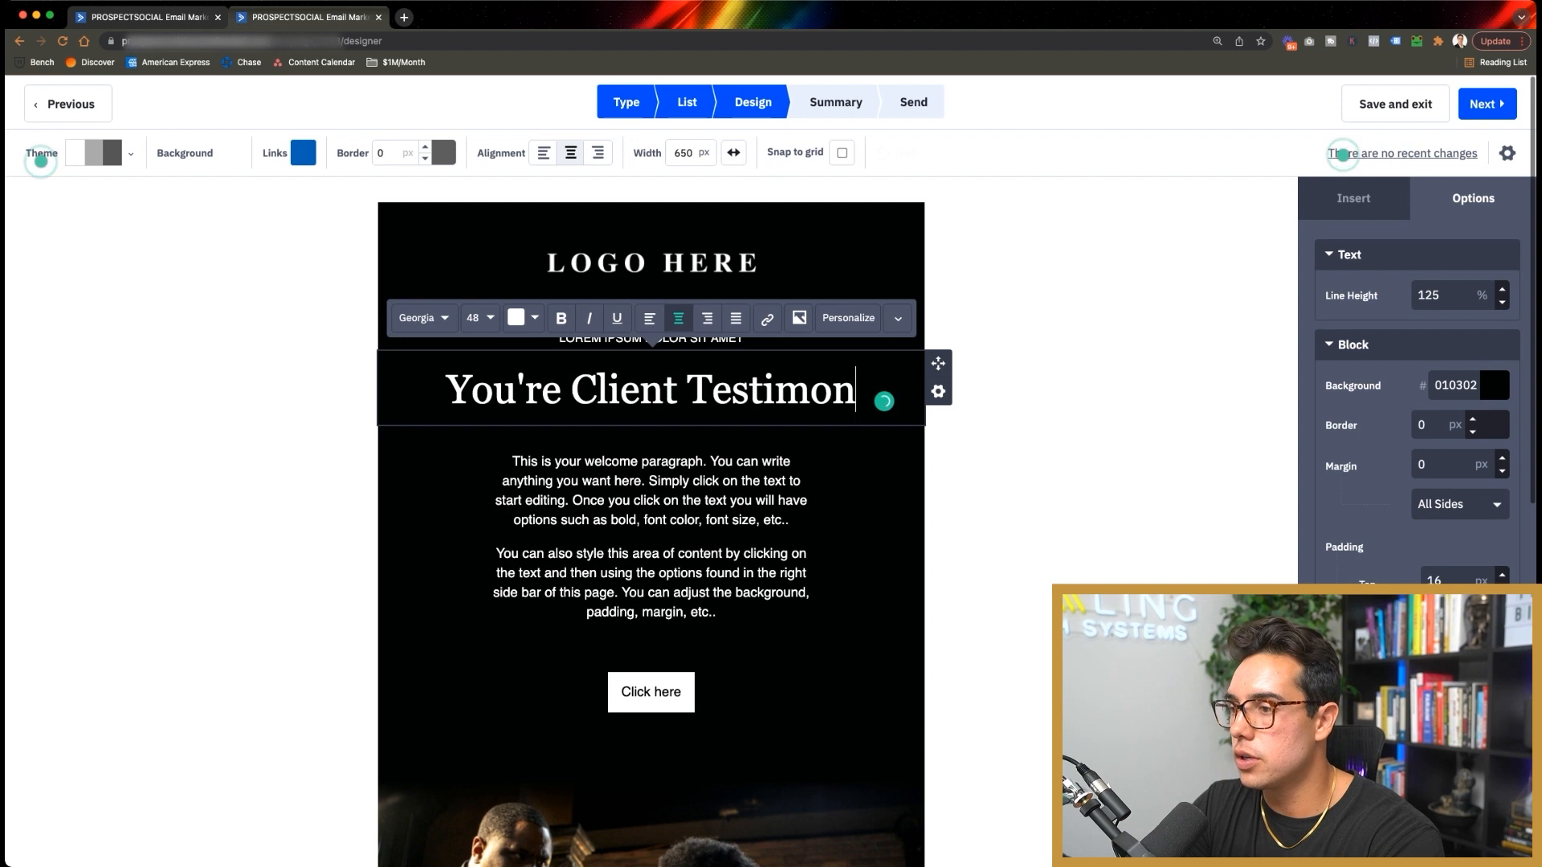
Step: Edit the Click here button's link so it ends in /apply
click(576, 454)
scroll(575, 454, down, 3)
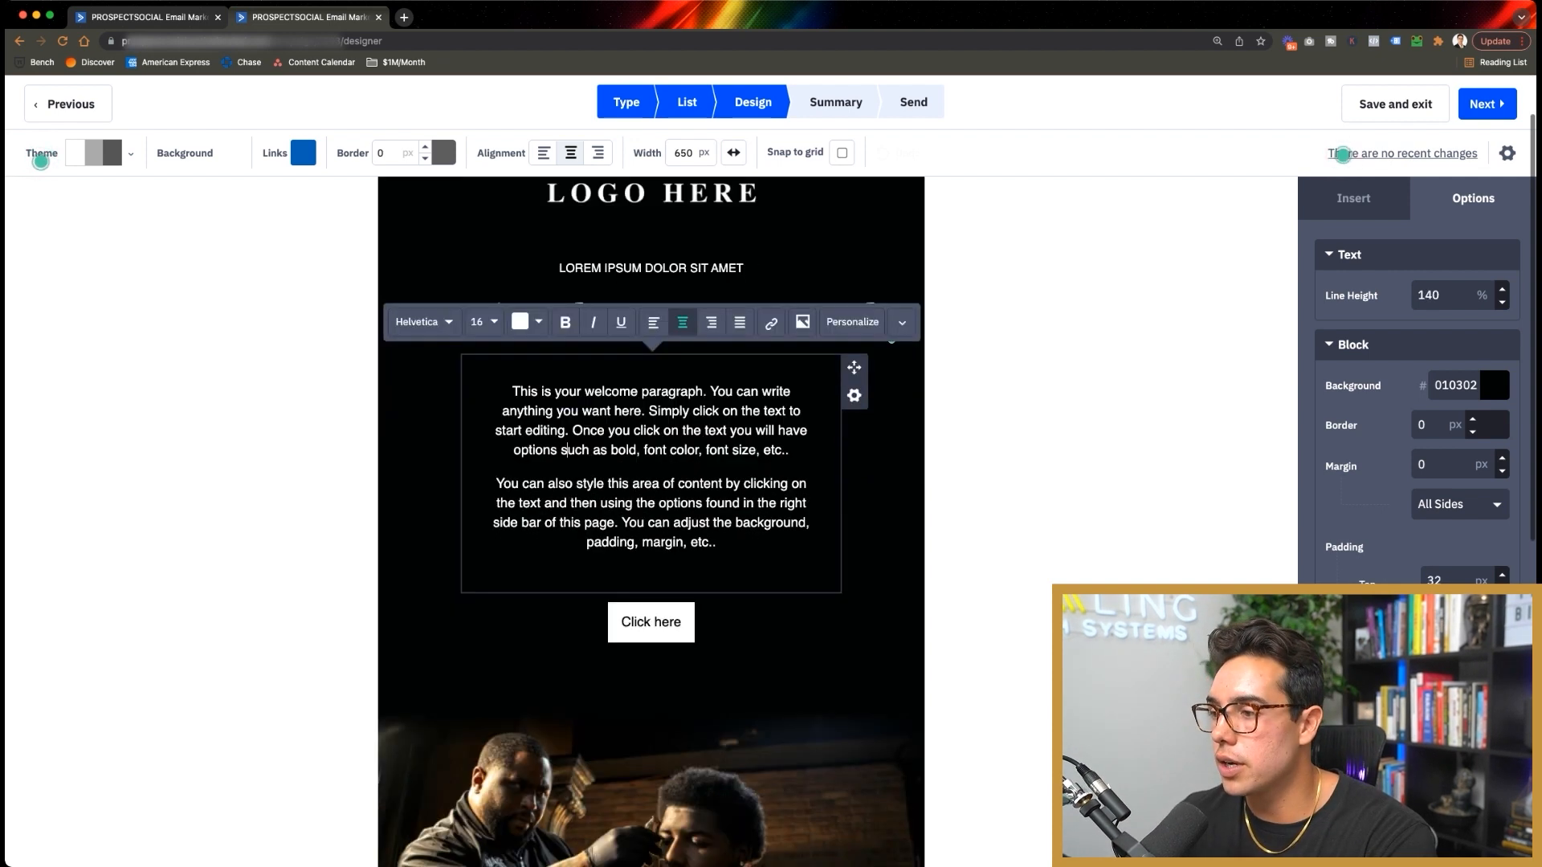
click(663, 443)
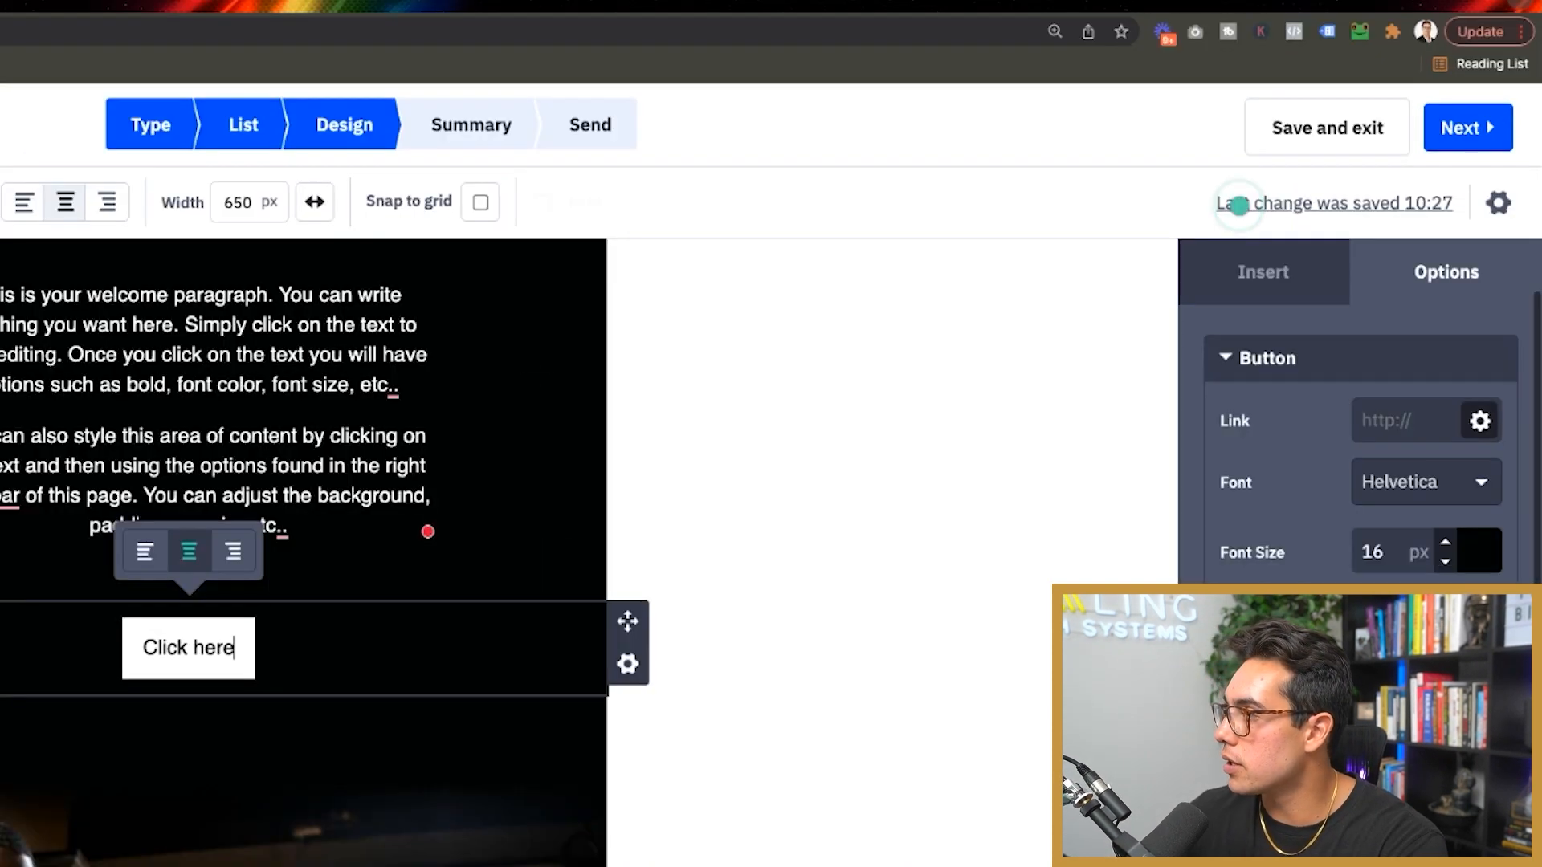
text(nn)
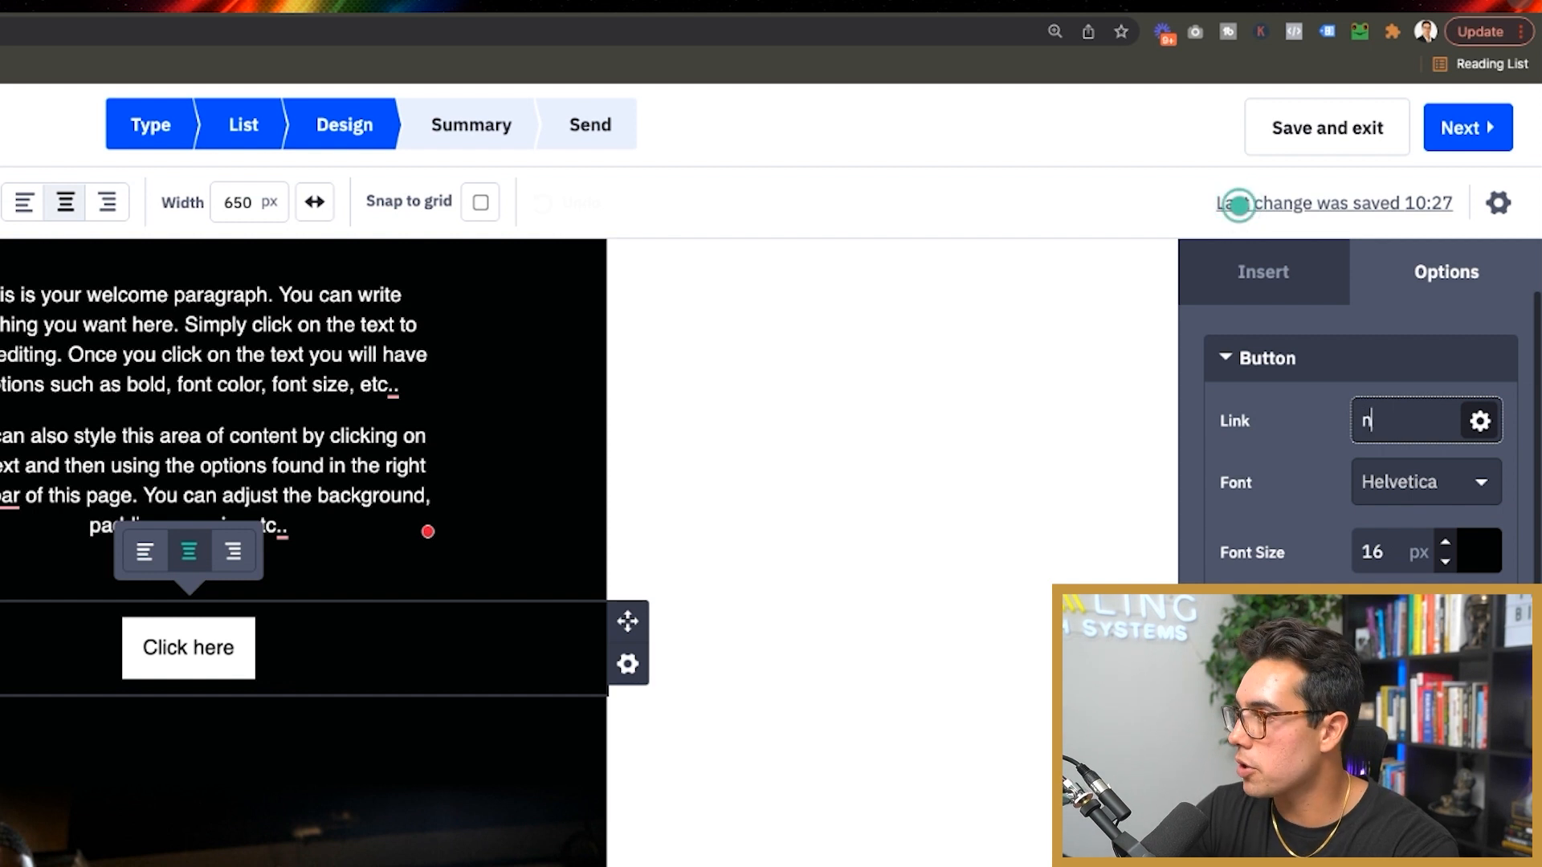
key(alt+shift+Left)
key(alt+shift+Left)
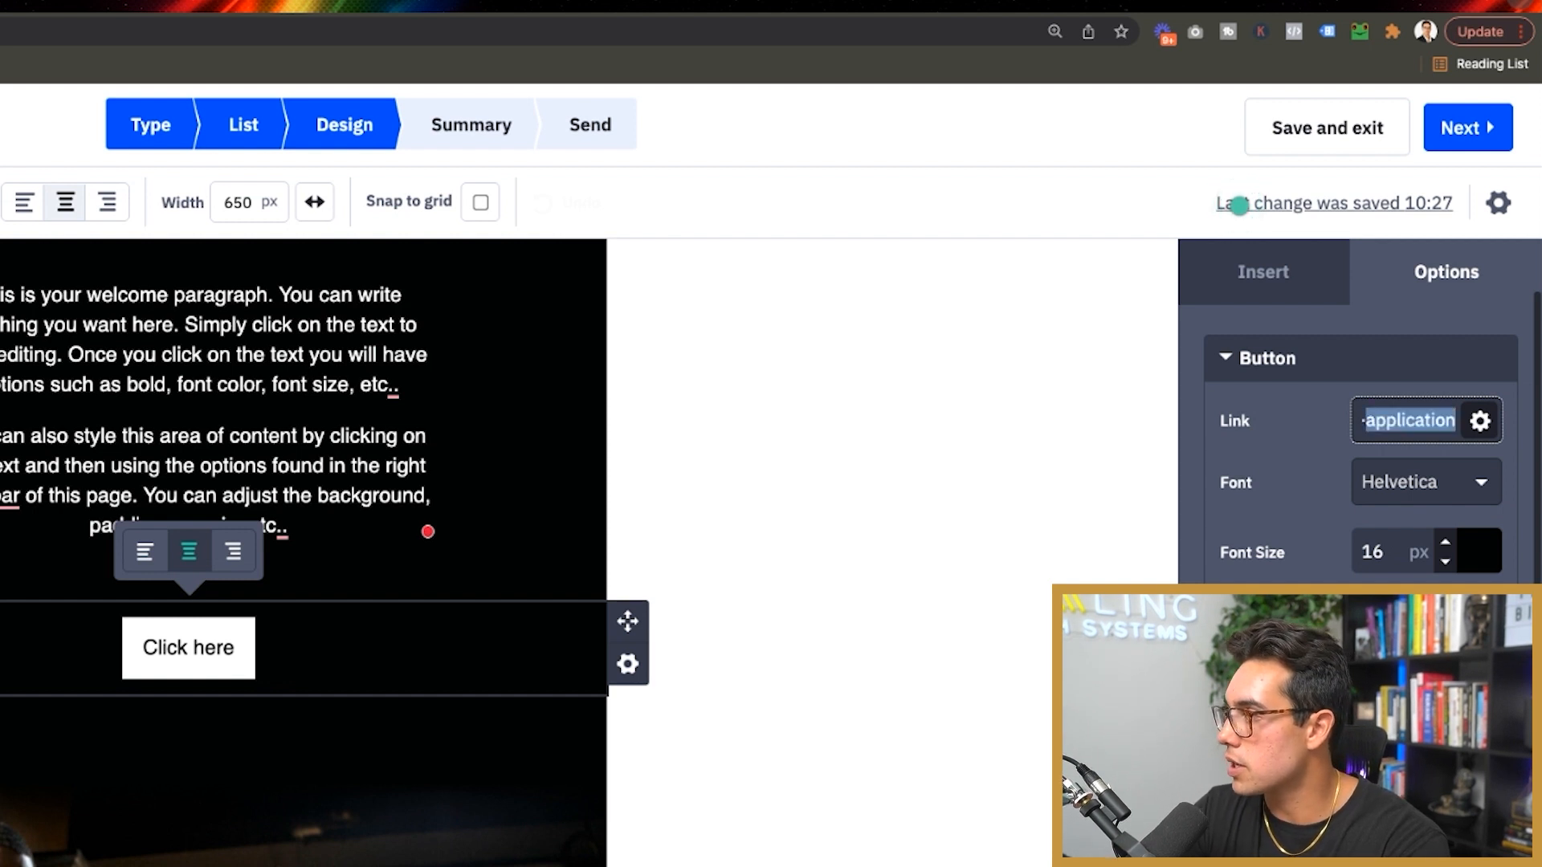
key(BackSpace)
text(apply)
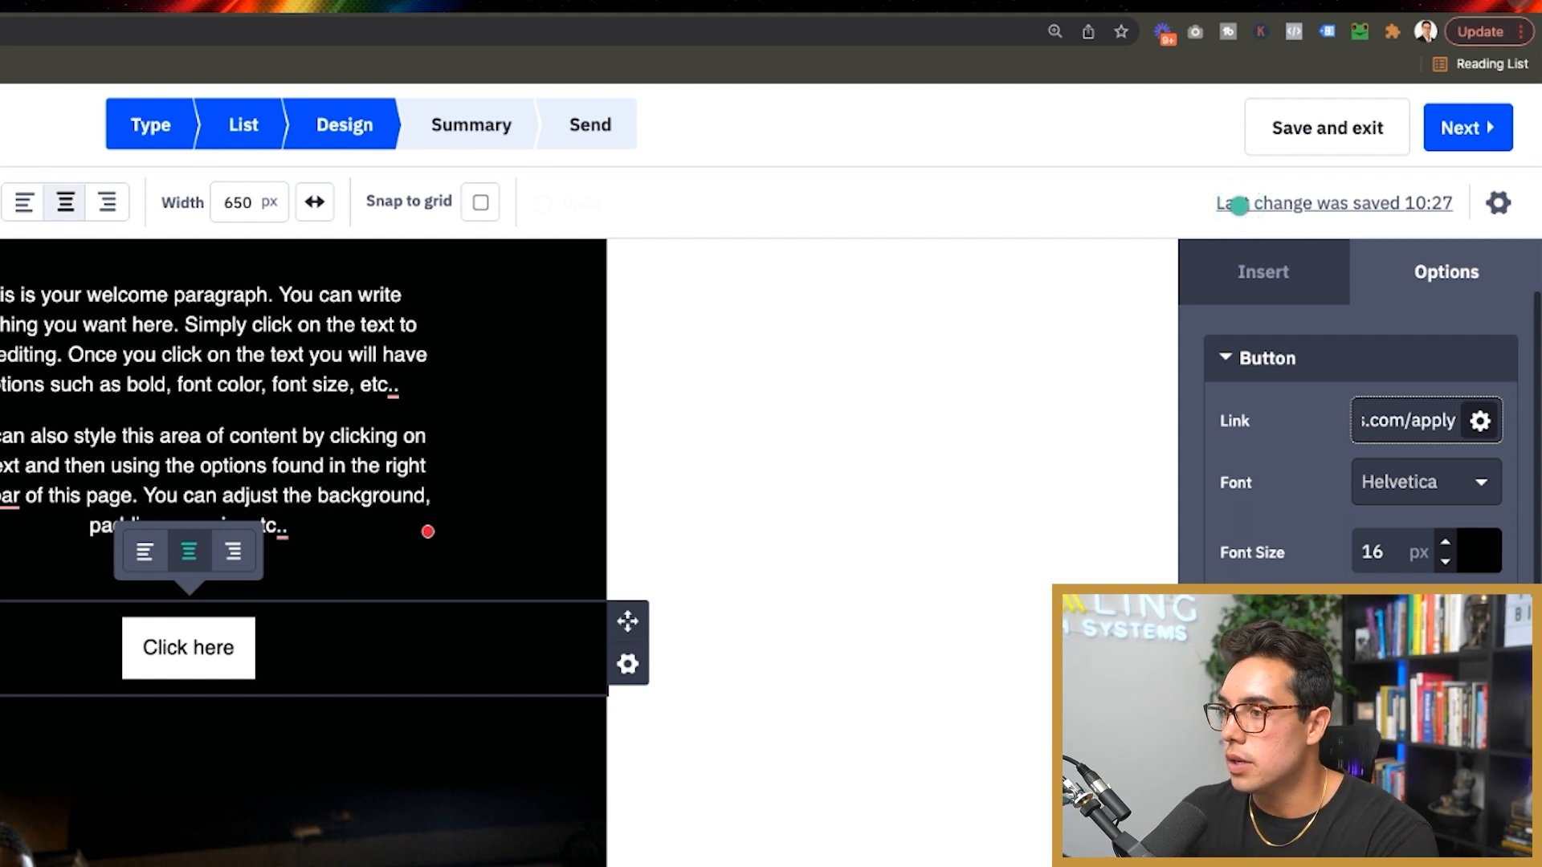
click(1239, 206)
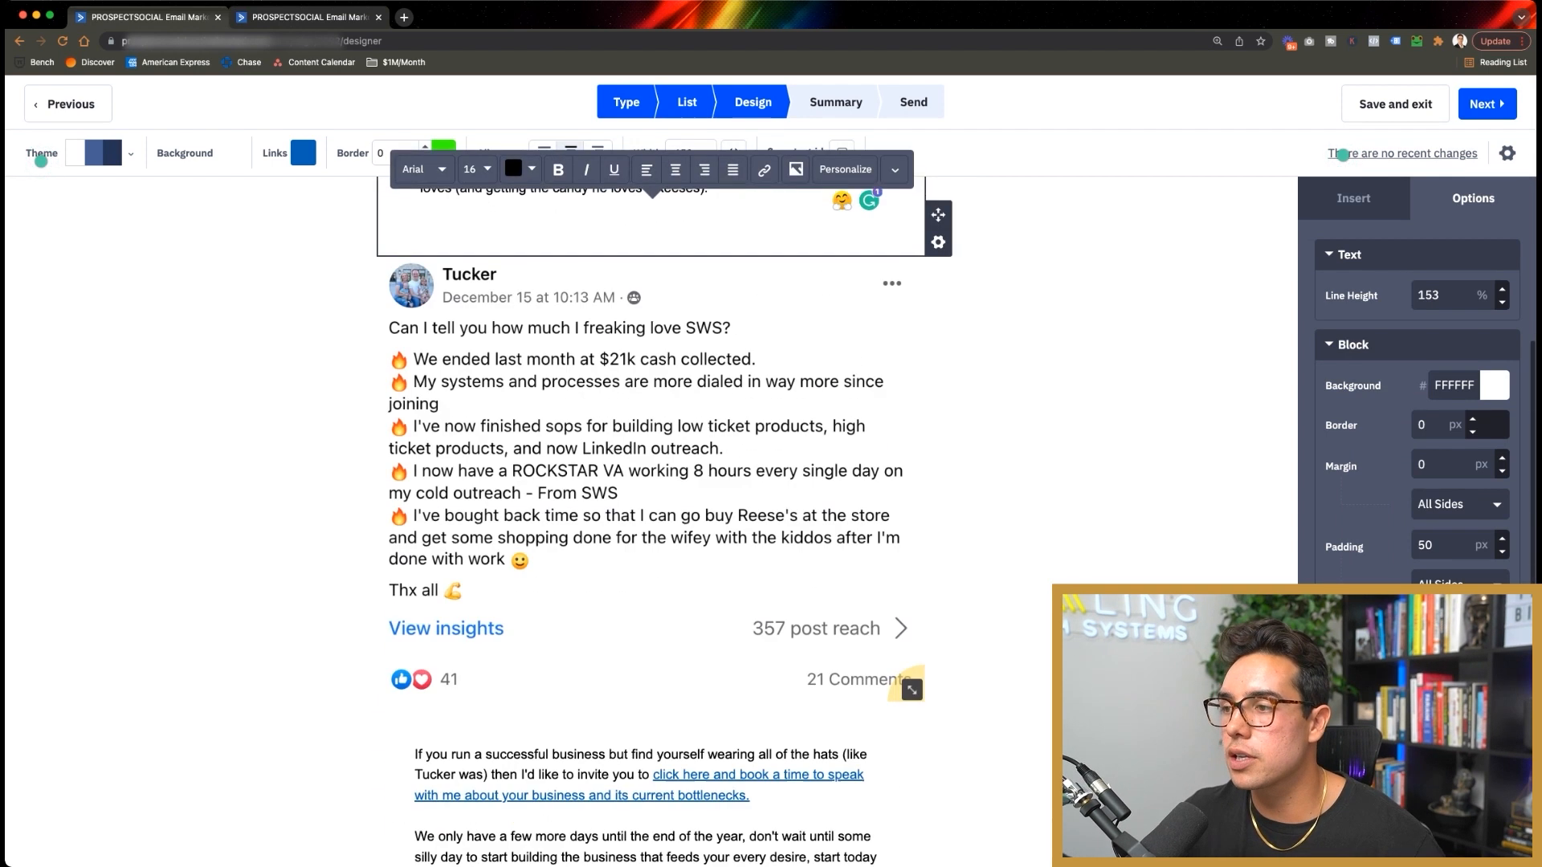
Step: Scroll through the testimonial email to review its quote and testimonial screenshot
scroll(651, 482, down, 1)
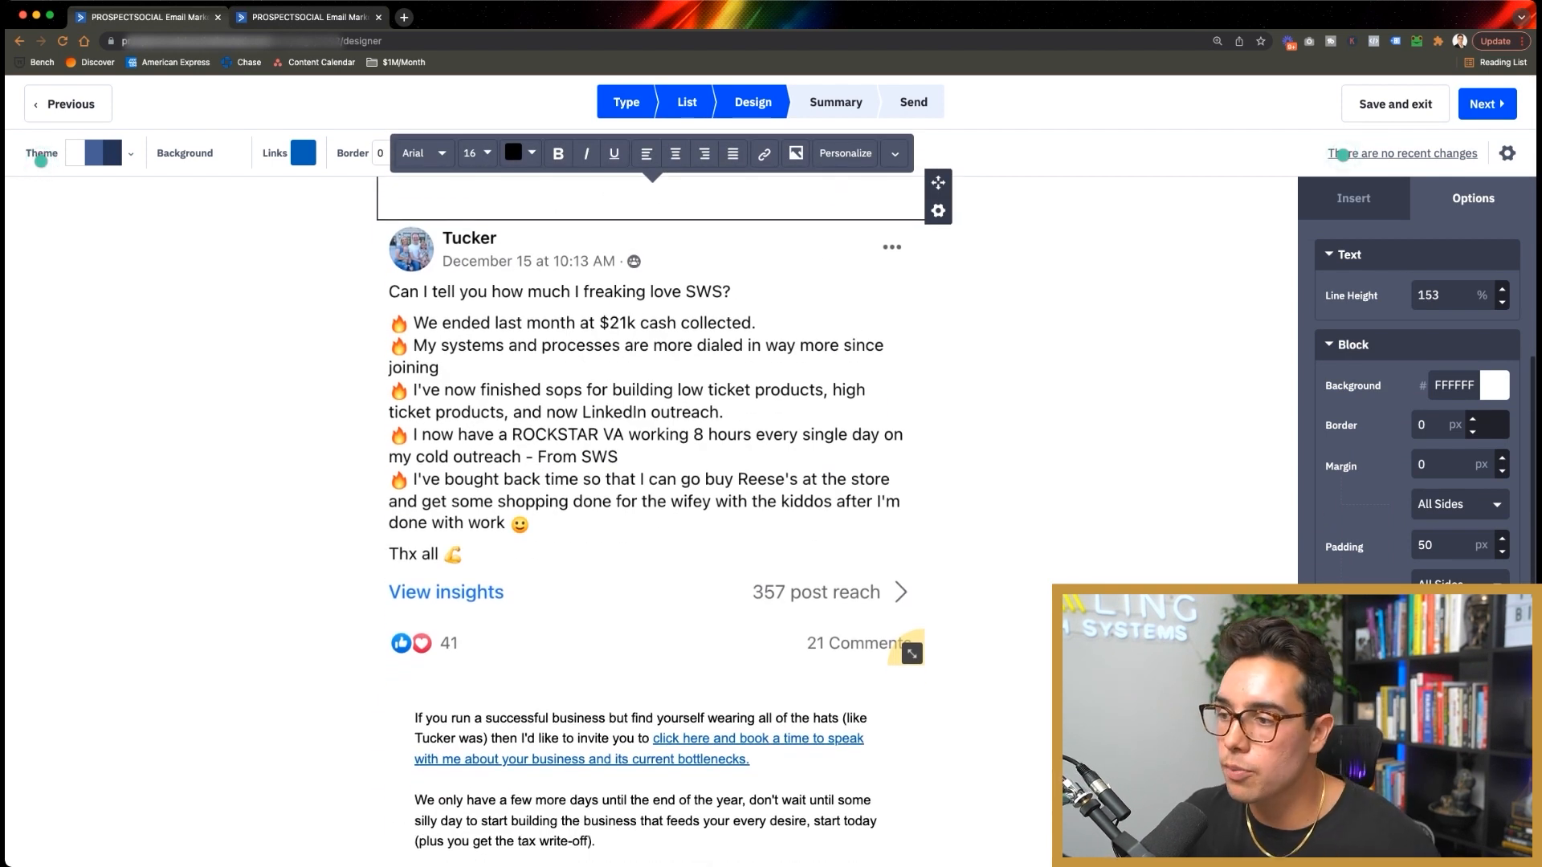
scroll(651, 482, up, 10)
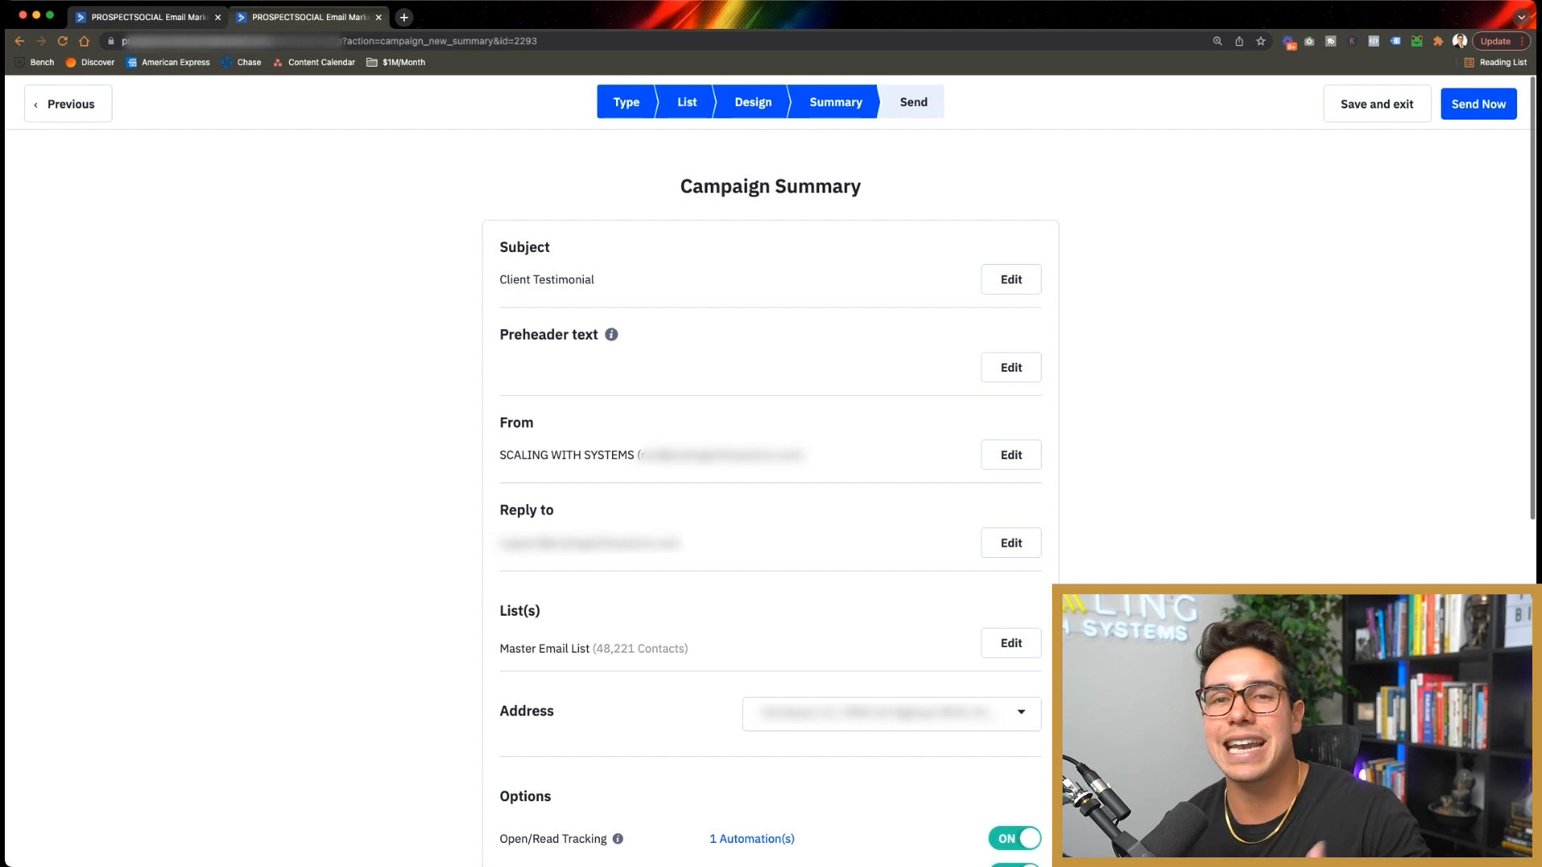
Step: Set the subject to 'Disney Princesses, $100k, and Noah's Ark' and add the Tucker preheader teaser
click(1011, 280)
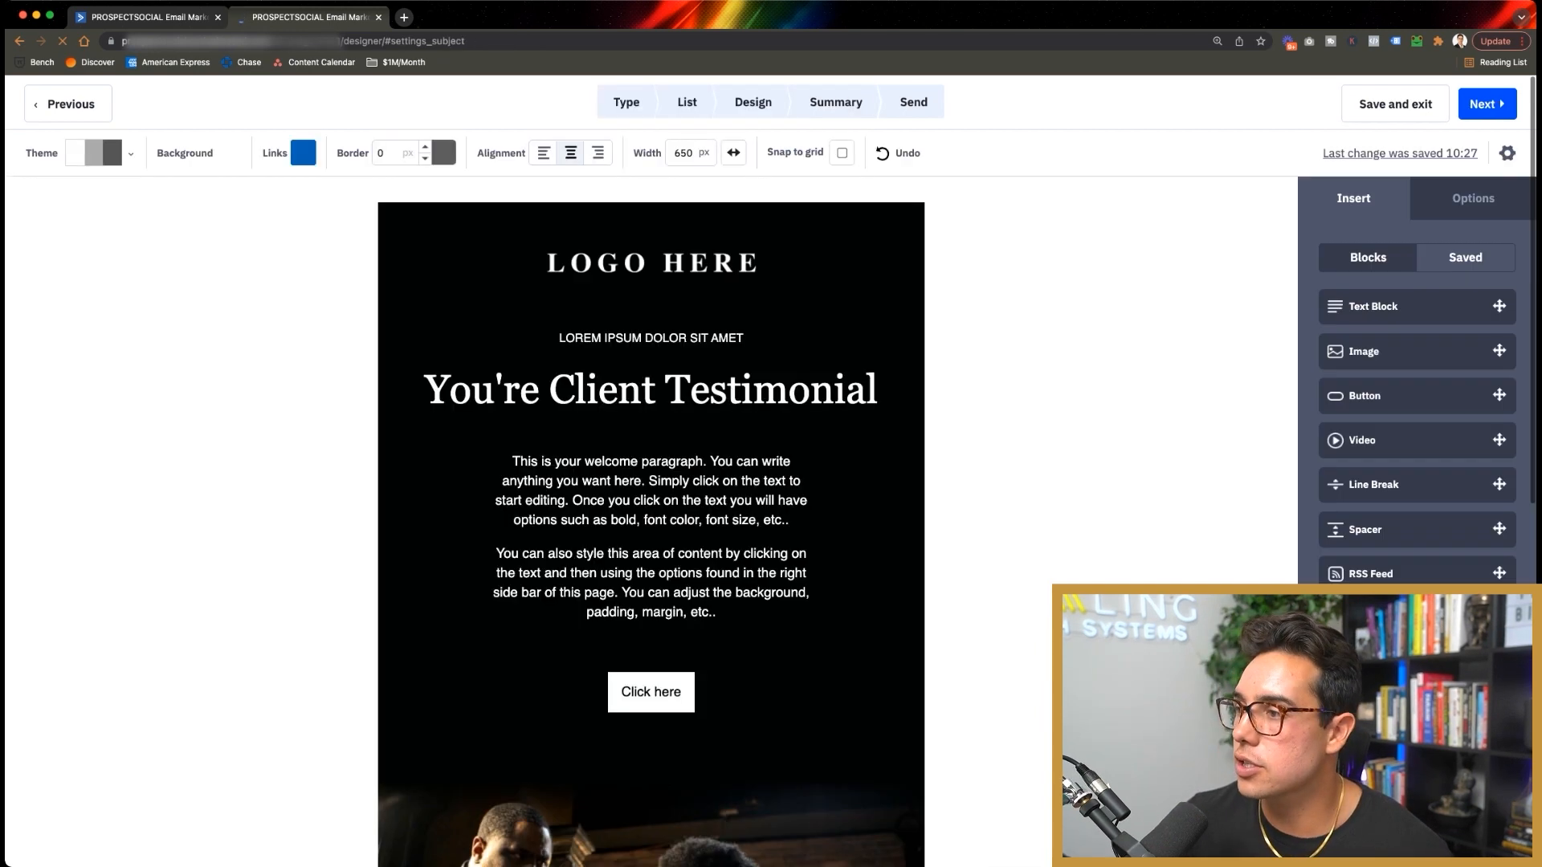
text(How )
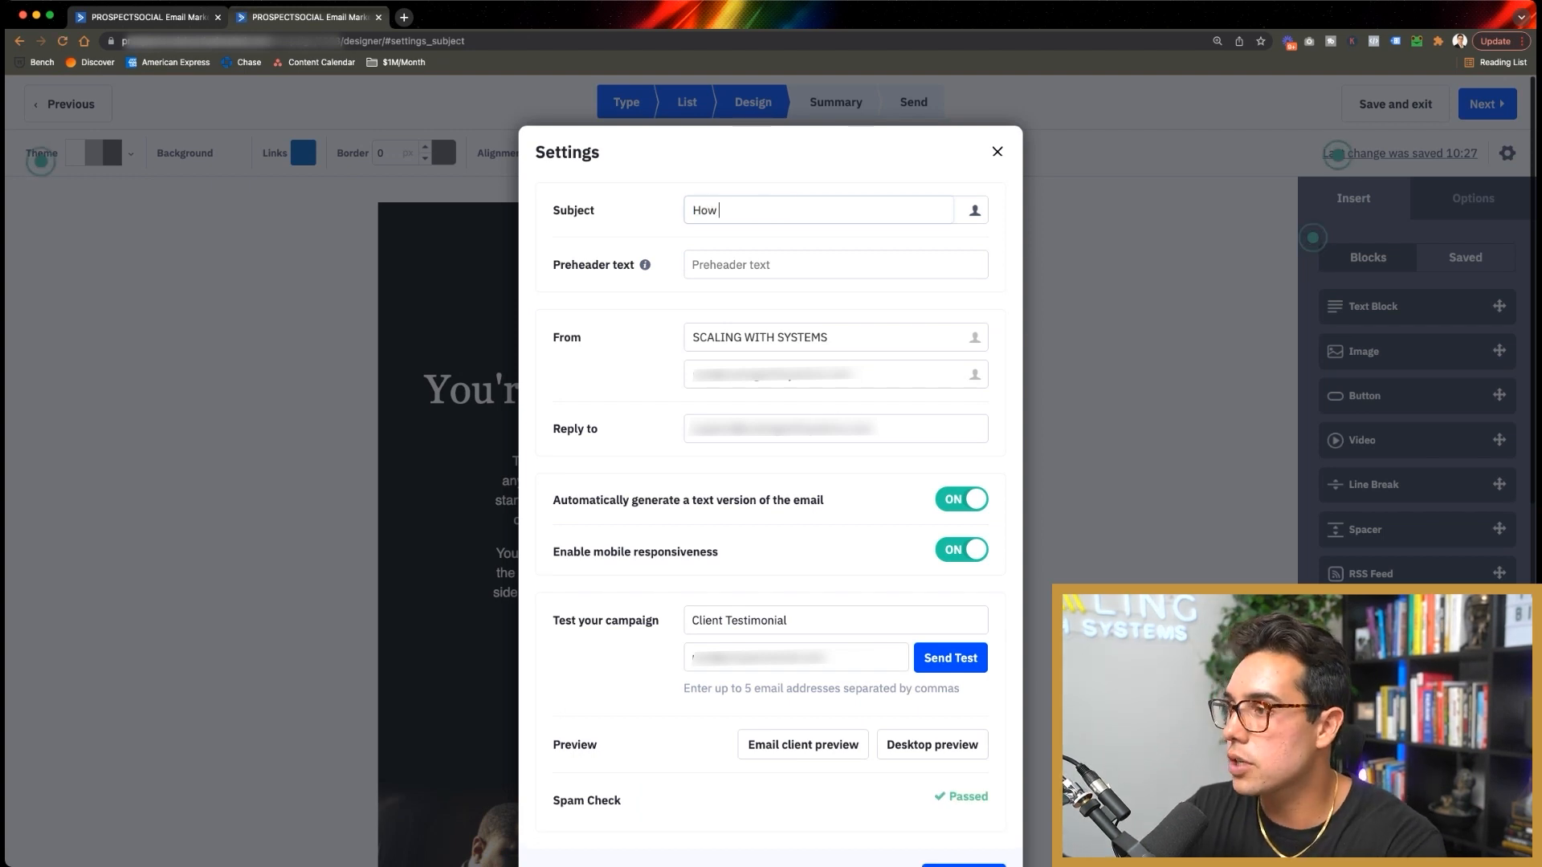
text(Tucker Got Paid)
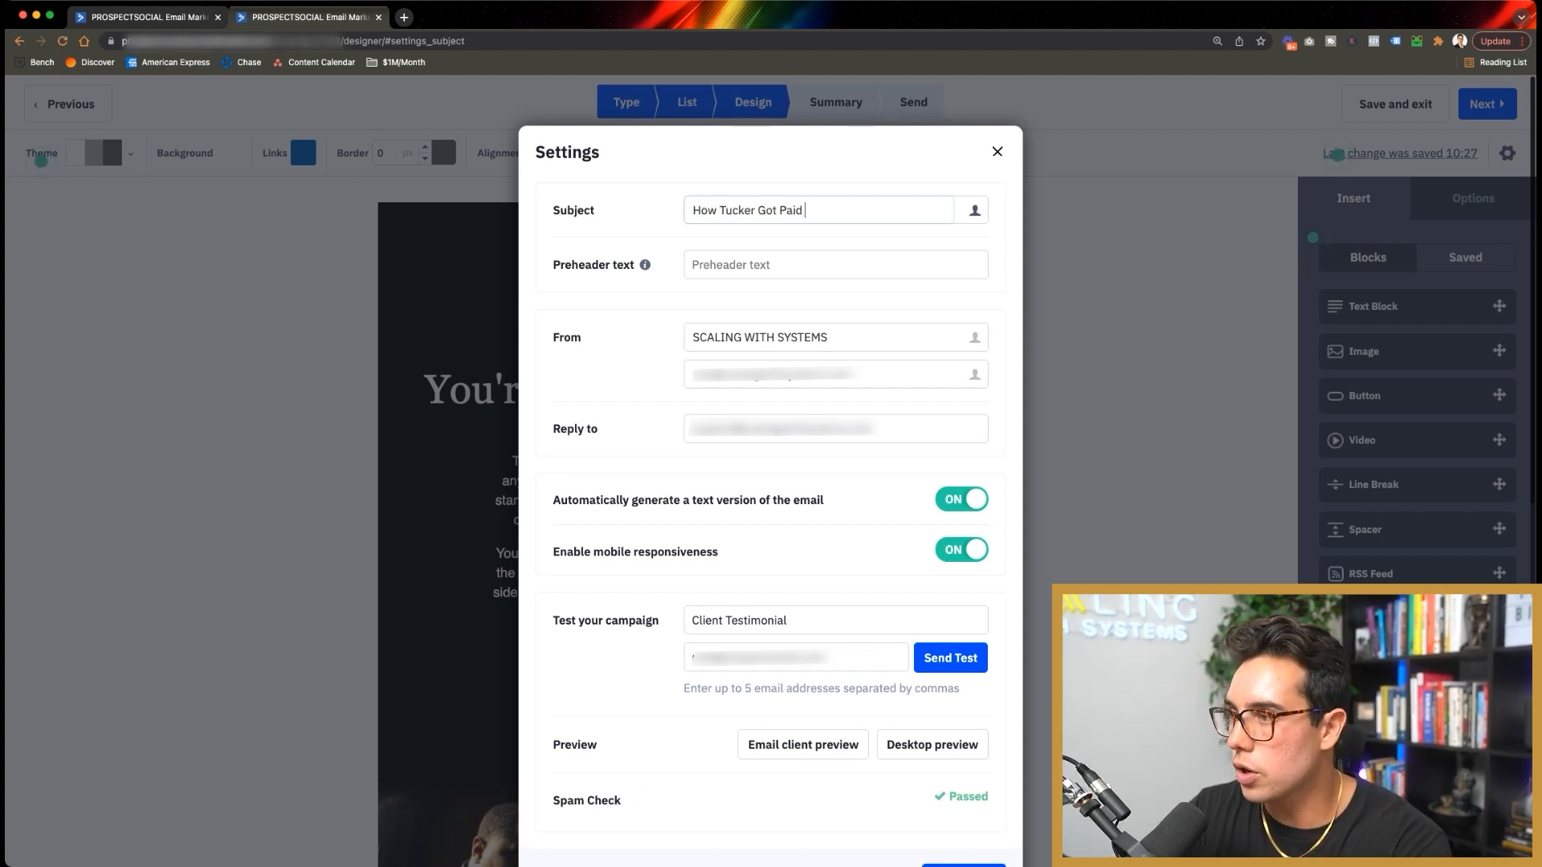
key(super+a)
text(Dis)
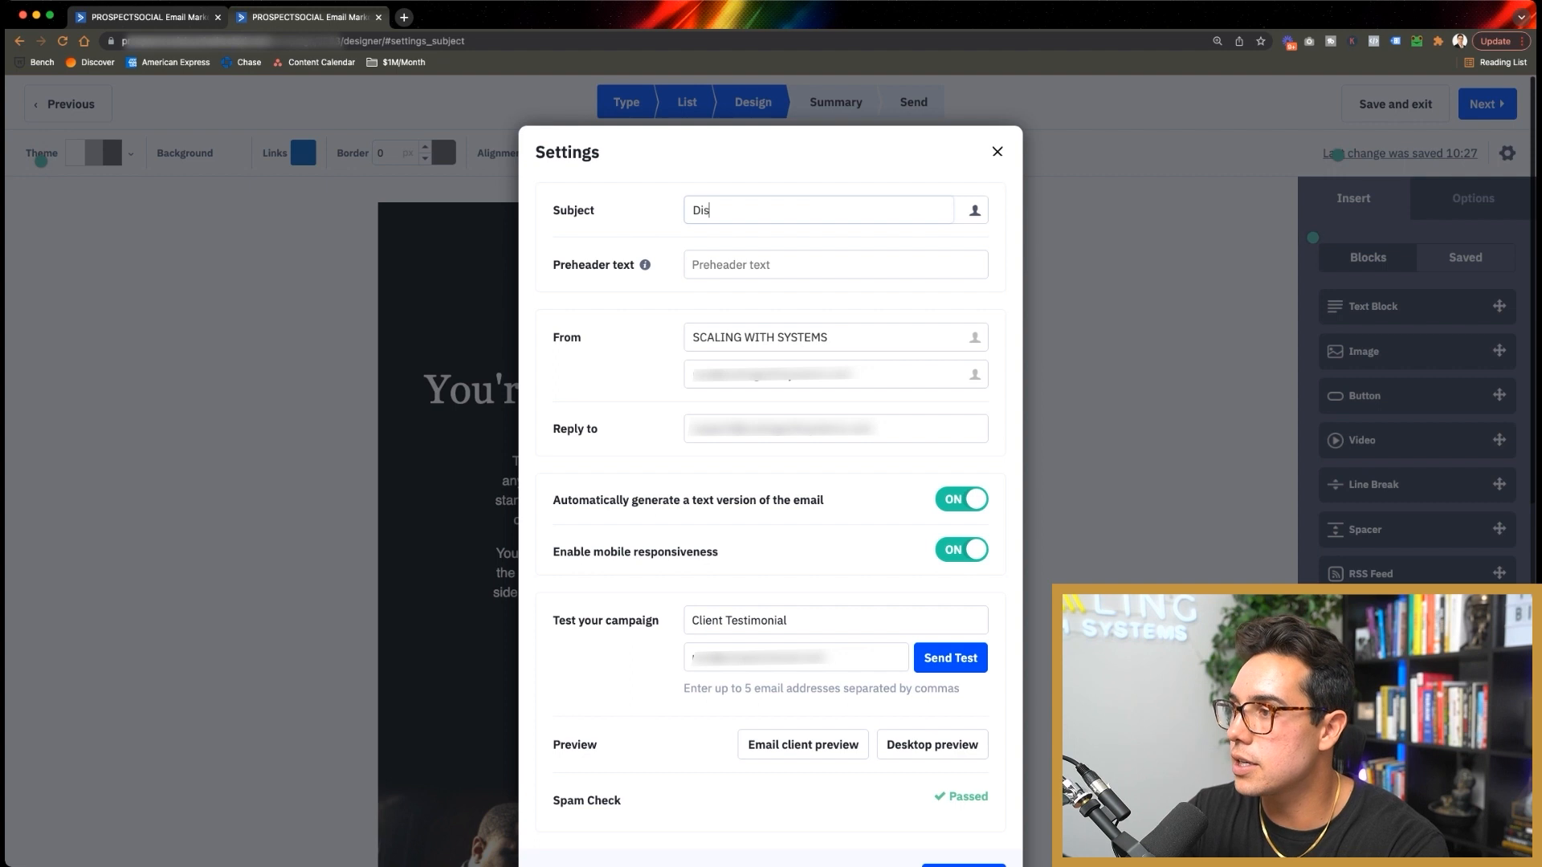
text(ney Princesses, )
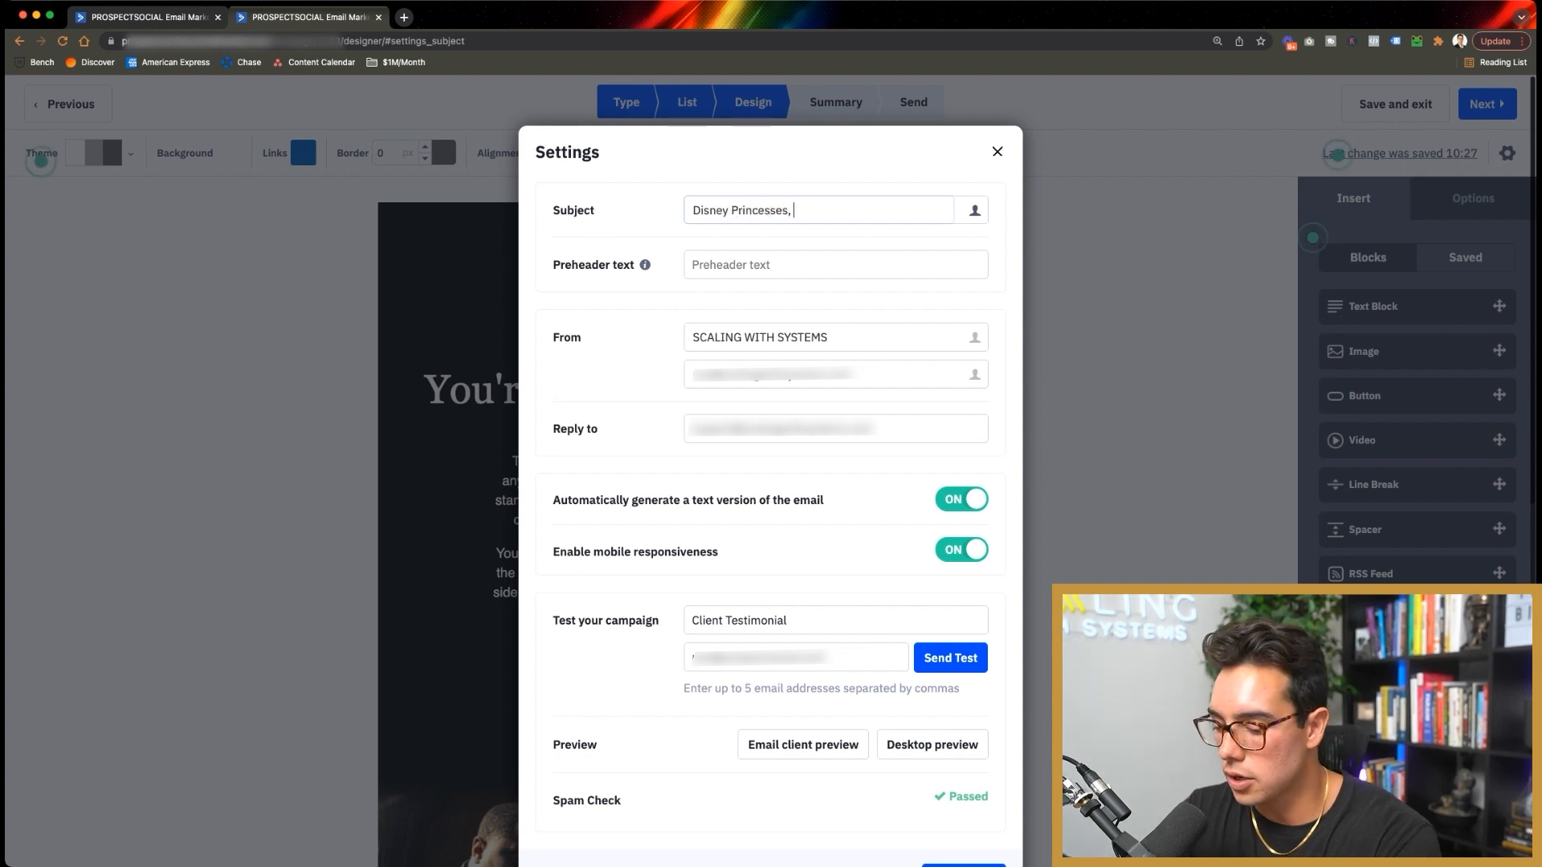
text($100k, and )
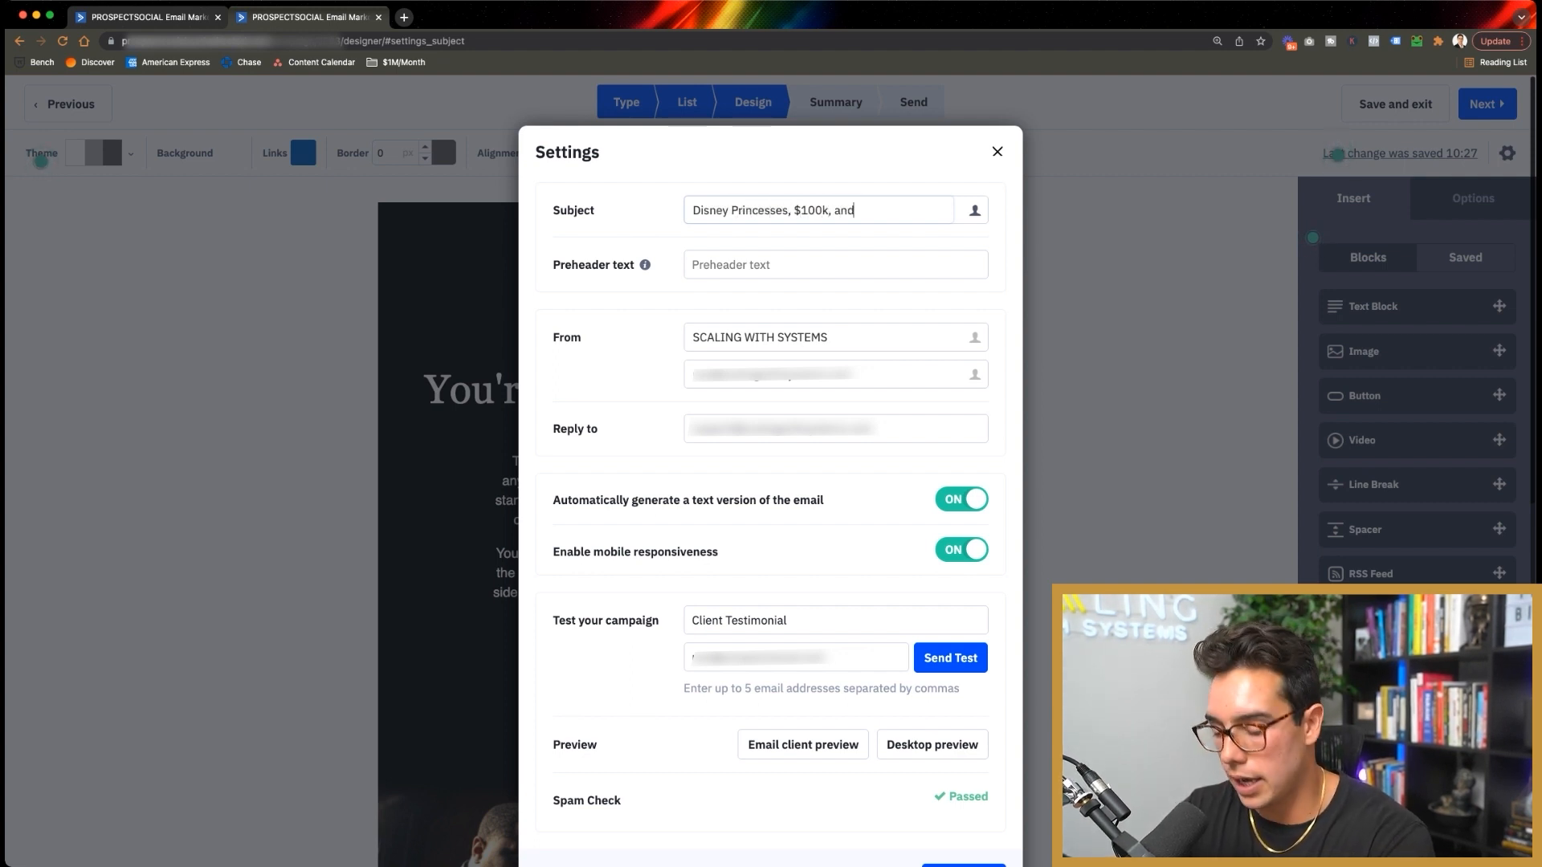
text(Noah's Ark)
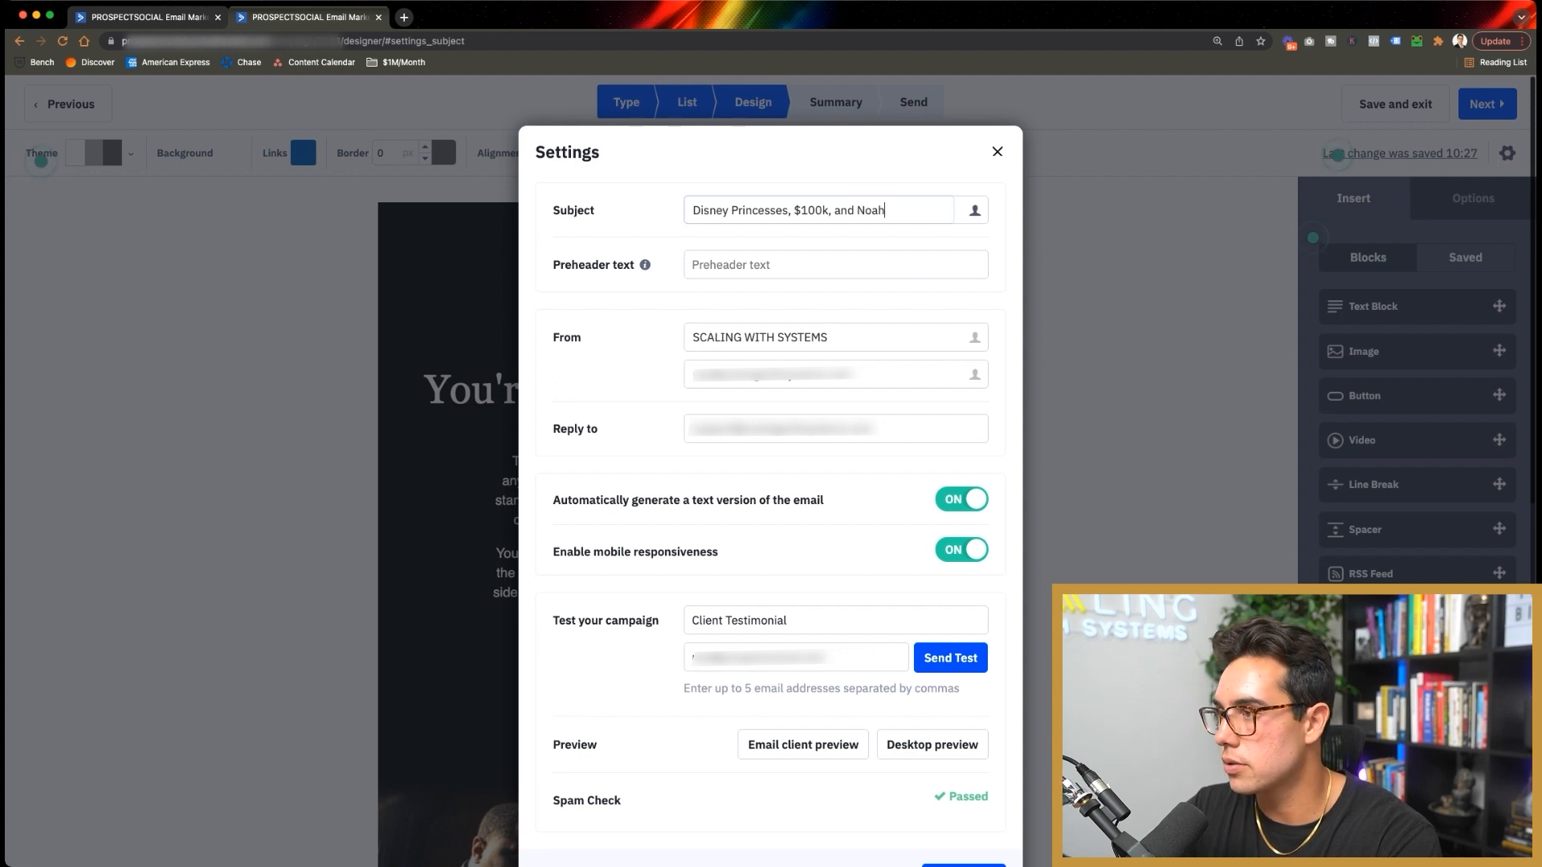
key(Tab)
text(I )
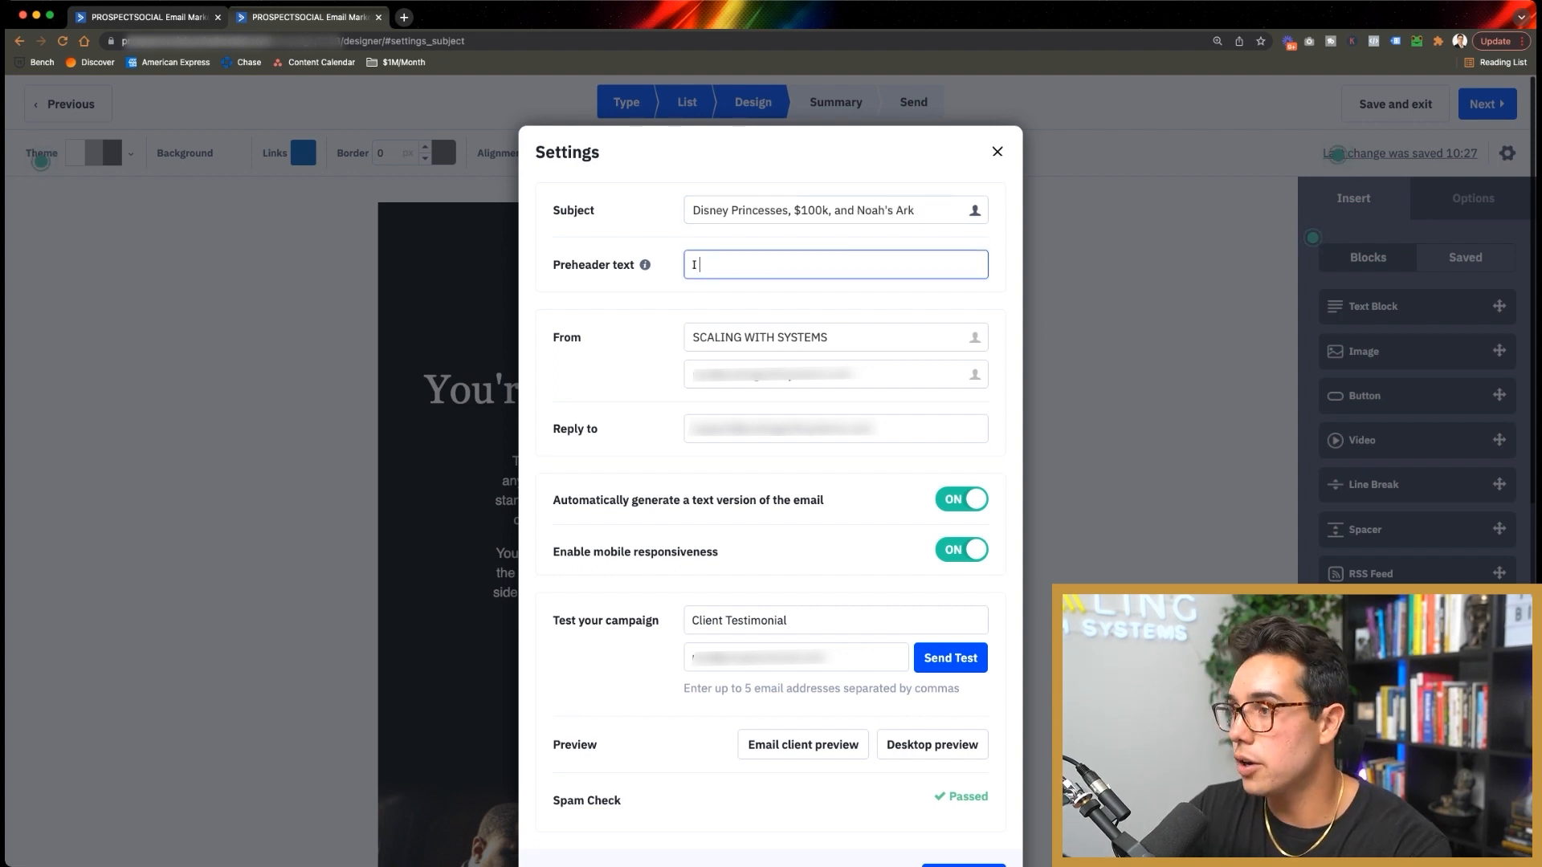
text(know you don't th)
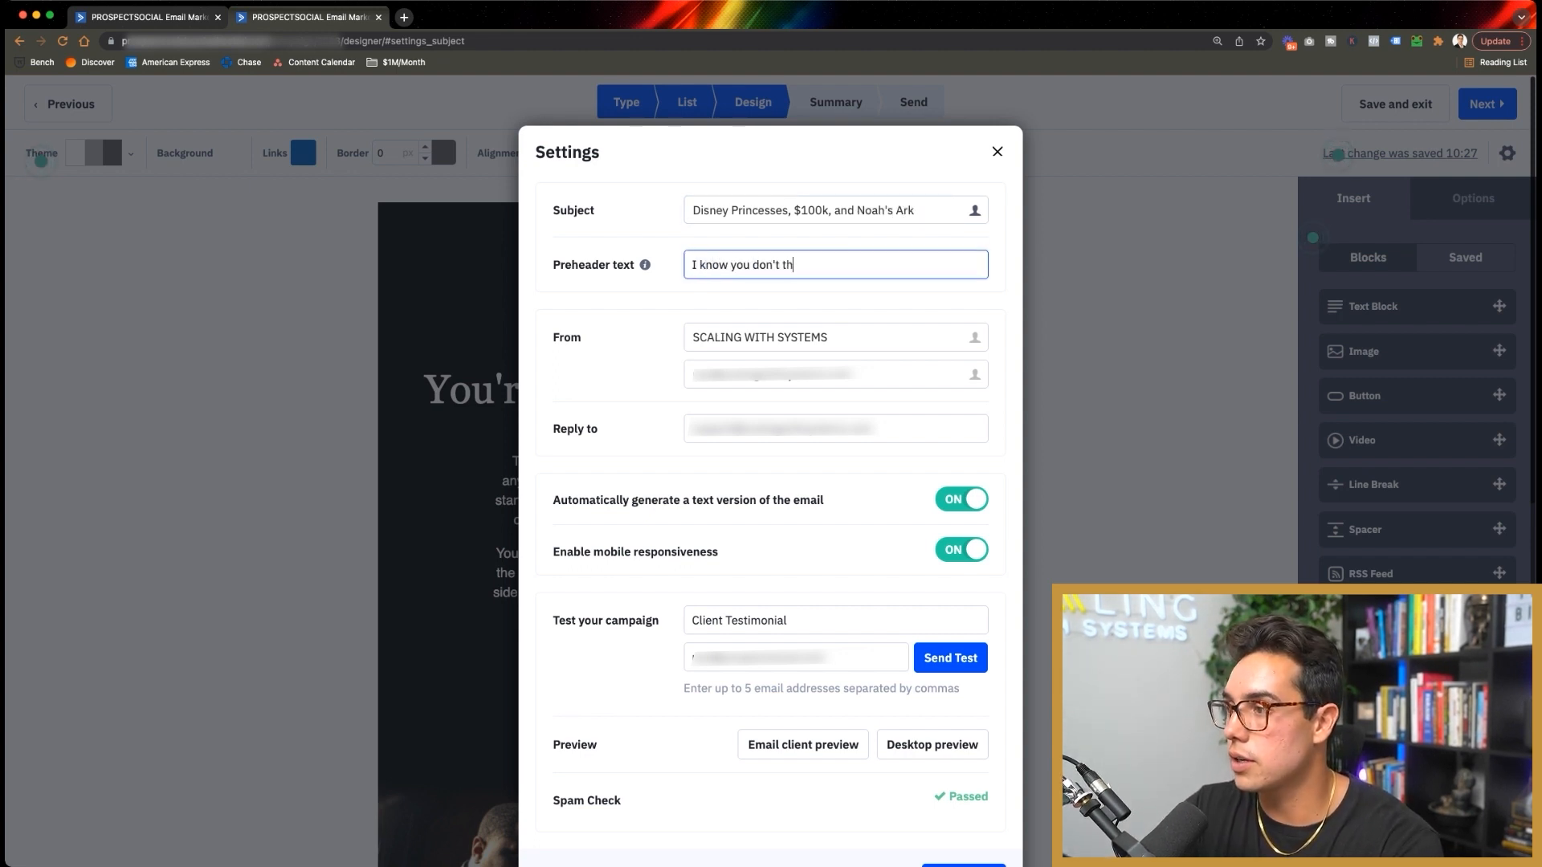
text(ink these things go)
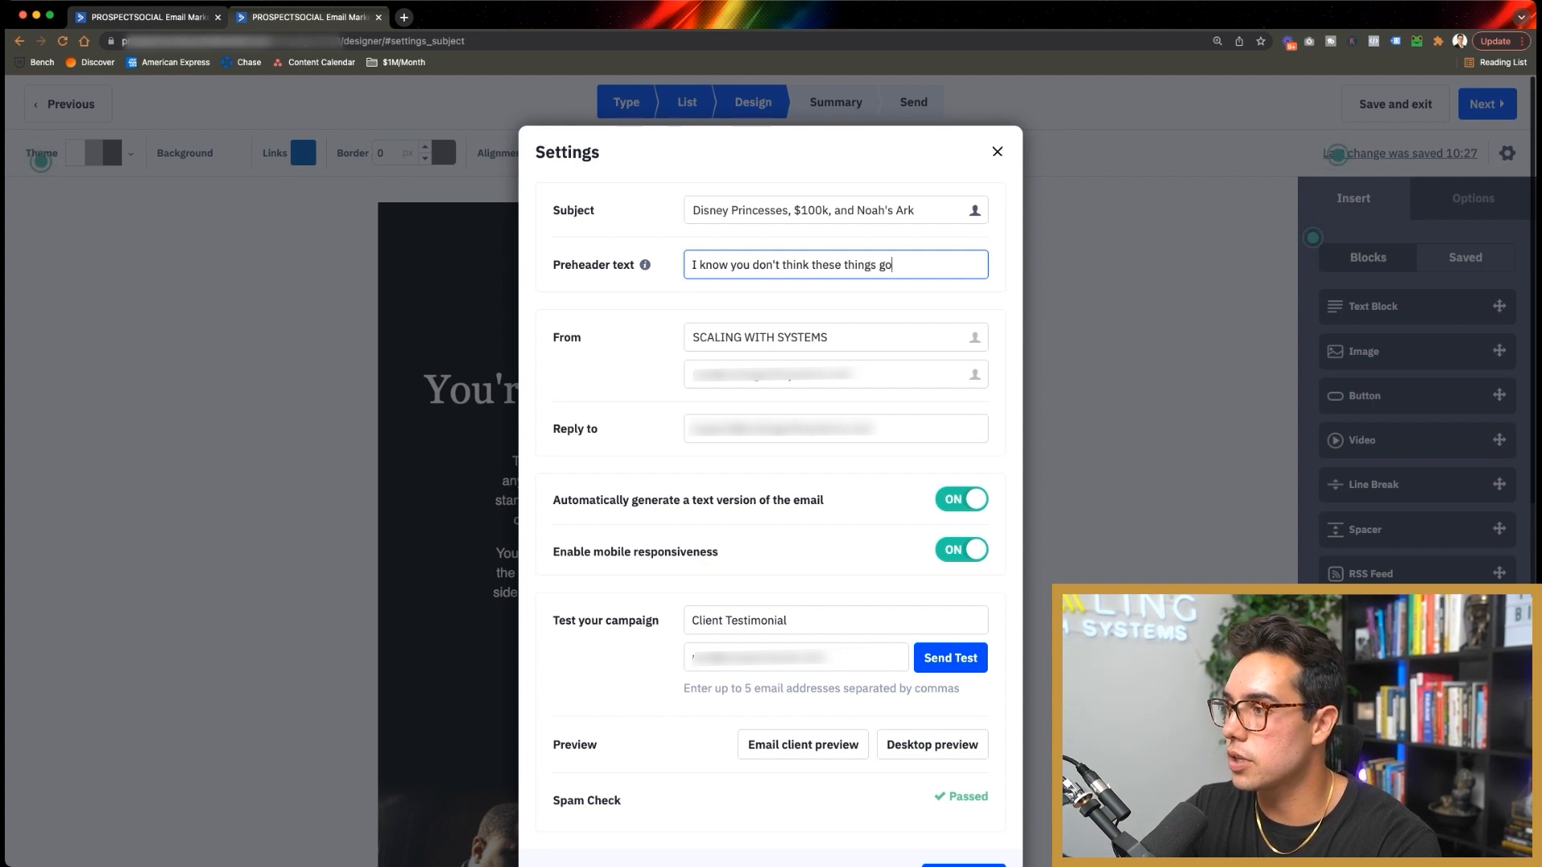
text( together,)
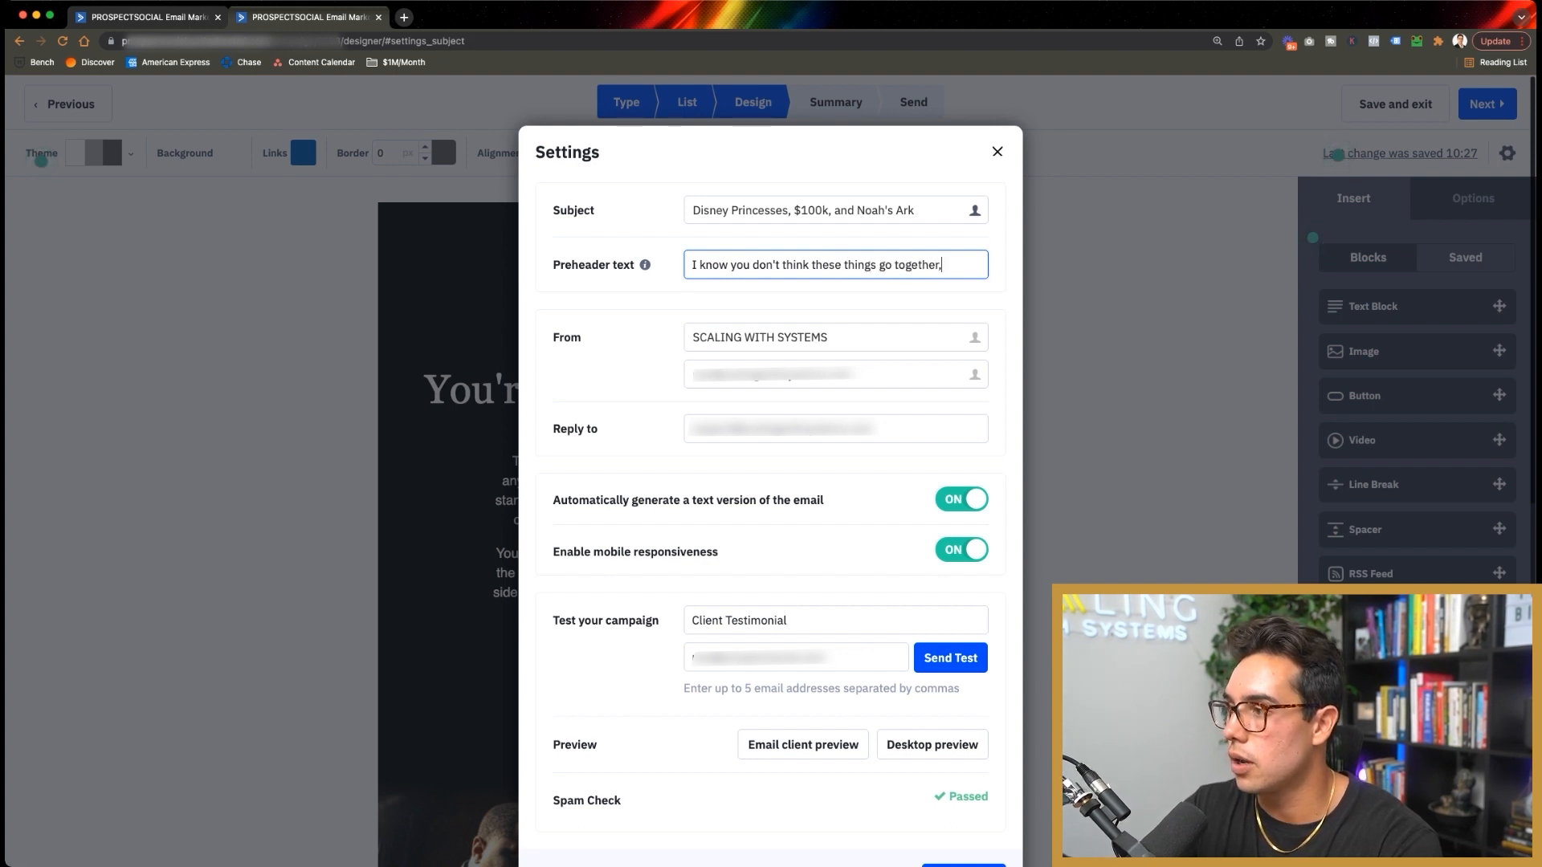
text( but Tucker)
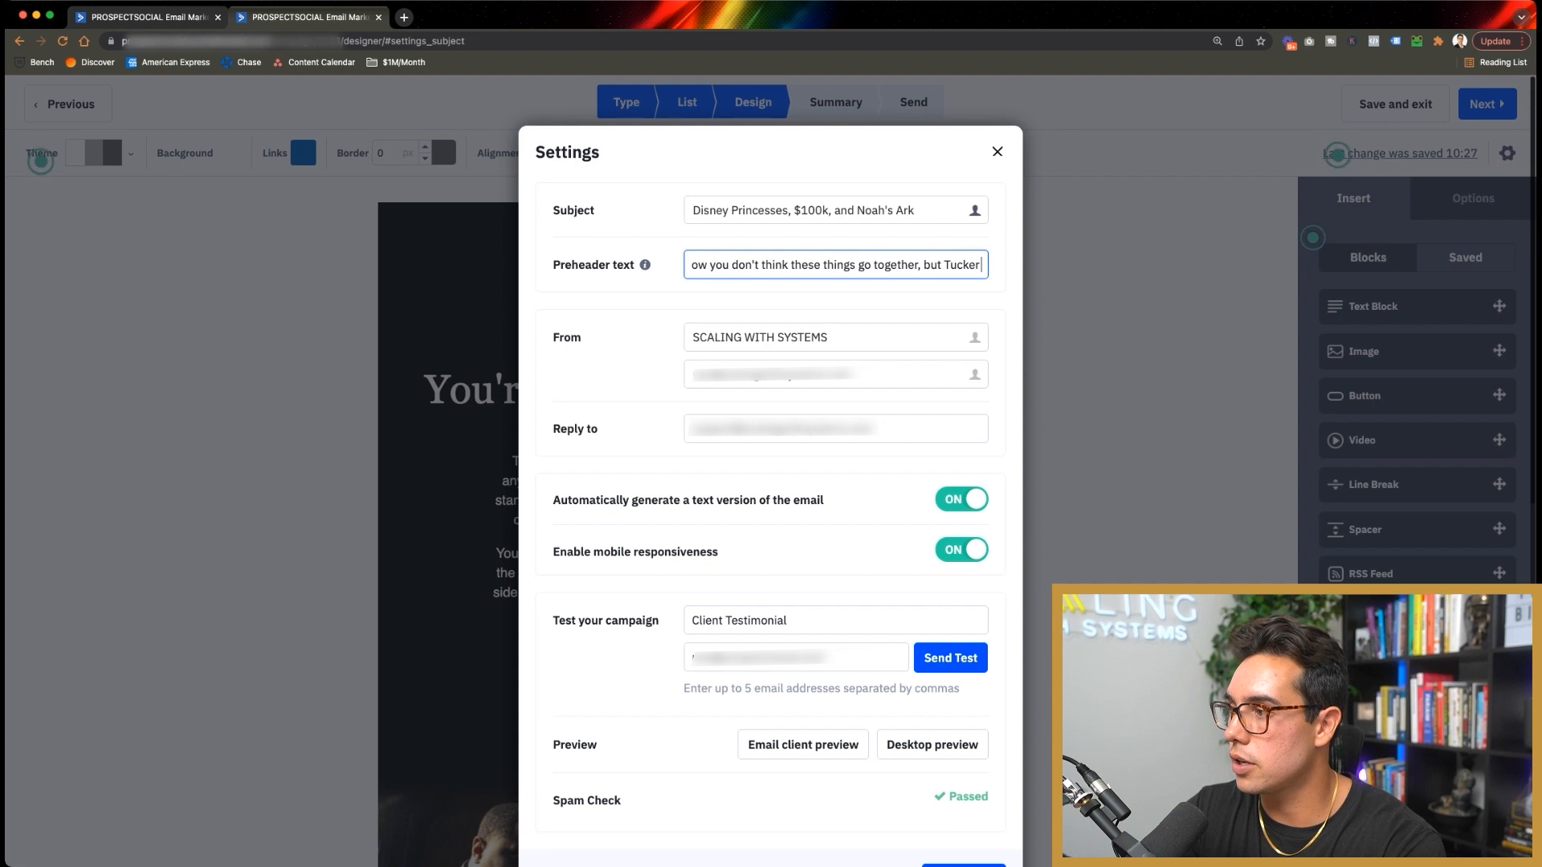
text( here proved us)
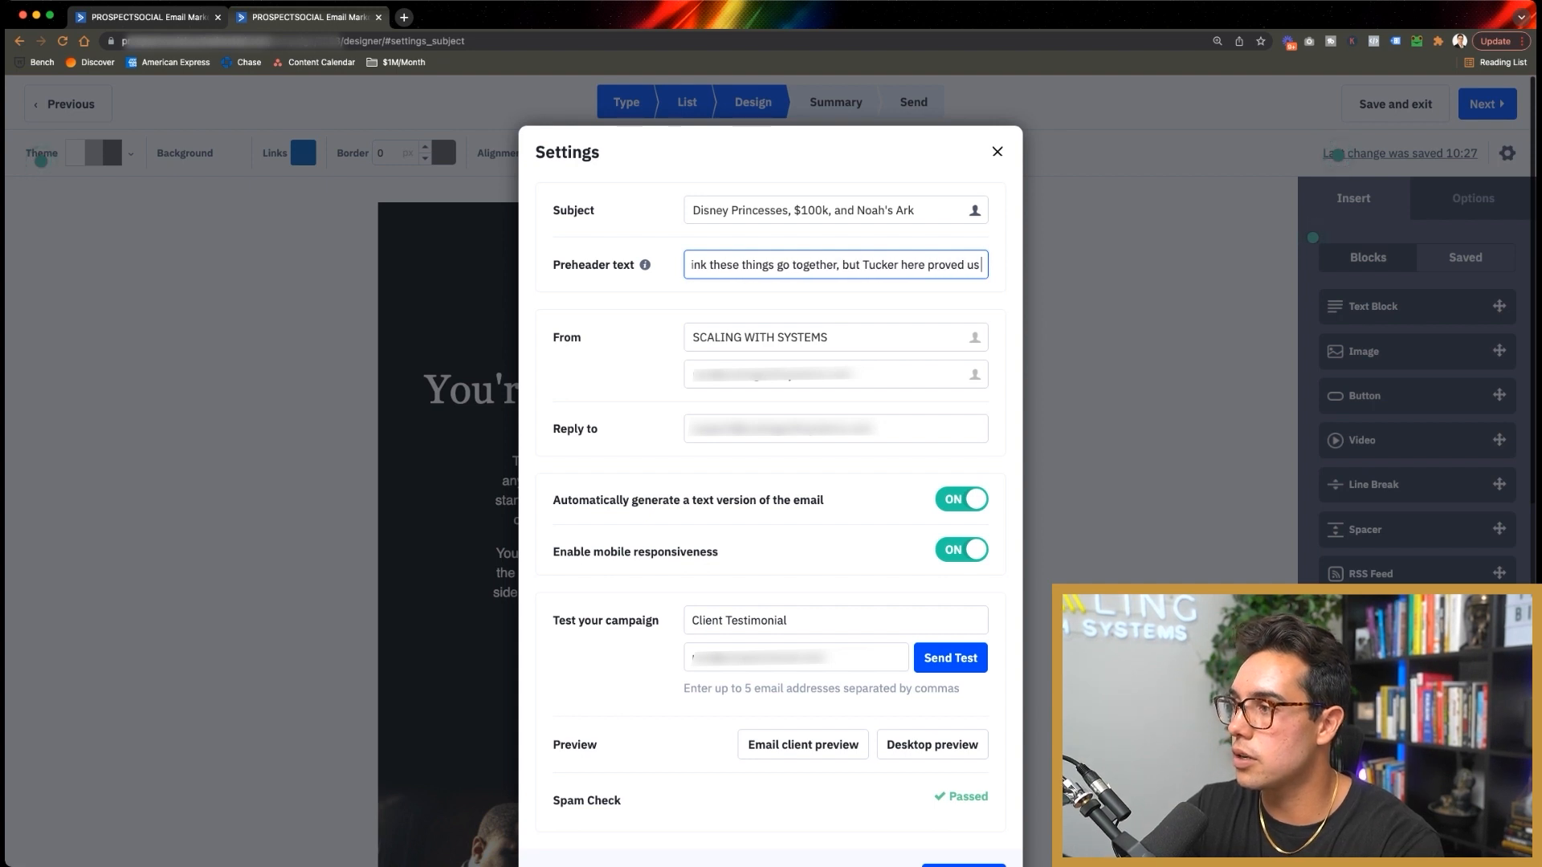
text( all wrong.)
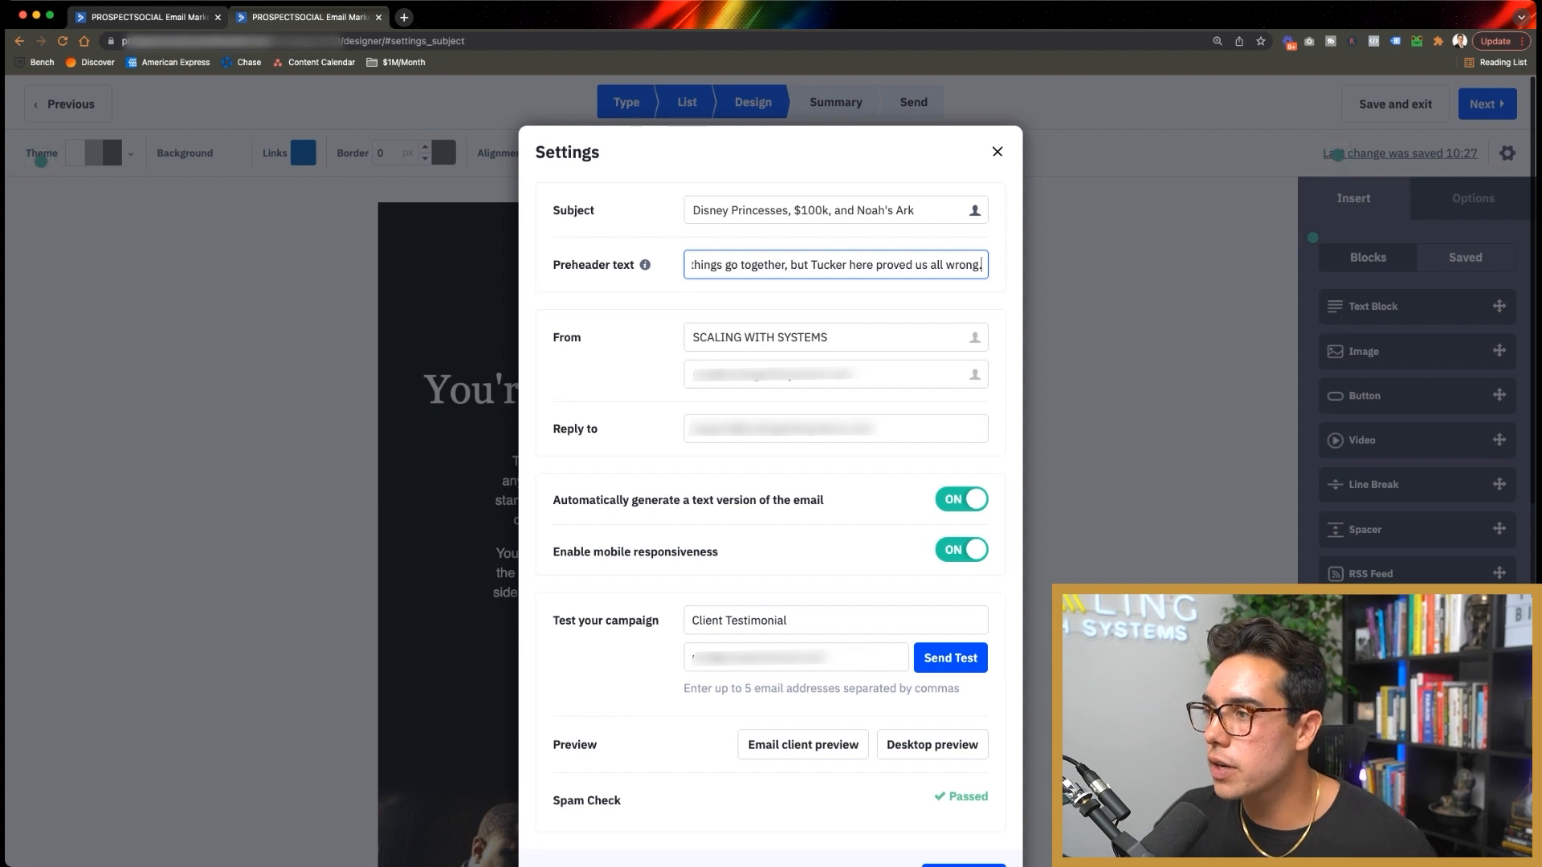
key(shift+Tab)
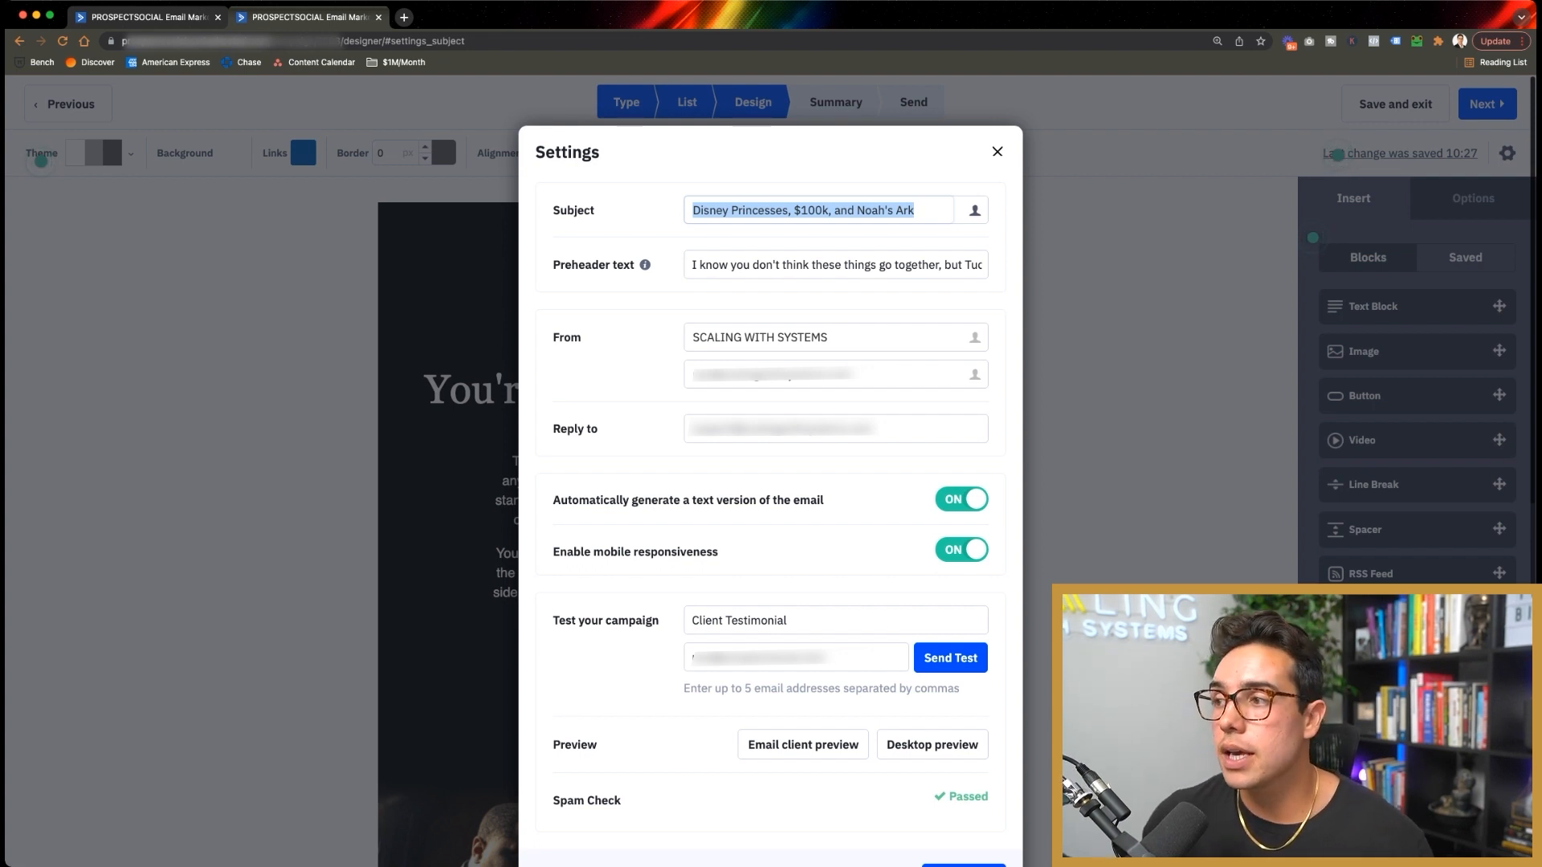
Step: Review the sender name, text-version and mobile-responsive options, then close the email settings
drag(832, 338, 700, 338)
click(627, 360)
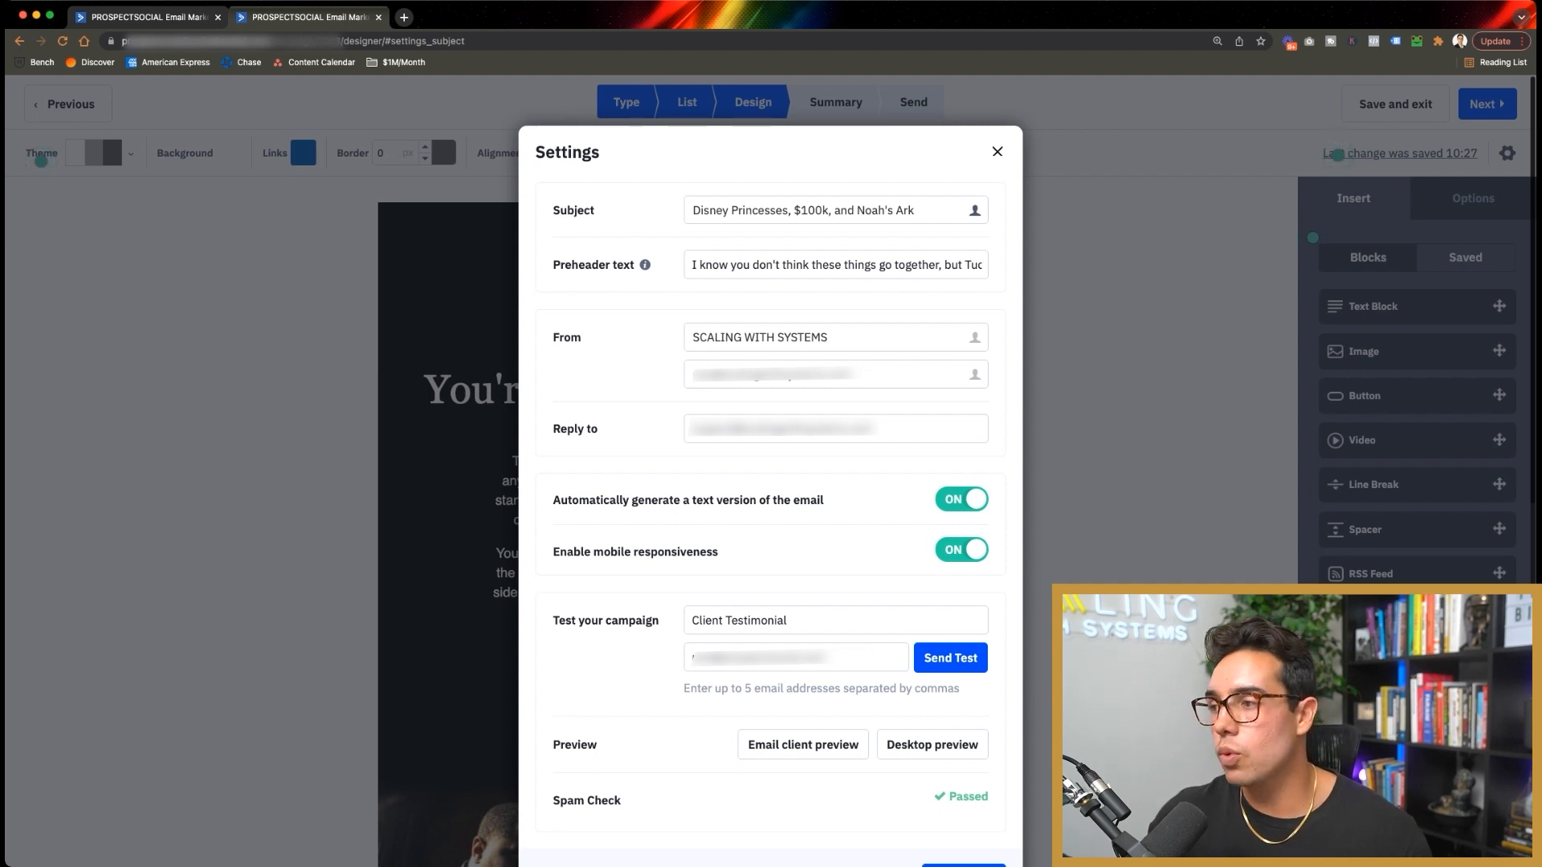
scroll(771, 482, down, 1)
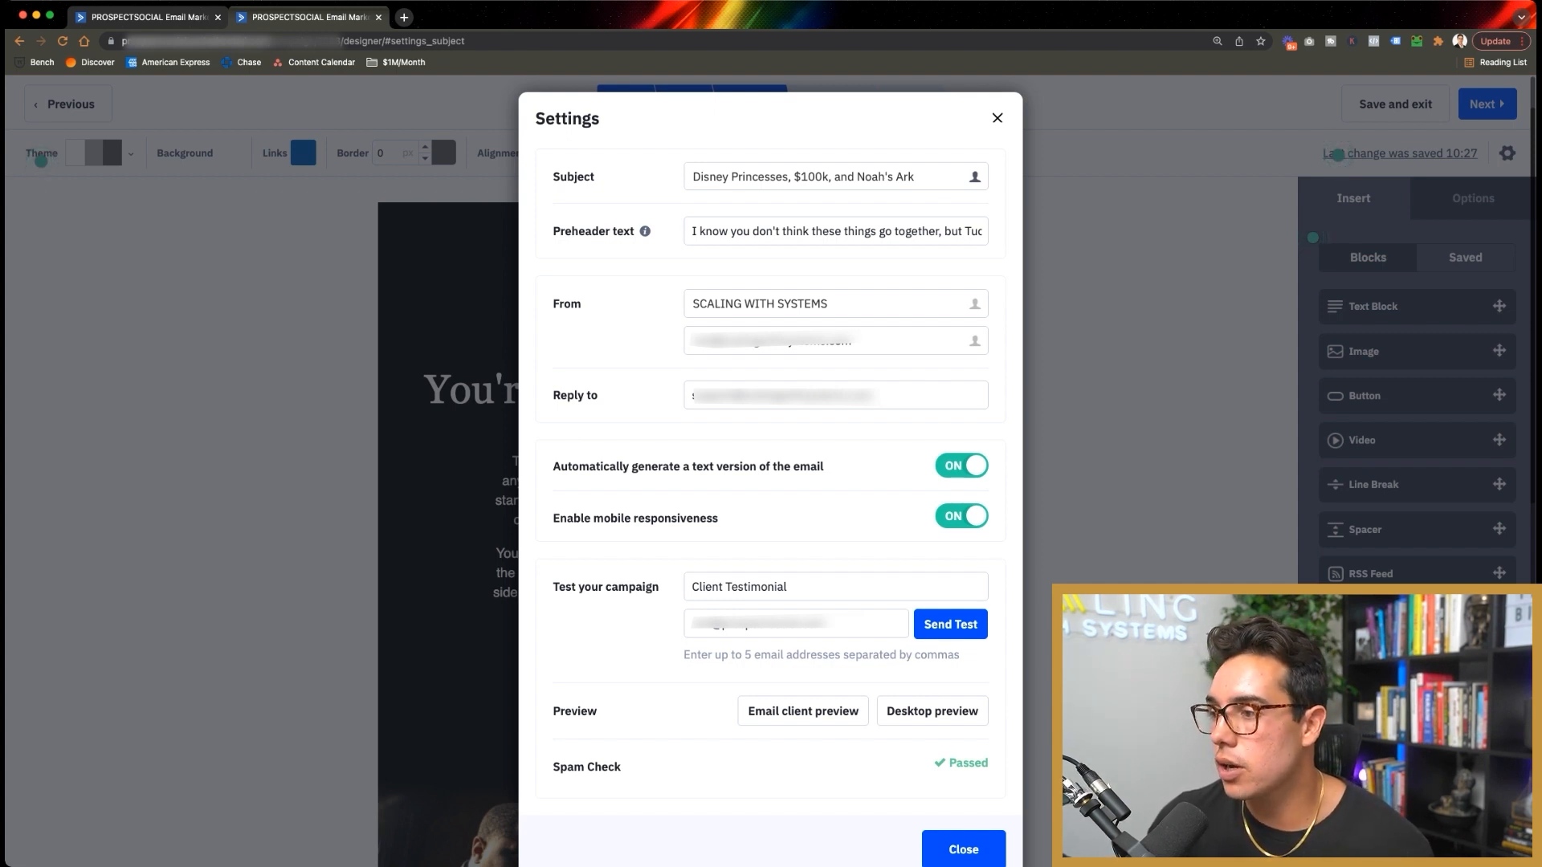
drag(552, 466, 824, 466)
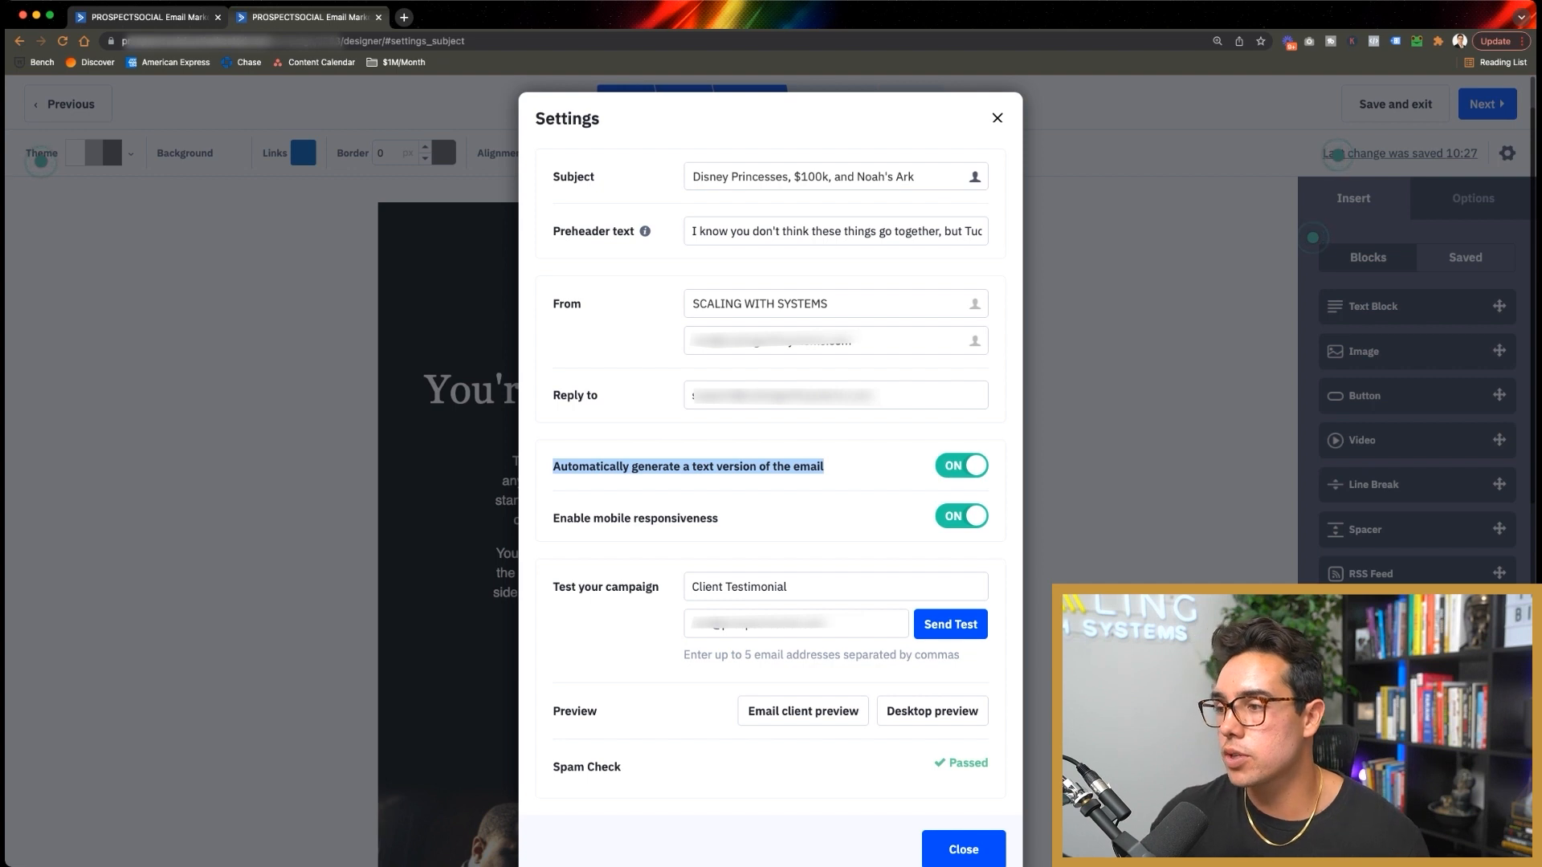
drag(566, 518, 719, 518)
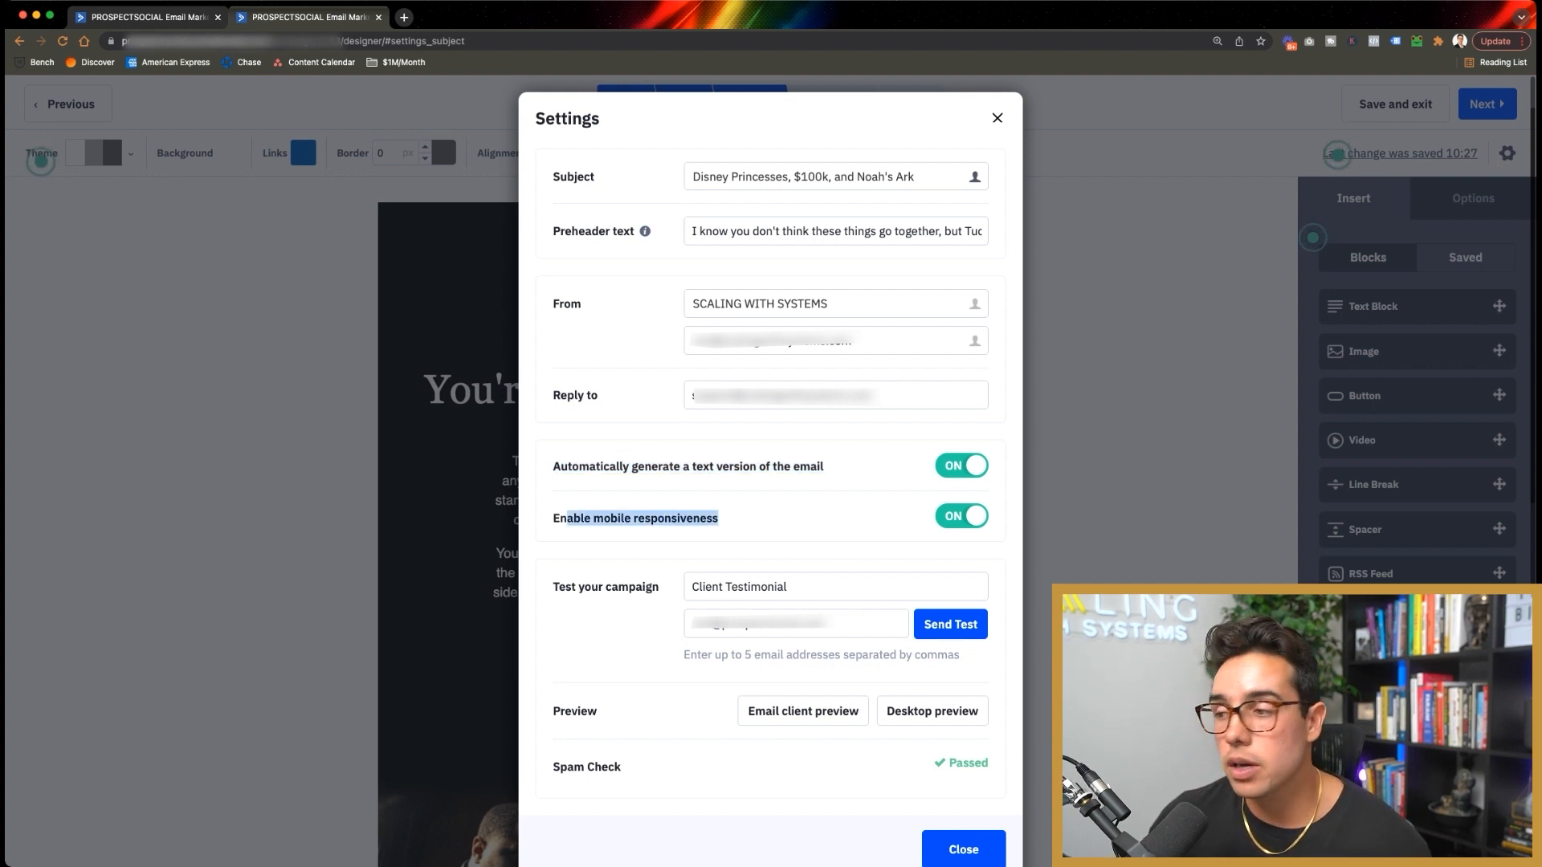
click(719, 519)
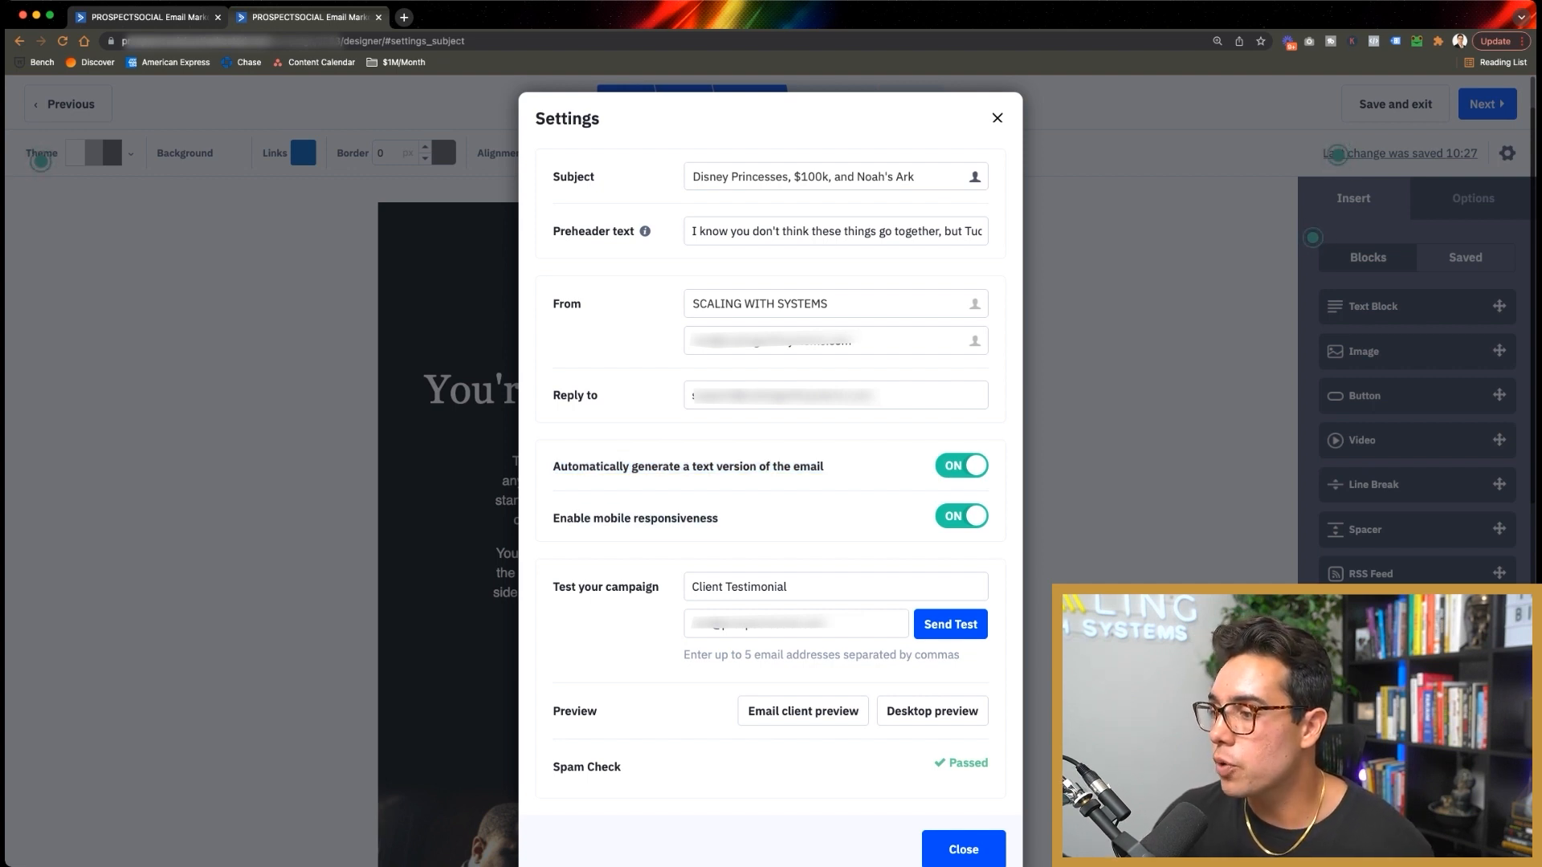
key(Escape)
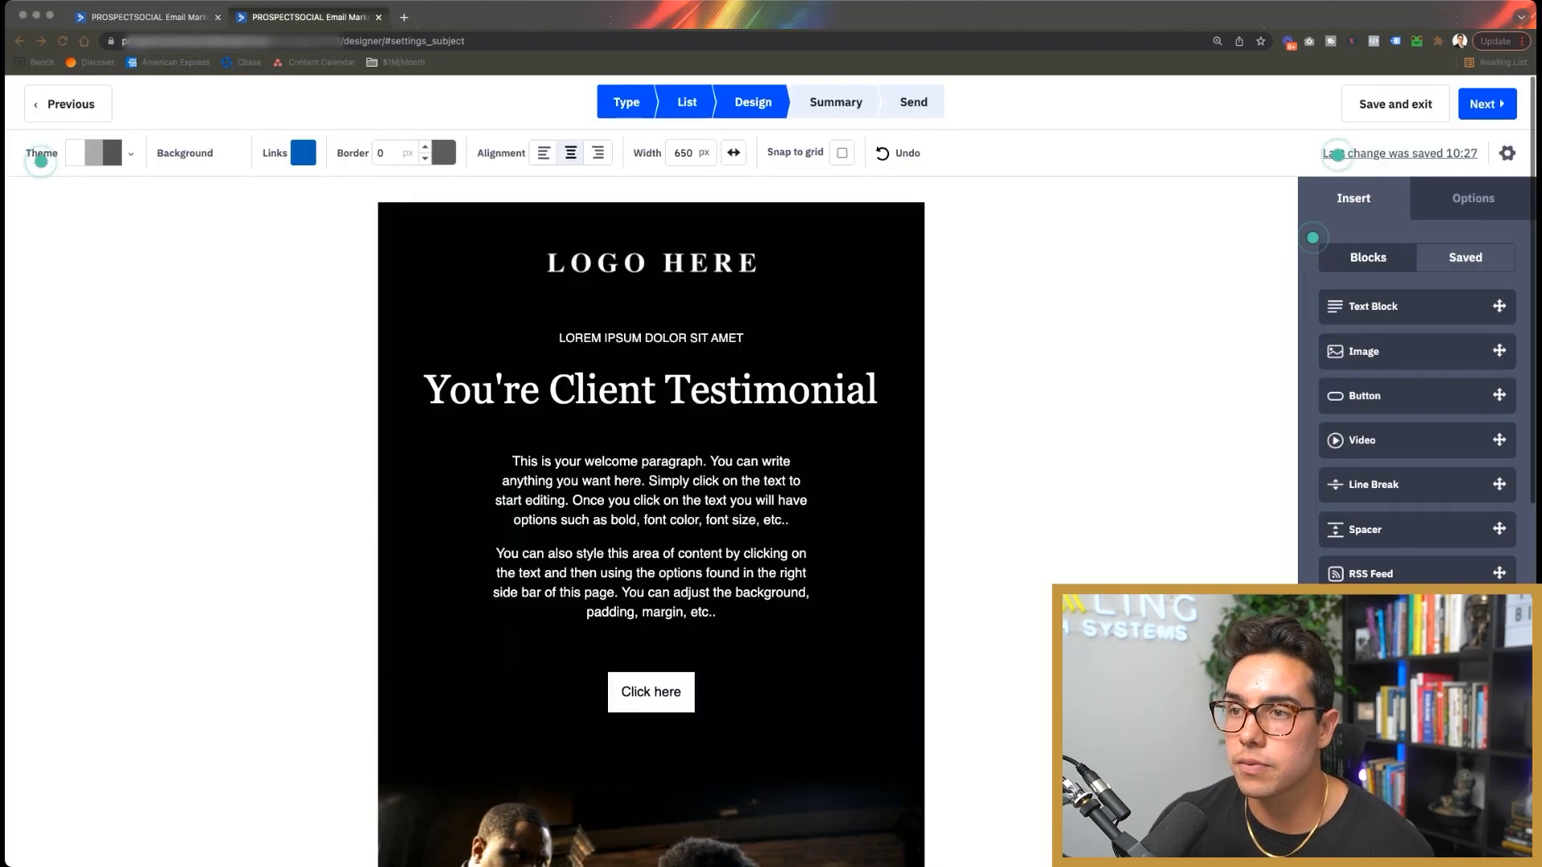
Step: Turn on scheduling and set the campaign to send tomorrow, 01/09/2022 at 10:30
key(super+Tab)
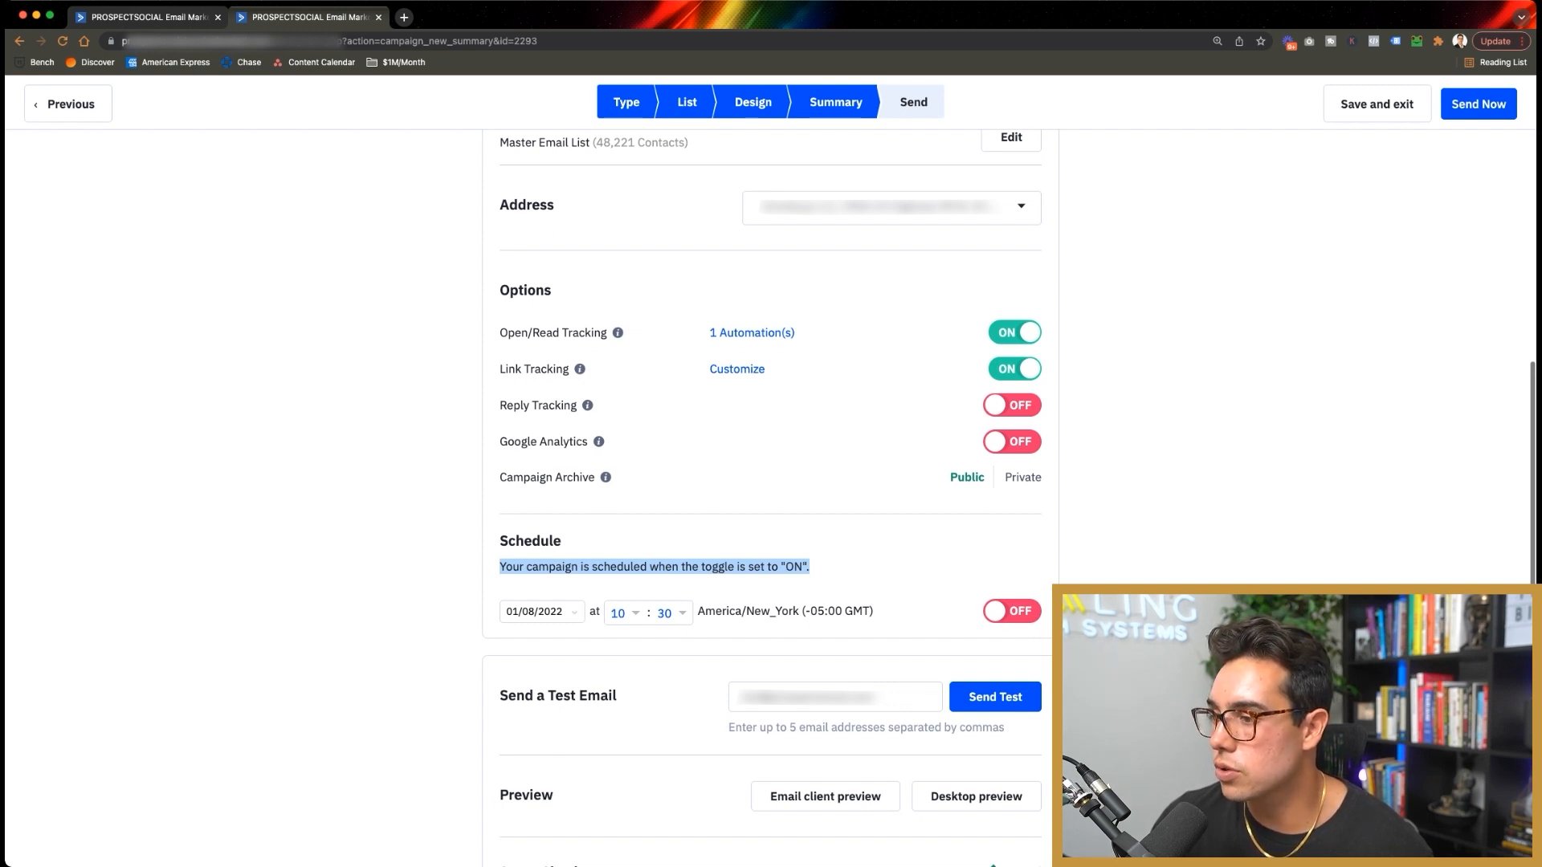
click(1012, 611)
click(545, 612)
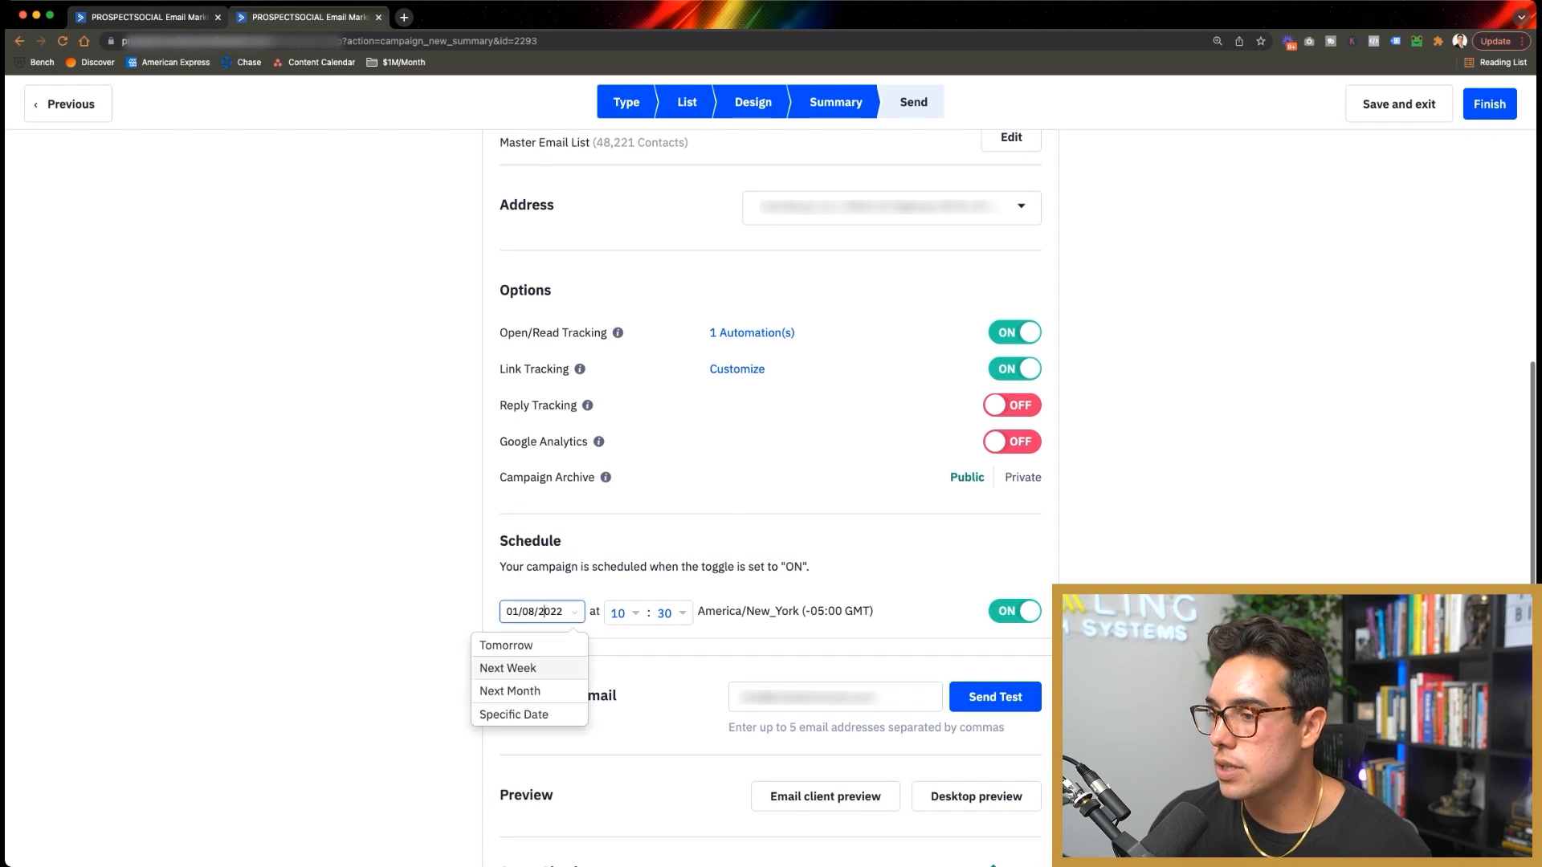
click(506, 645)
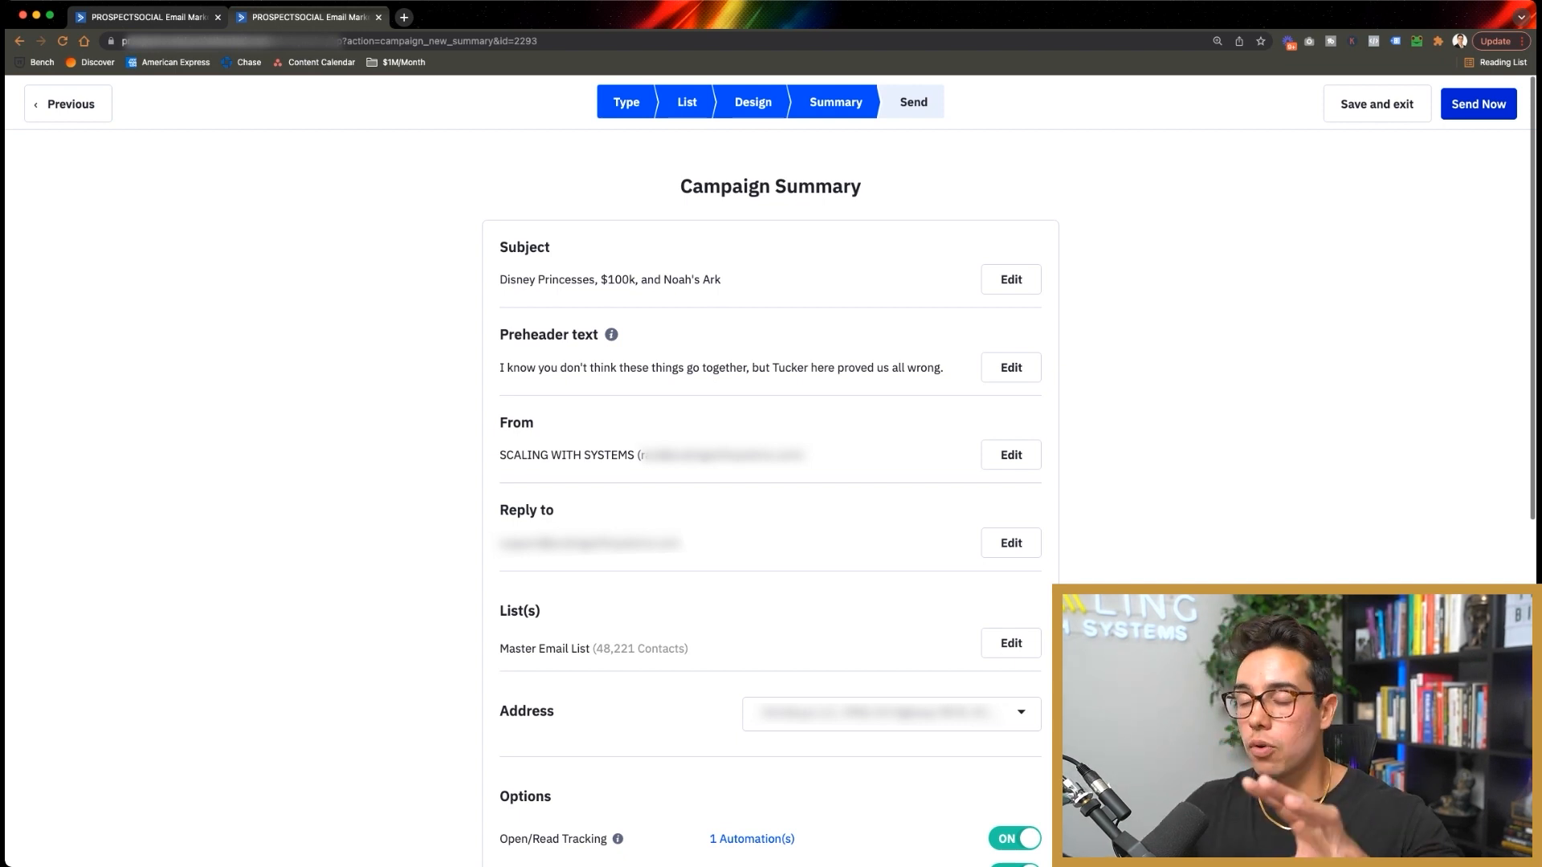
scroll(771, 482, down, 3)
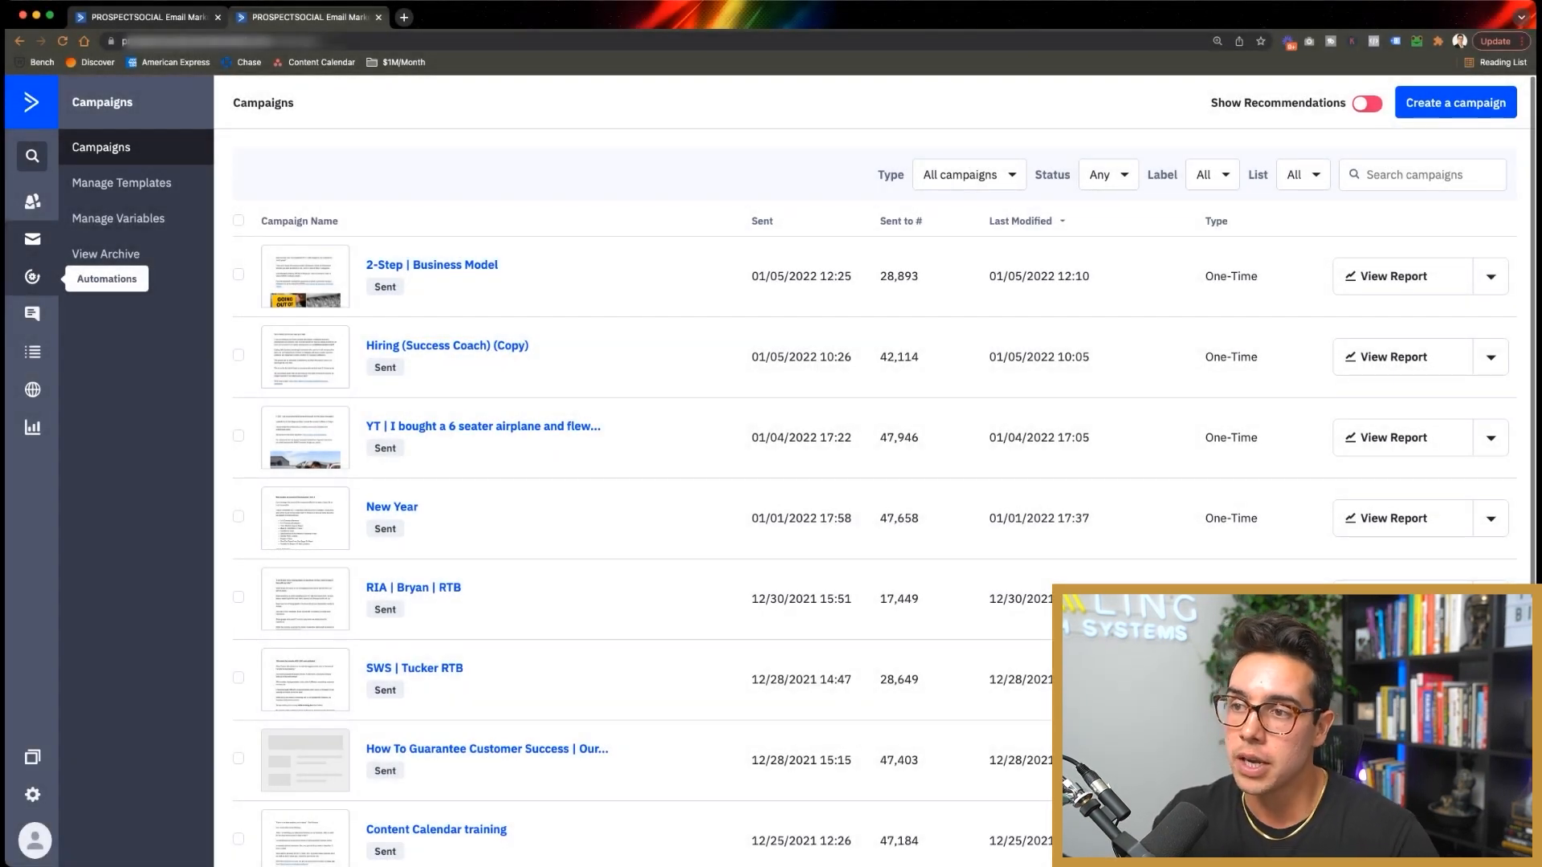
Step: Open SWS | Zapier Guide from the Automations list in a new browser tab and switch to it
click(32, 277)
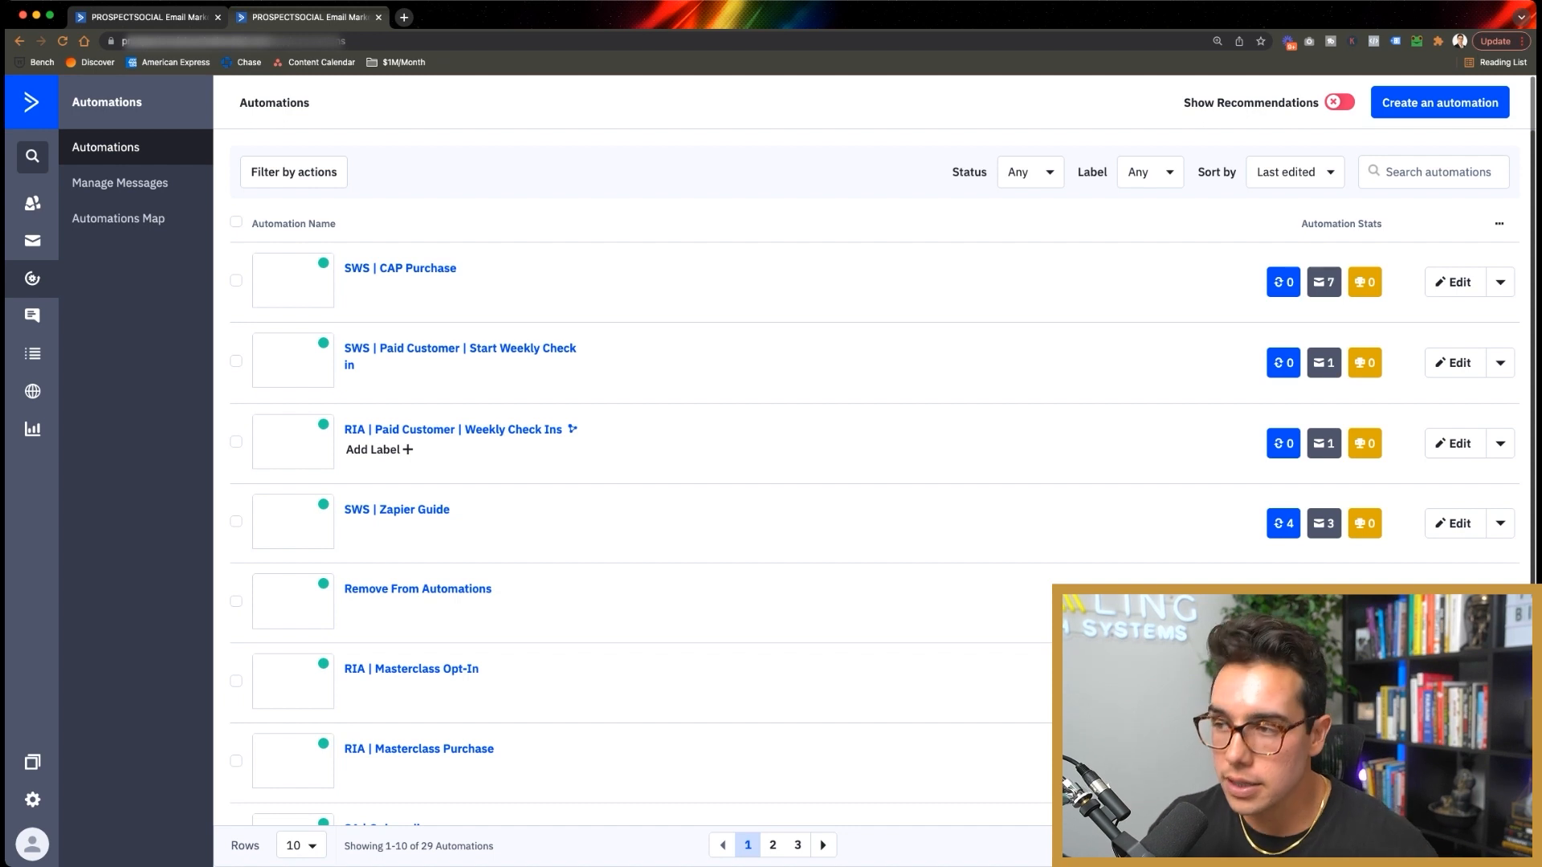
scroll(418, 338, down, 3)
scroll(418, 337, up, 1)
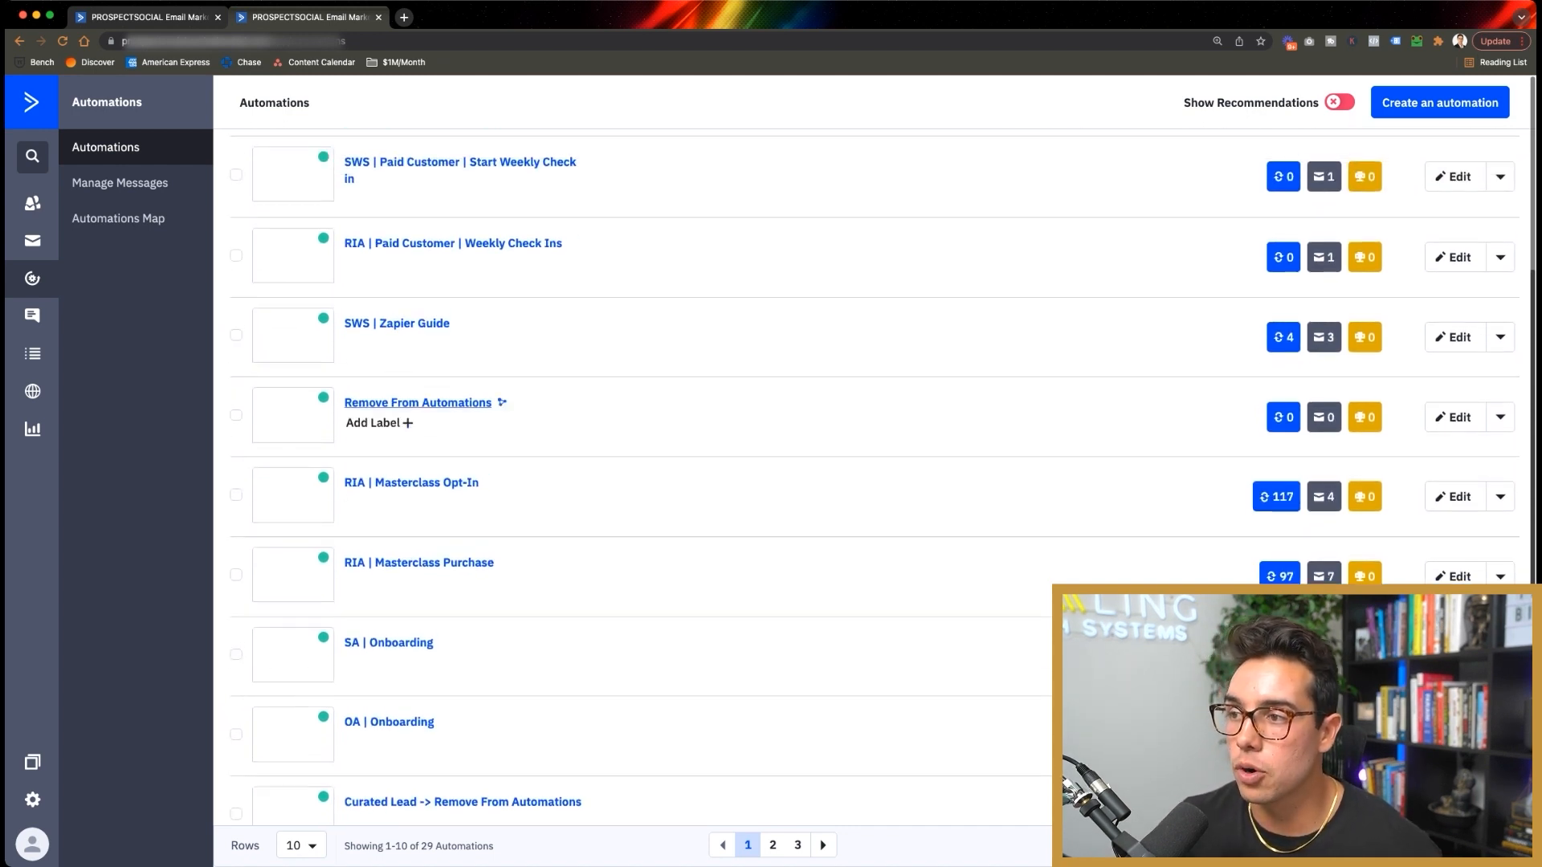
right_click(397, 324)
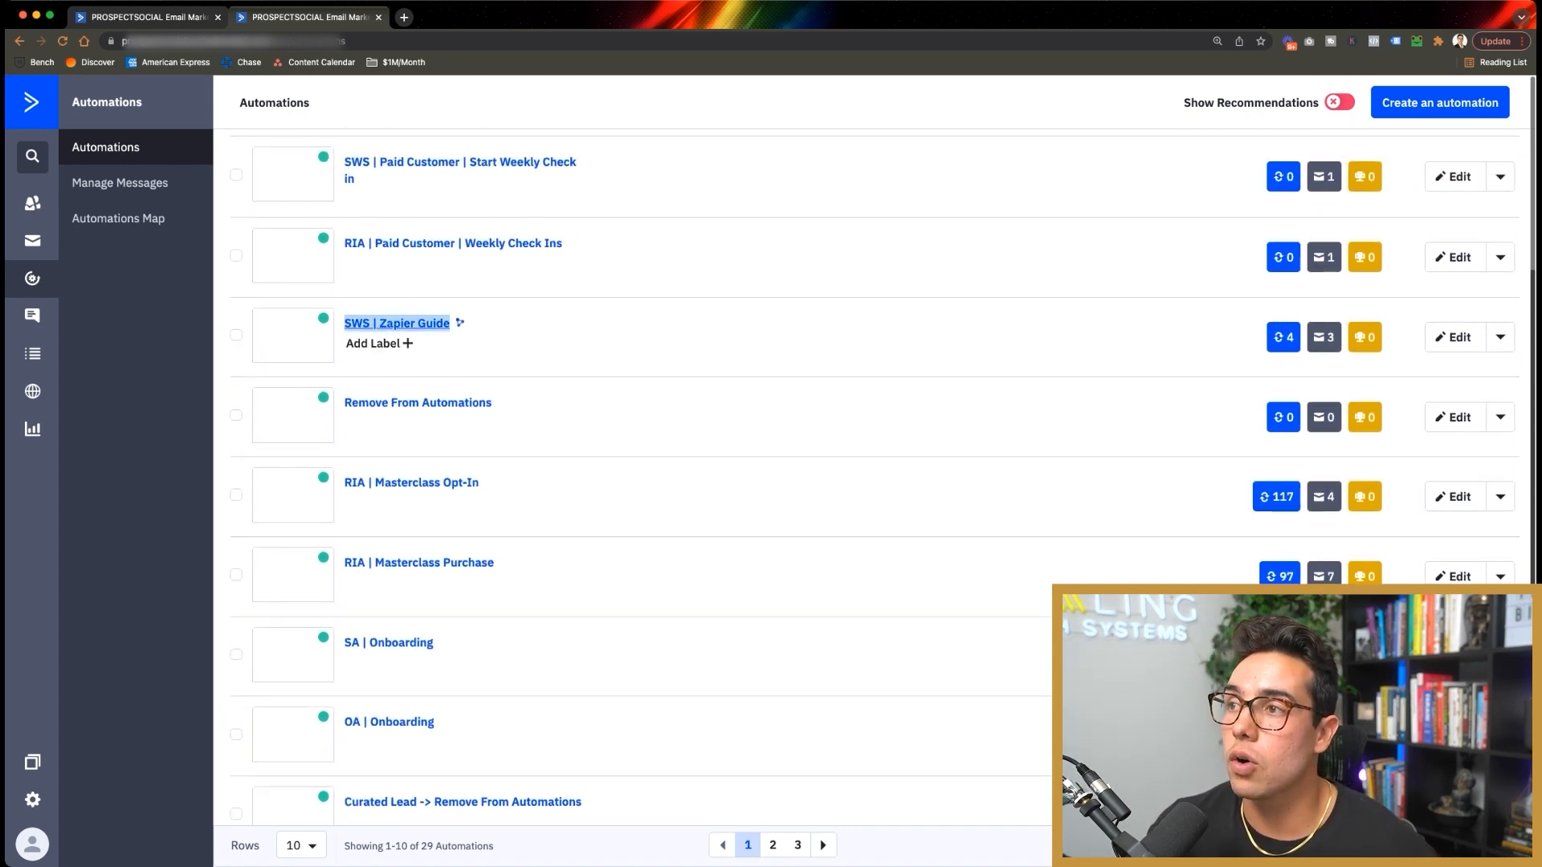
click(442, 336)
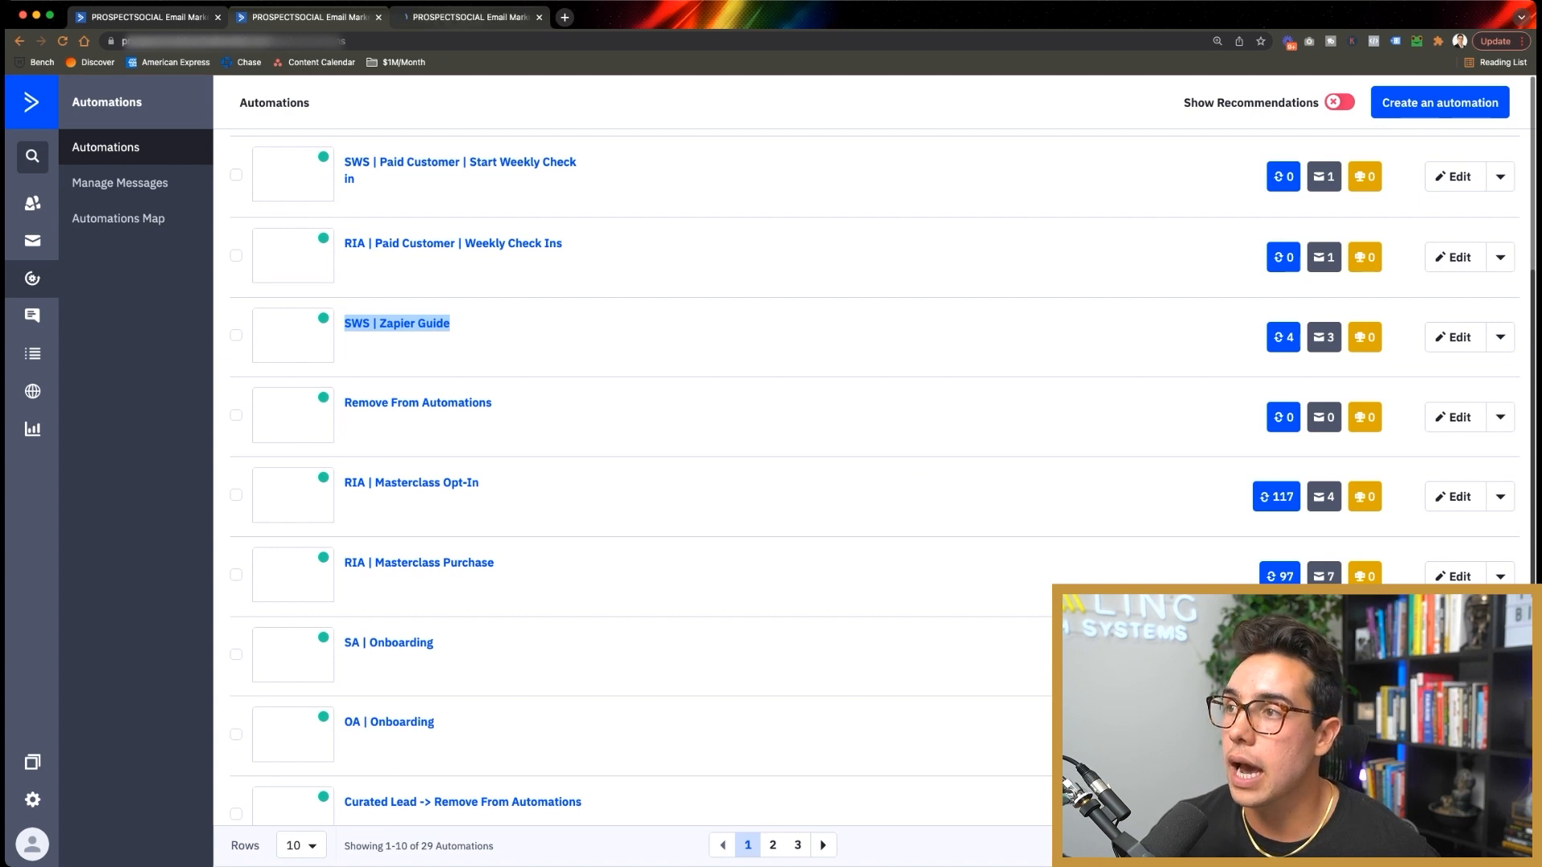
click(466, 17)
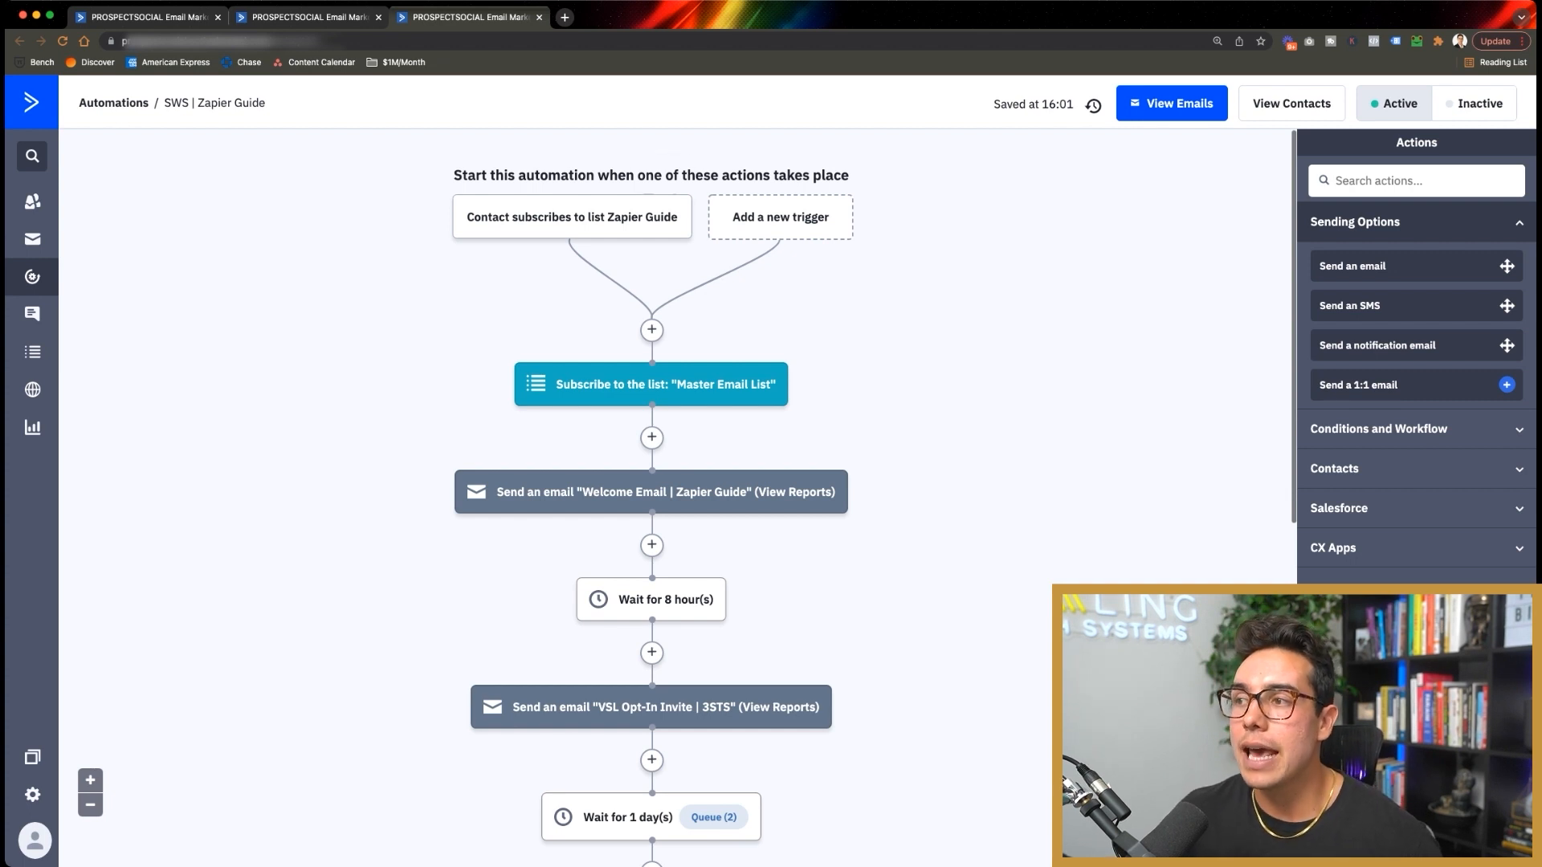
mouse_move(572, 217)
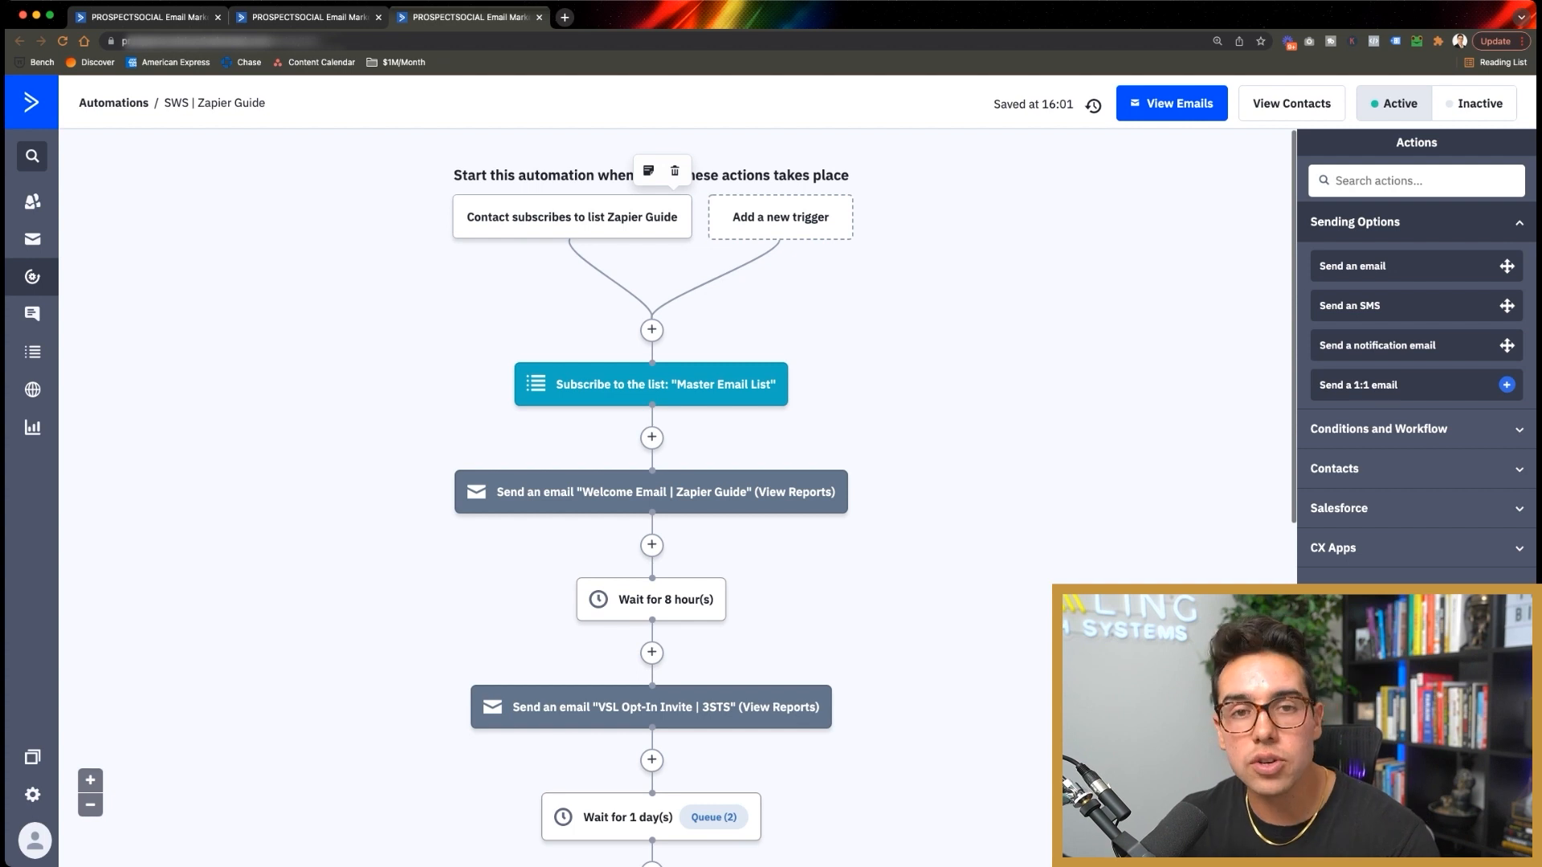
mouse_move(859, 491)
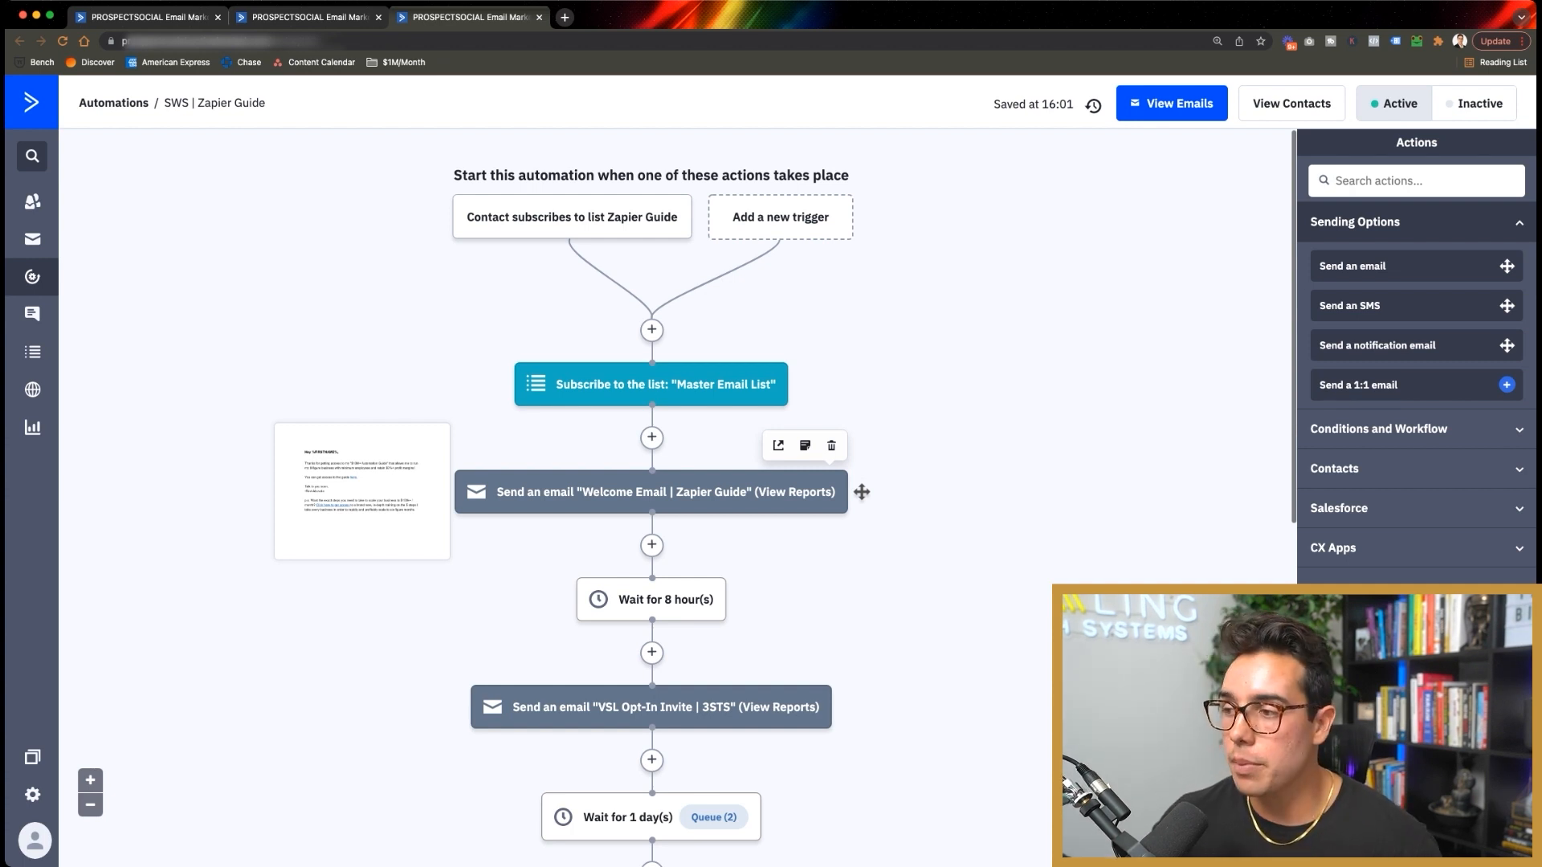
scroll(740, 566, down, 1)
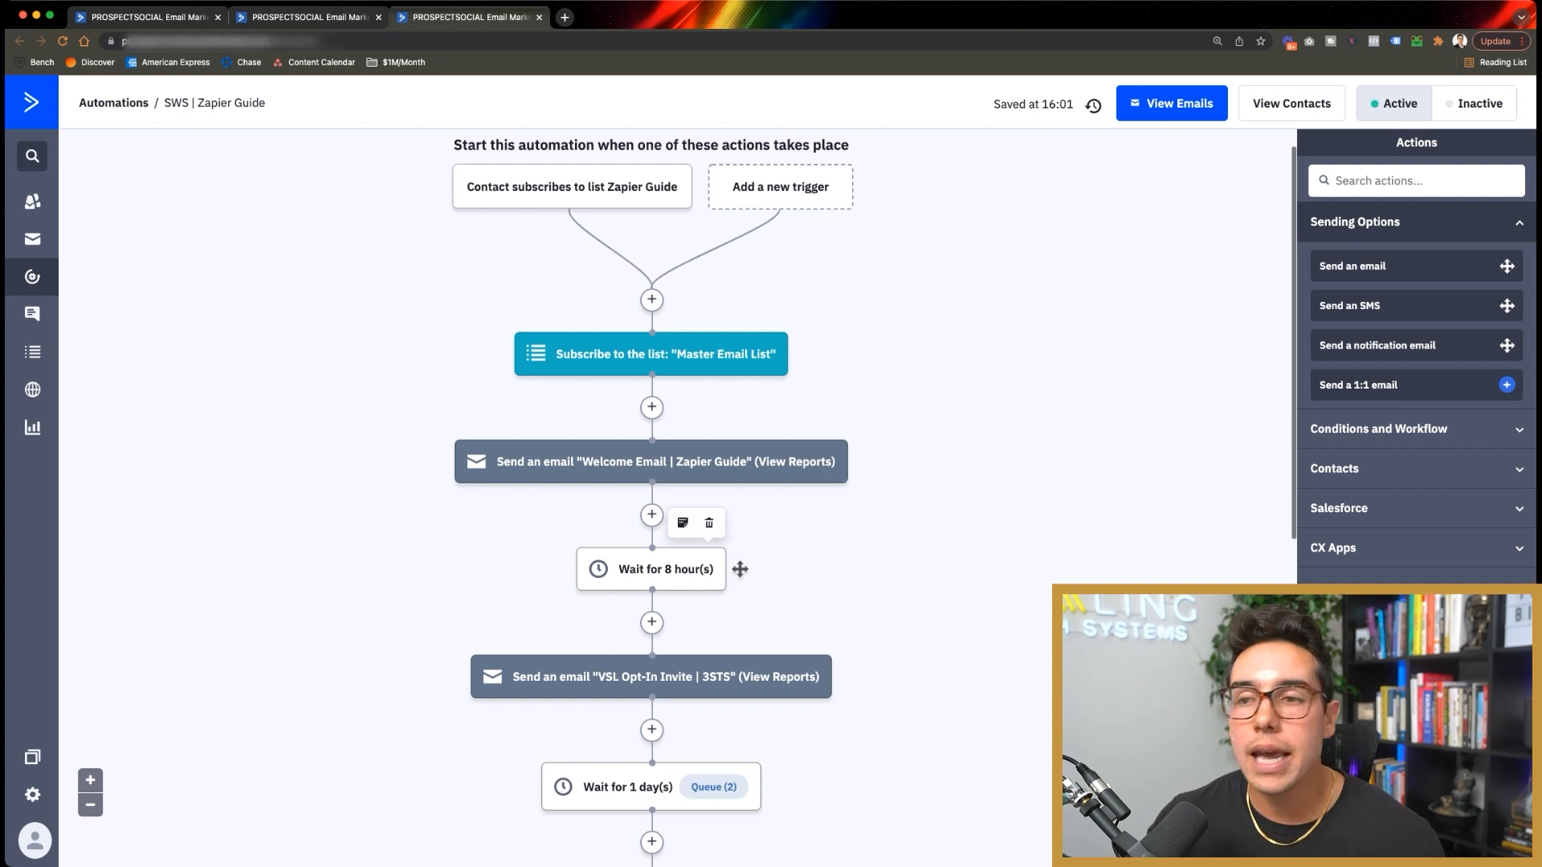
scroll(740, 568, down, 1)
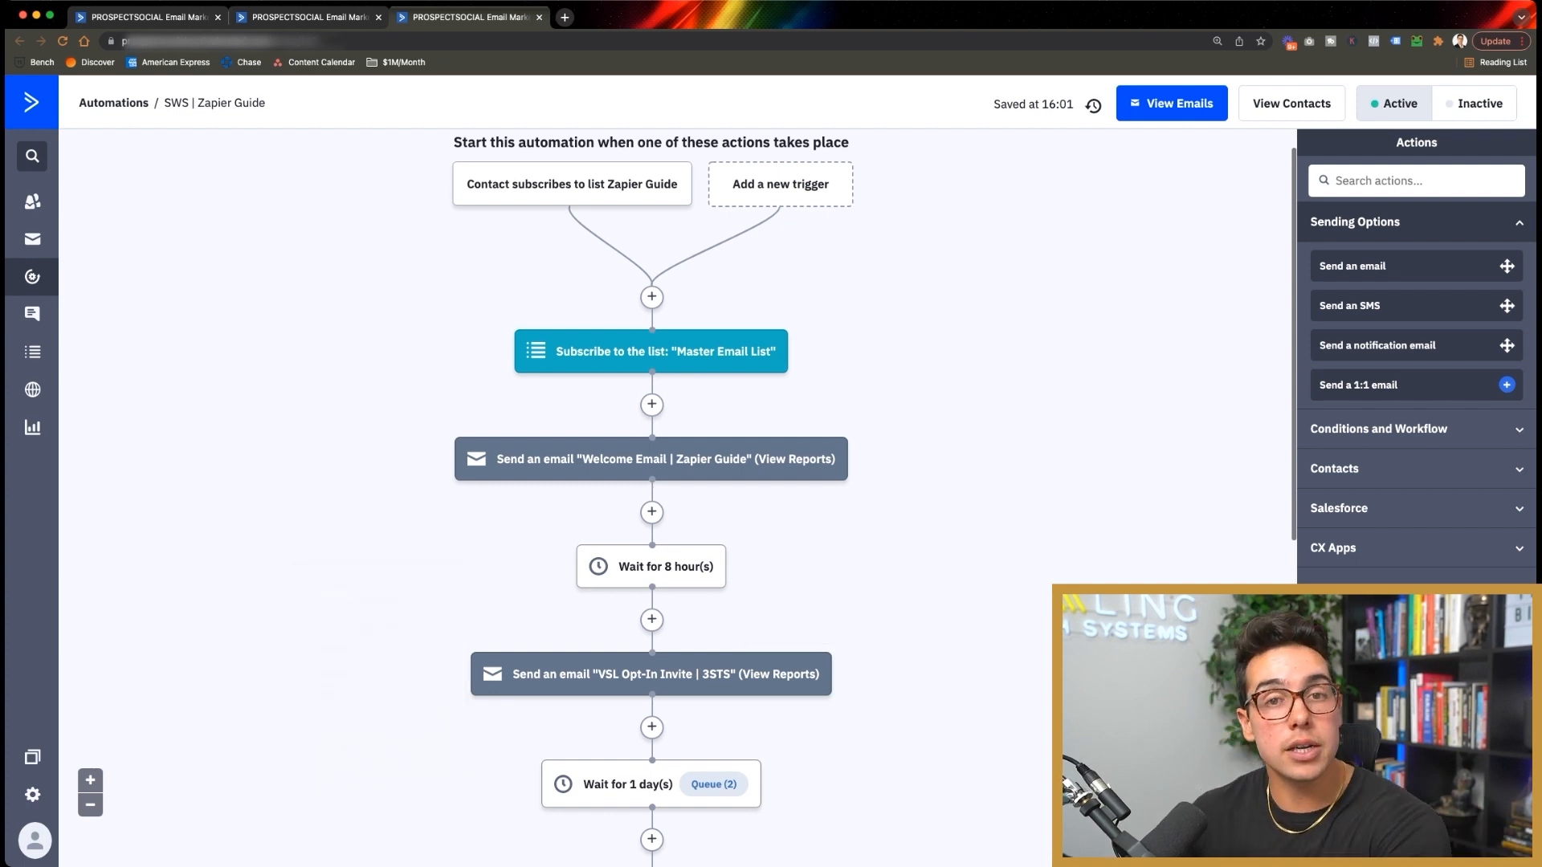
mouse_move(862, 458)
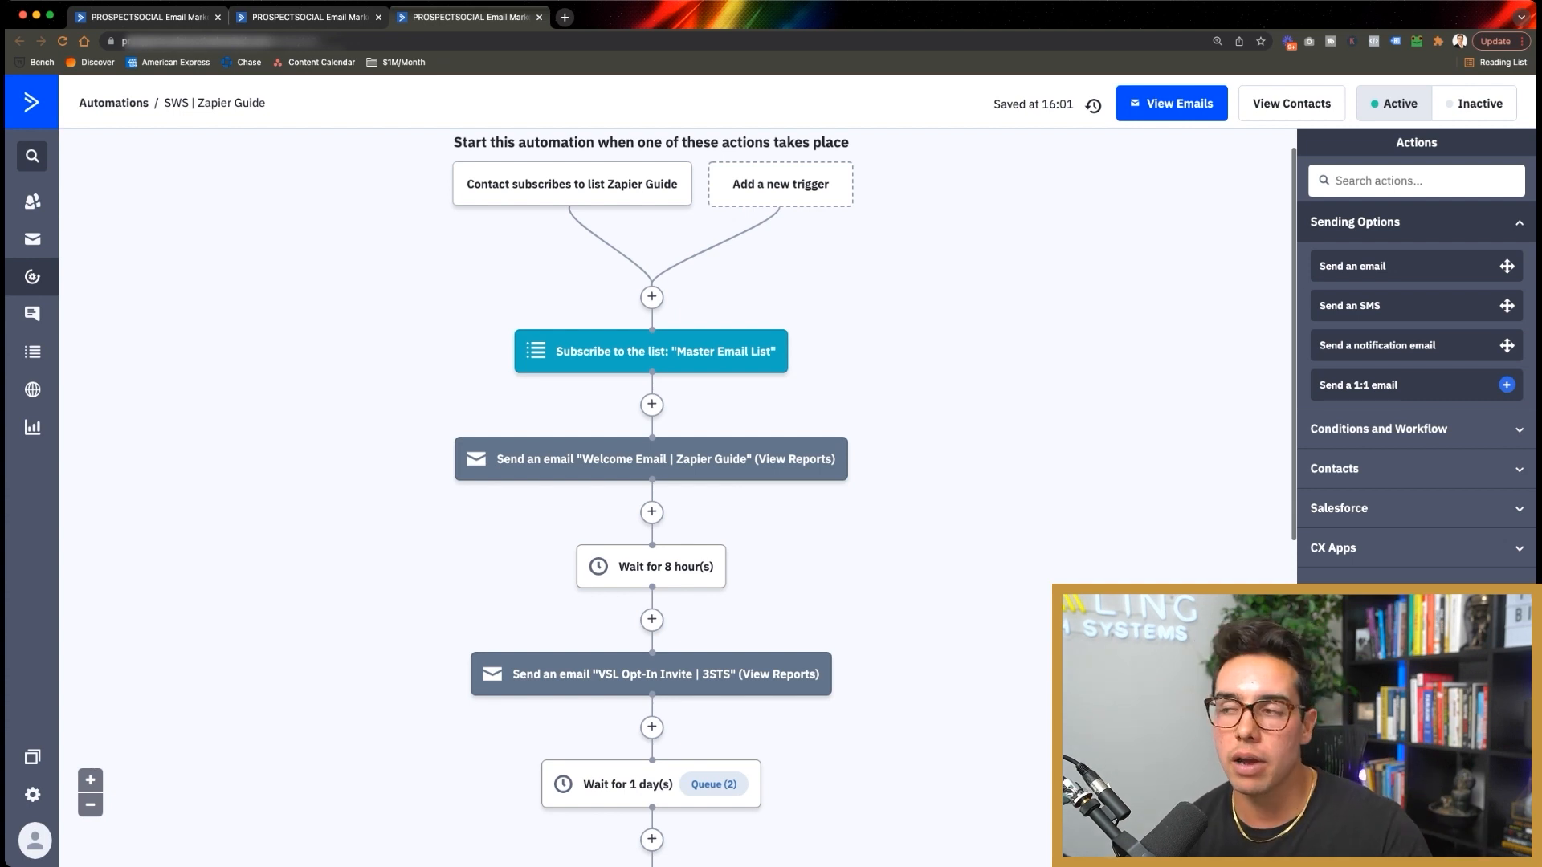
Step: Scroll the Zapier Guide workflow down to its end, then go back to the automations list tab
scroll(863, 705, down, 3)
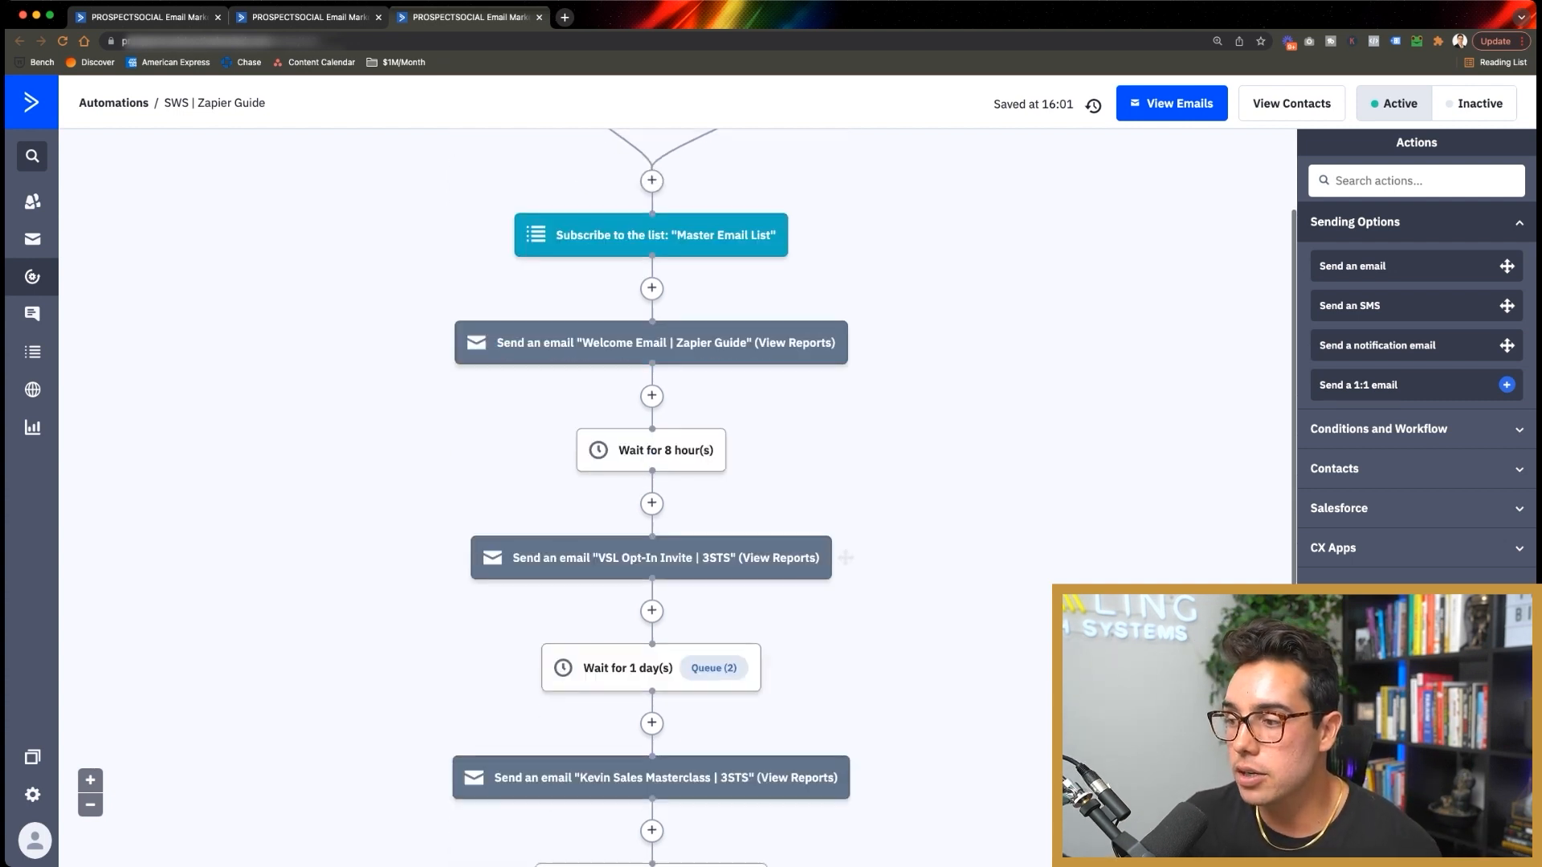
scroll(863, 705, down, 2)
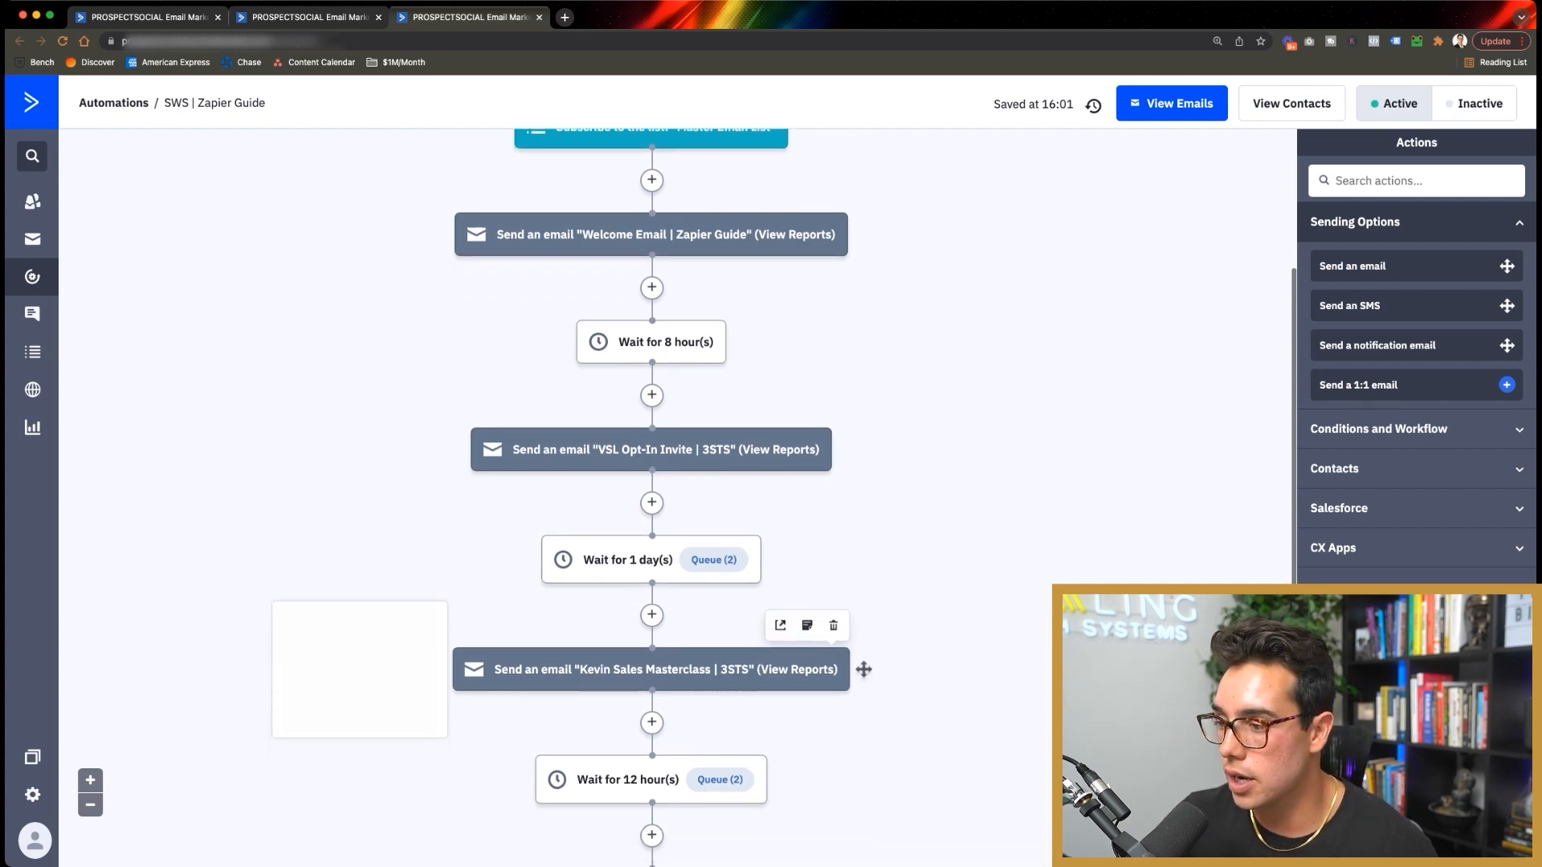
scroll(799, 506, down, 5)
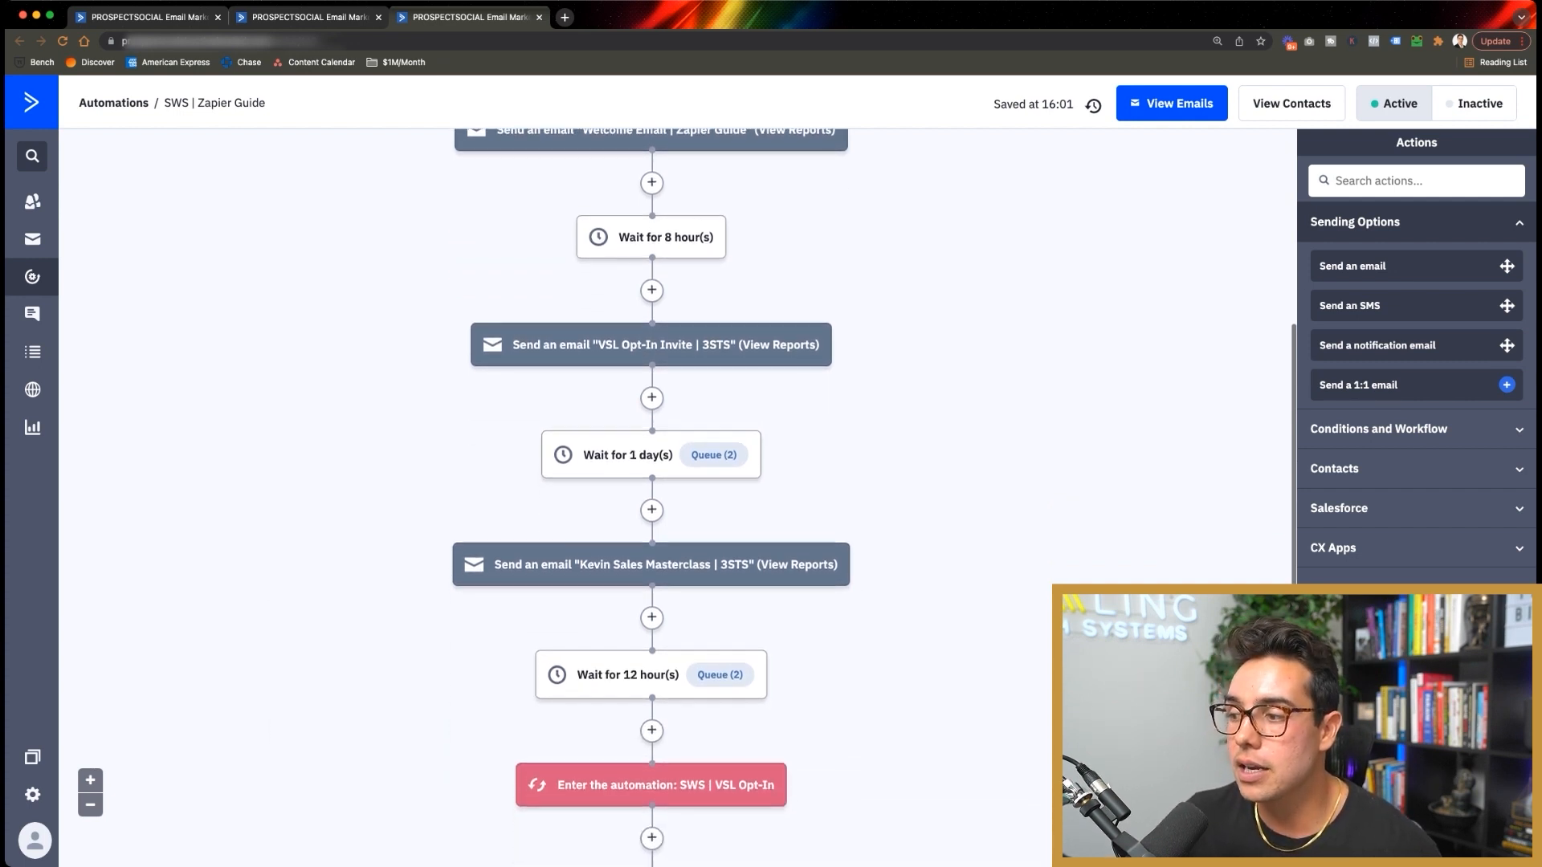
mouse_move(801, 507)
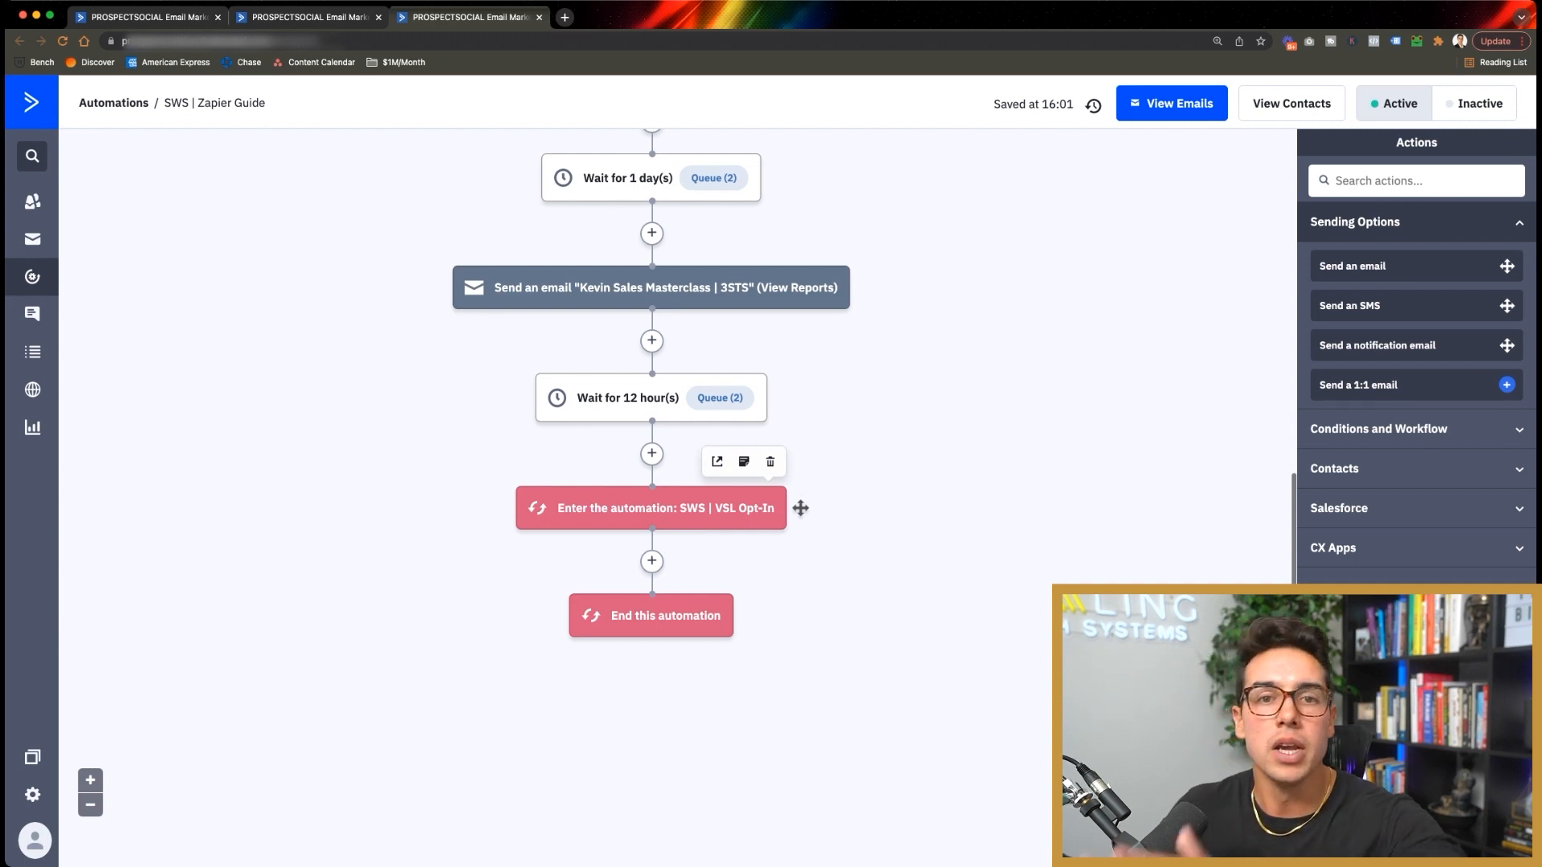
scroll(801, 508, up, 10)
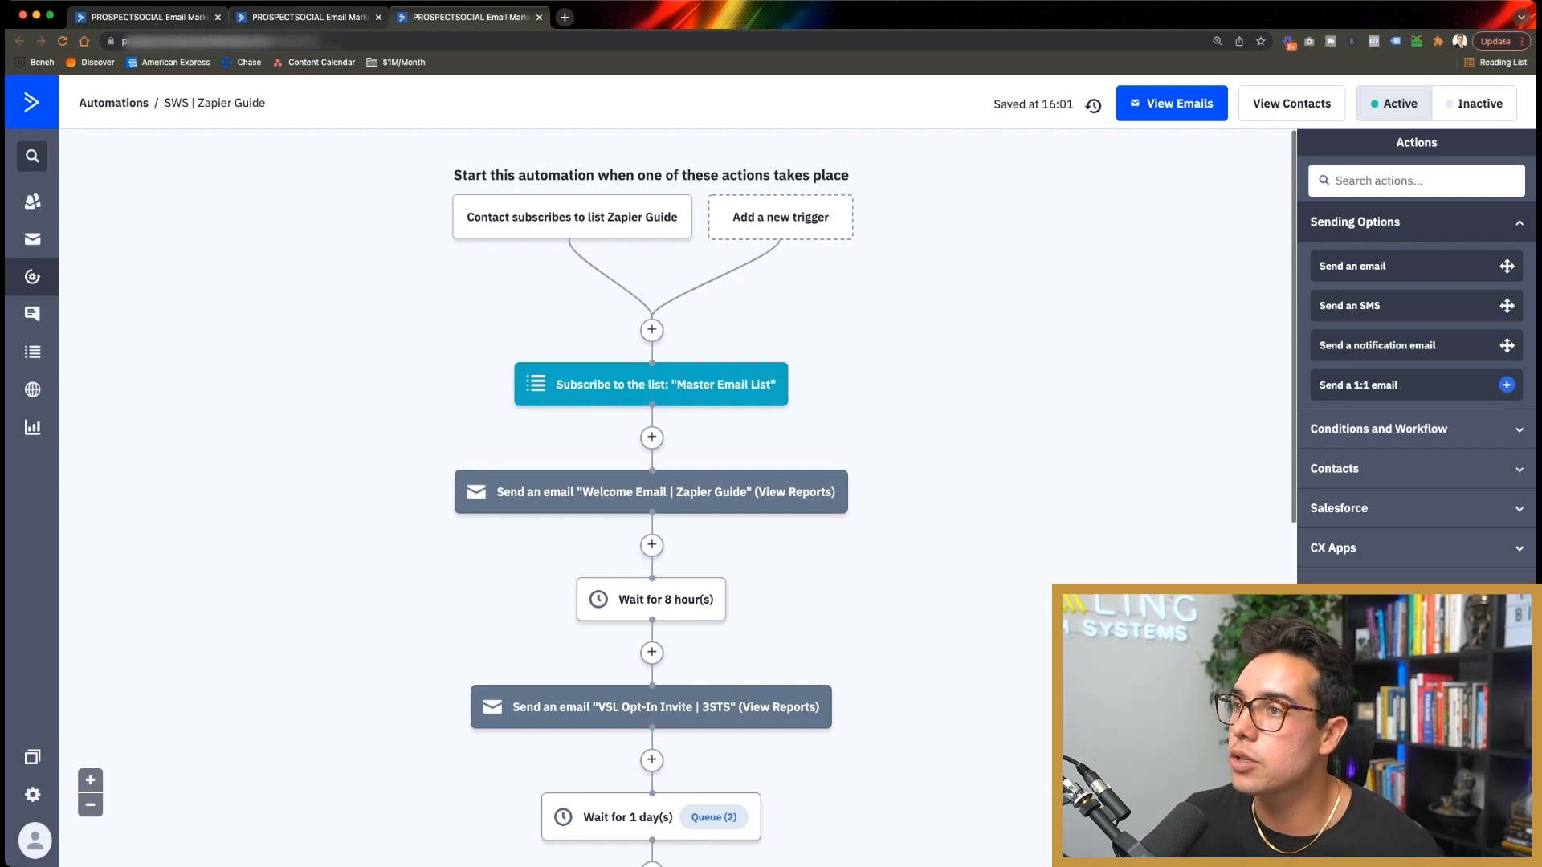
click(309, 17)
scroll(643, 185, up, 3)
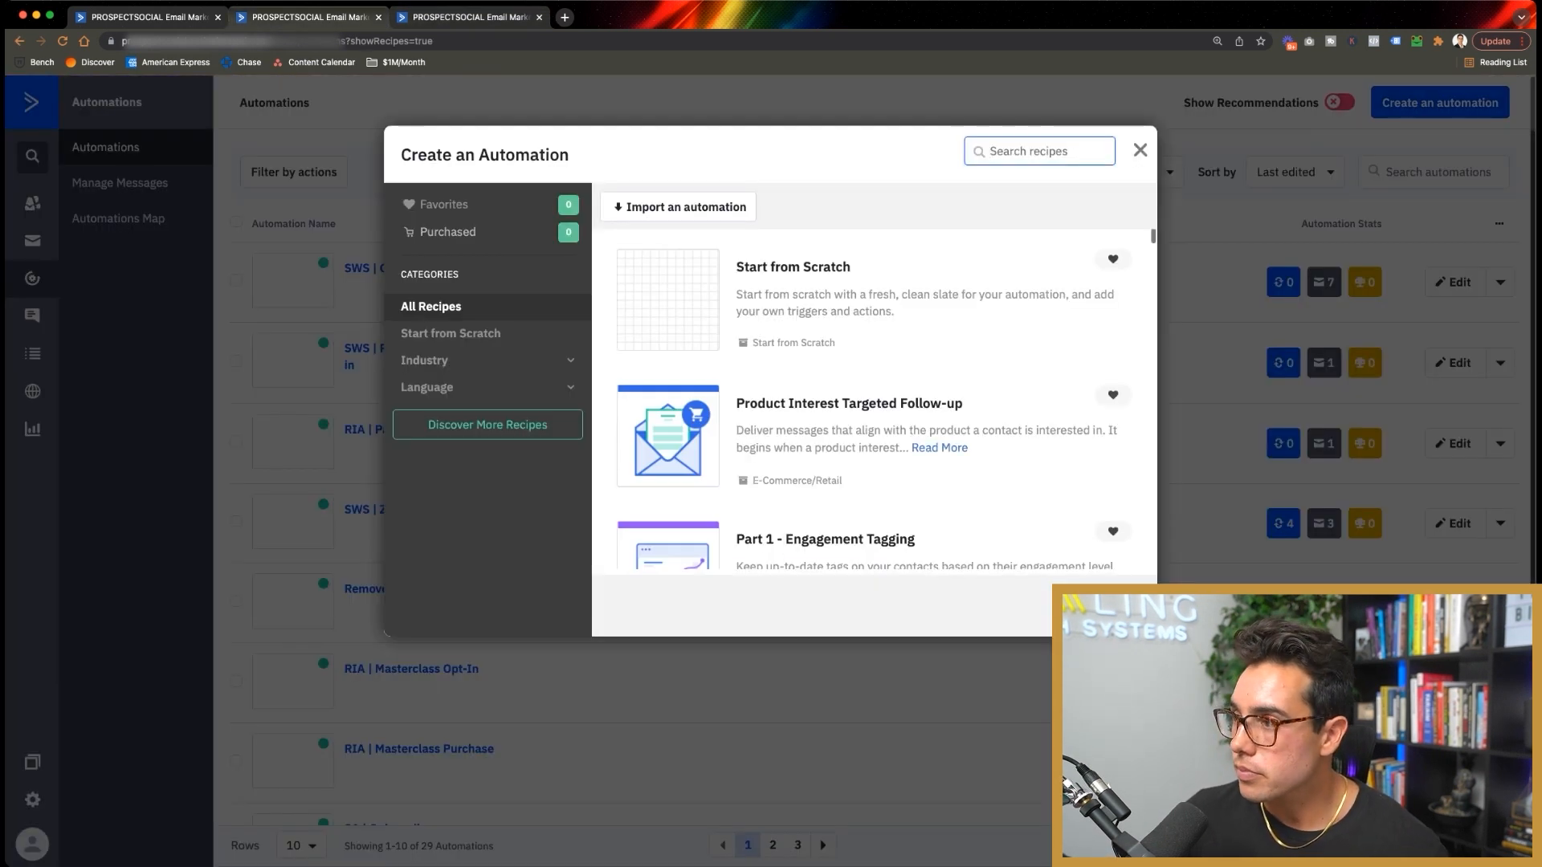
Step: Choose Start from Scratch for the new automation, dismissing the import dialog
scroll(875, 401, down, 15)
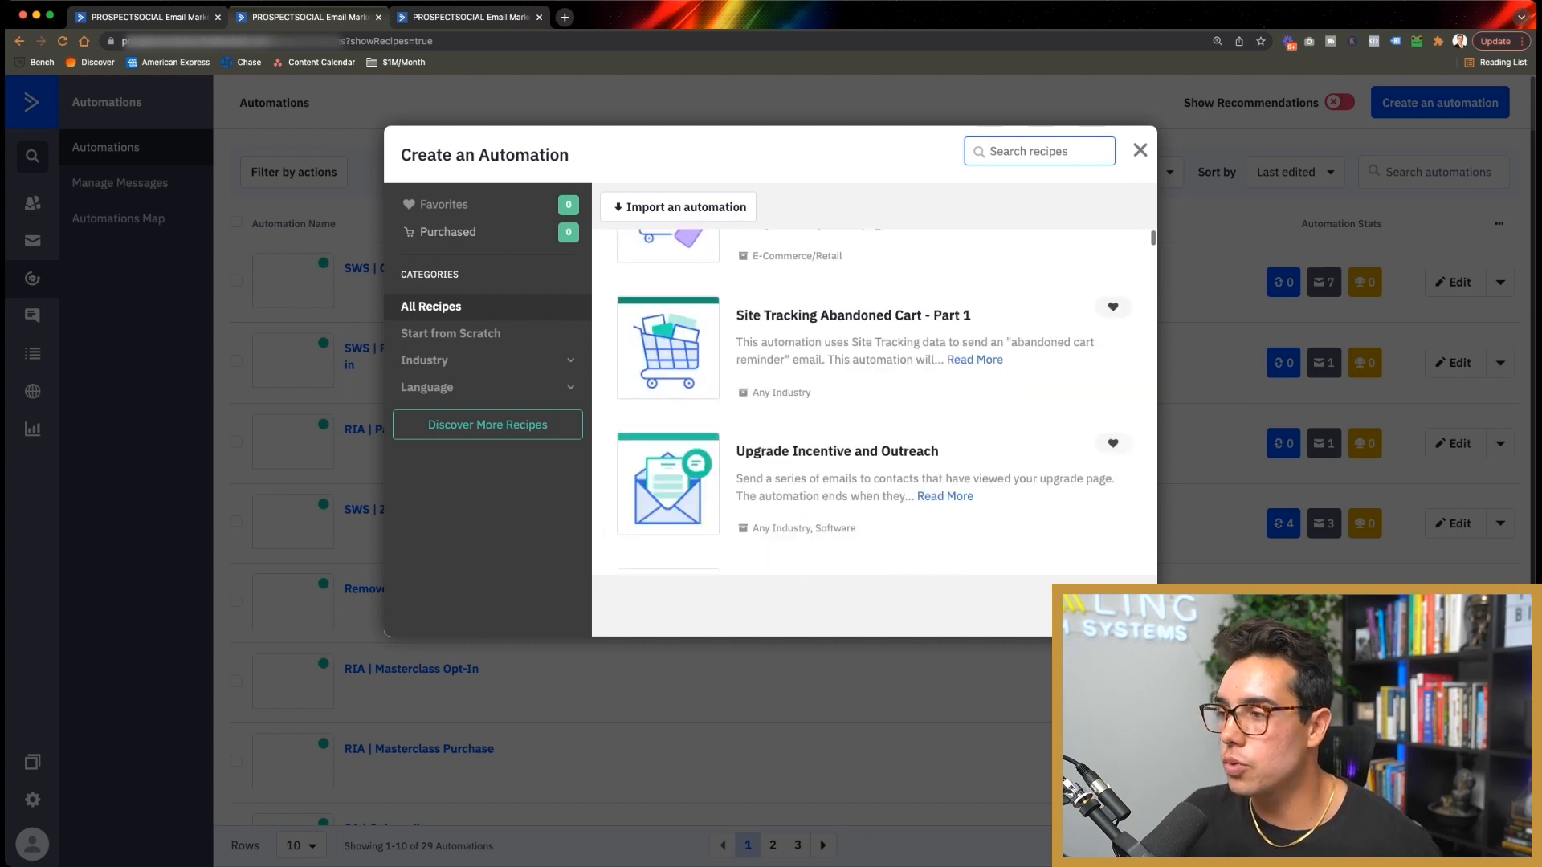
scroll(875, 498, up, 10)
click(875, 313)
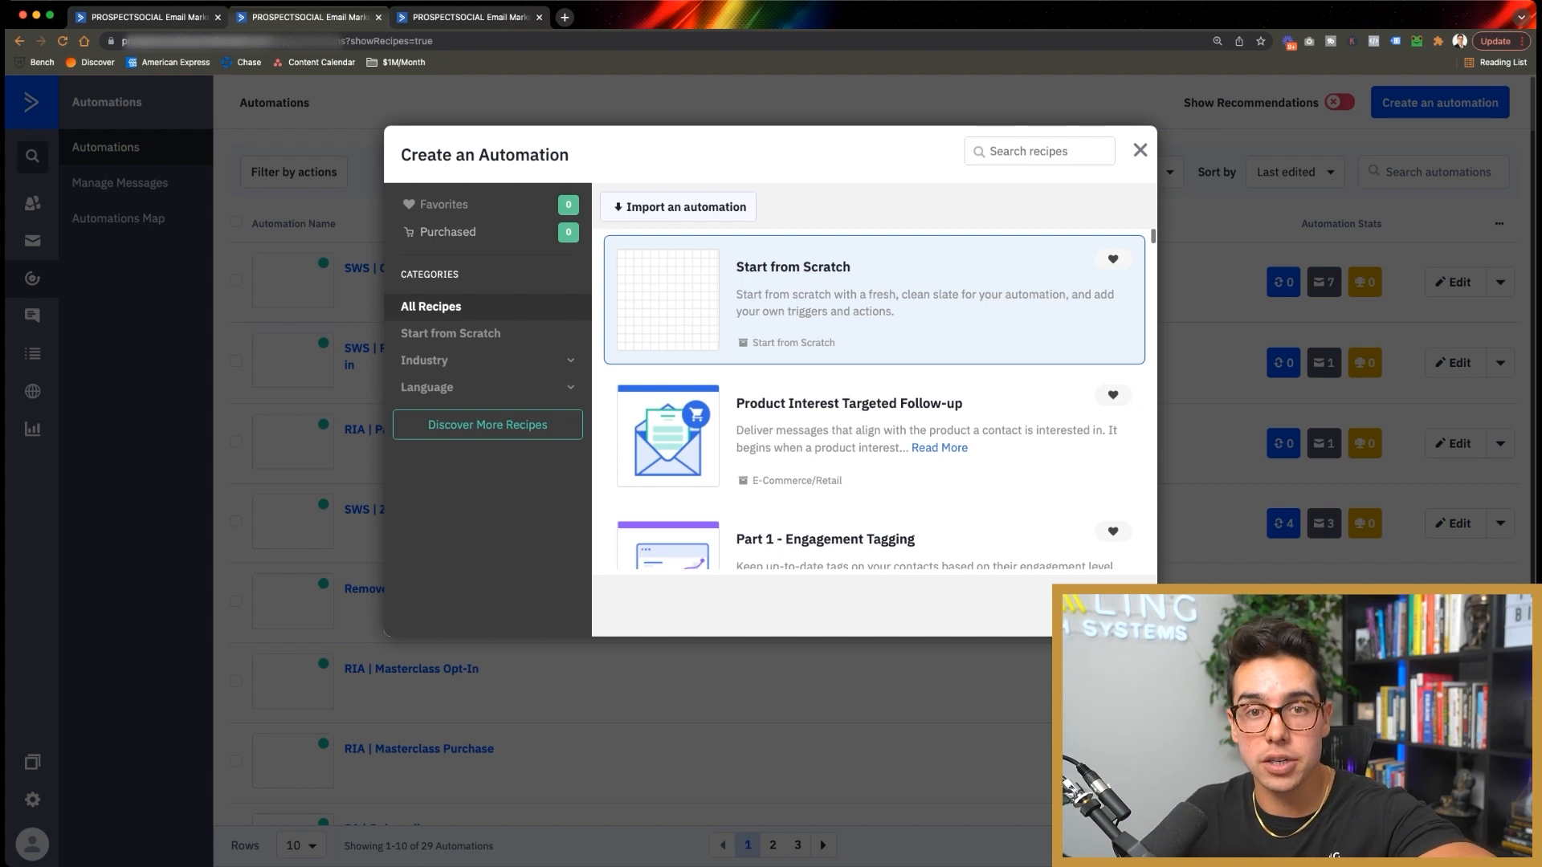
click(679, 207)
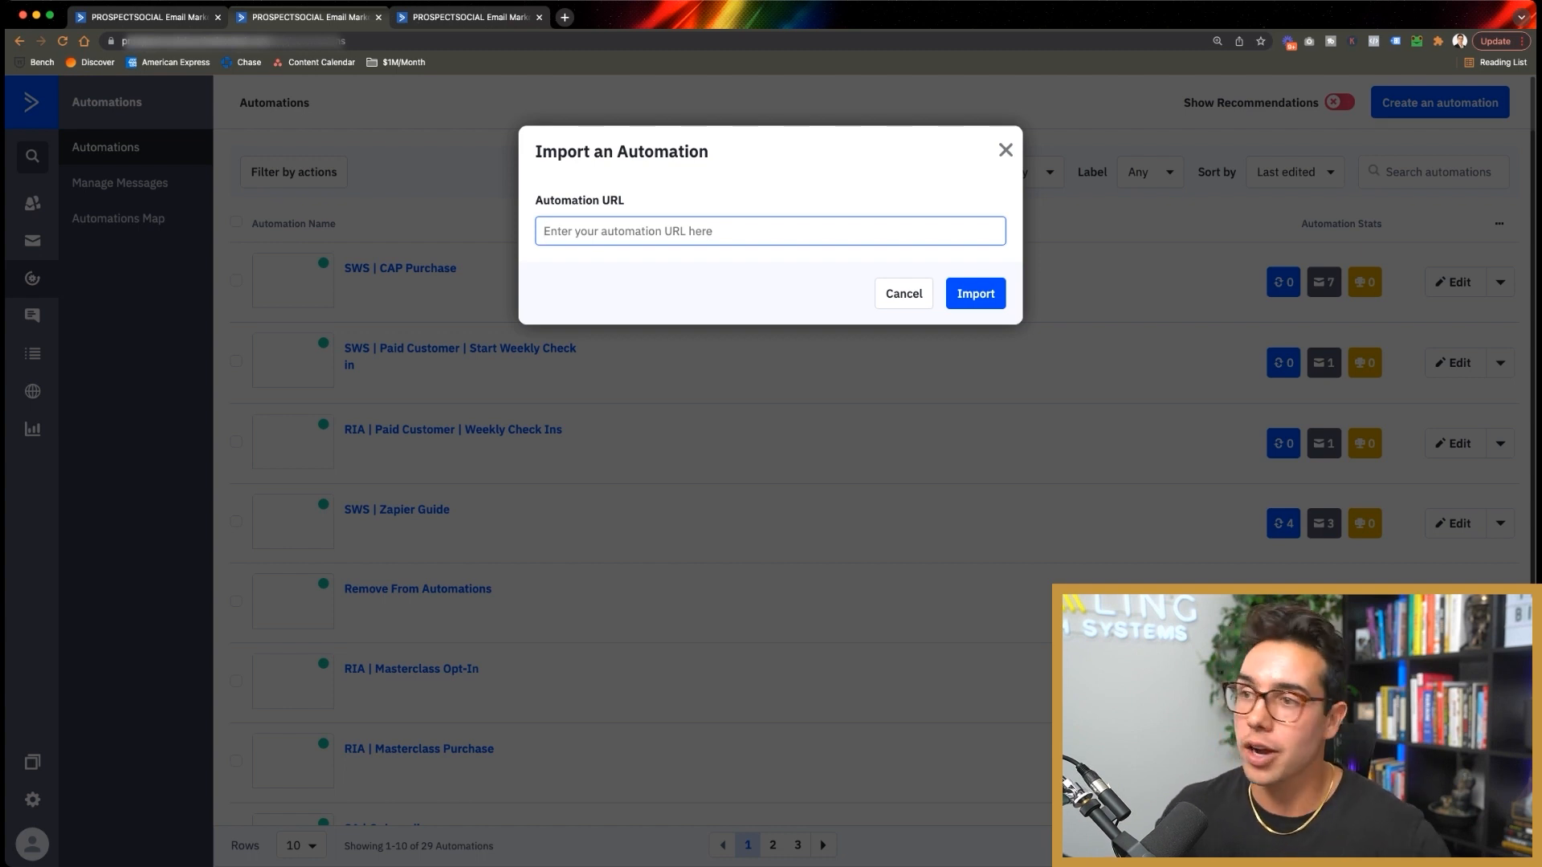
key(Escape)
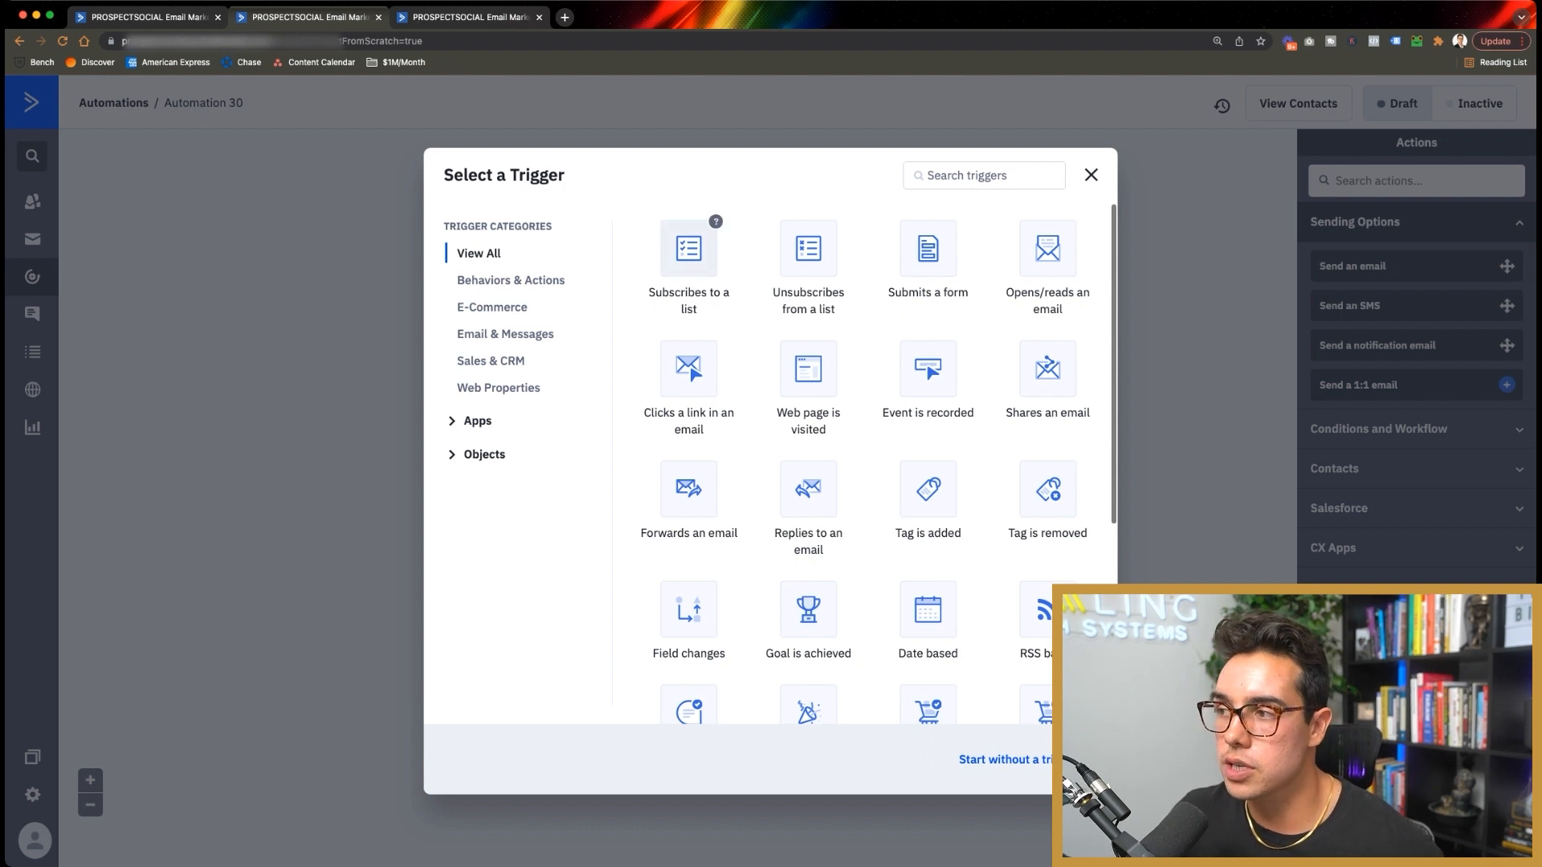
Step: Trigger the automation when contacts subscribe to the Zapier Guide list
click(689, 248)
click(540, 210)
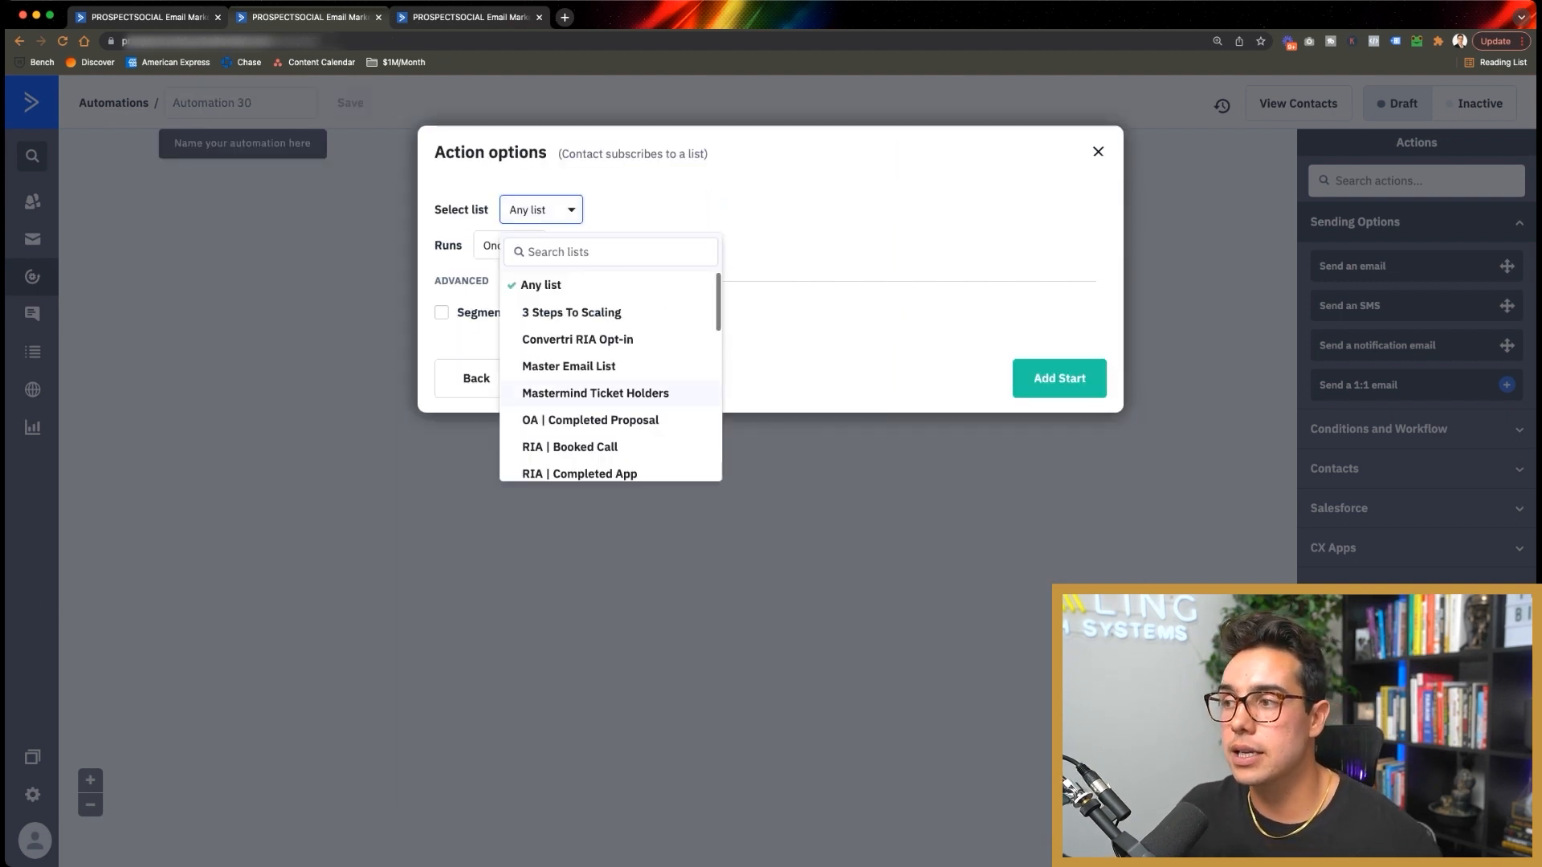
click(611, 251)
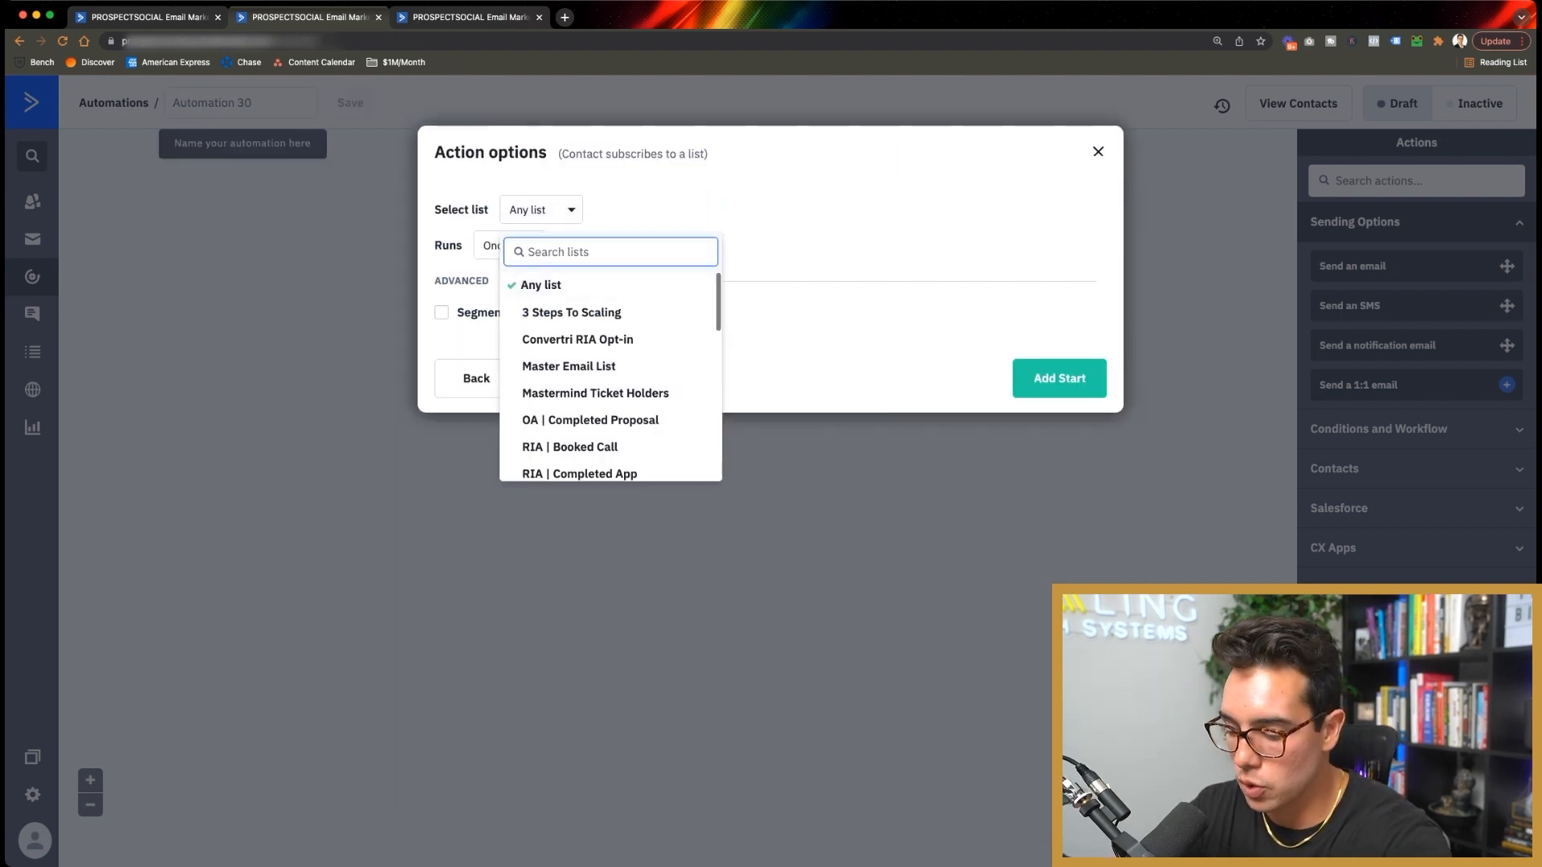
text(zap)
key(Return)
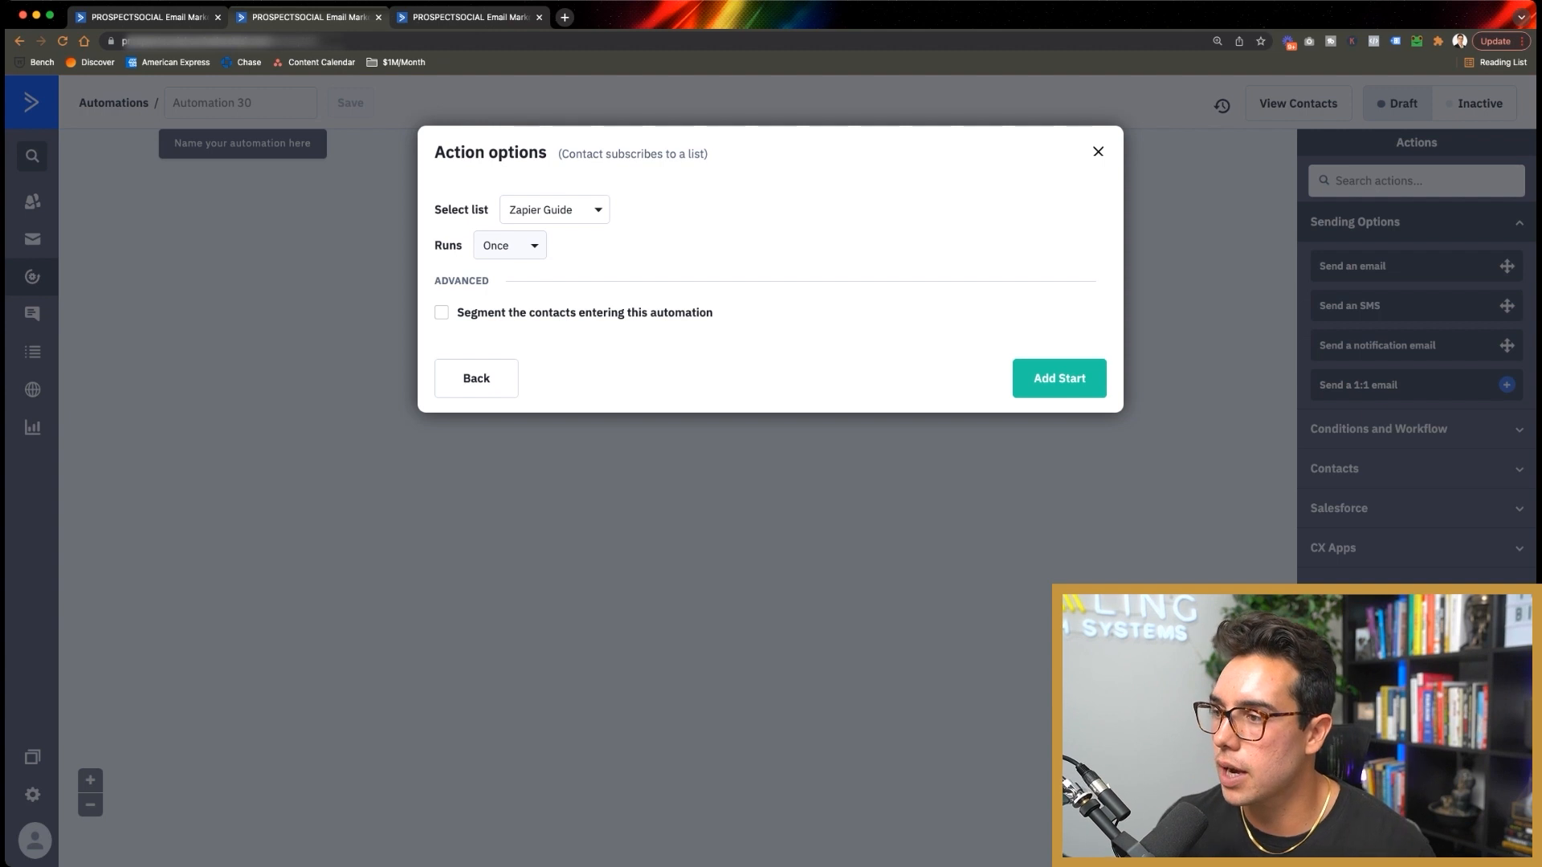
Step: Segment entering contacts to those where the Paid Customer tag does not exist, and add the start
click(442, 313)
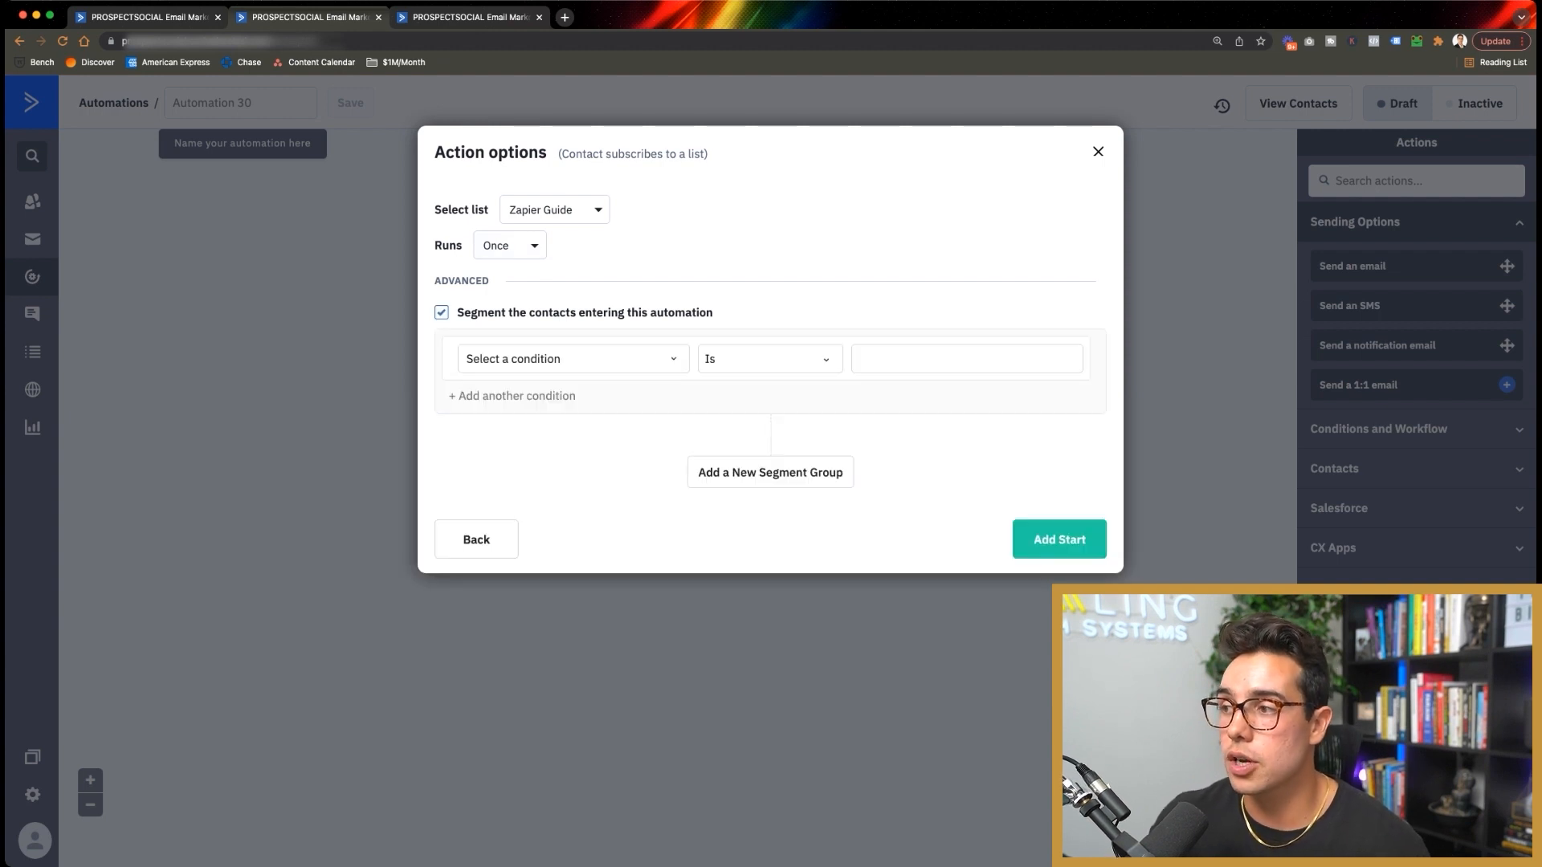
click(573, 358)
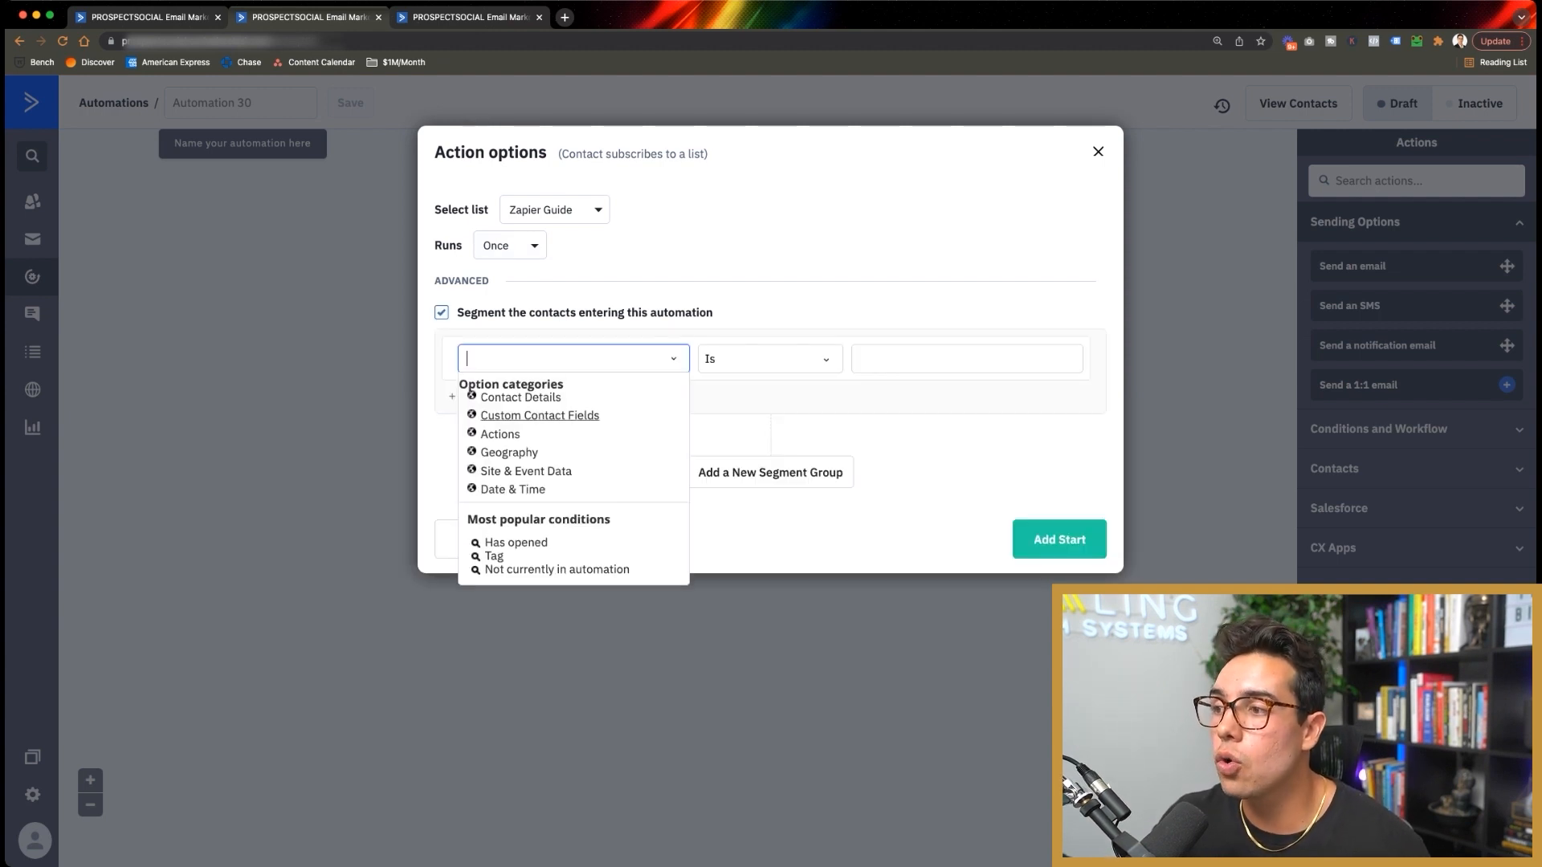
click(514, 400)
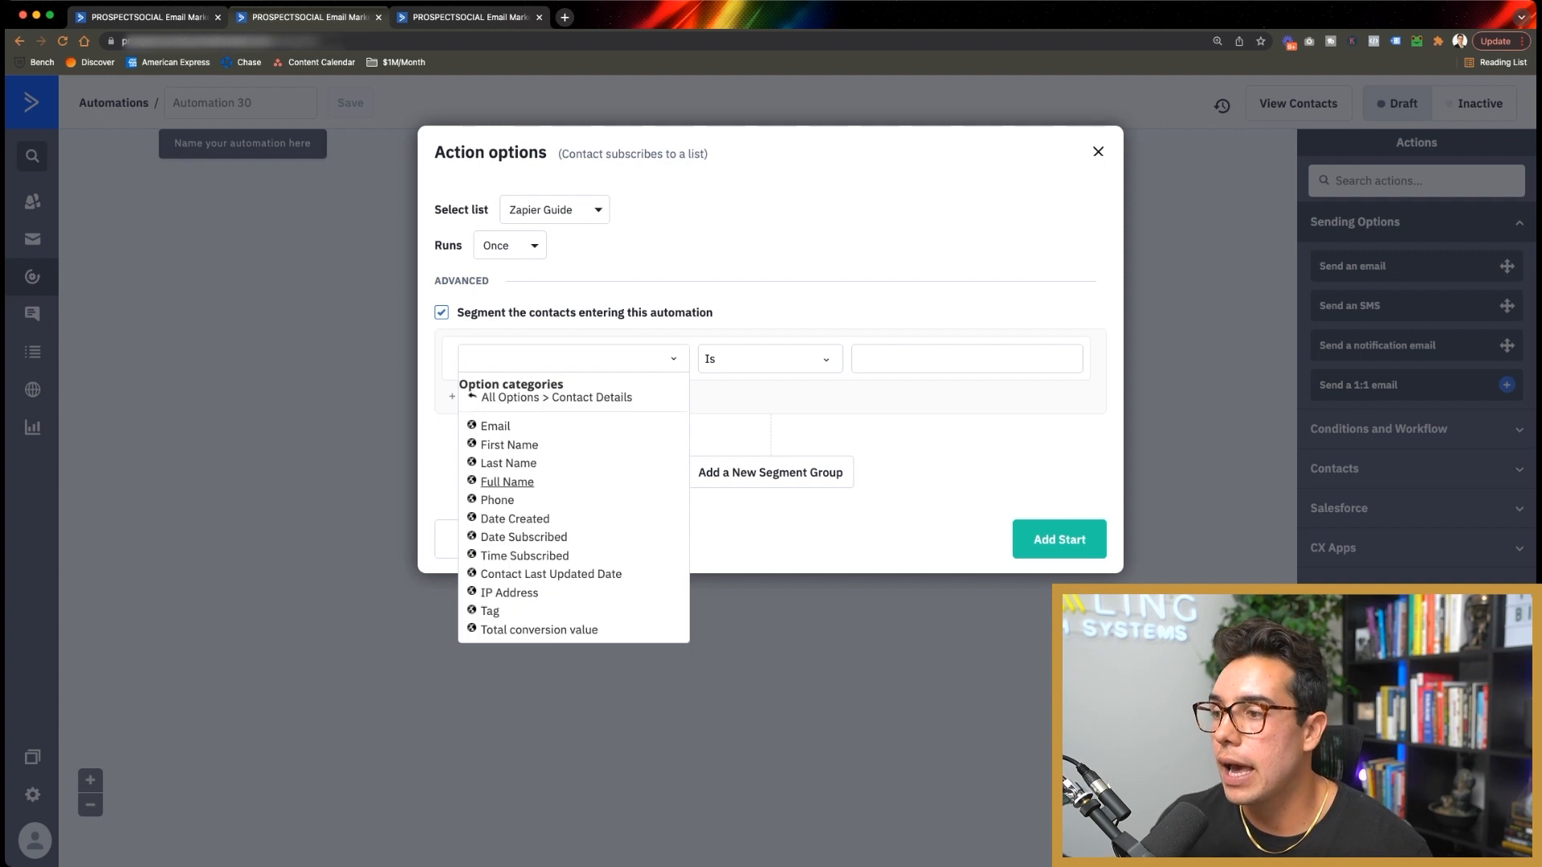
text(tag)
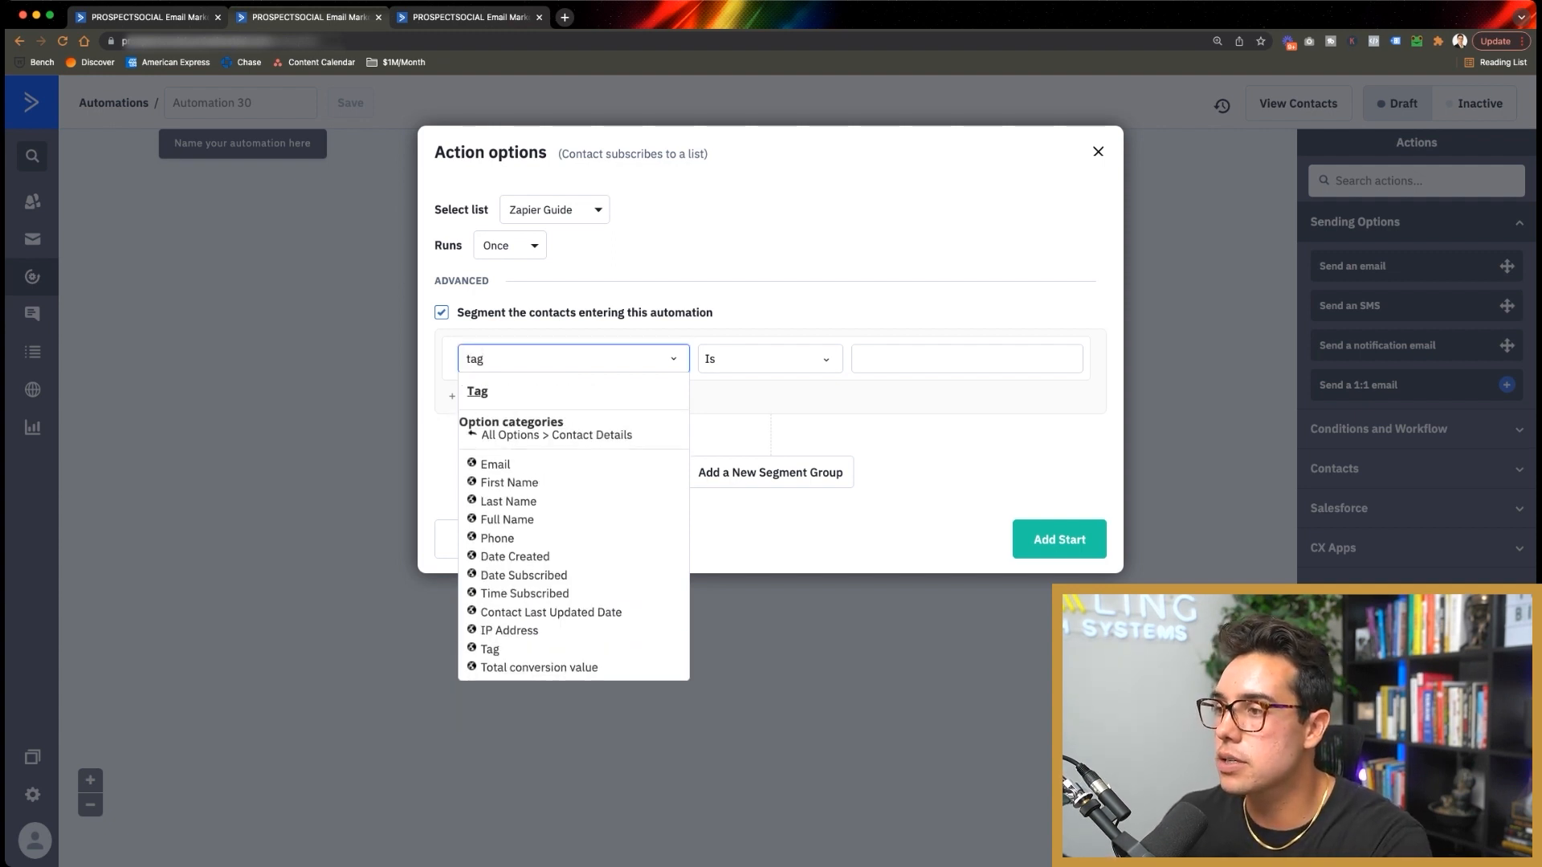
key(Return)
click(763, 359)
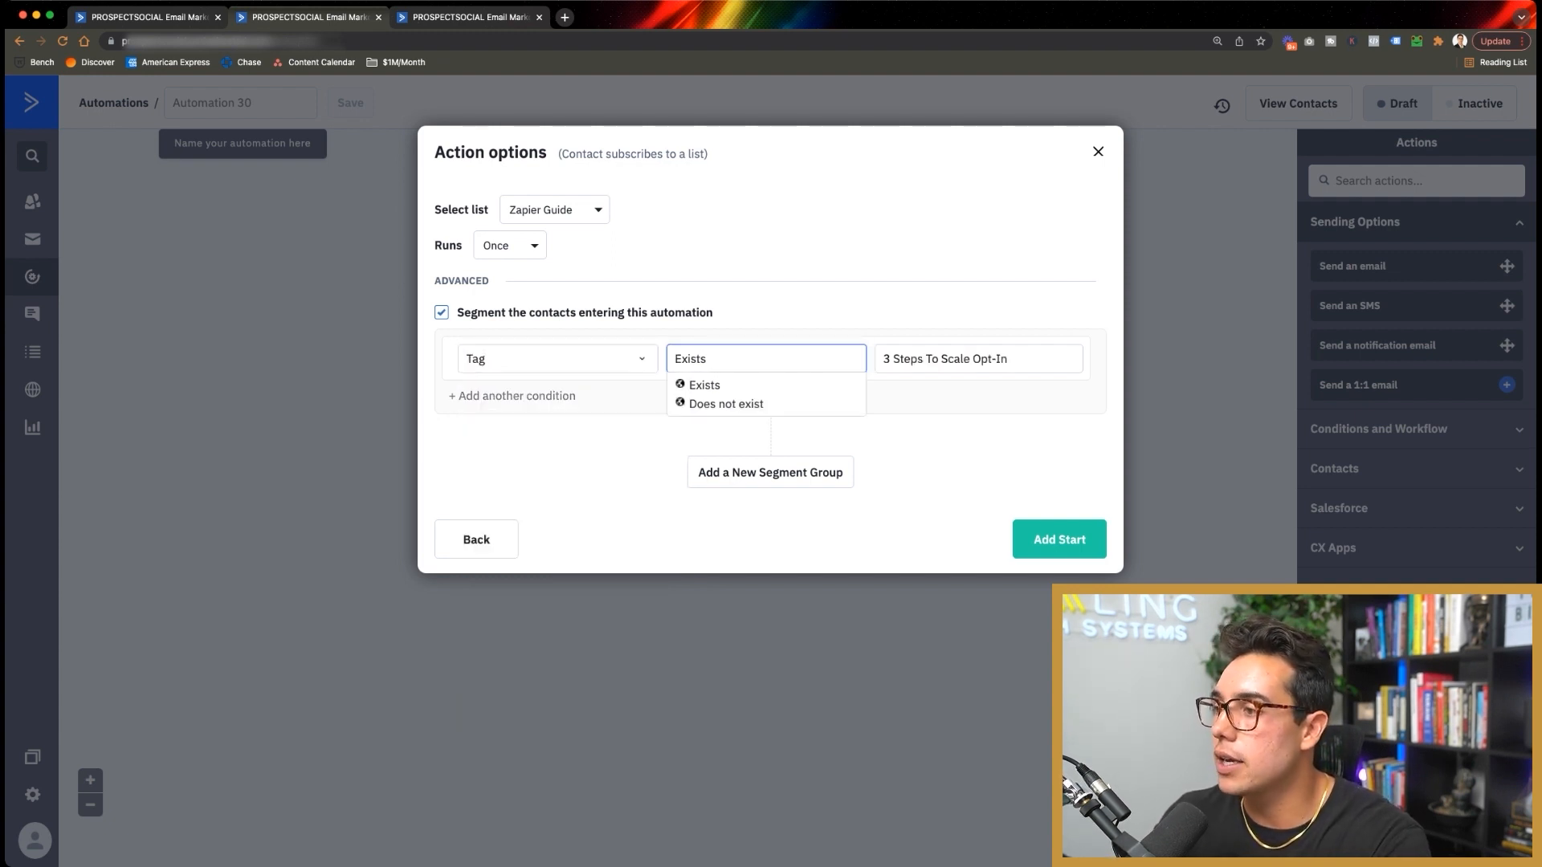
click(723, 404)
click(978, 359)
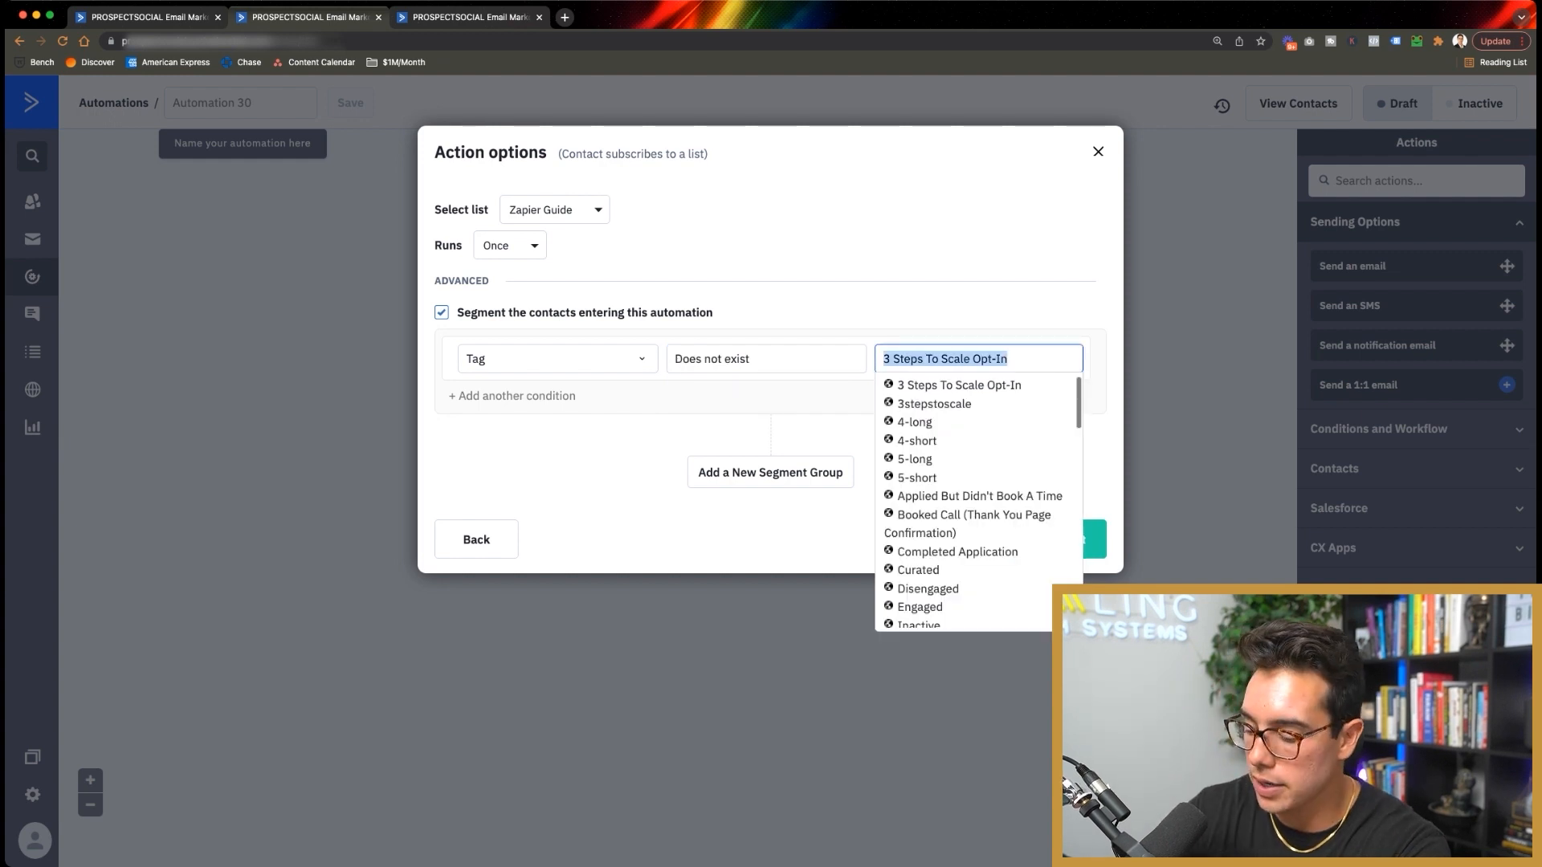
text(paid)
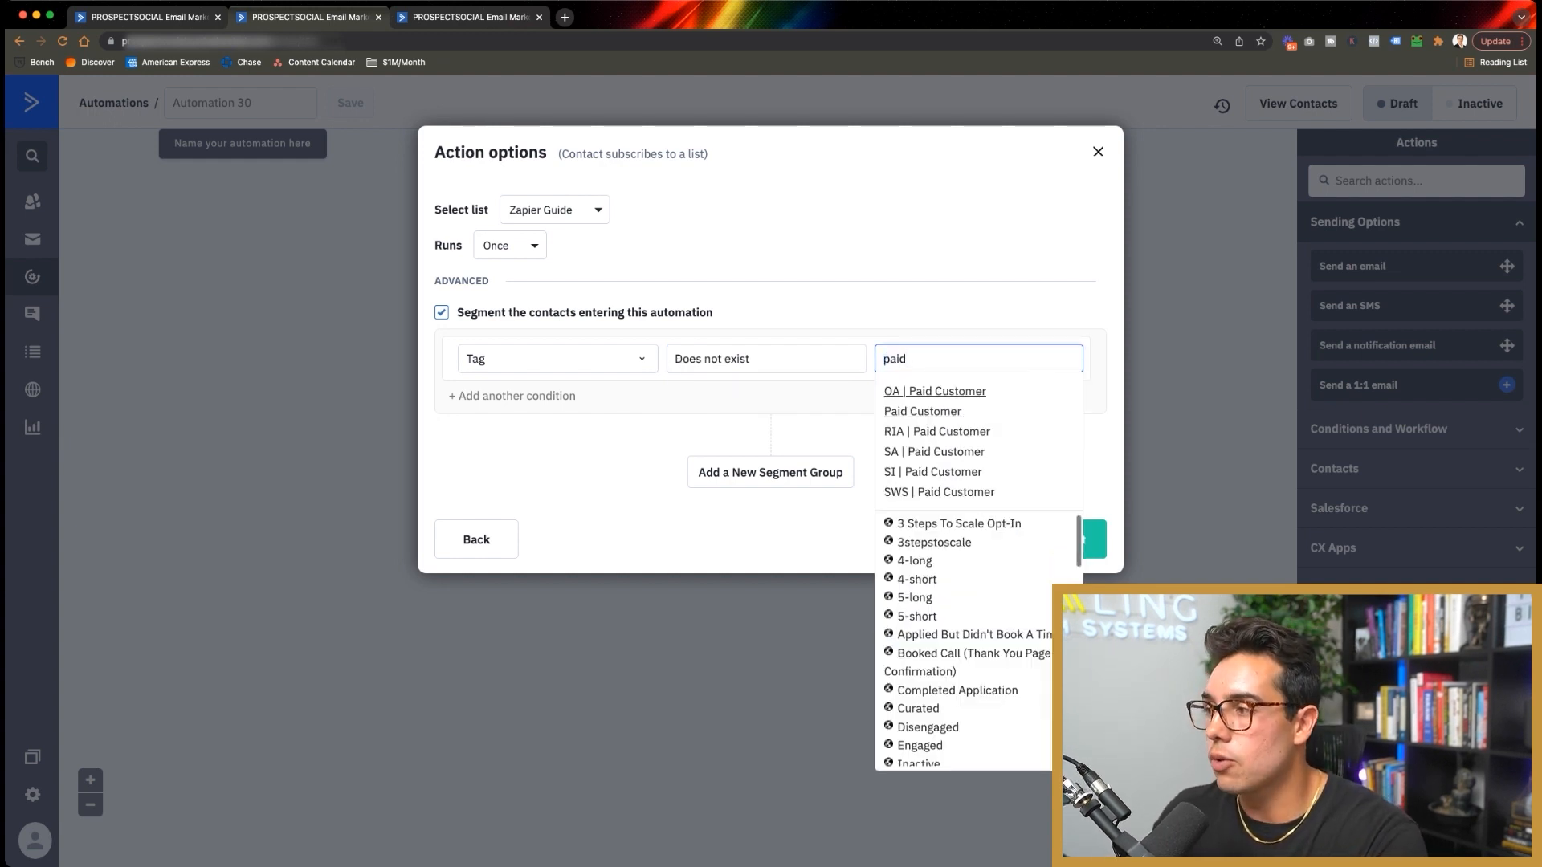
key(Return)
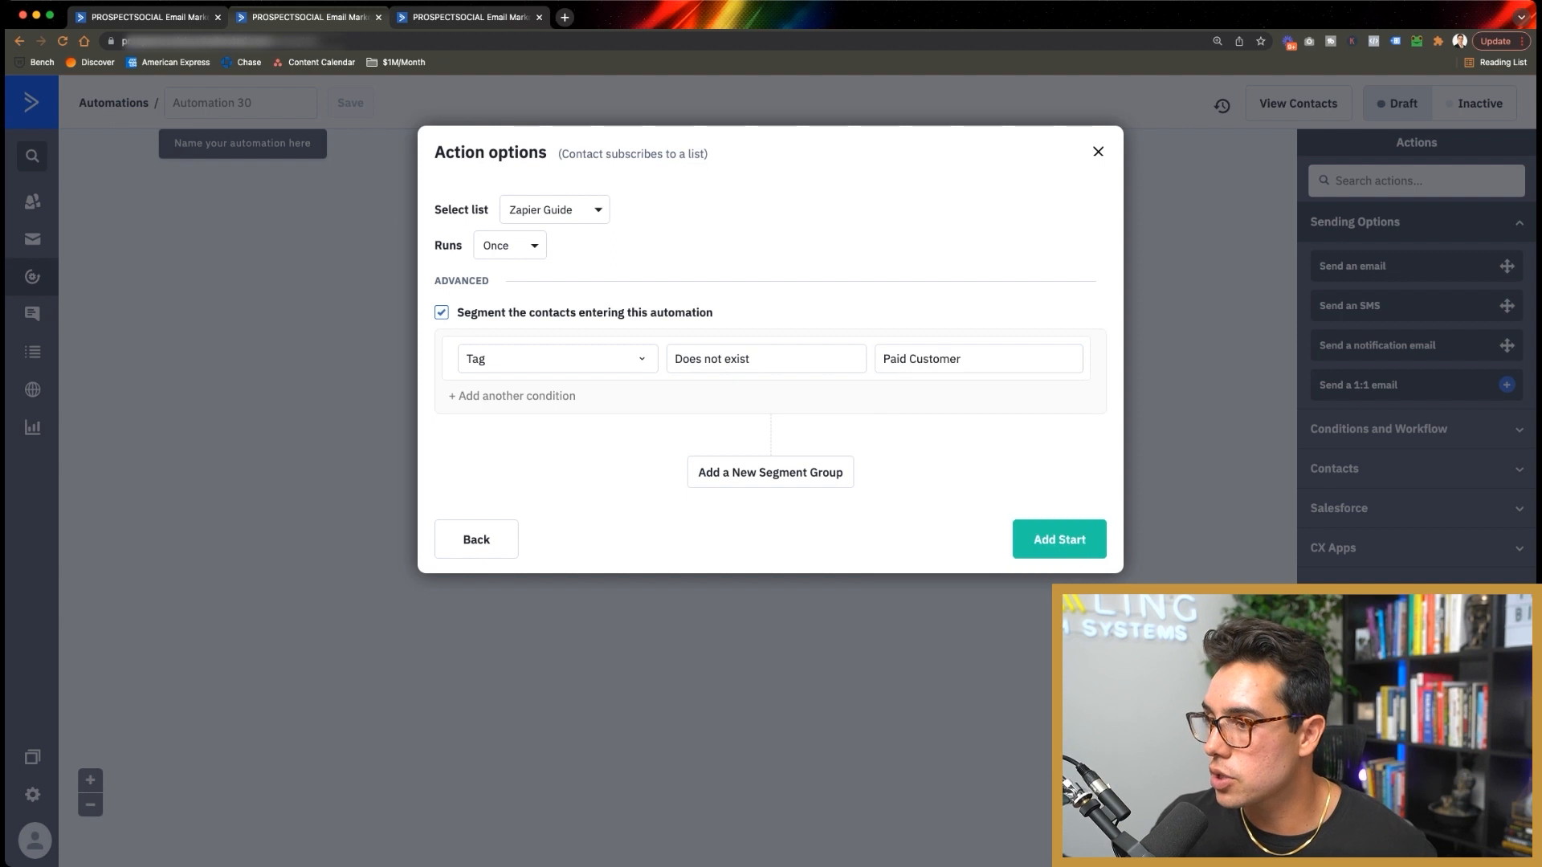
click(1060, 539)
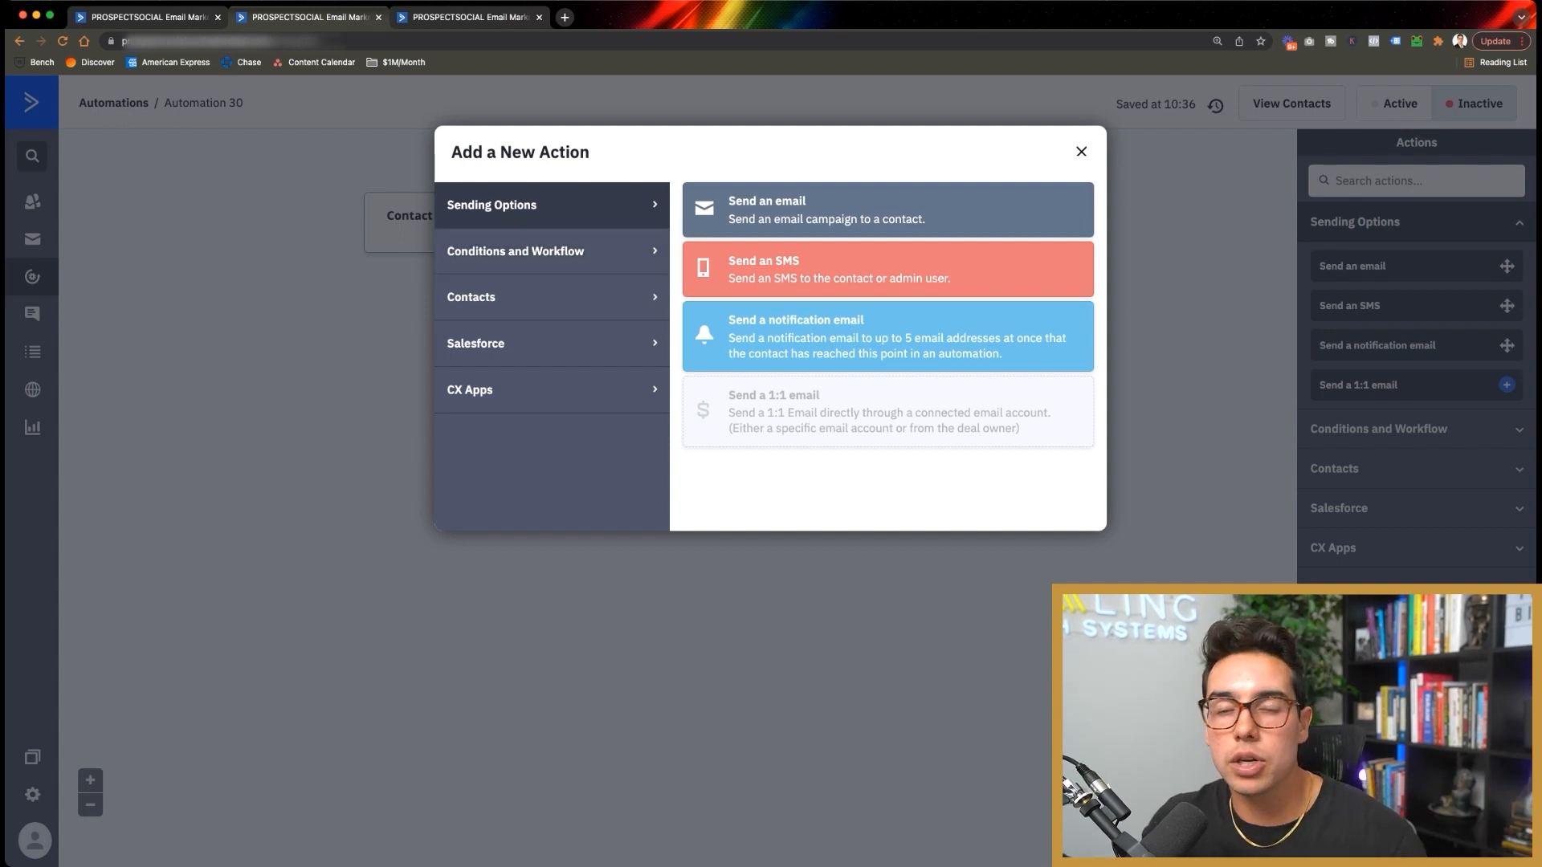
Step: Add Send an email as the first action and start creating a new email for it
click(516, 251)
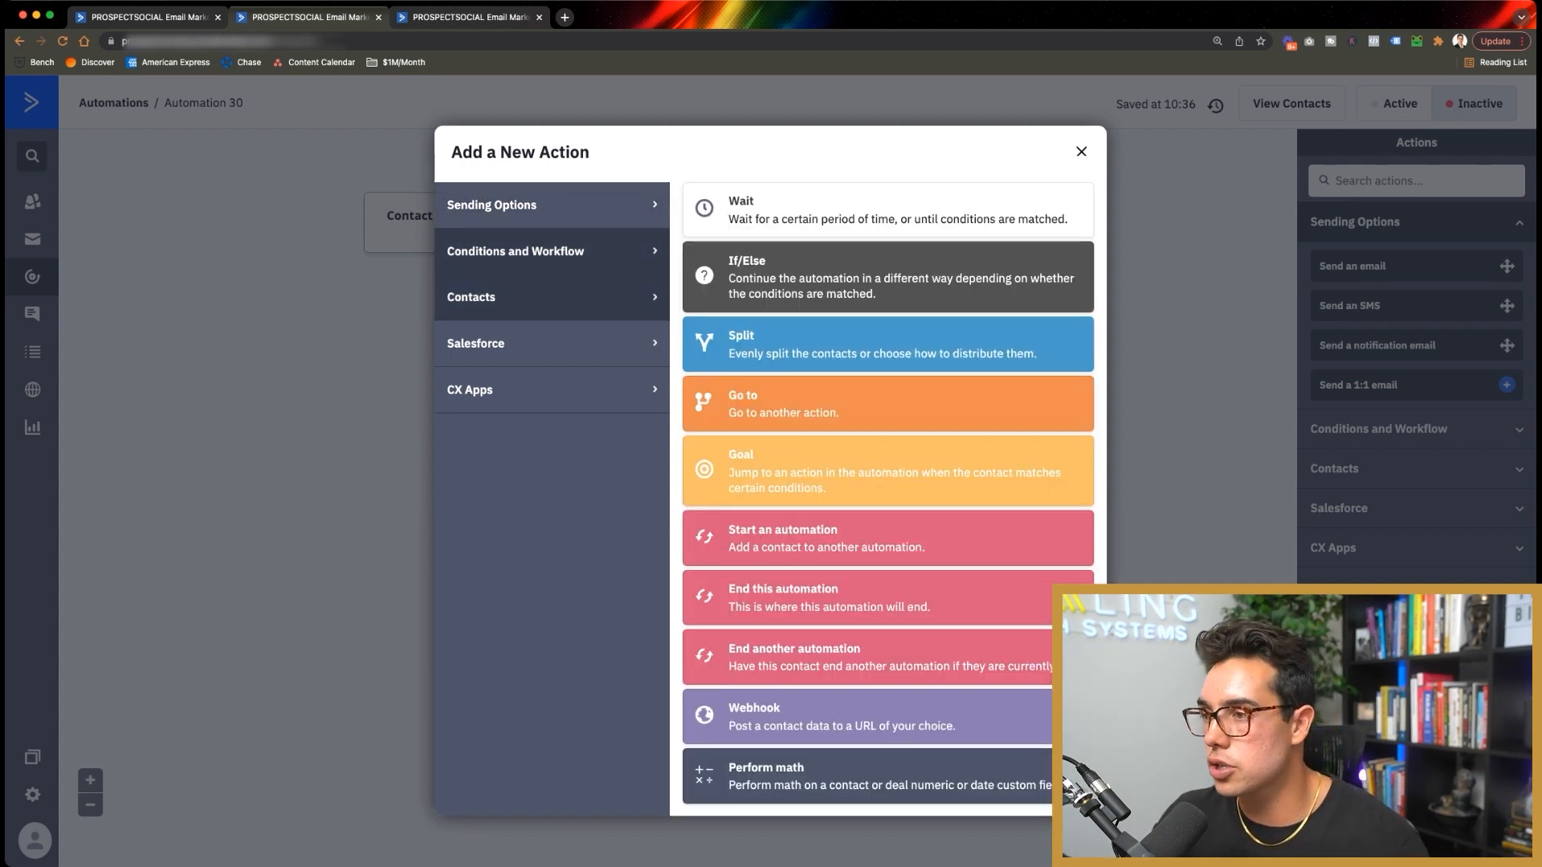
click(471, 297)
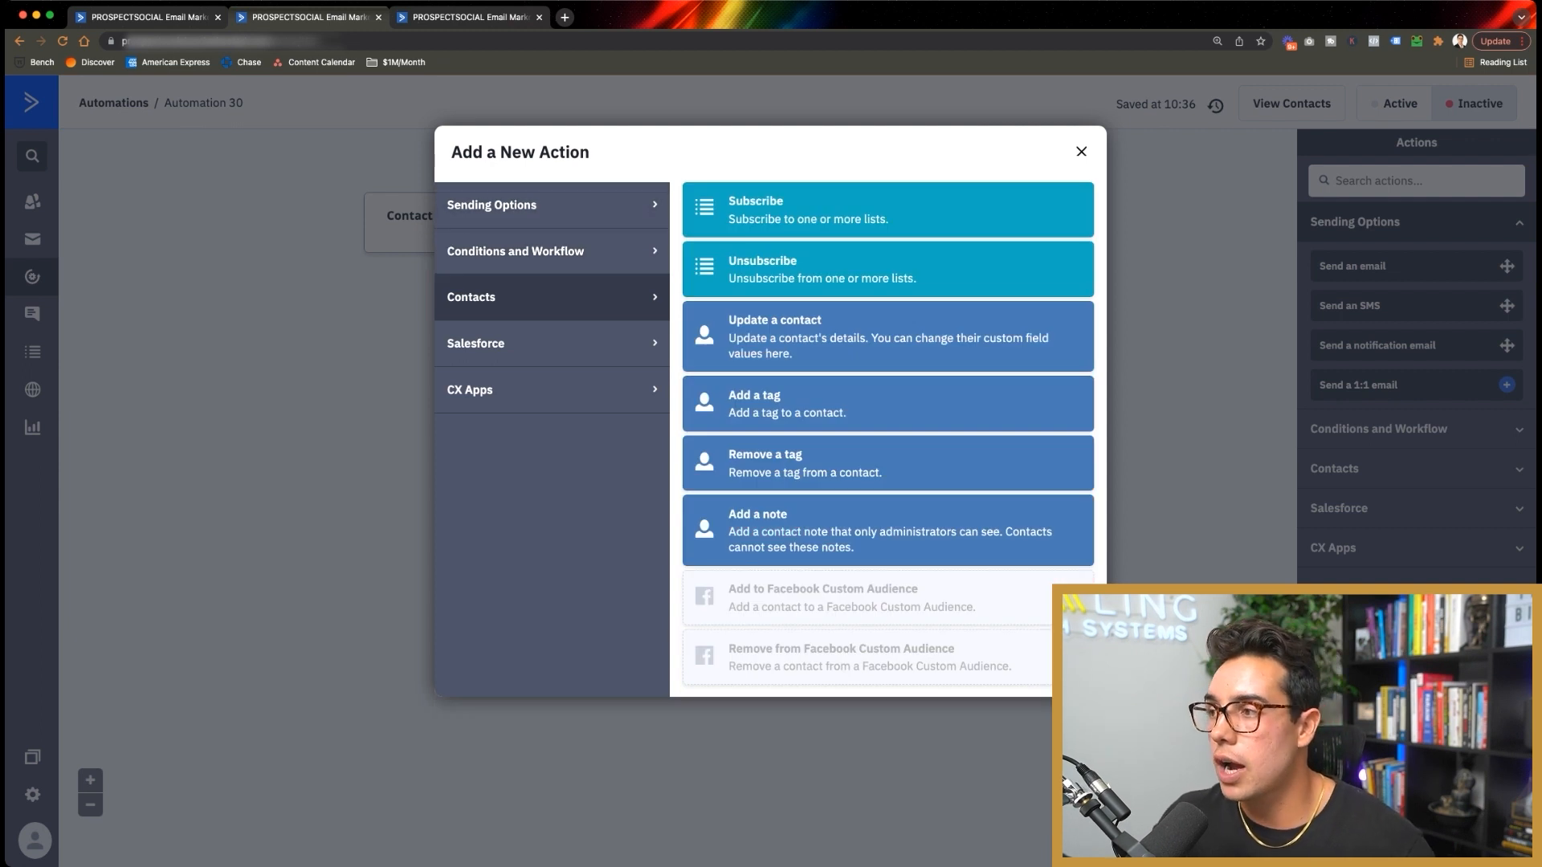
click(492, 205)
click(868, 219)
click(697, 319)
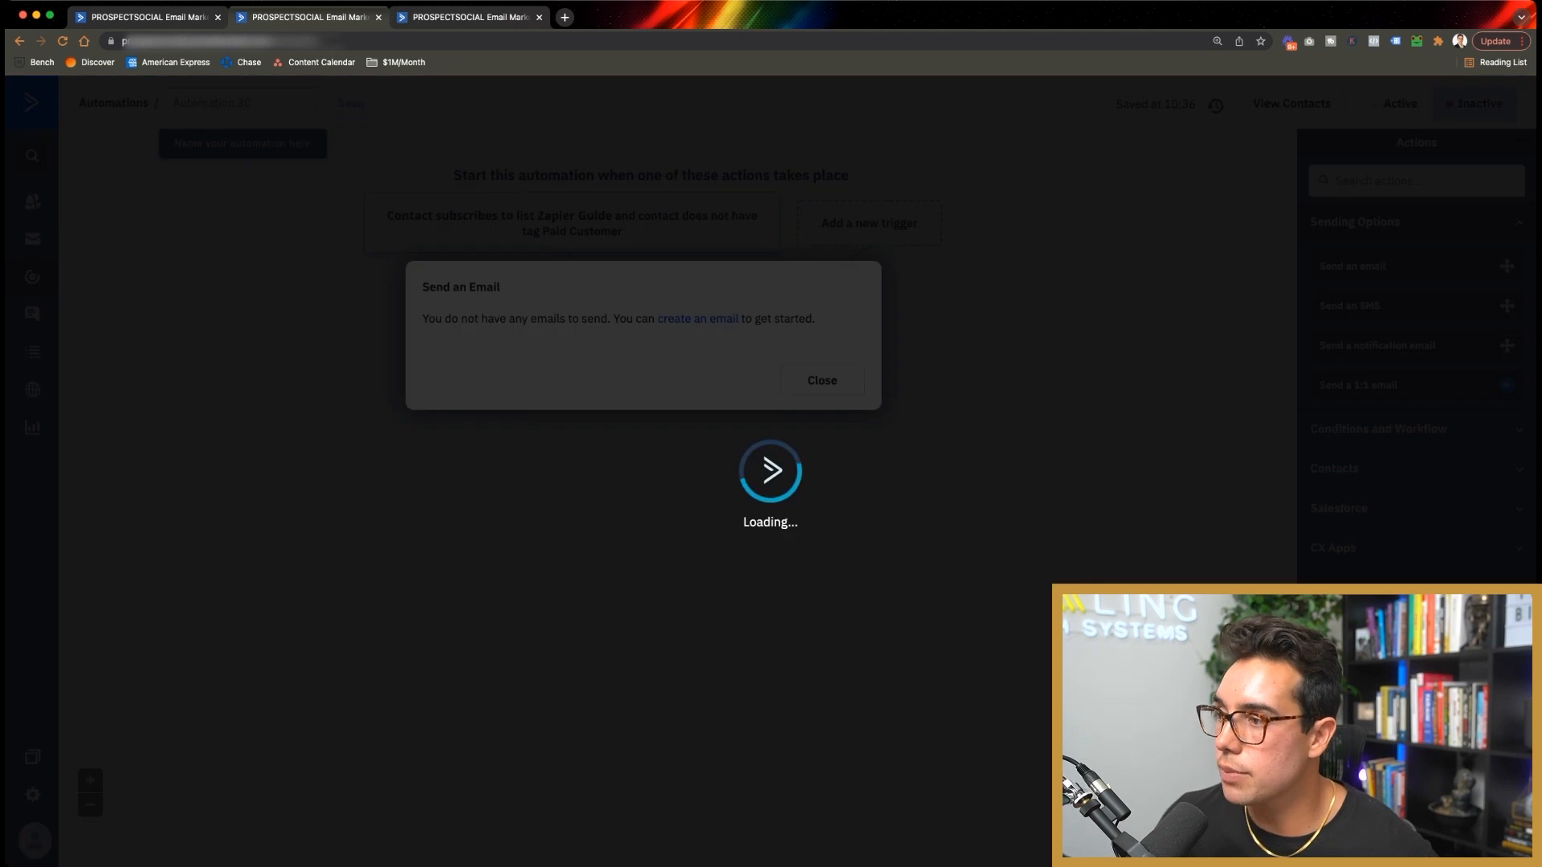
Step: Create the email 'Zapier Guide | Giving Them The Guide' and return to the automation with it
text(Z)
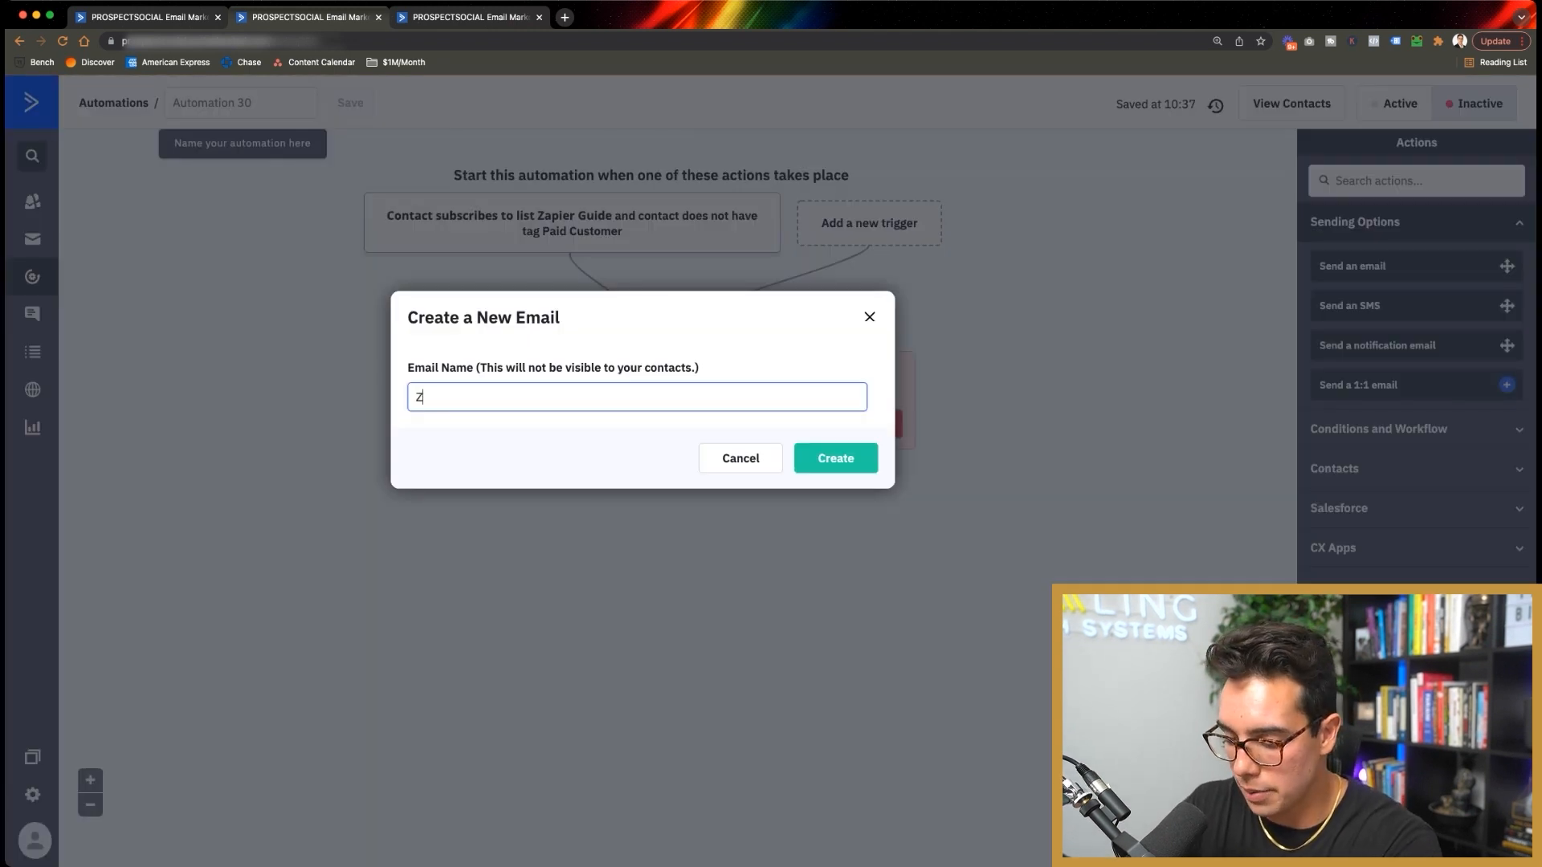
text(apier Guide |)
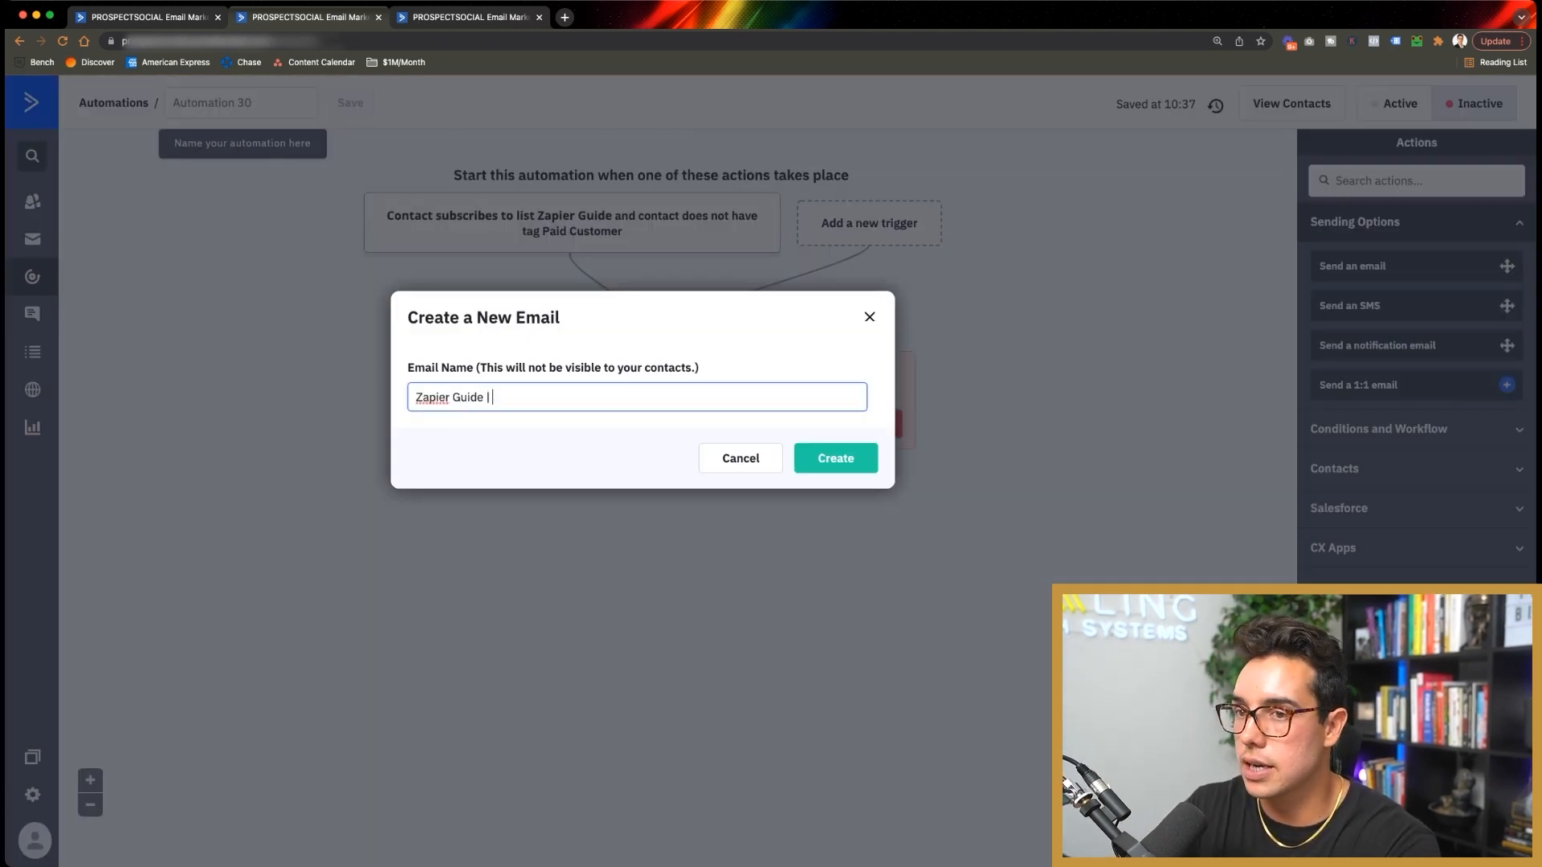
text( Giving)
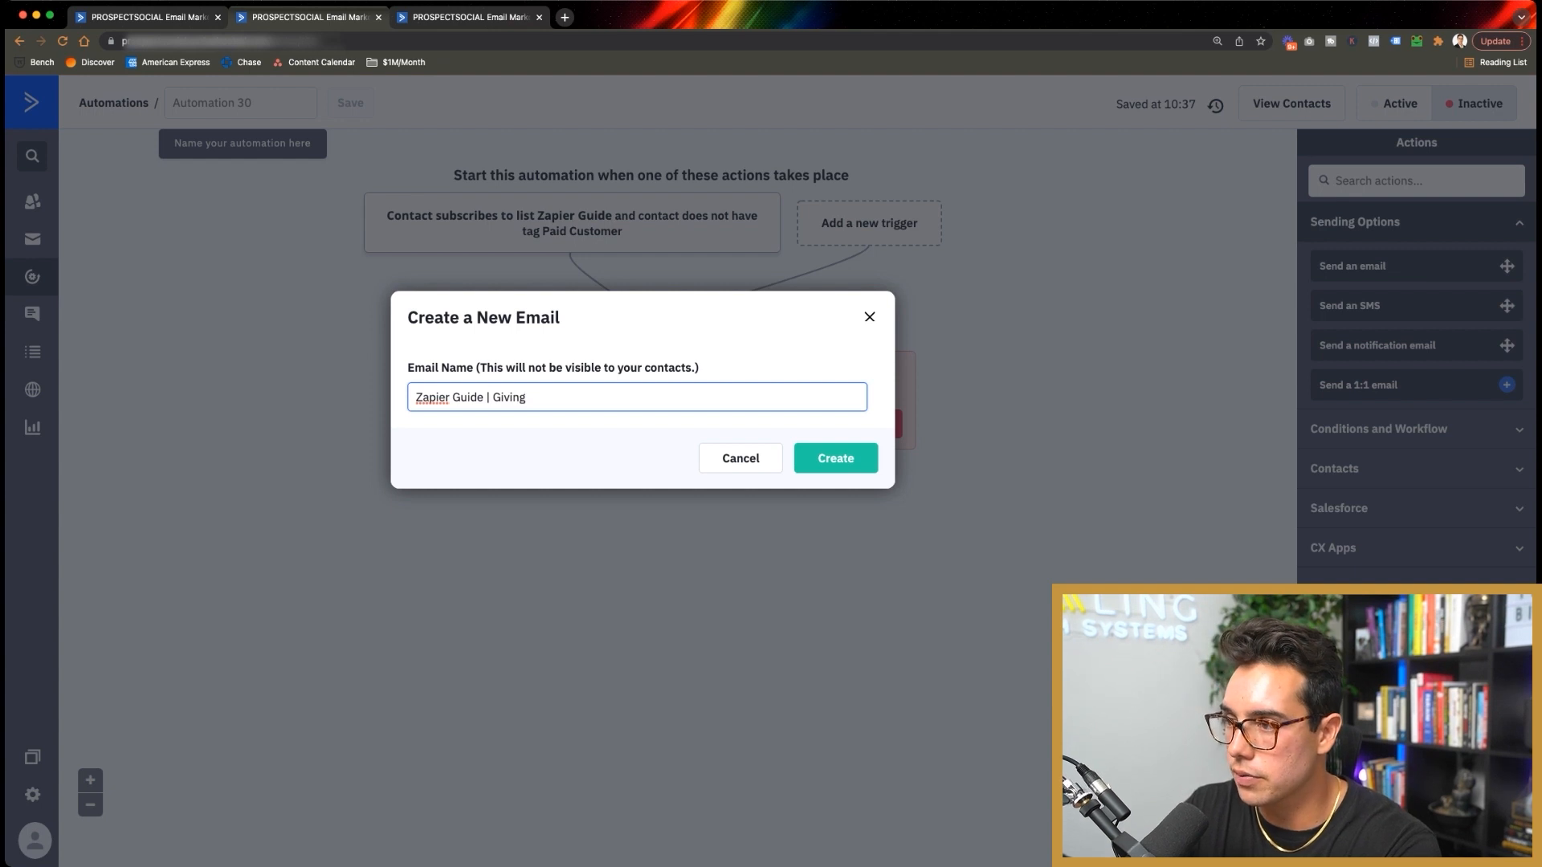
text( Them The Guide)
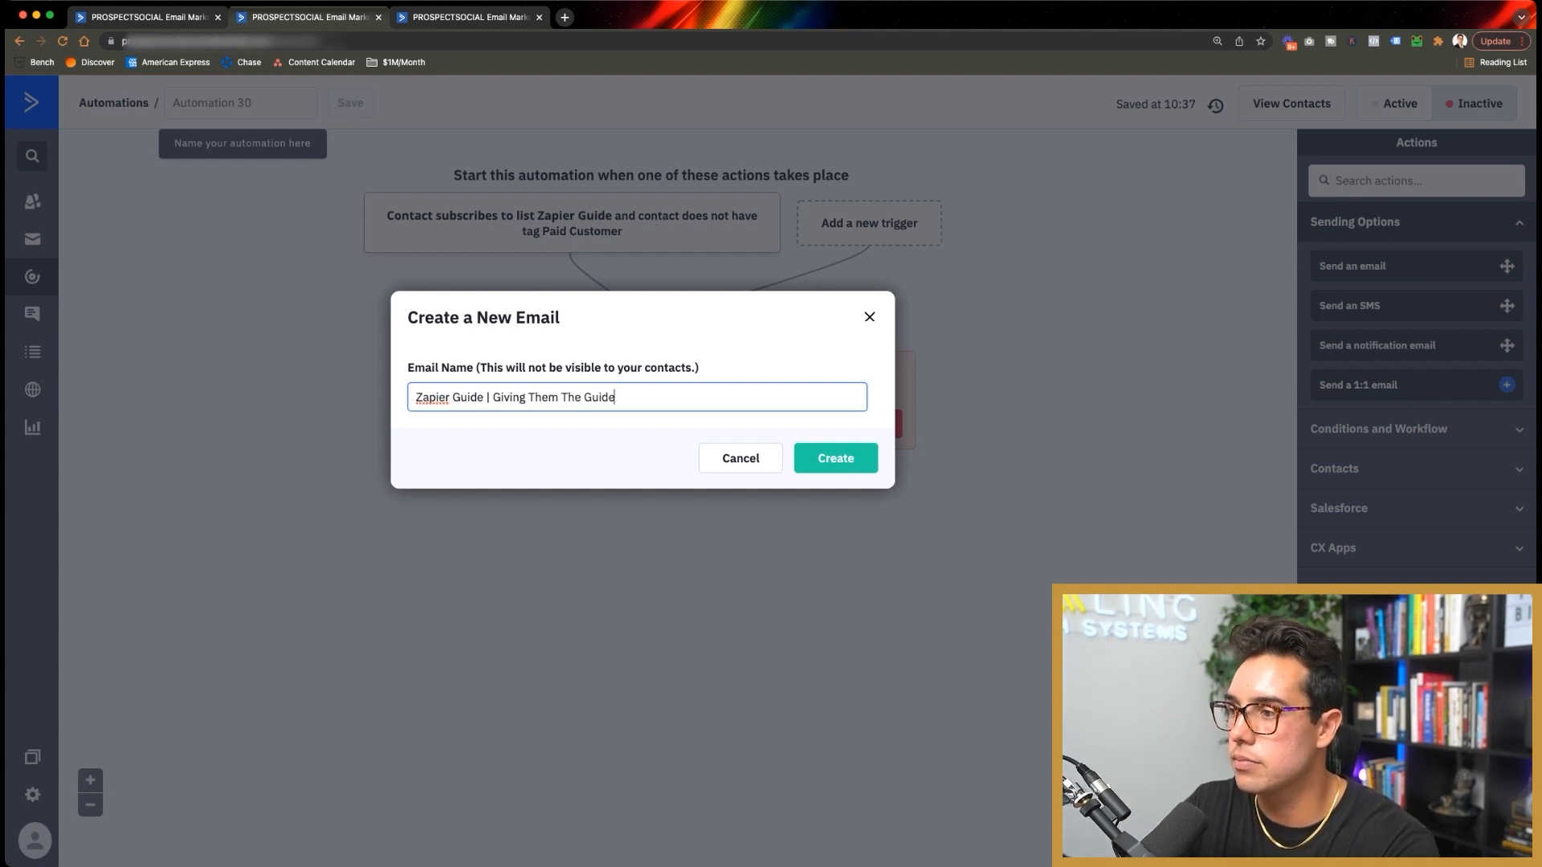
key(Return)
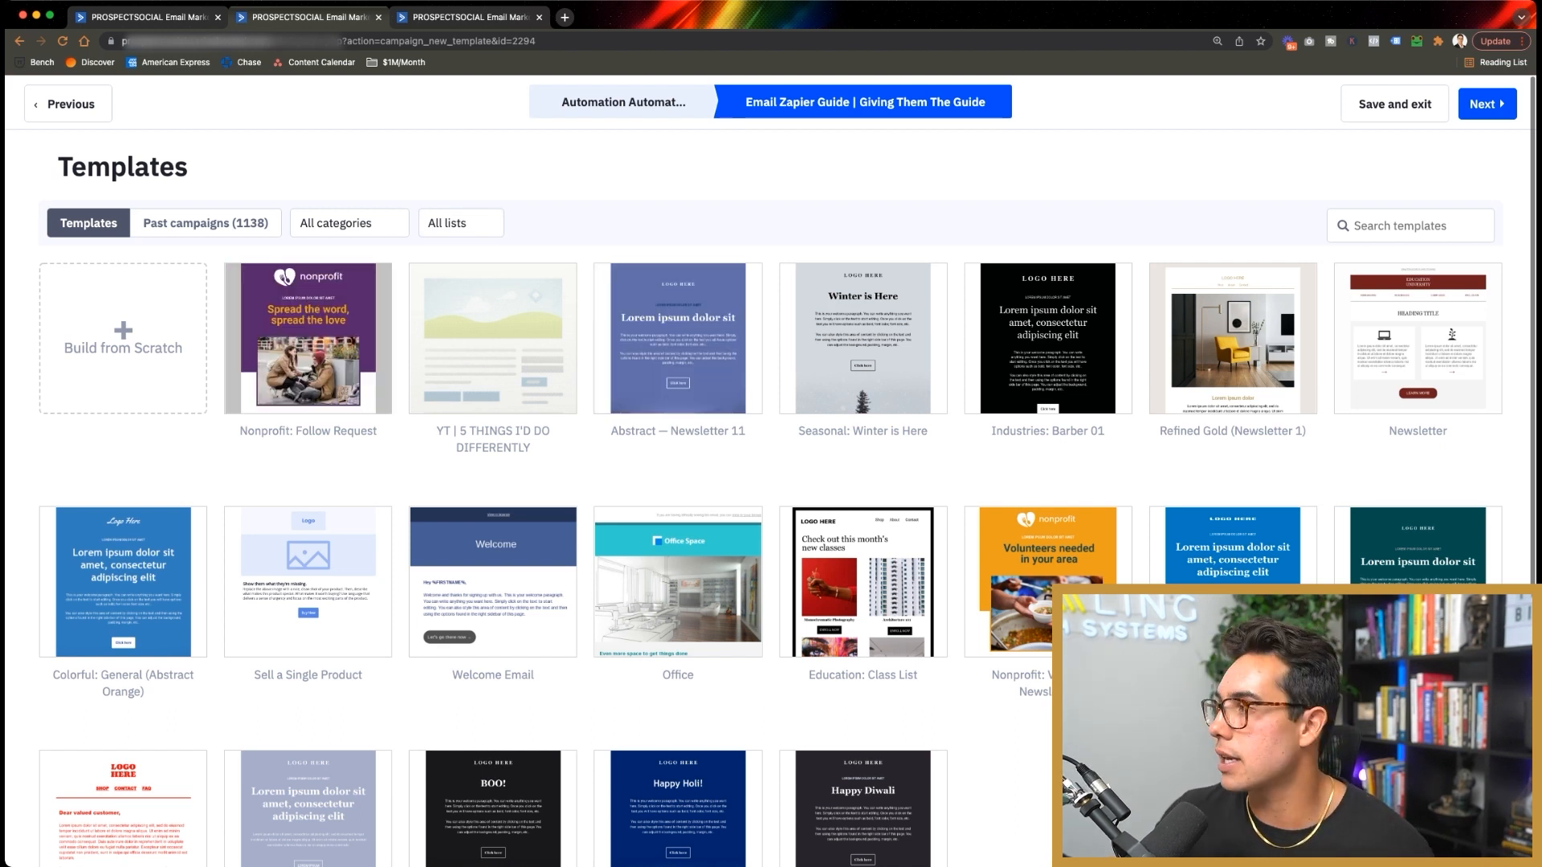
click(68, 105)
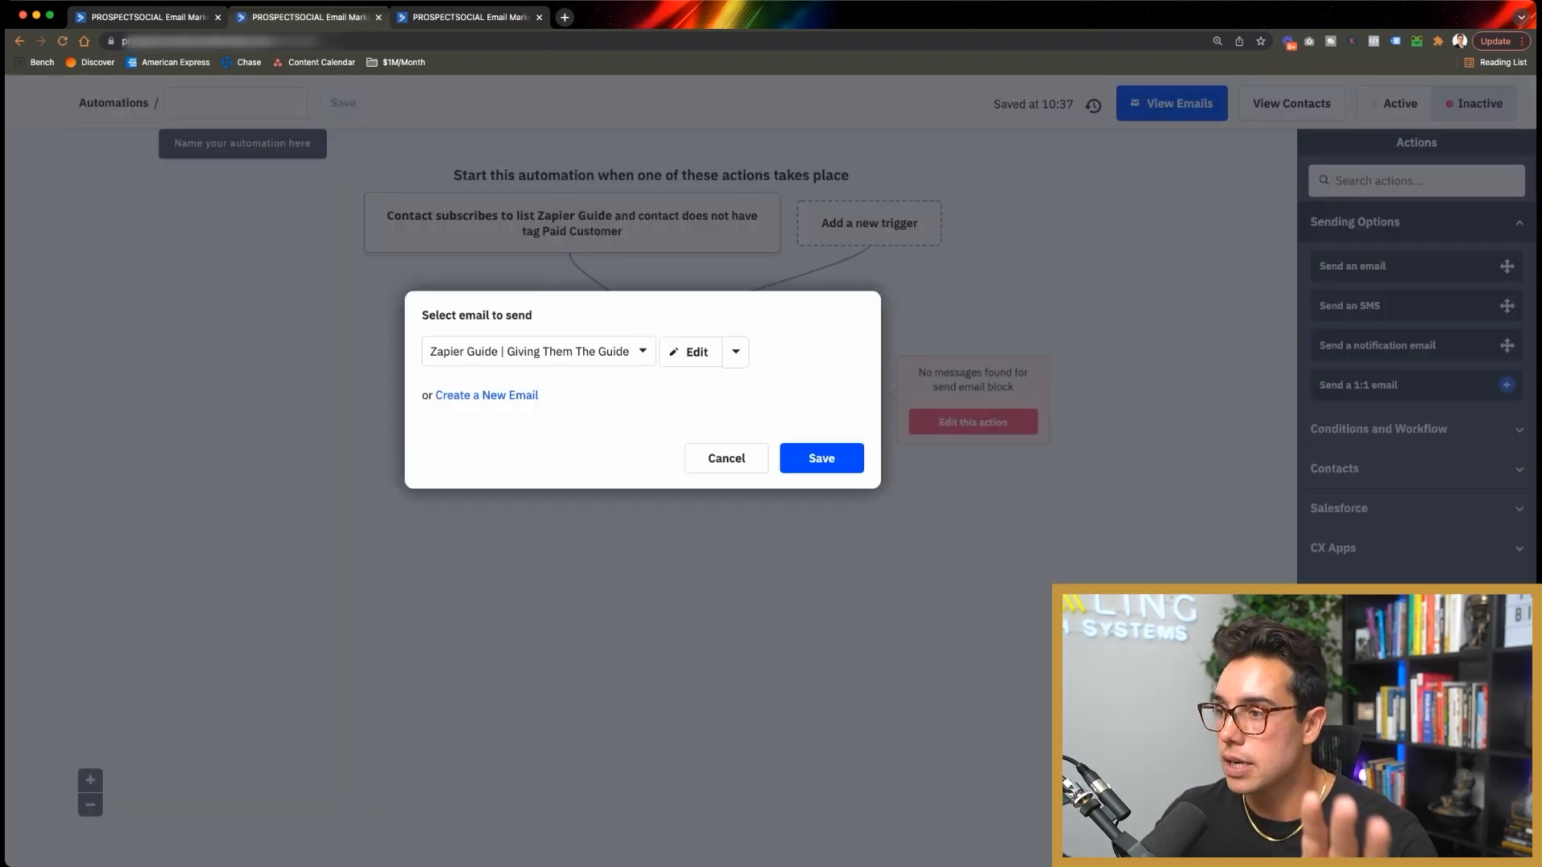
Step: Save the guide email to the send step and add a 1-day wait after it
click(822, 458)
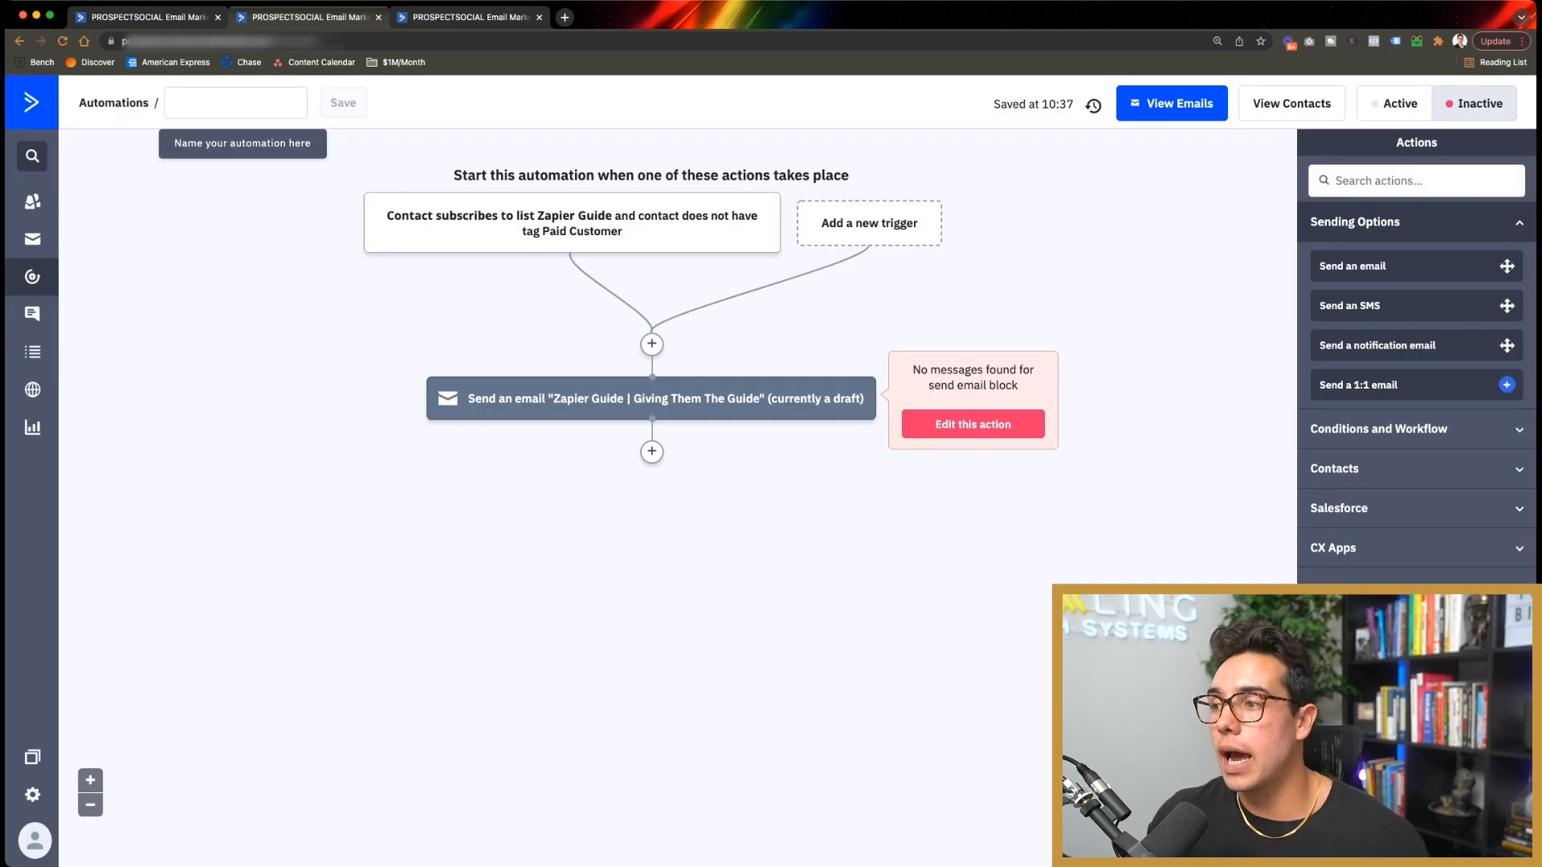
click(651, 452)
click(552, 250)
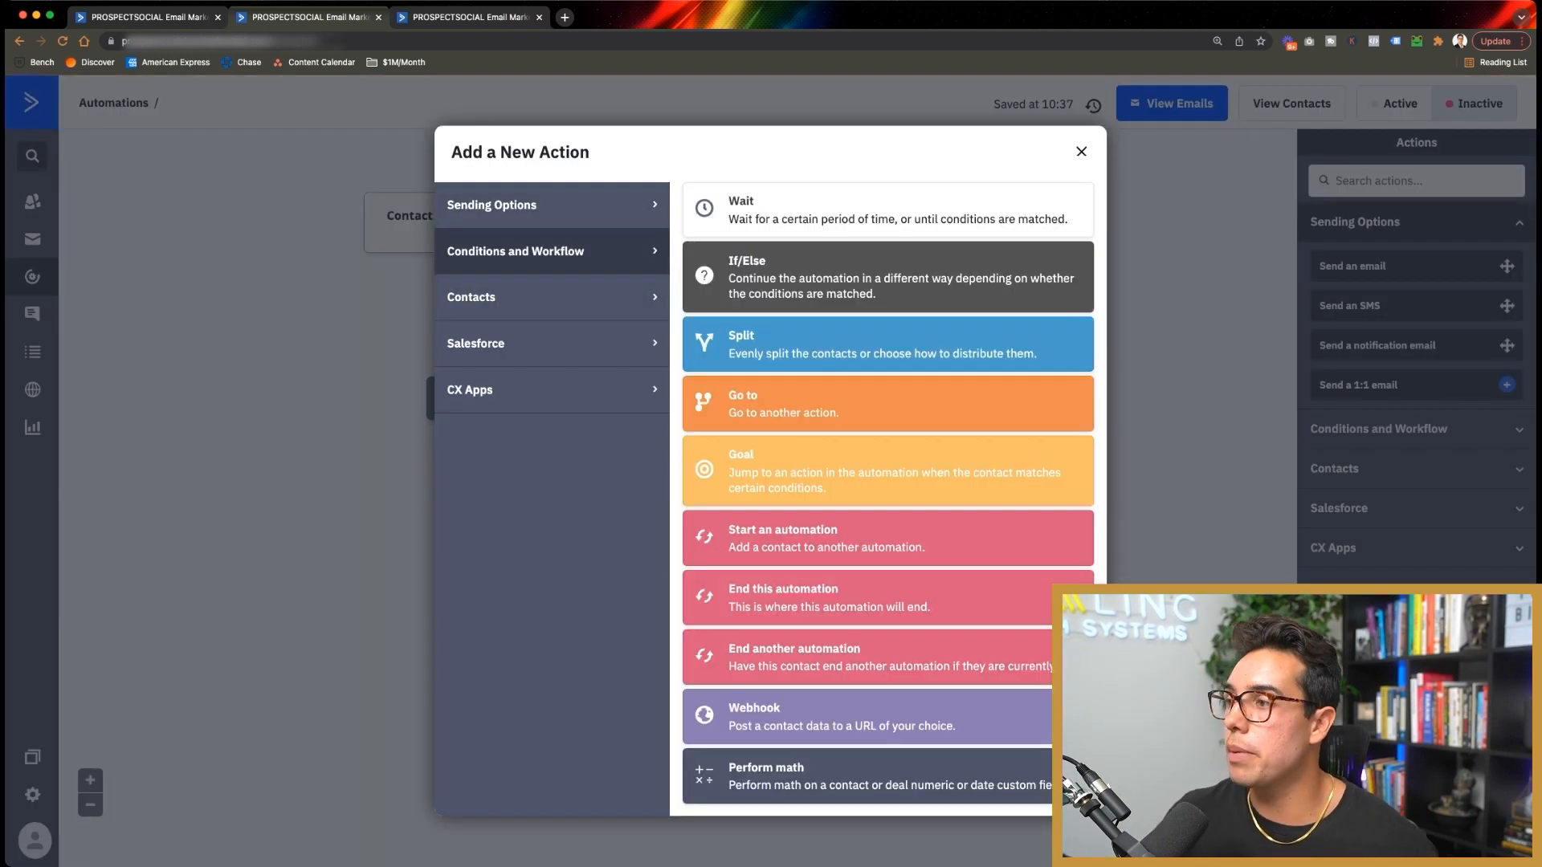
click(888, 209)
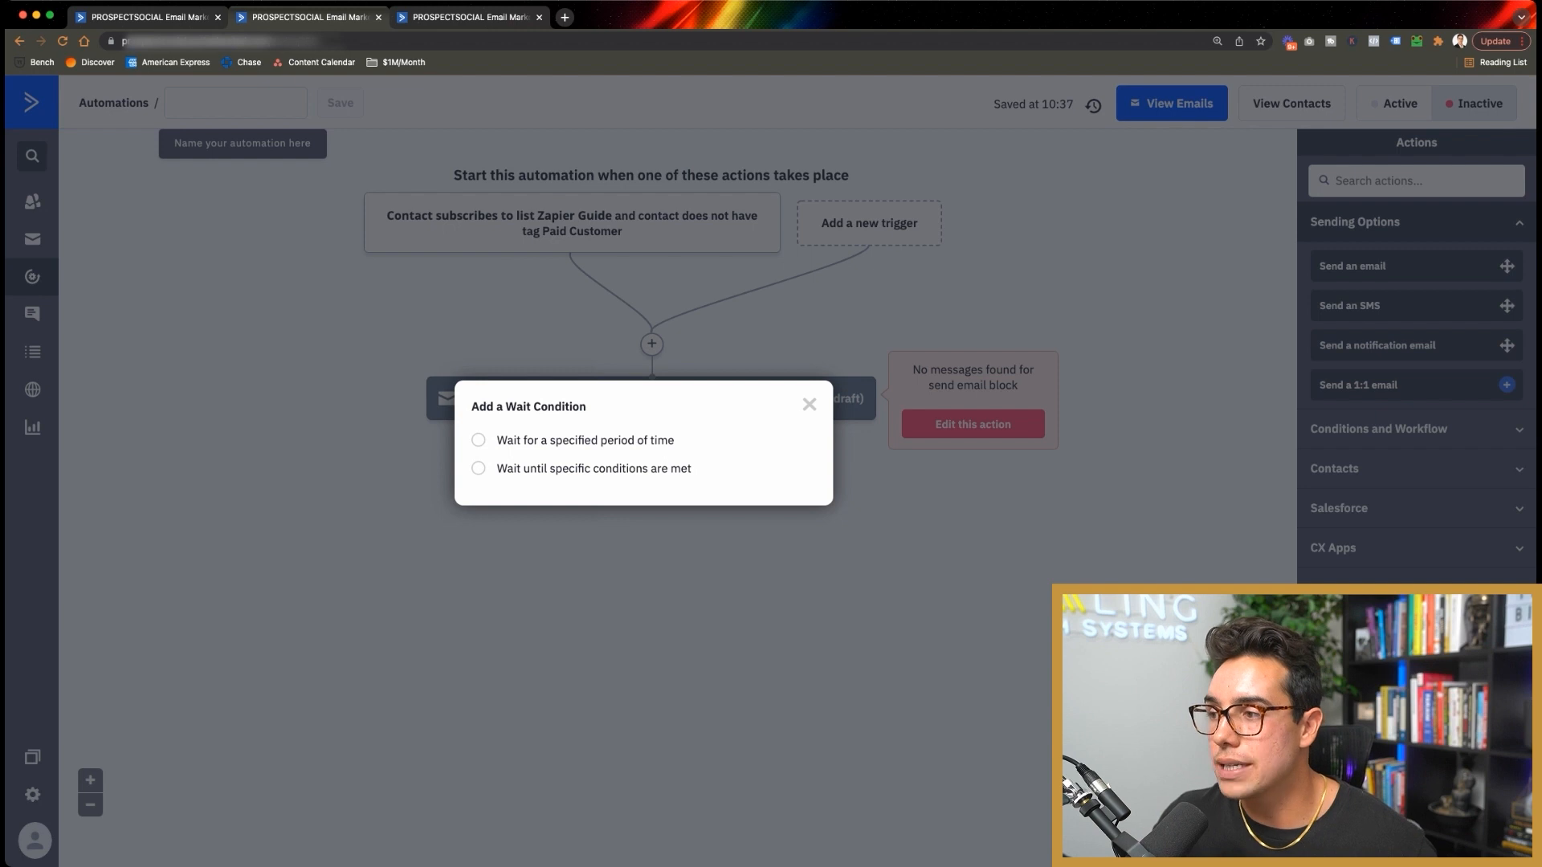
click(478, 440)
click(774, 517)
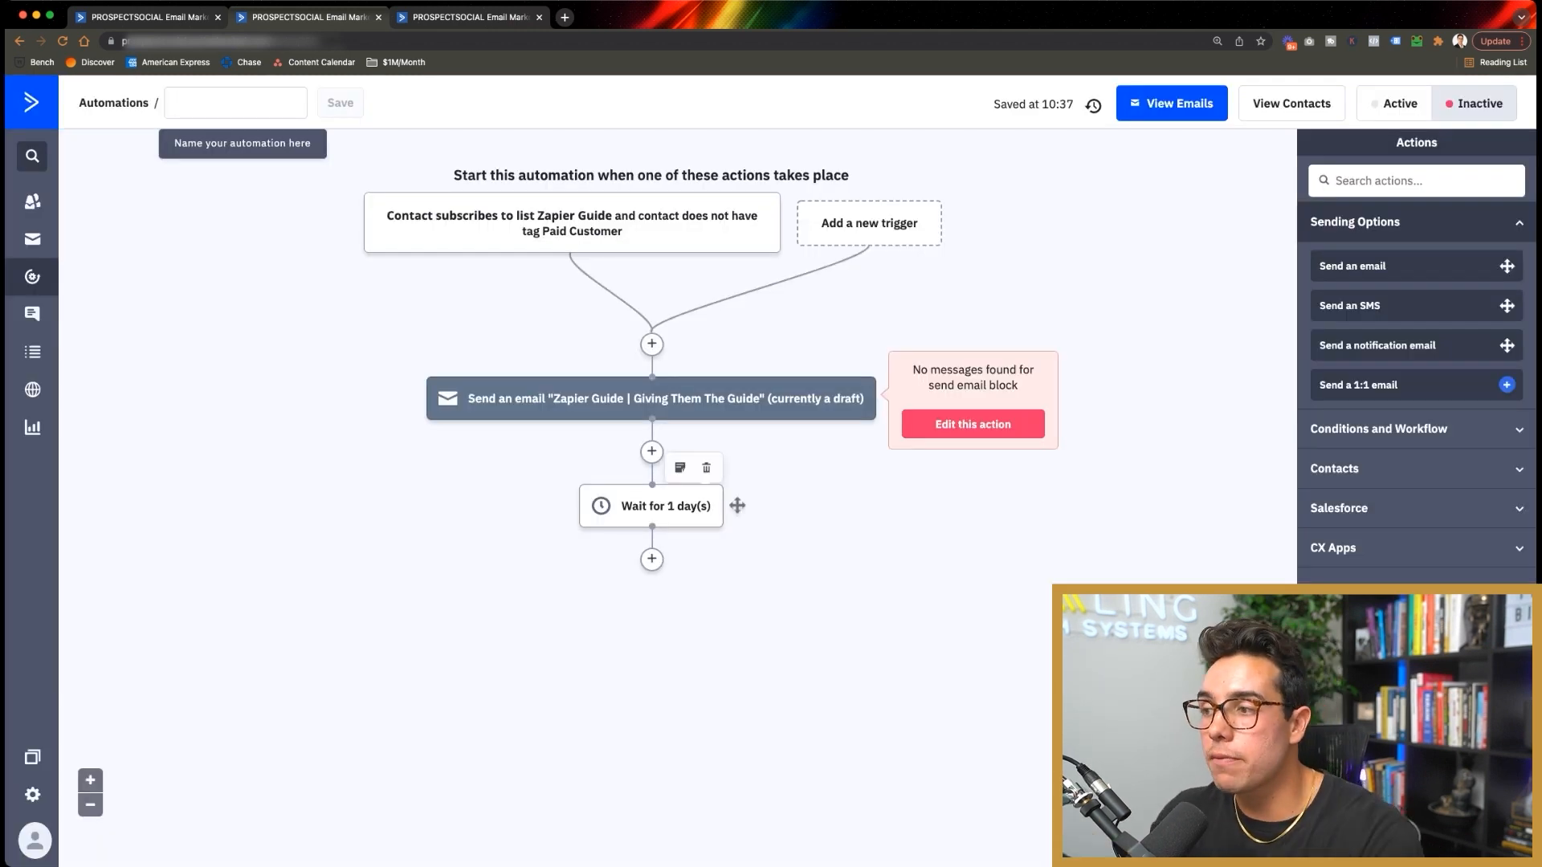
Step: Add an If/Else branching on whether the contact opened 'Zapier Guide | Giving Them The Guide'
click(651, 559)
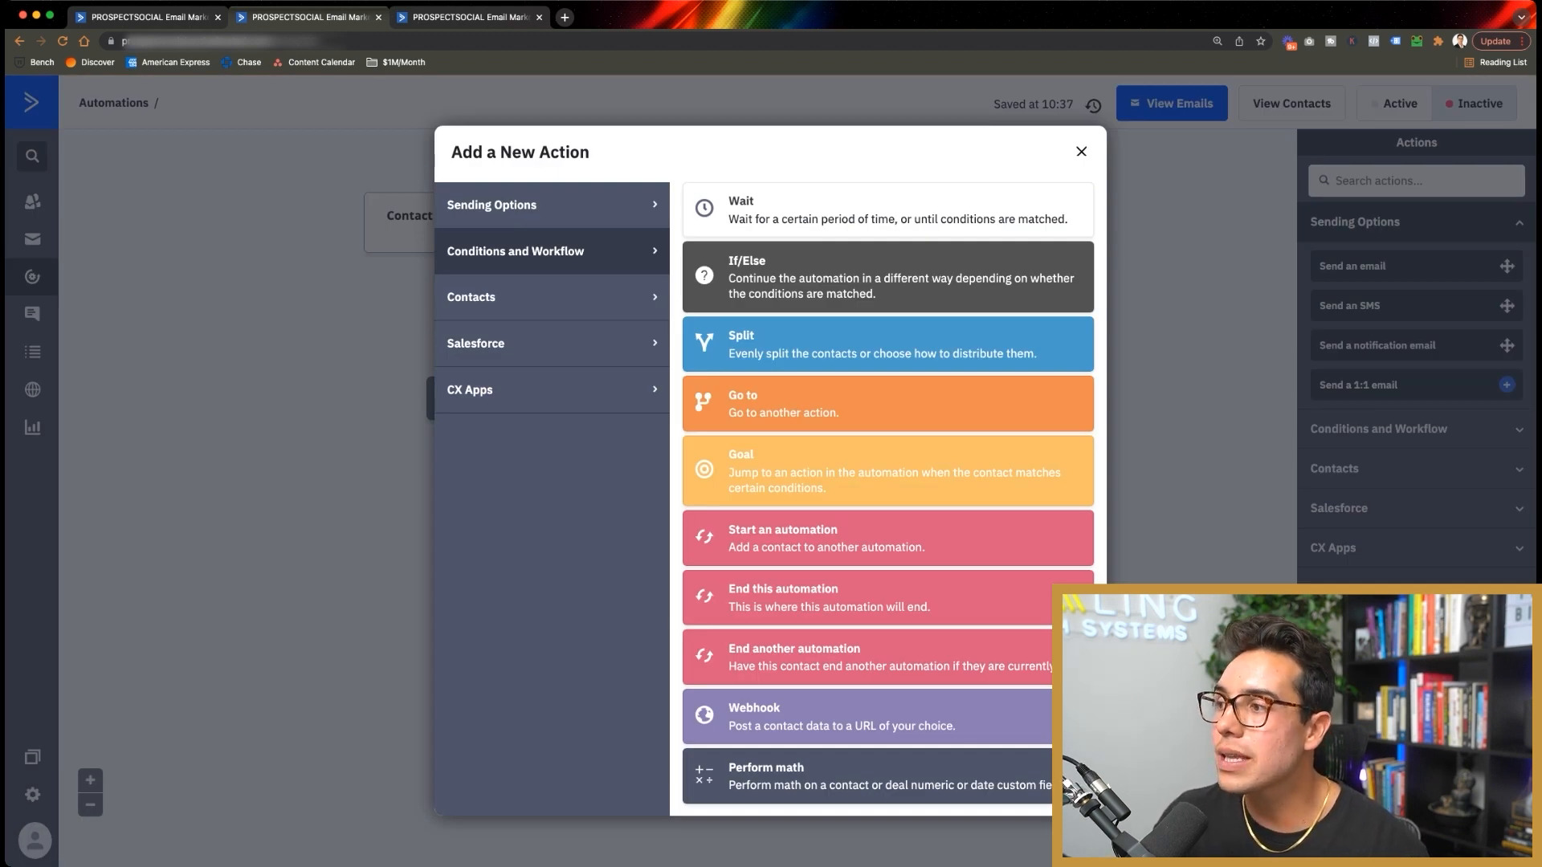
click(803, 344)
click(562, 232)
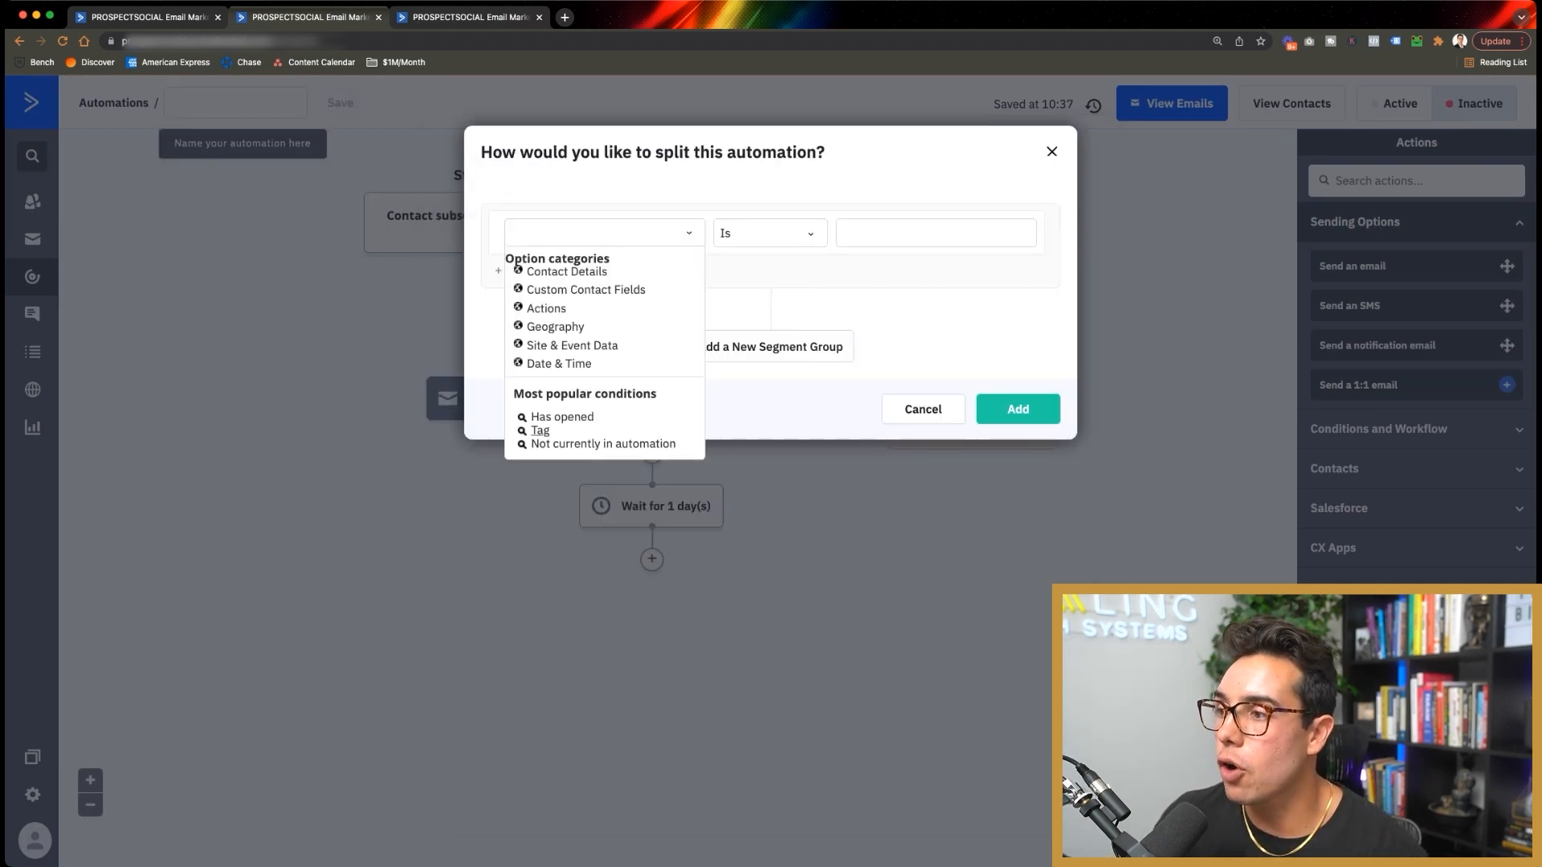
click(562, 416)
click(803, 233)
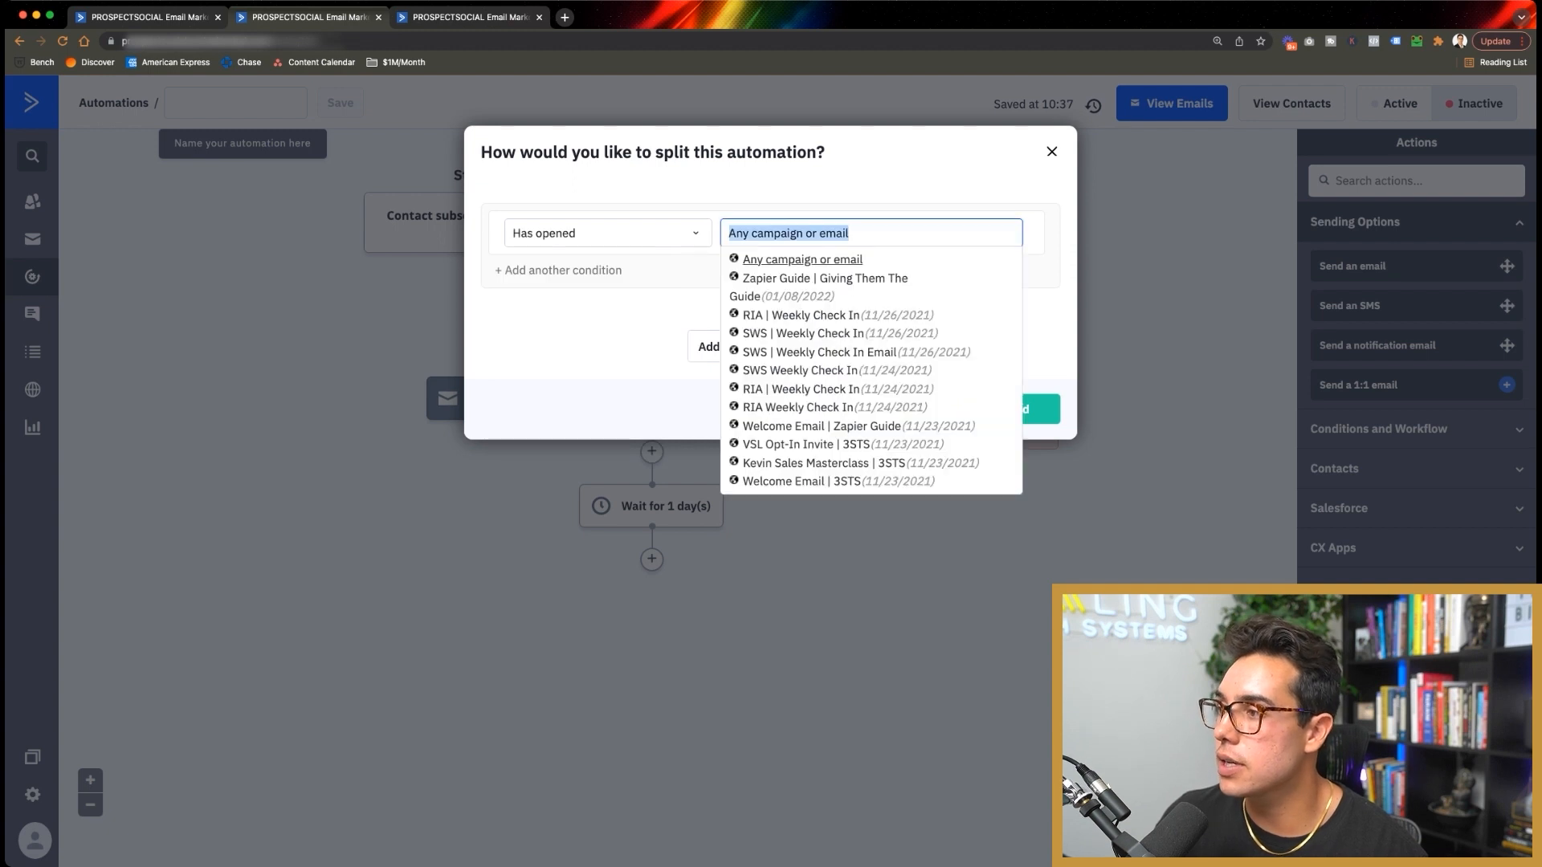
click(825, 279)
click(1032, 409)
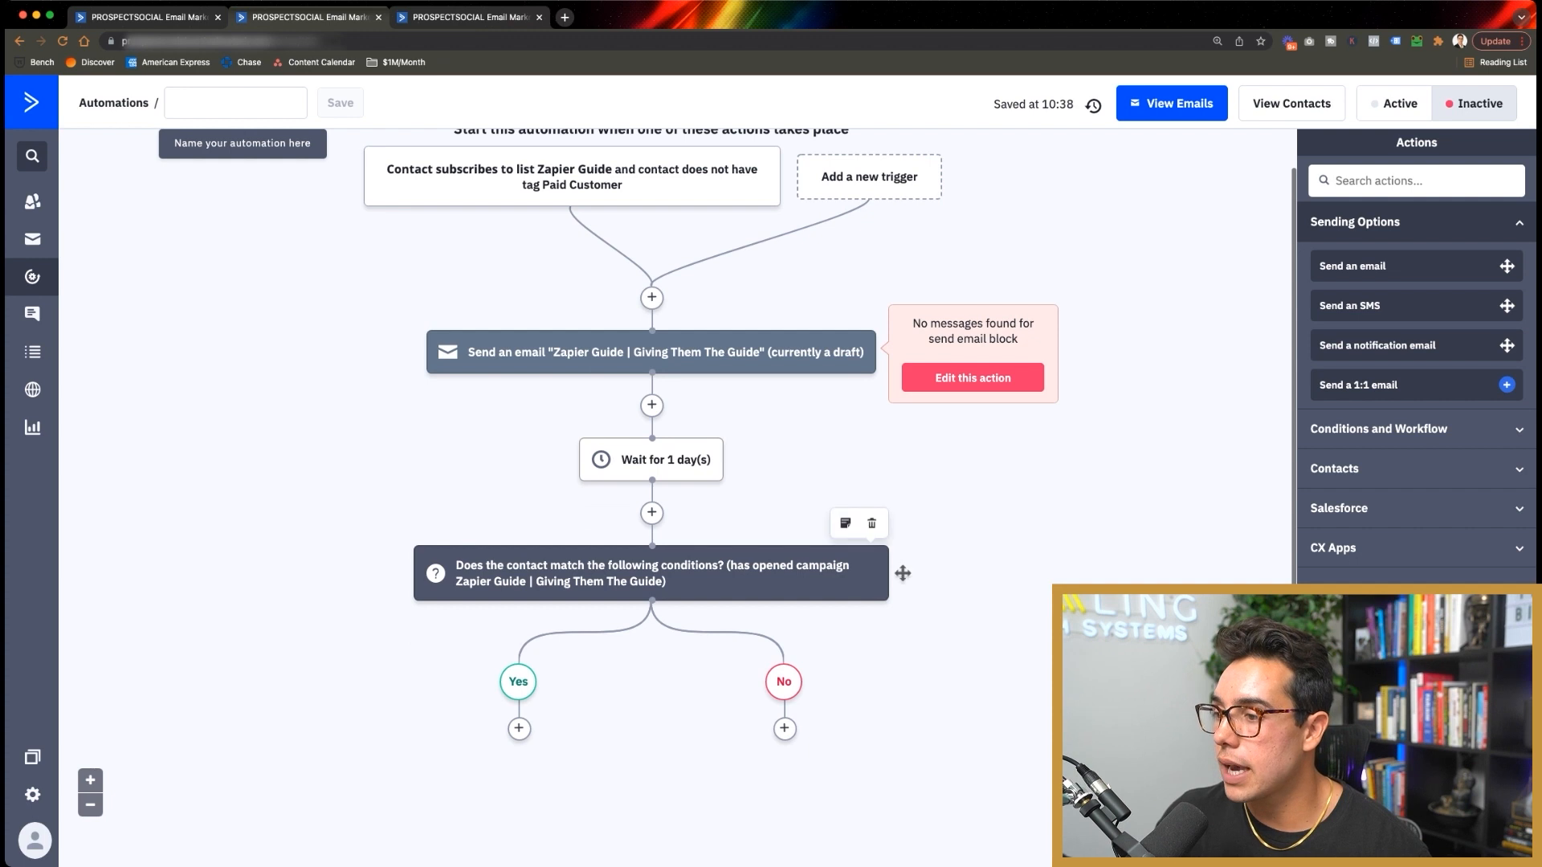
Step: End the automation on the No branch and add a send-email step on the Yes branch
click(784, 729)
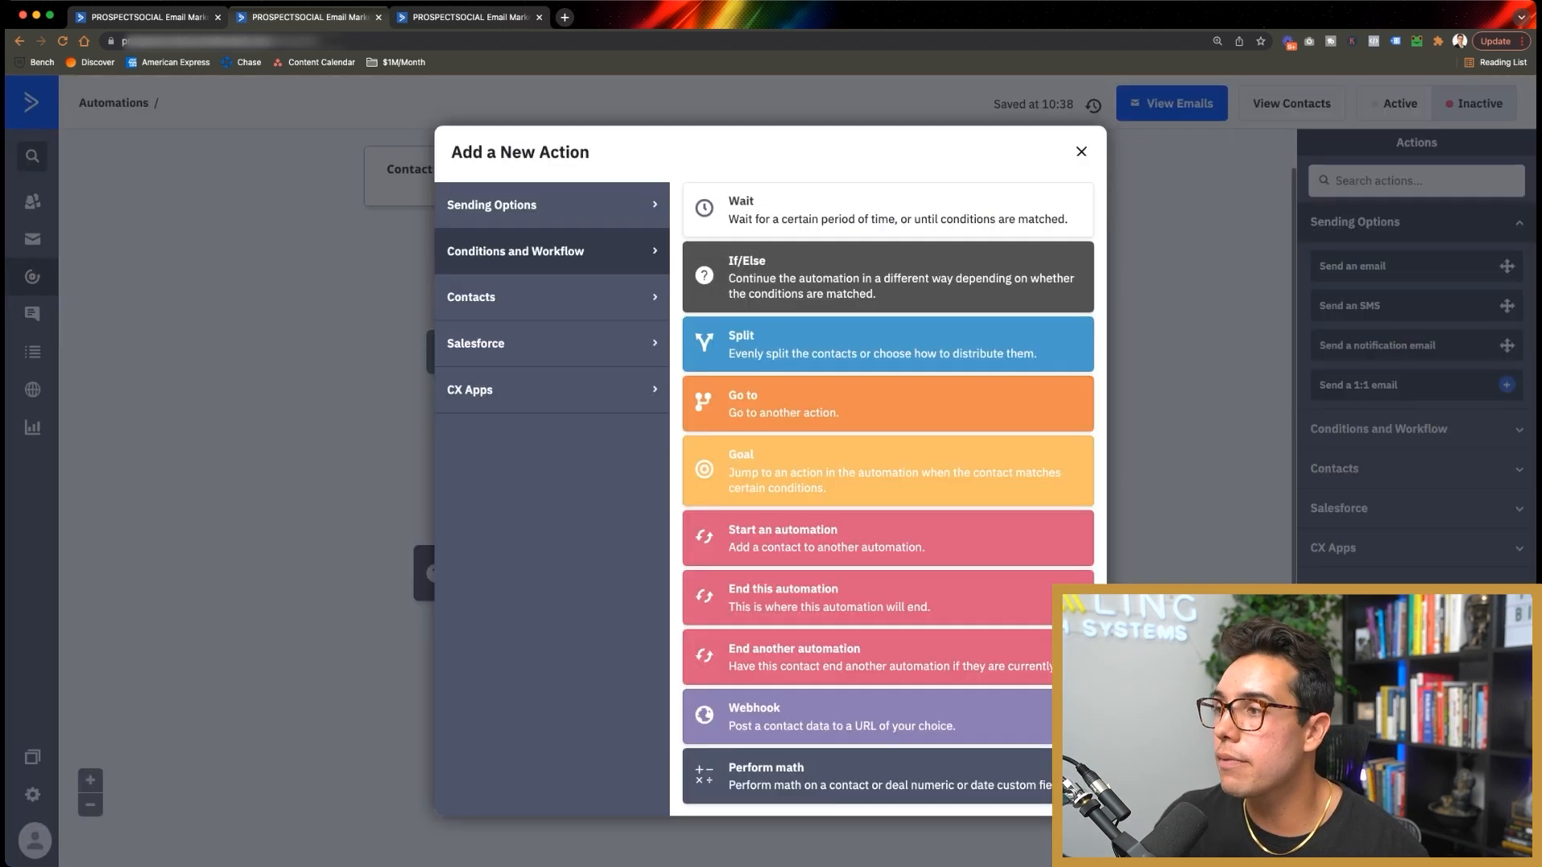
click(829, 598)
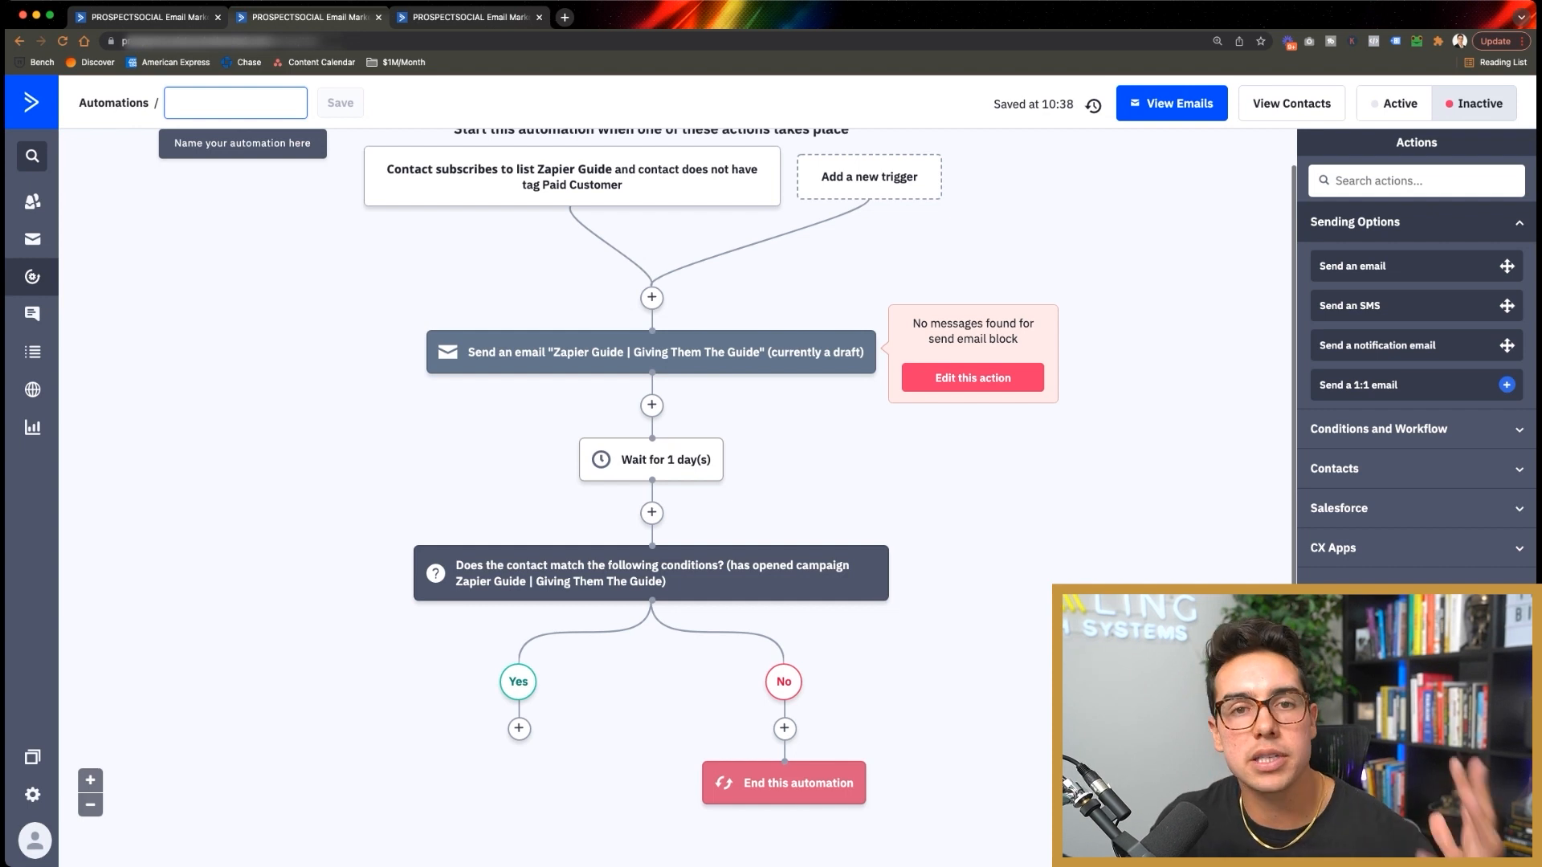
click(519, 729)
click(552, 205)
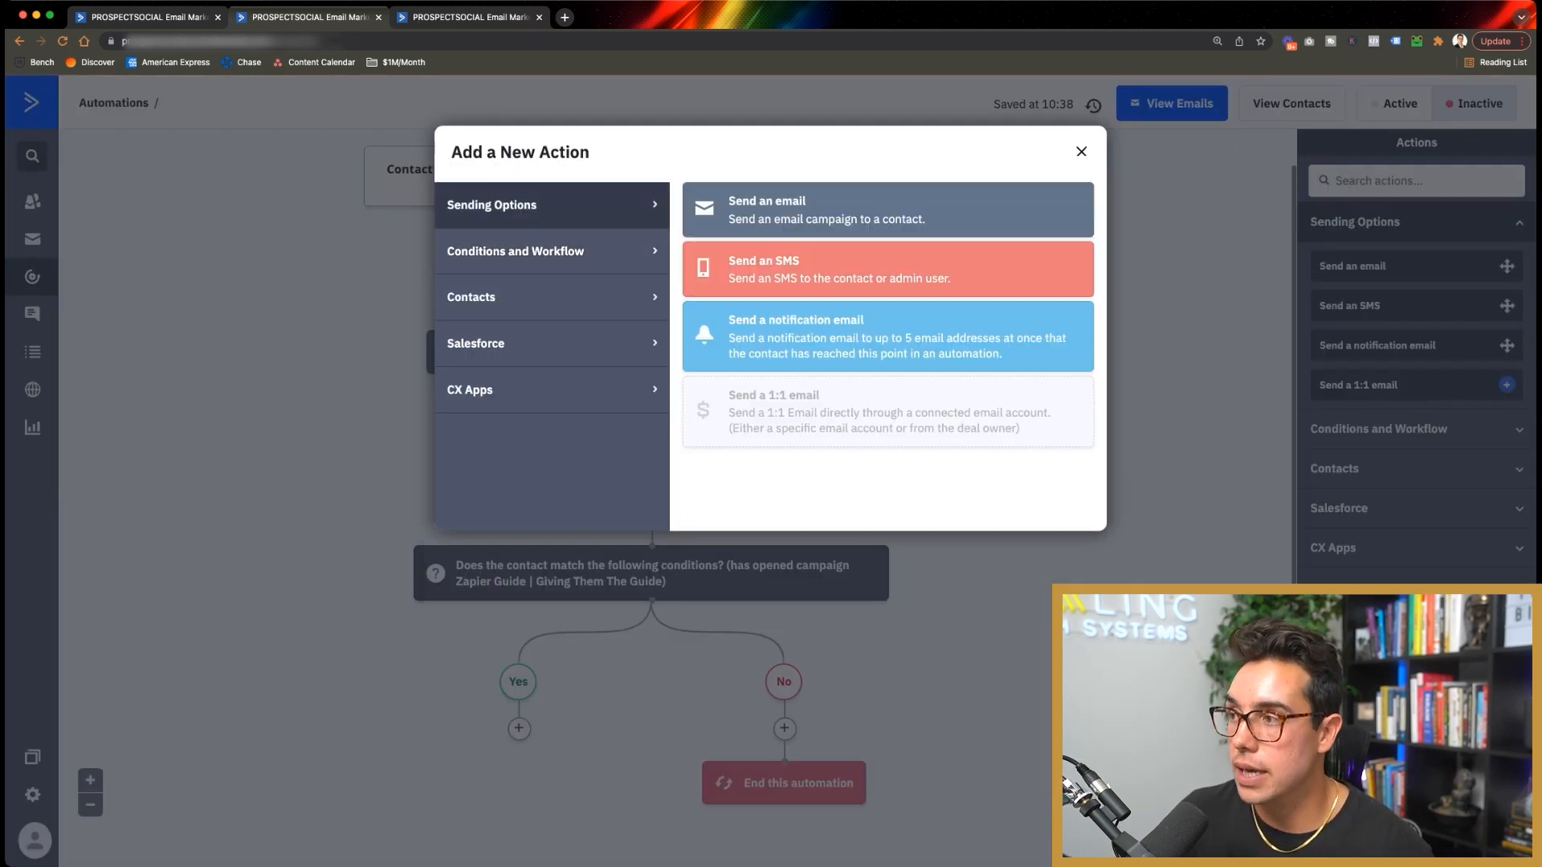
click(827, 210)
Step: Create and save a new email named 'Zapier Guide | Ask Them To Book A Call'
click(355, 726)
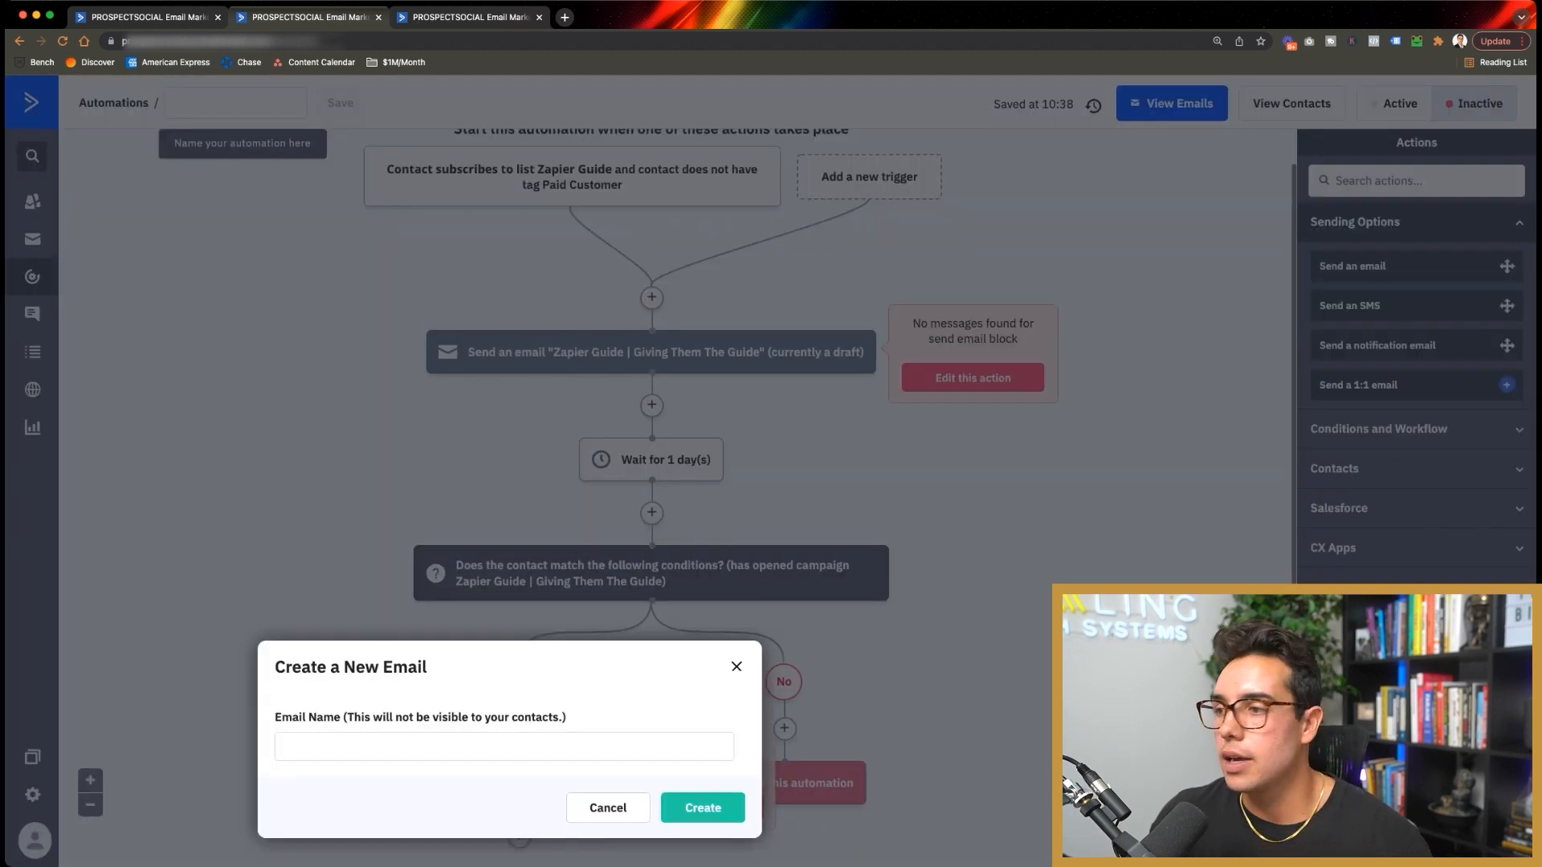
click(504, 747)
text(Zapier Guide | Ask THem To Book A Call)
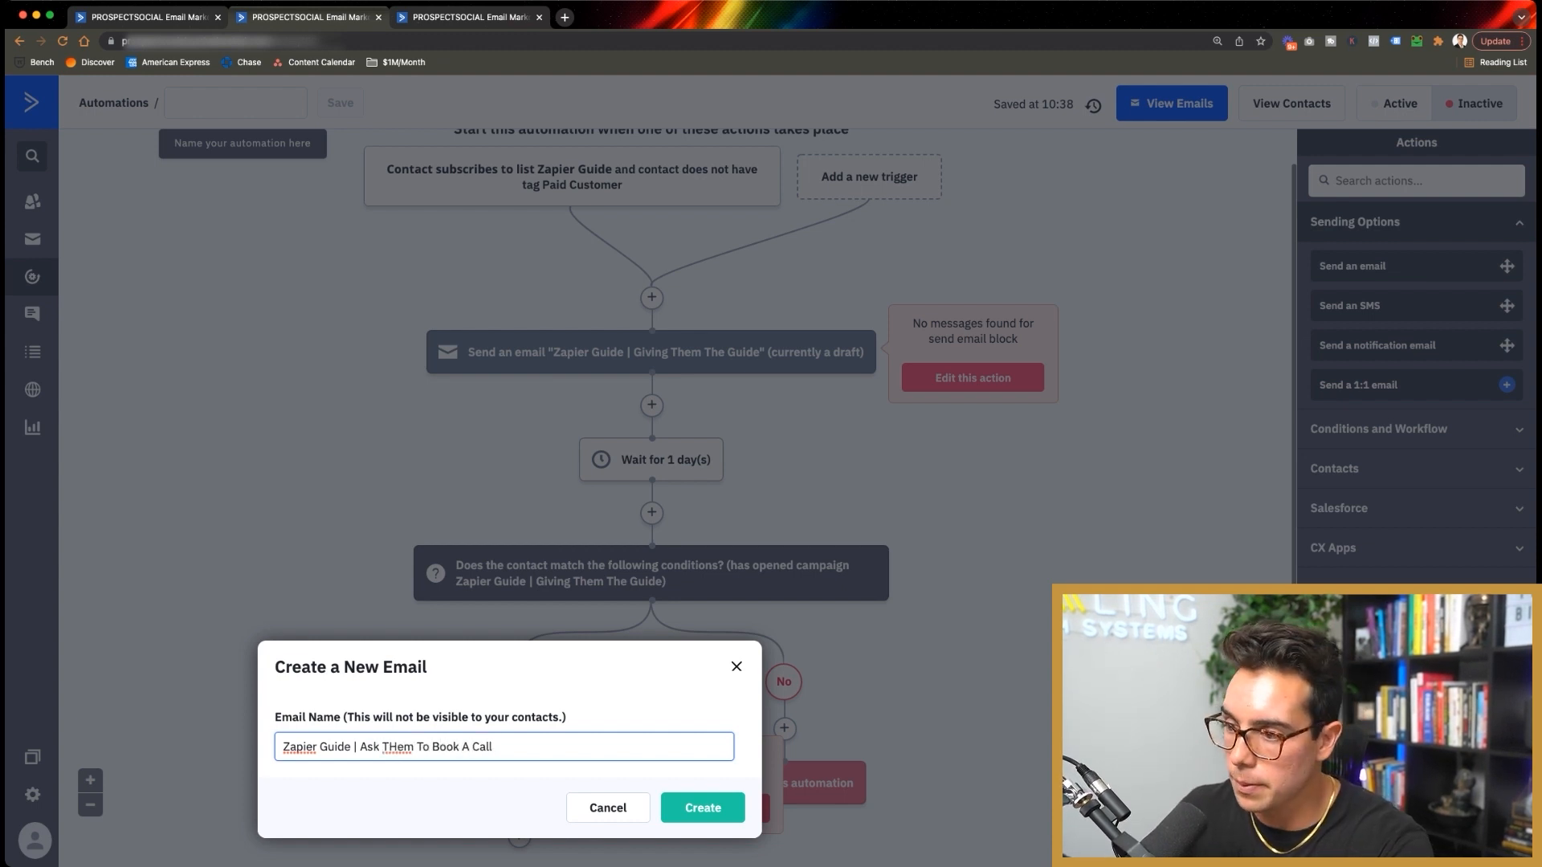
key(Return)
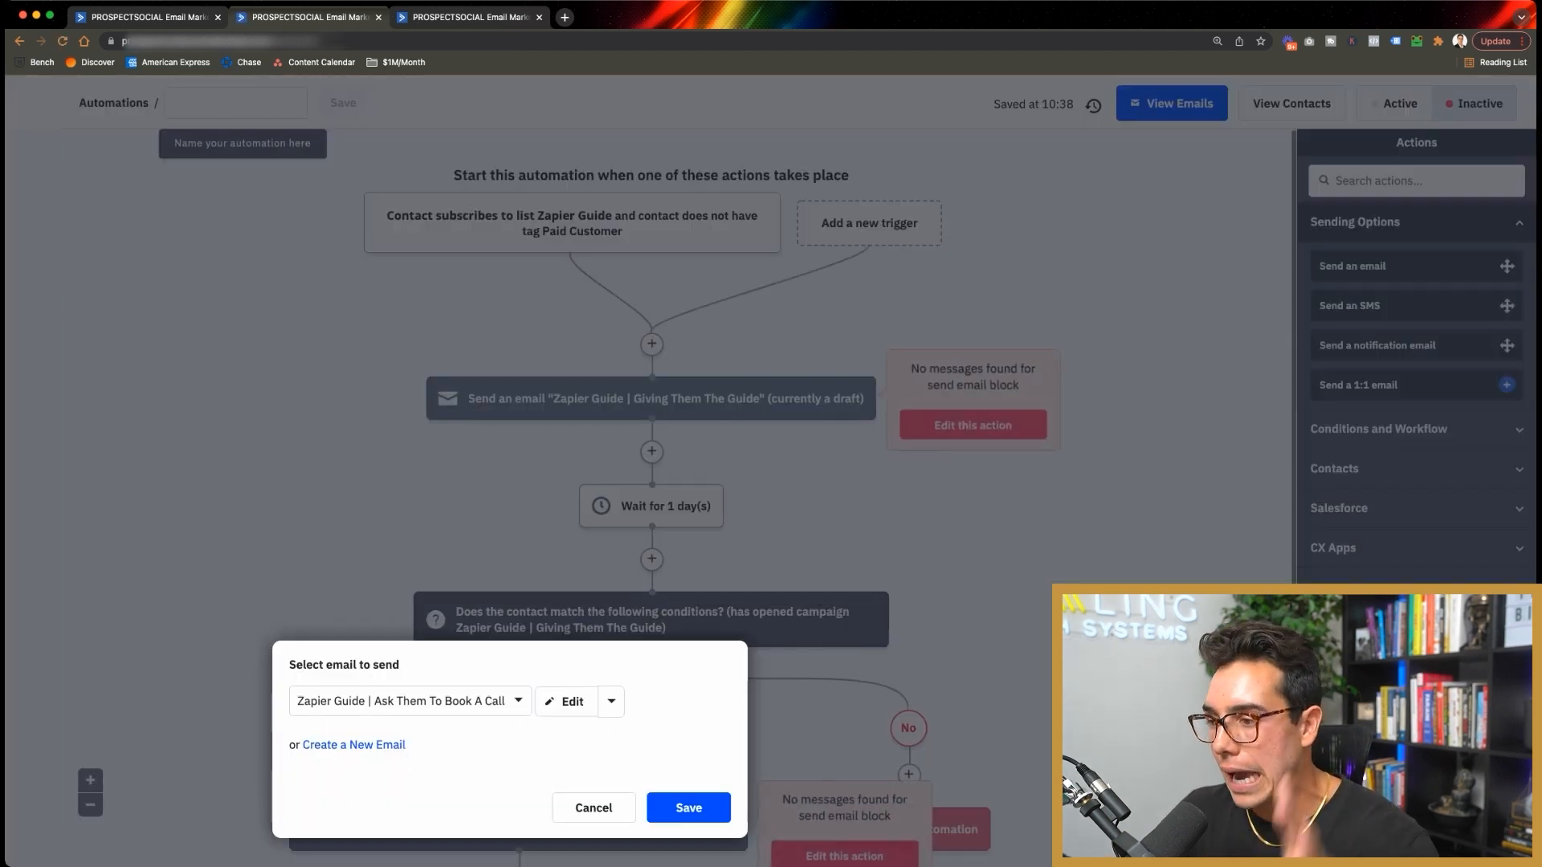
click(689, 808)
scroll(677, 498, down, 1)
scroll(519, 605, down, 3)
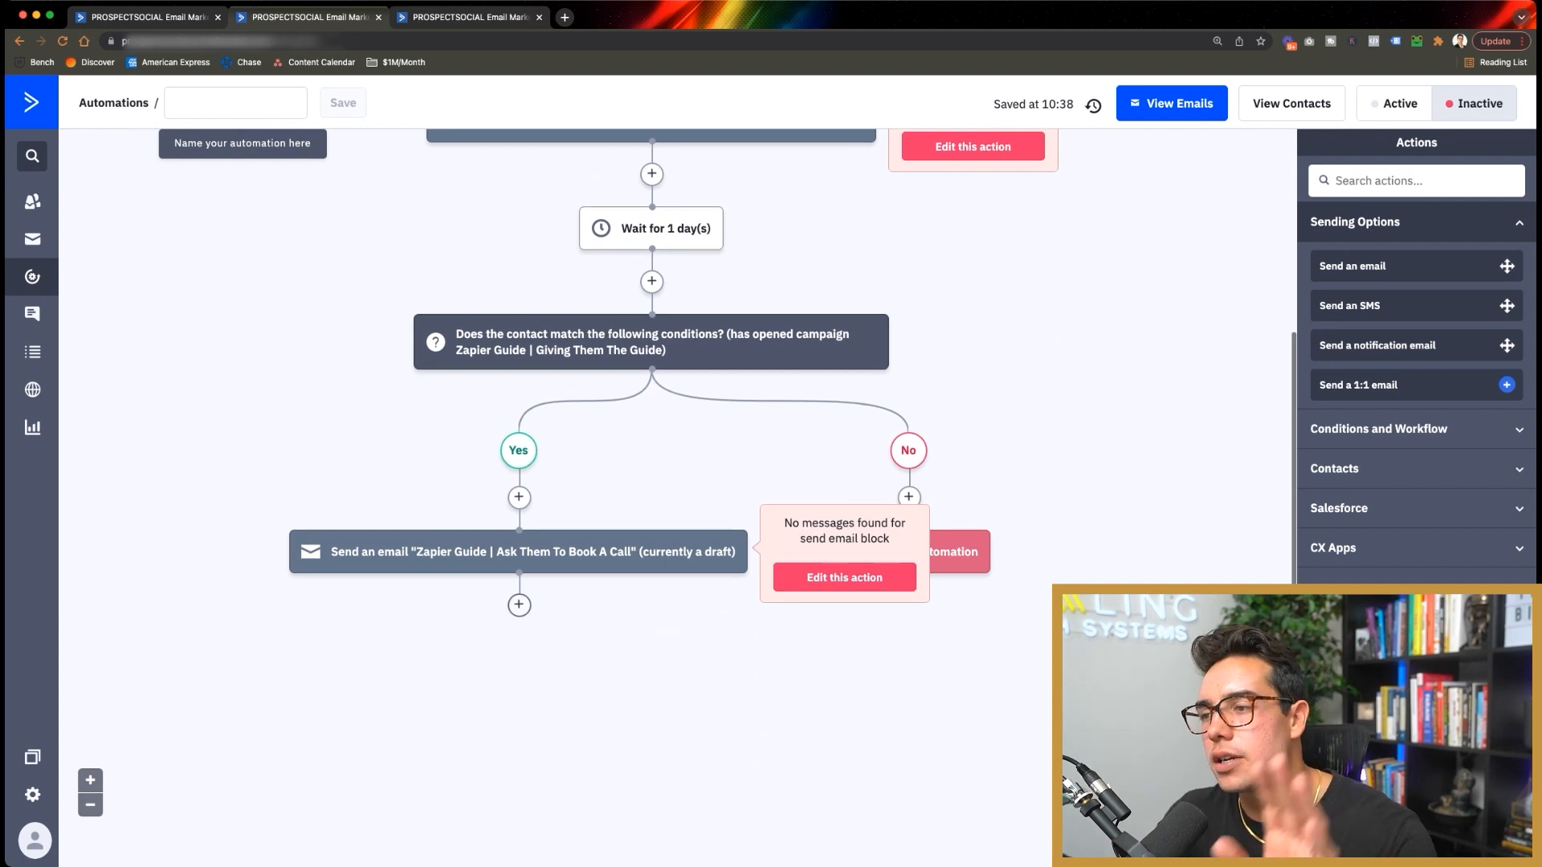
click(519, 605)
Step: Leave the action picker and rename the automation to 'Zapier Guide'
click(552, 297)
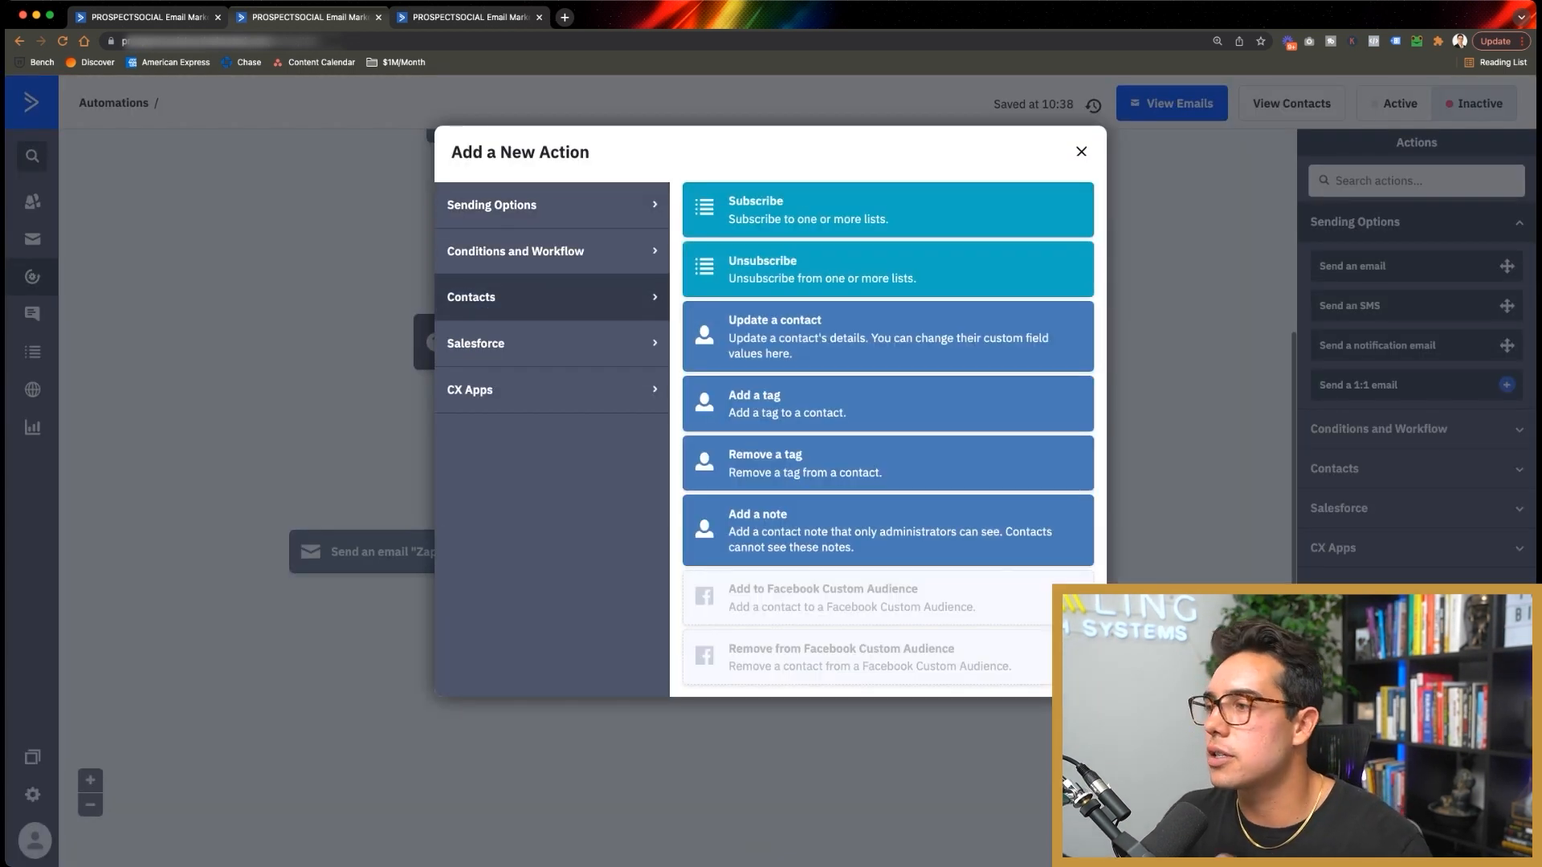
click(551, 252)
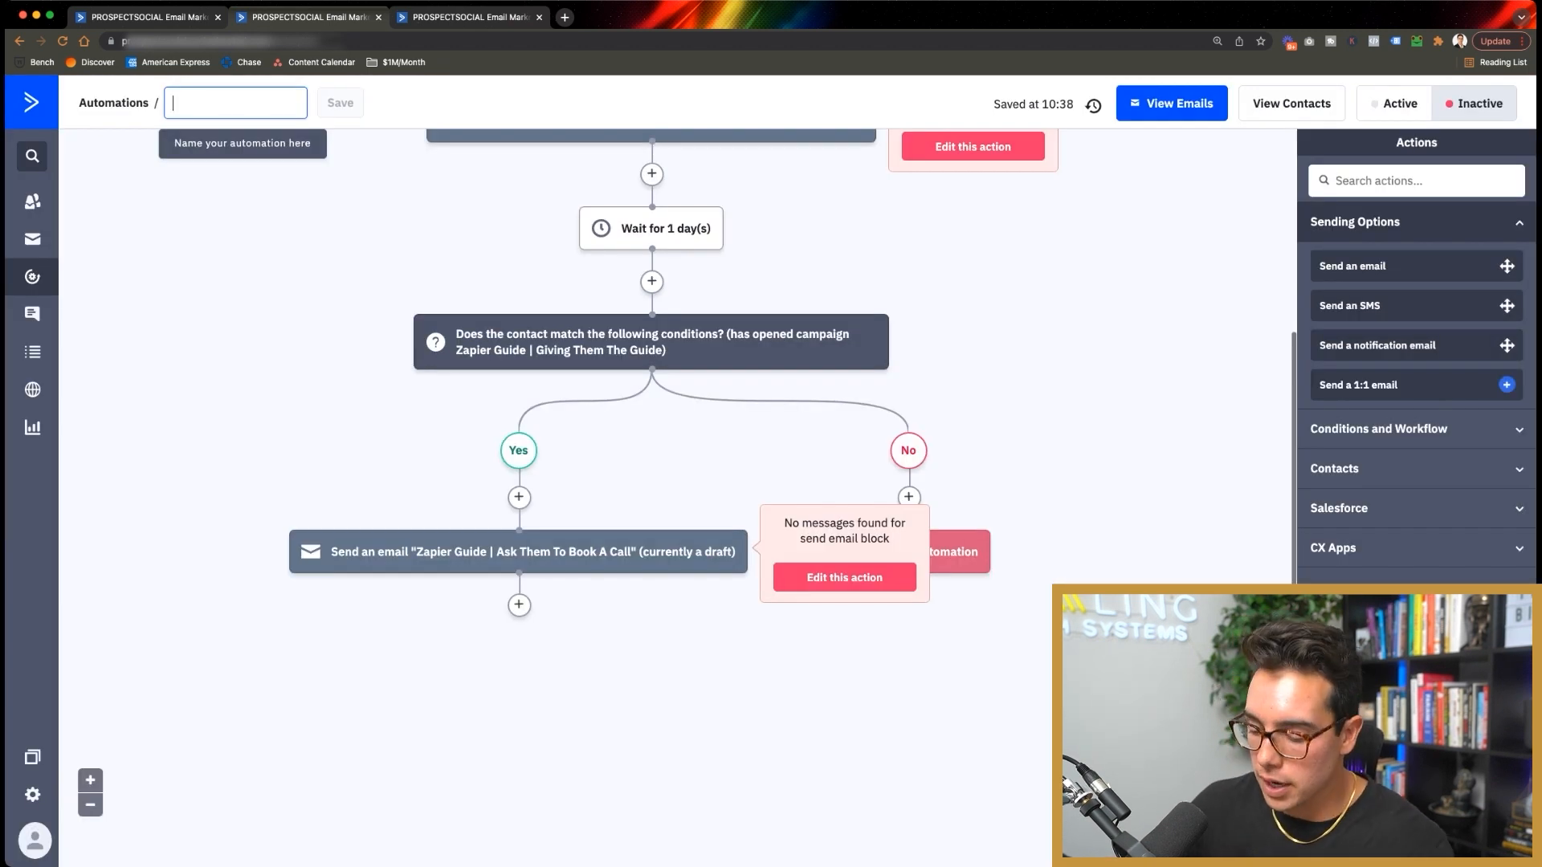
text(Zapier Guide)
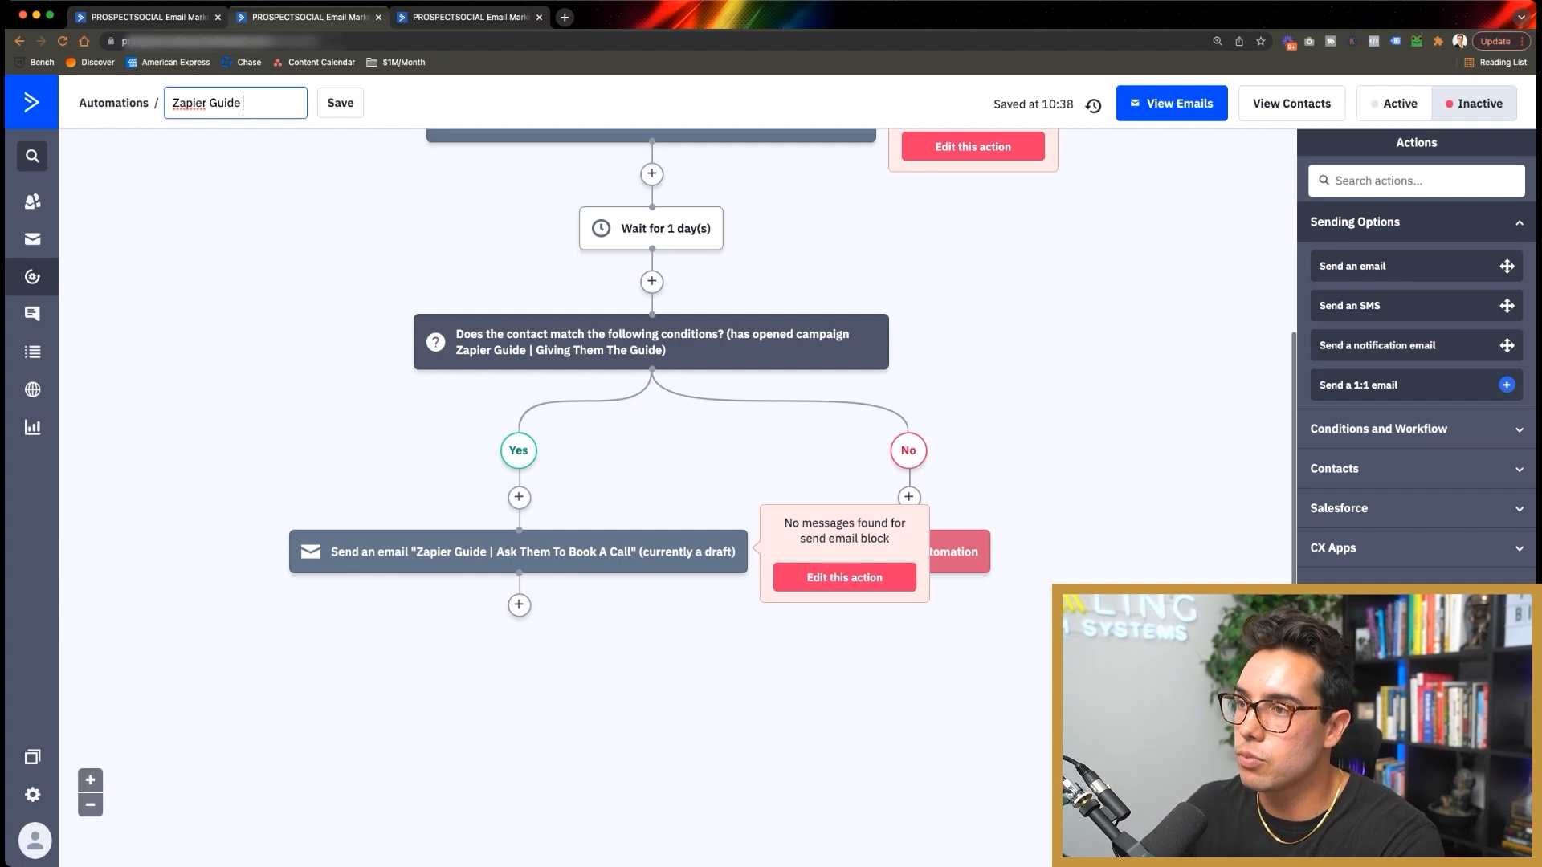
key(Return)
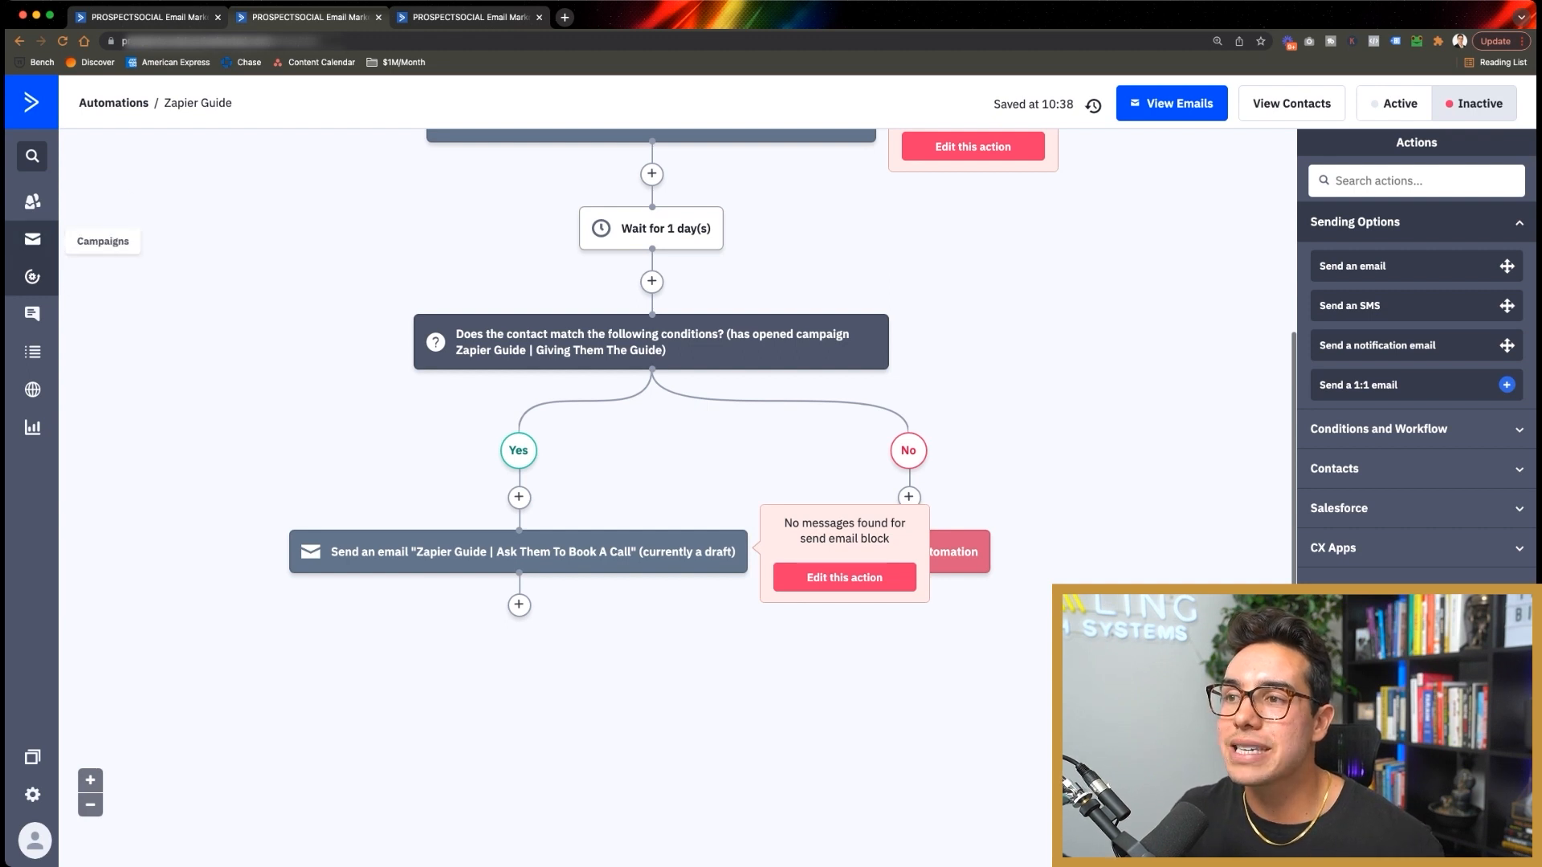
click(32, 238)
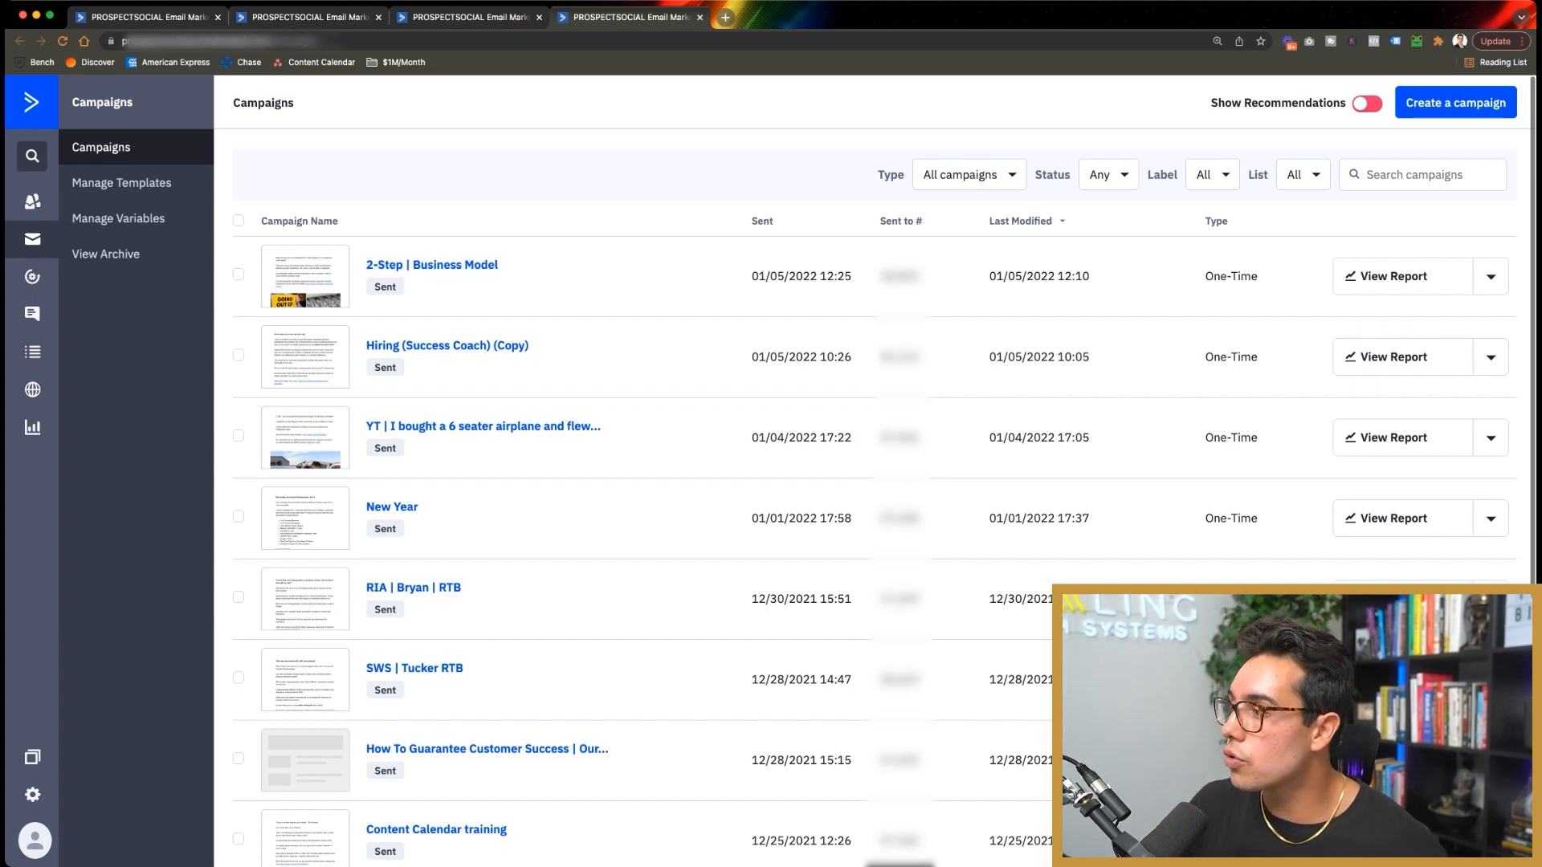
click(1393, 357)
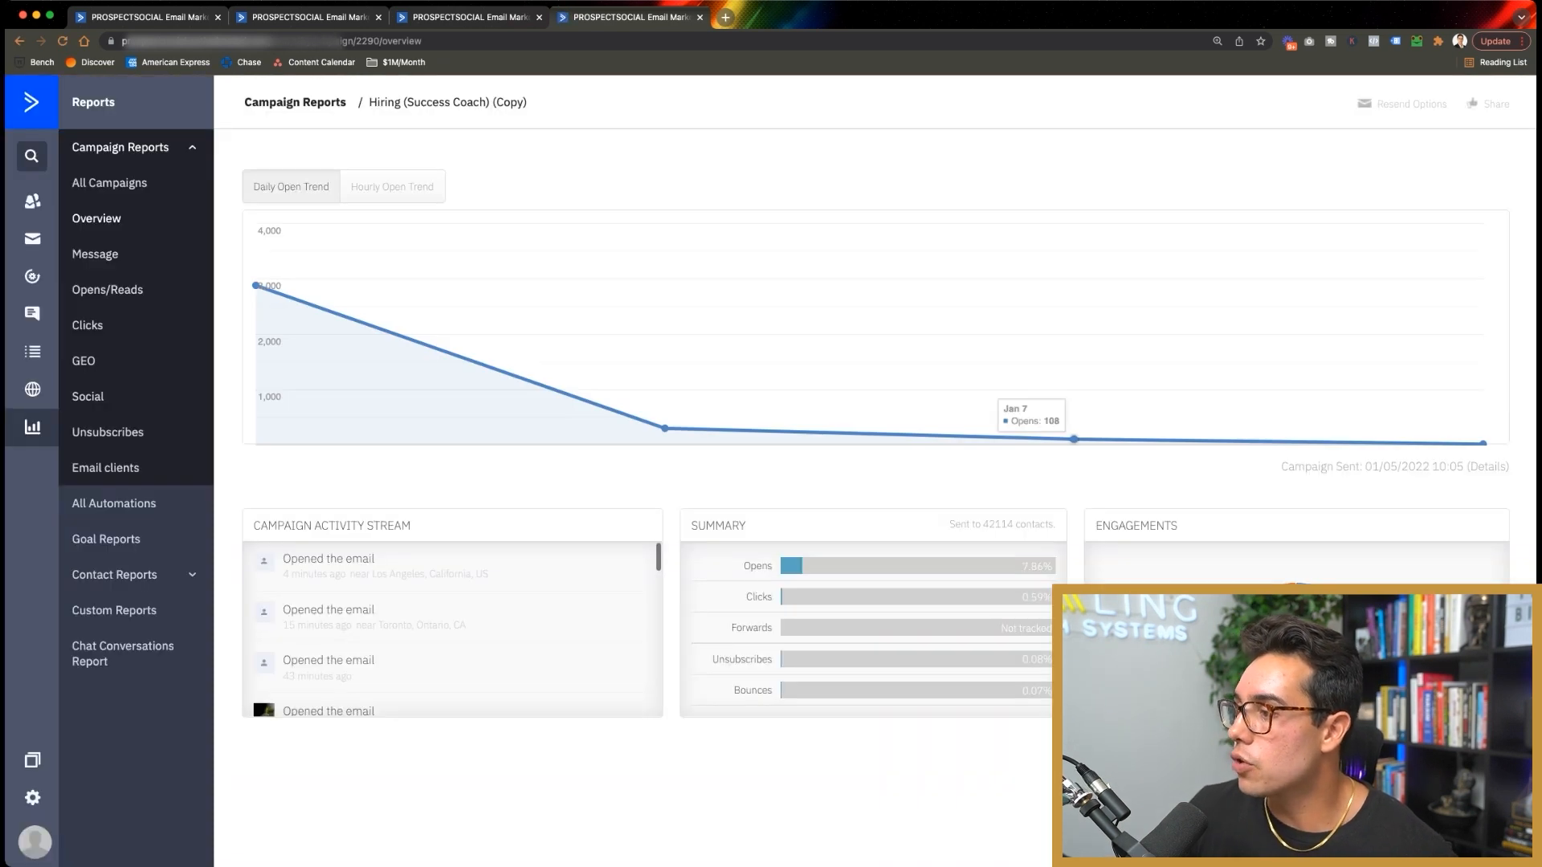
mouse_move(918, 597)
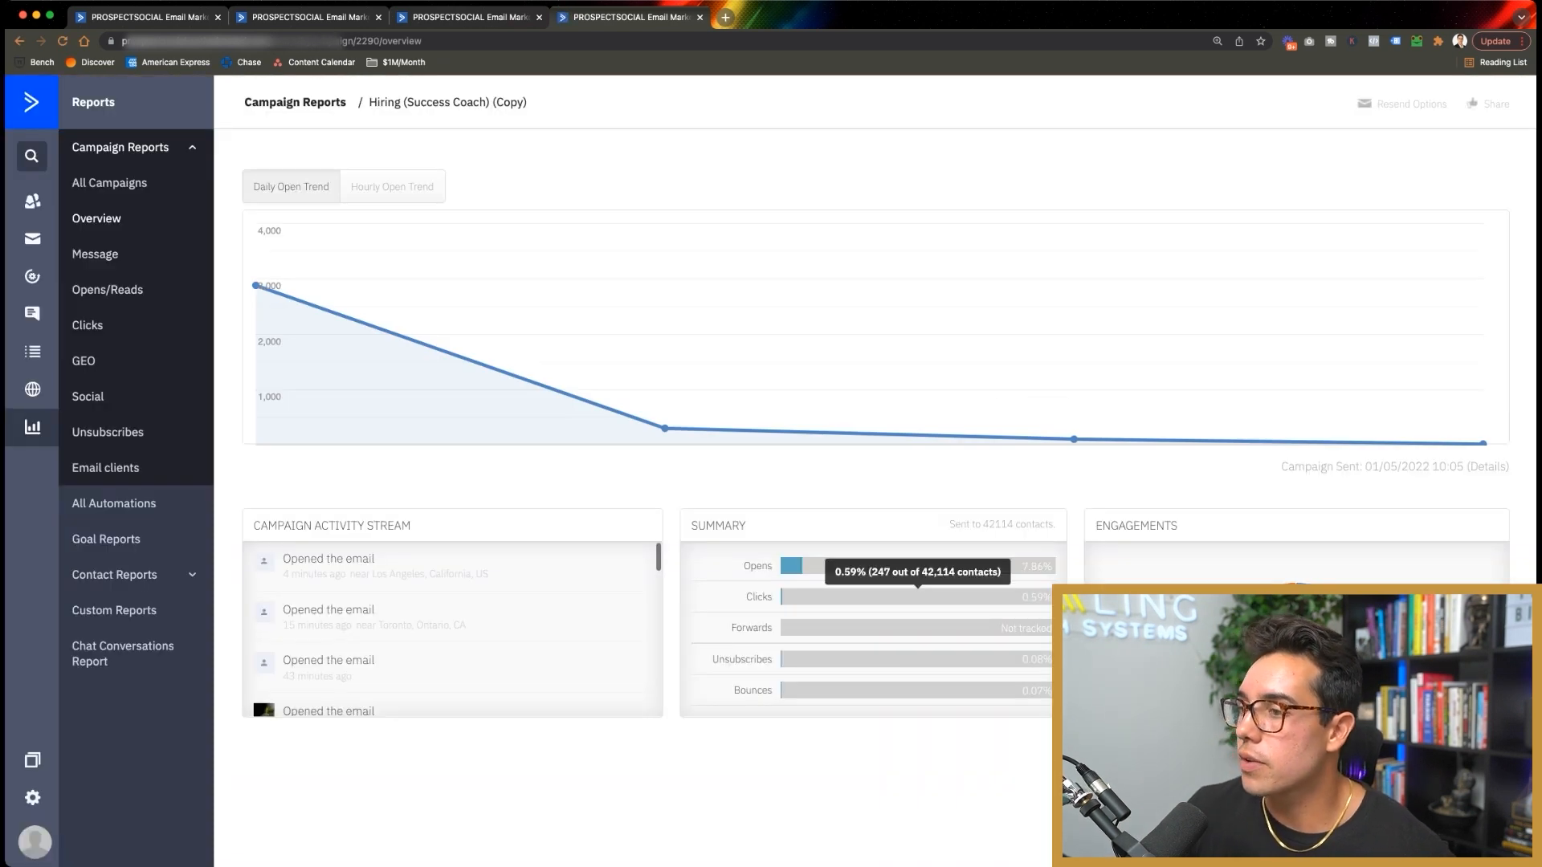
mouse_move(257, 286)
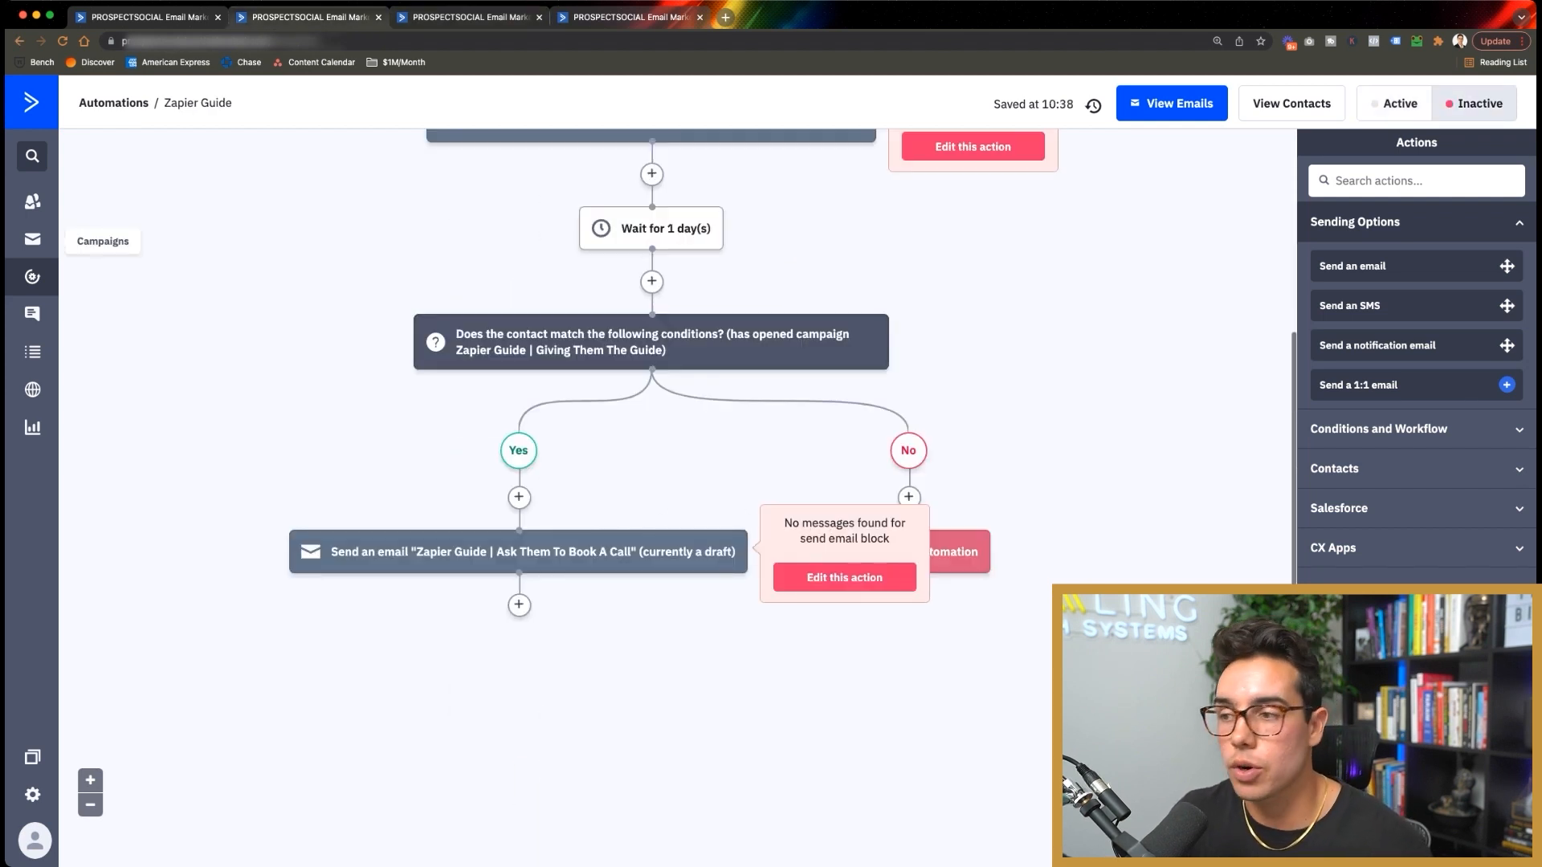
Step: After the book-a-call email, add a send-email step creating a new email 'Zapier Guide | Success Coach'
click(518, 605)
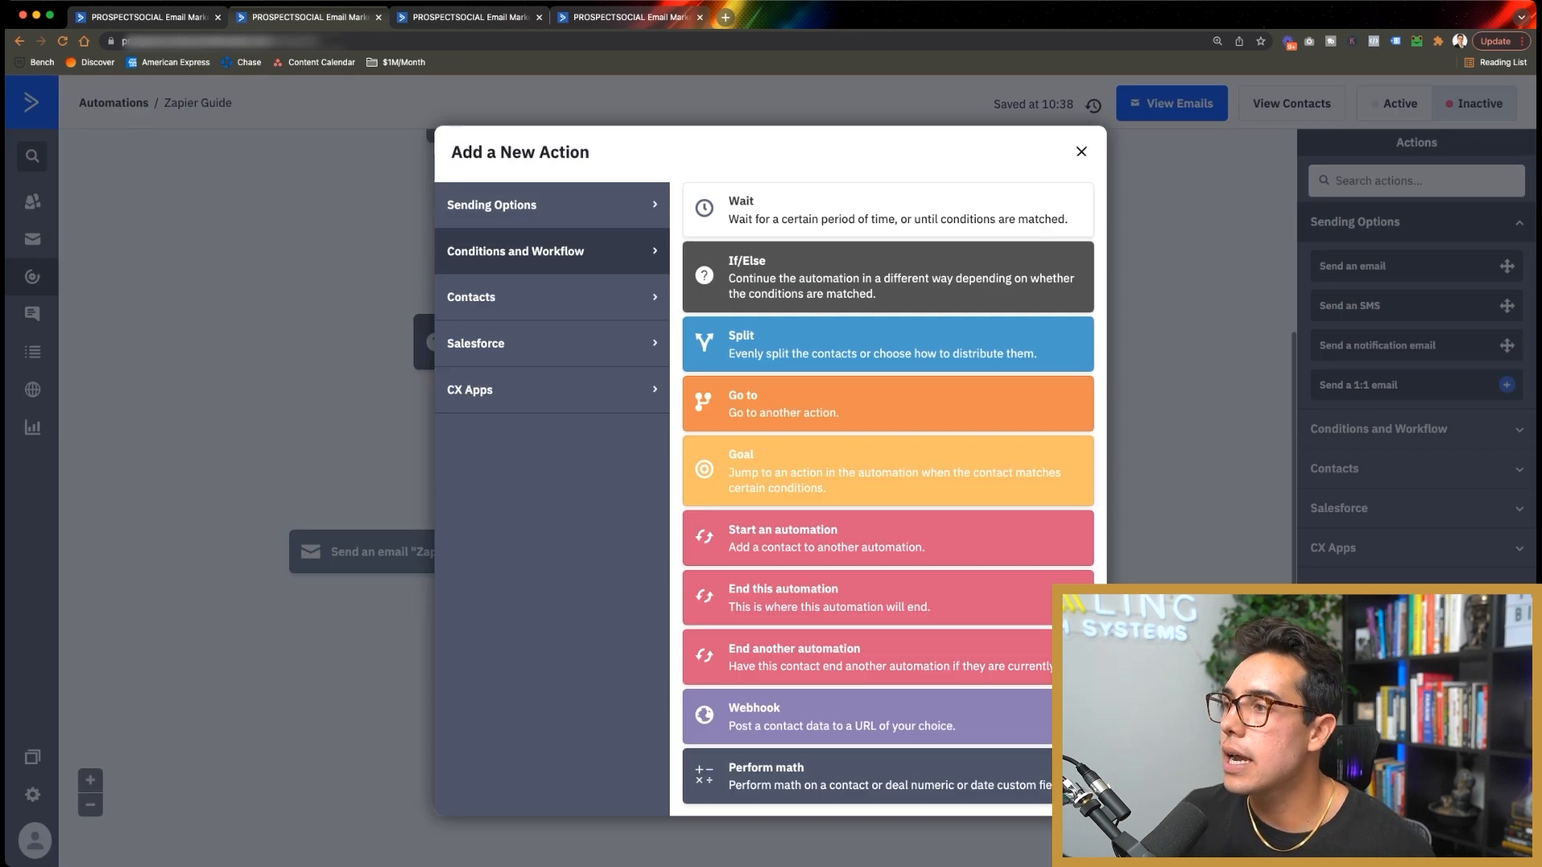
click(482, 205)
click(884, 210)
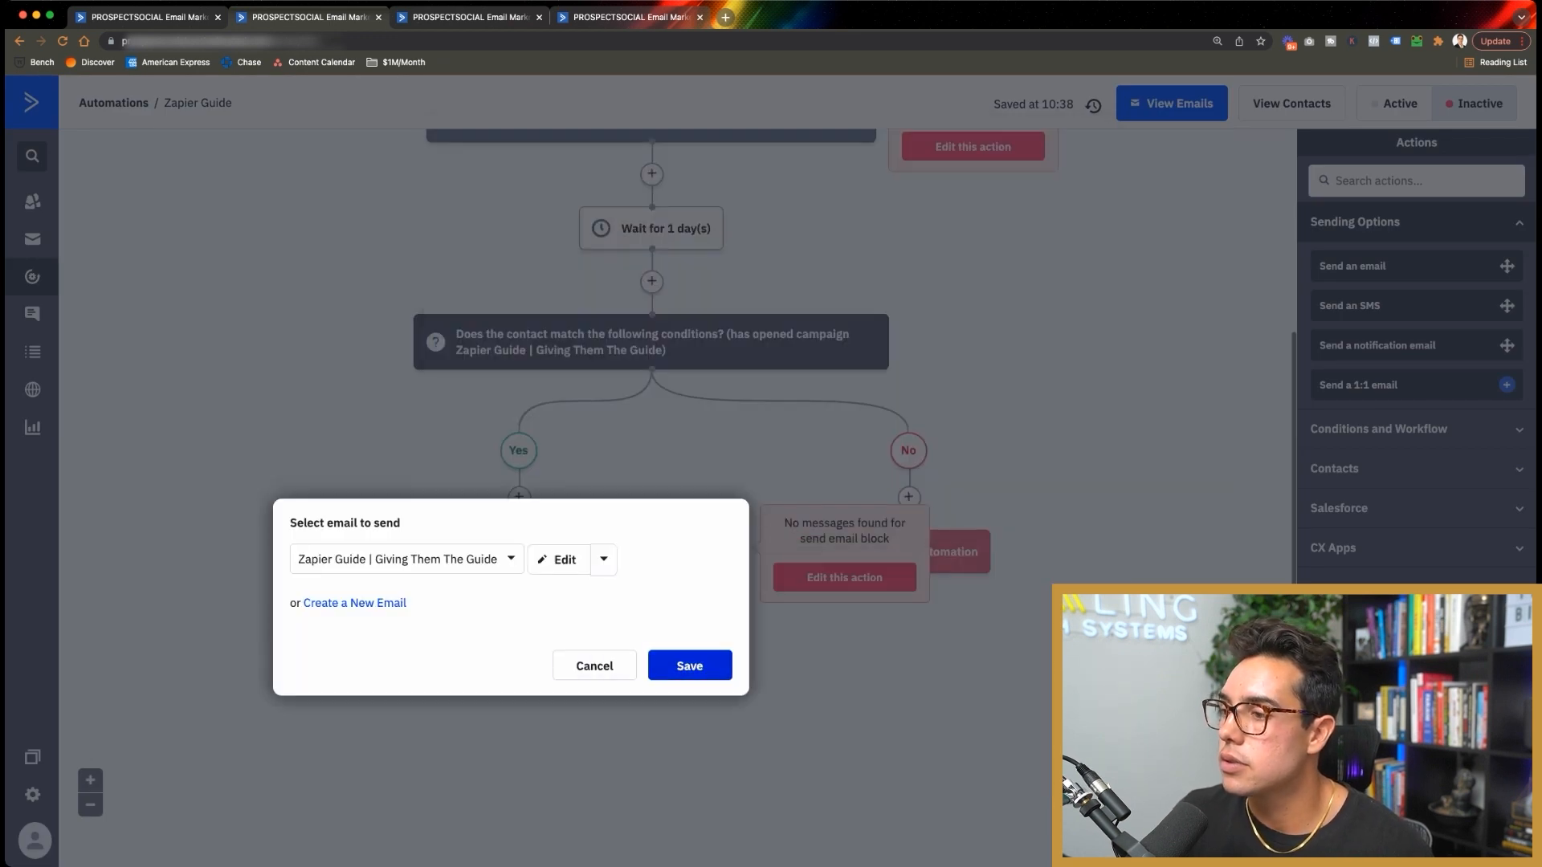
click(354, 604)
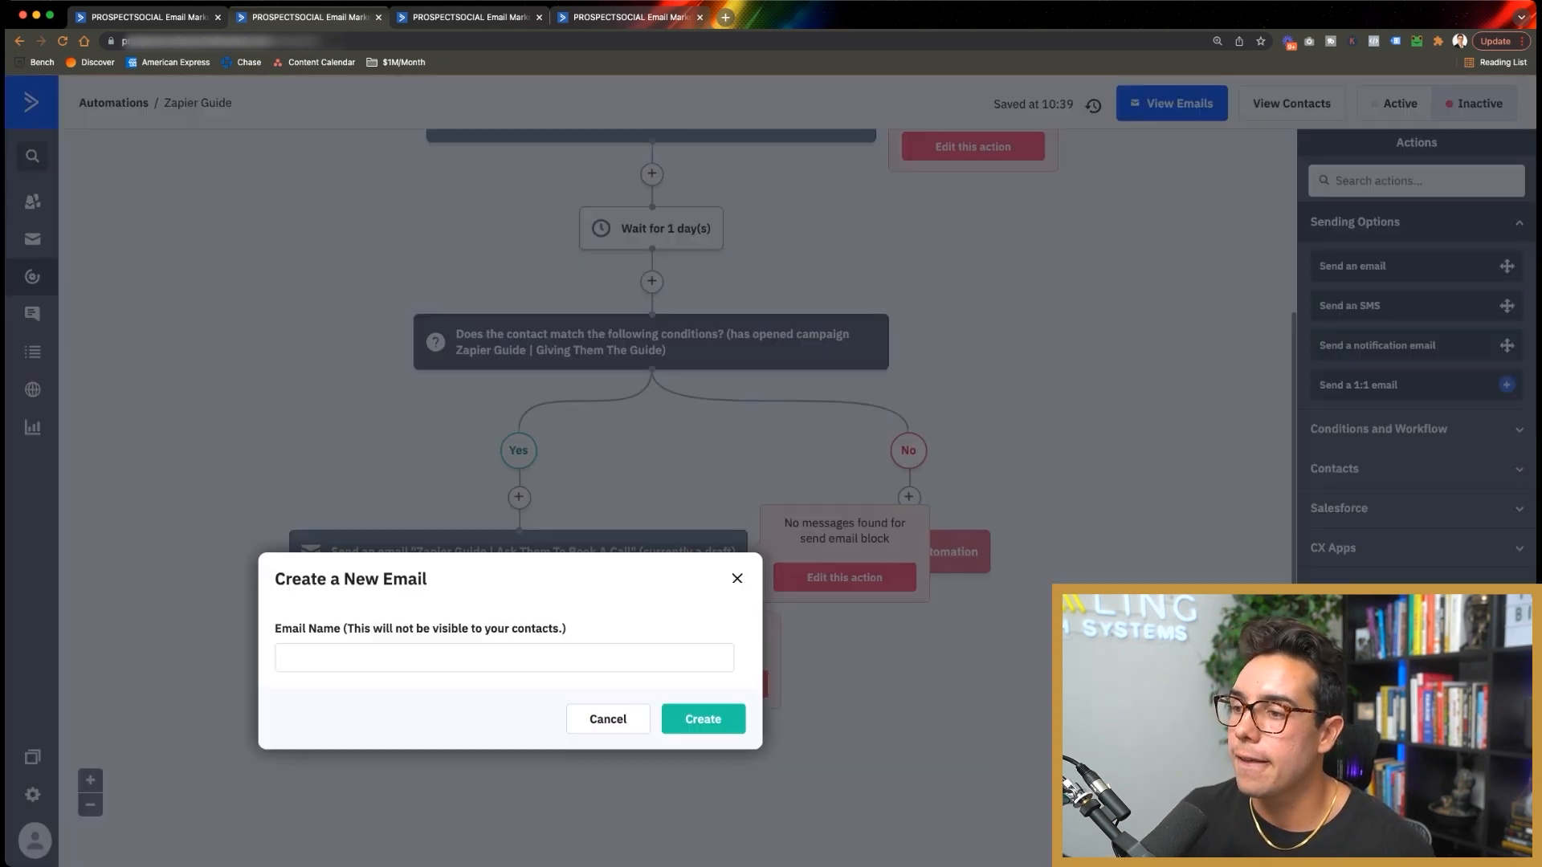
click(354, 658)
text(Zapeiur Guide | )
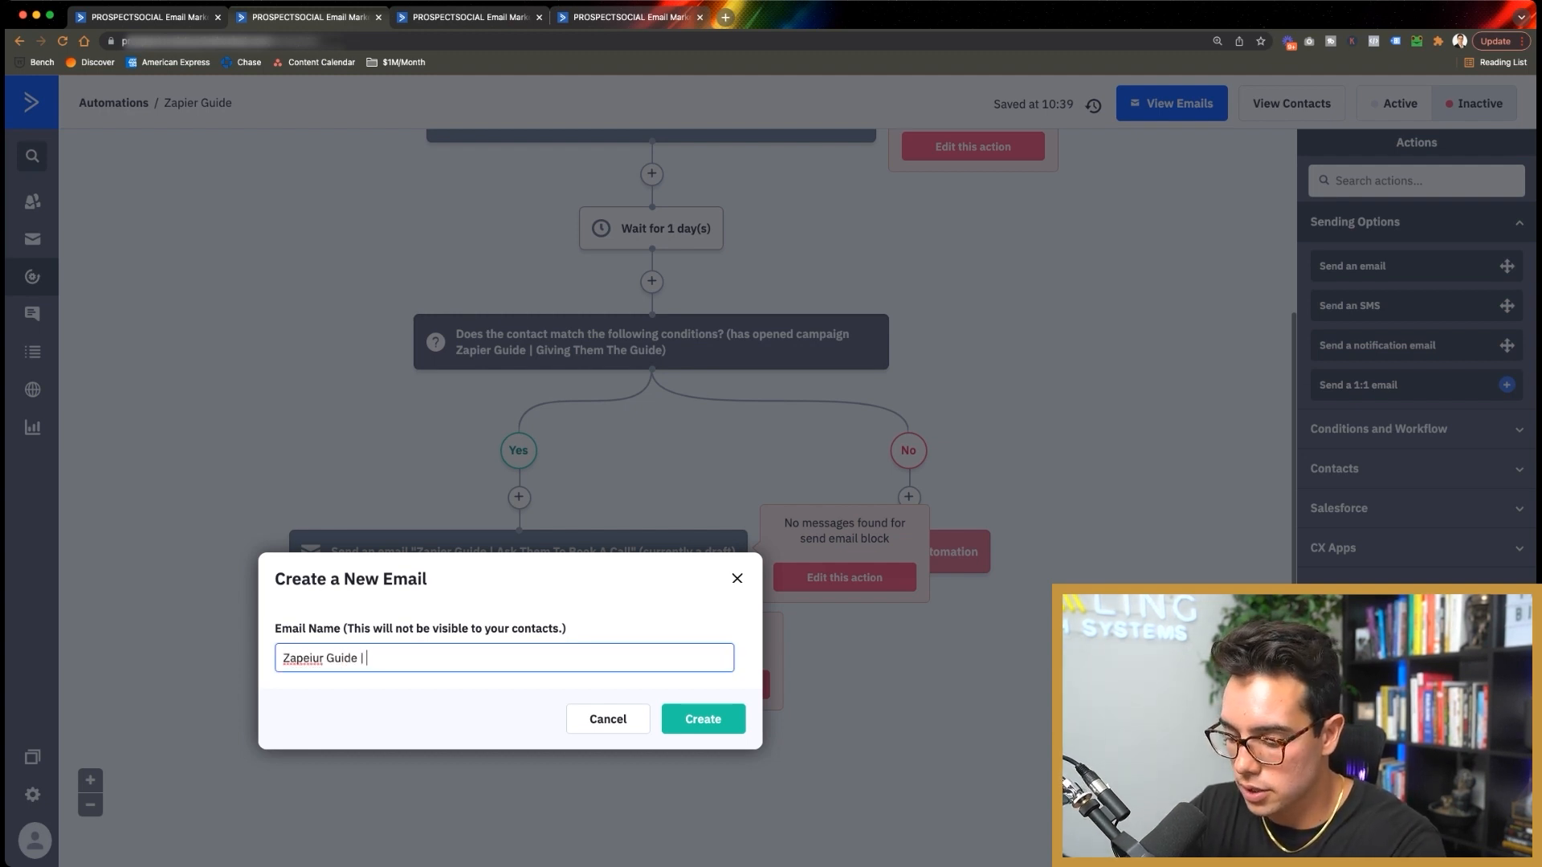
text(Success)
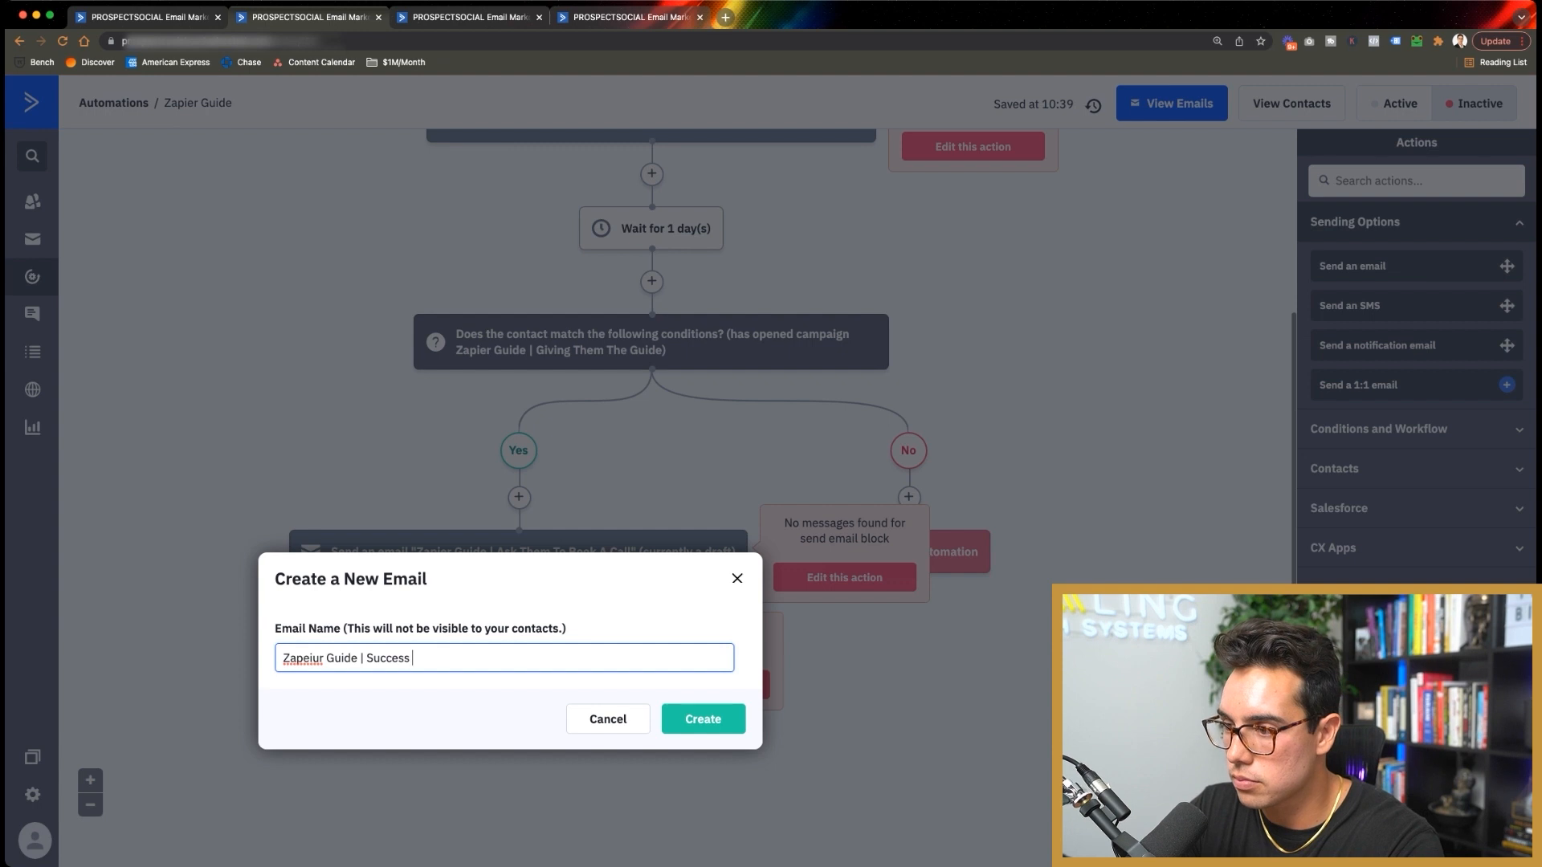
double_click(303, 658)
text(Zapier)
key(Return)
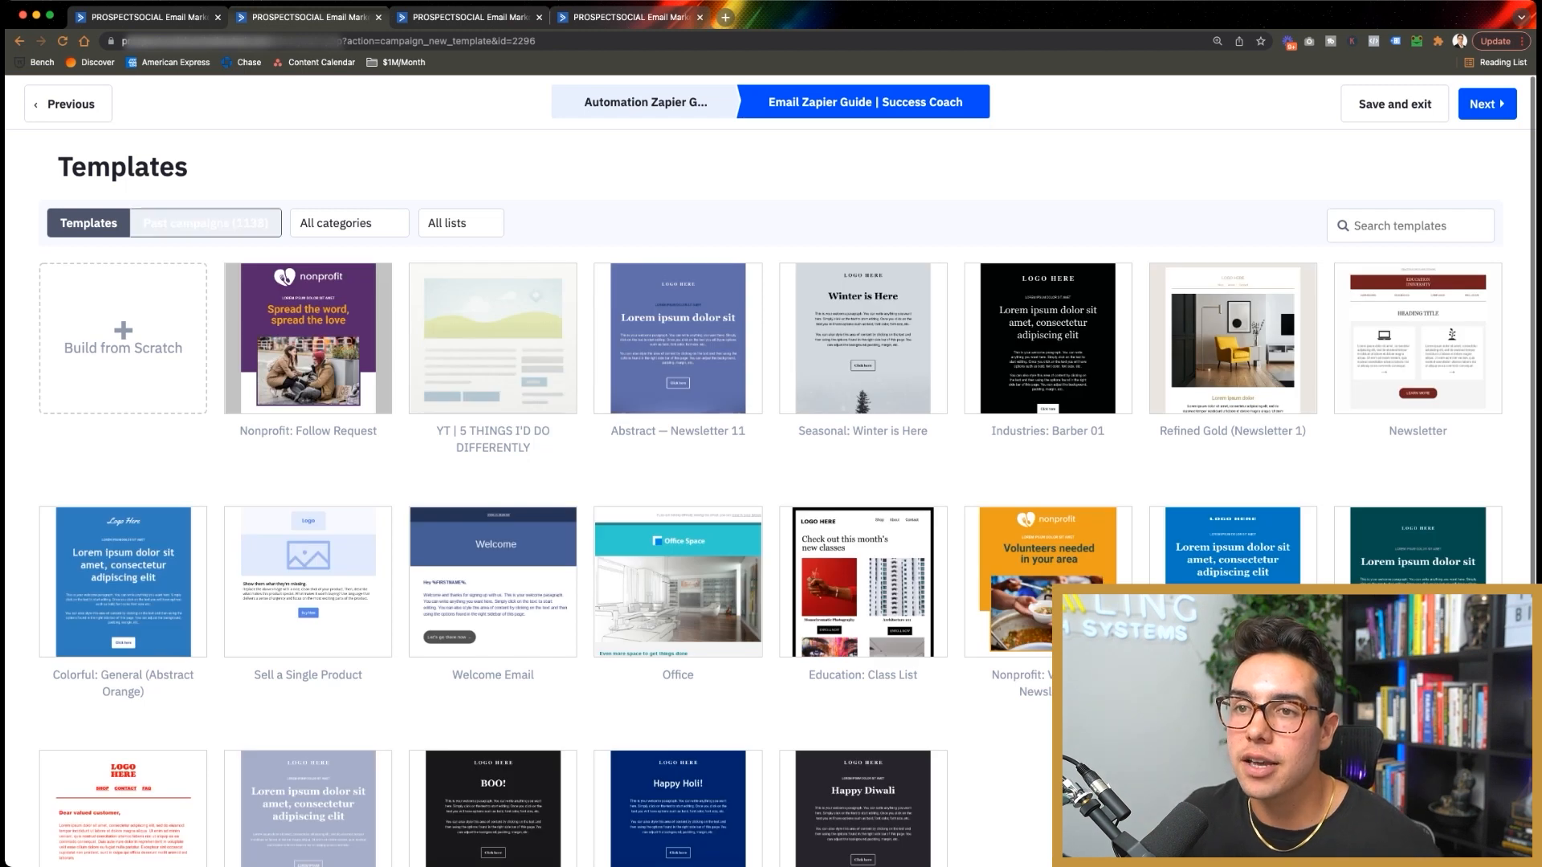
Step: Build the email from the past Hiring (Success Coach) campaign template and save it
click(206, 222)
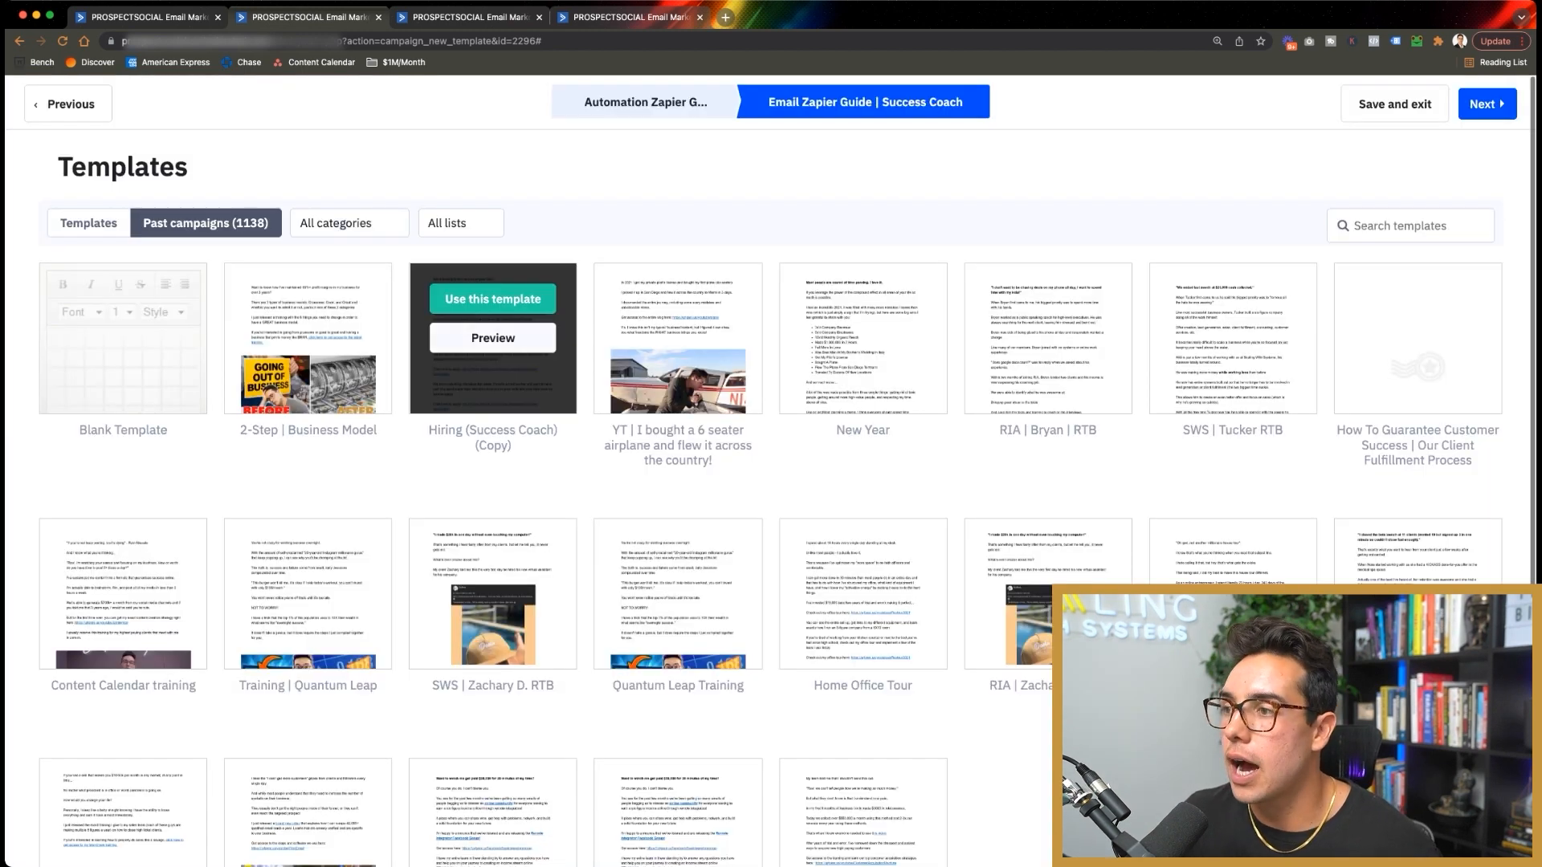
click(492, 298)
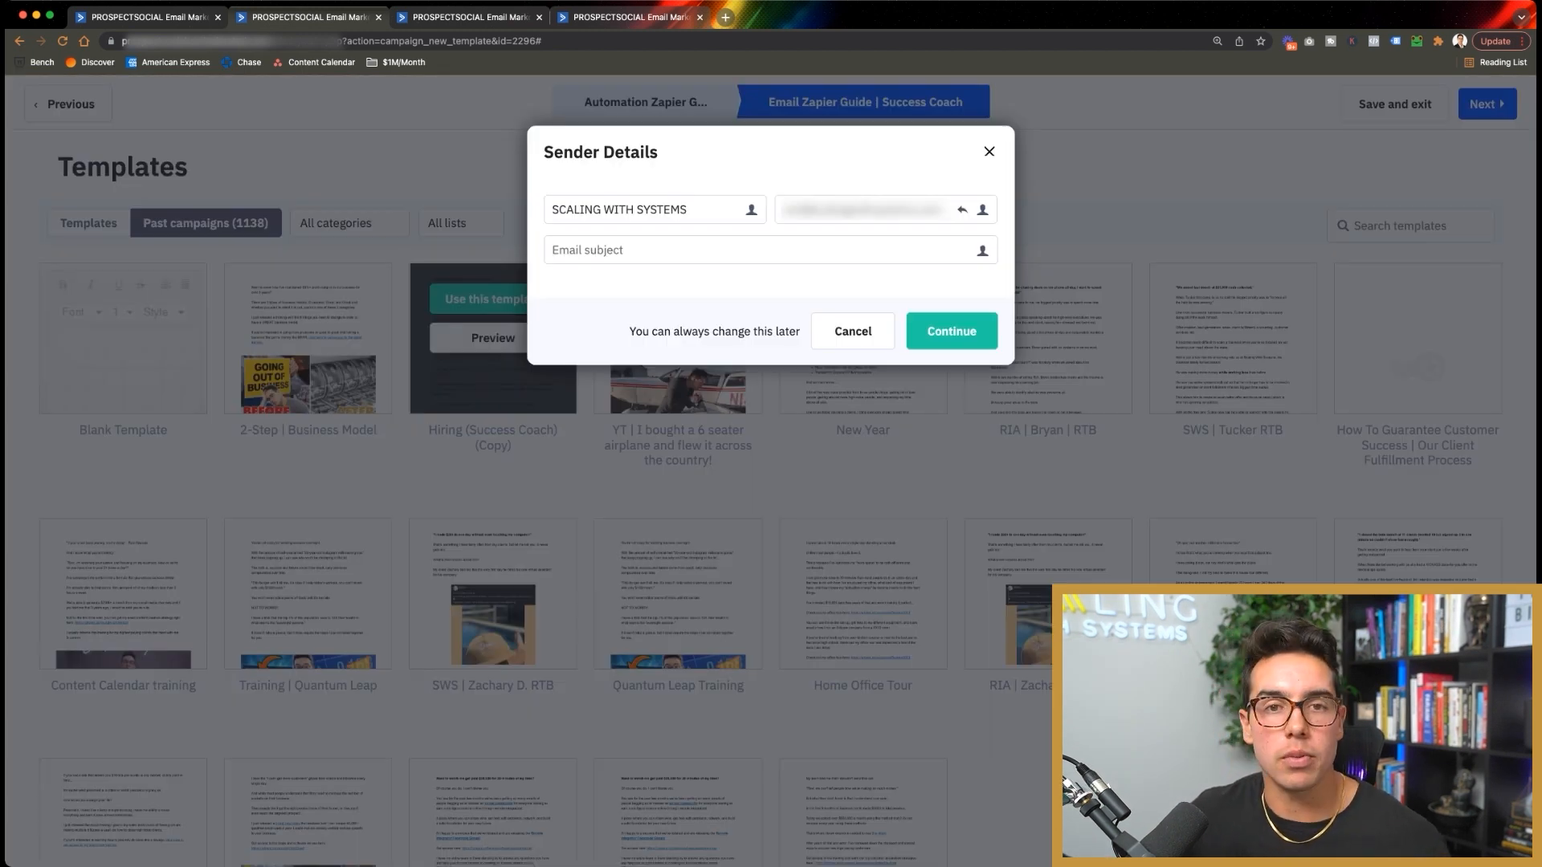
text(Test)
click(952, 331)
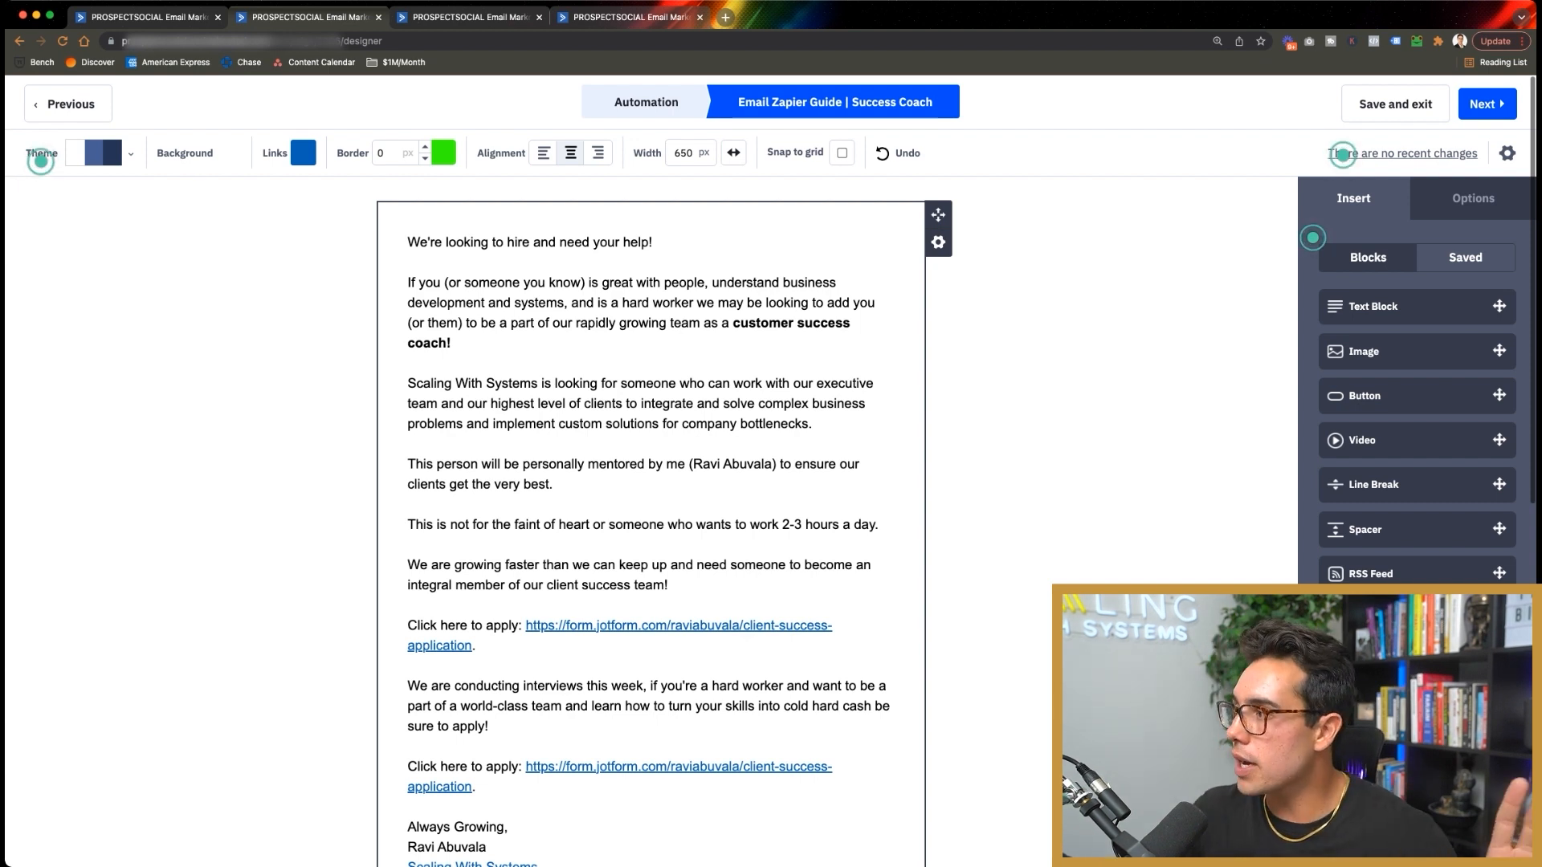
click(1395, 104)
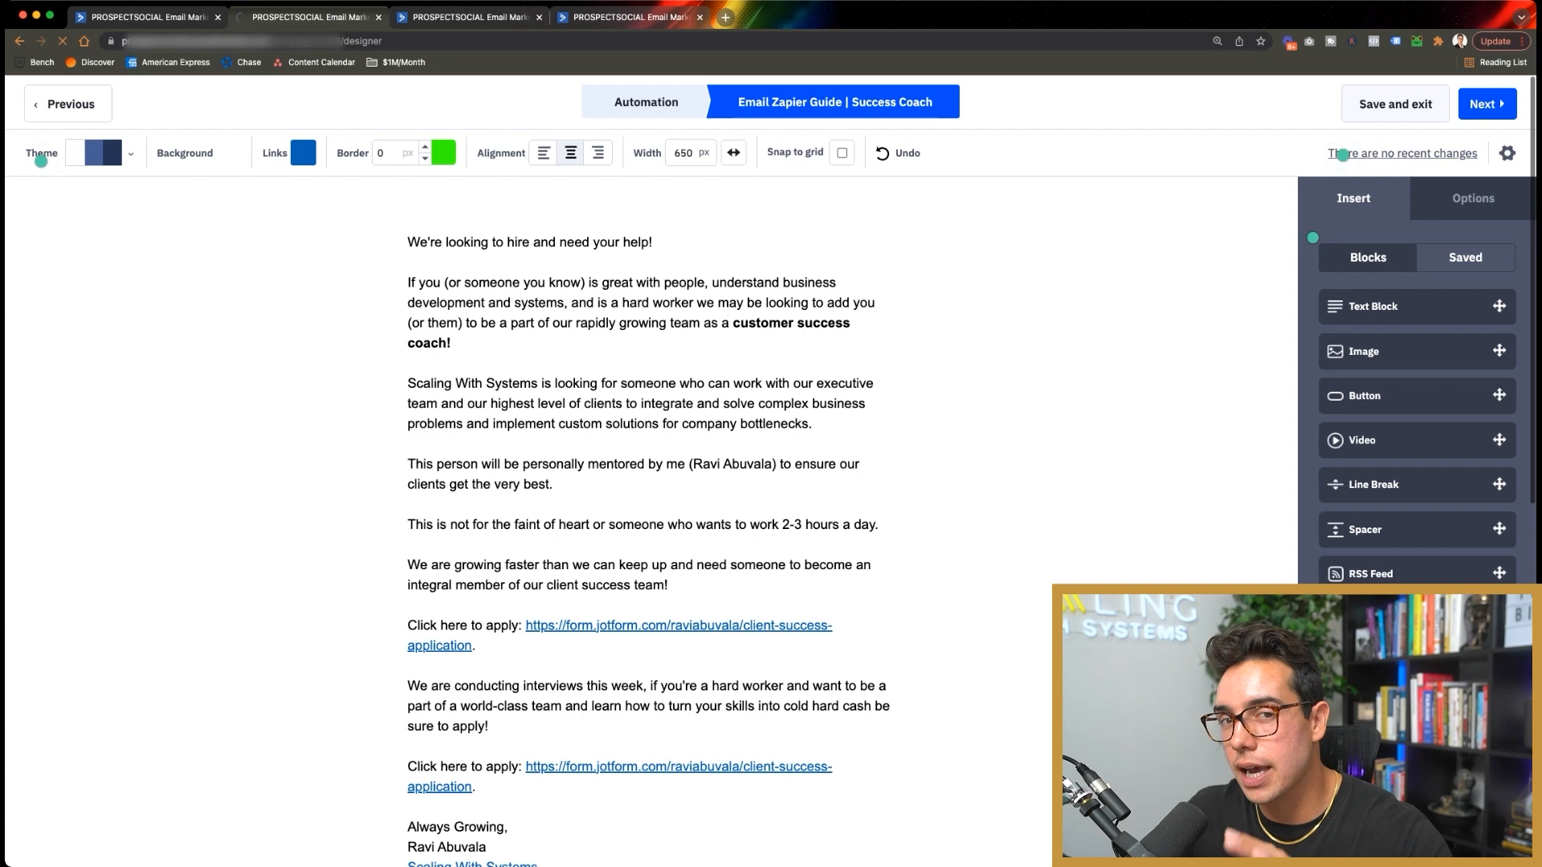